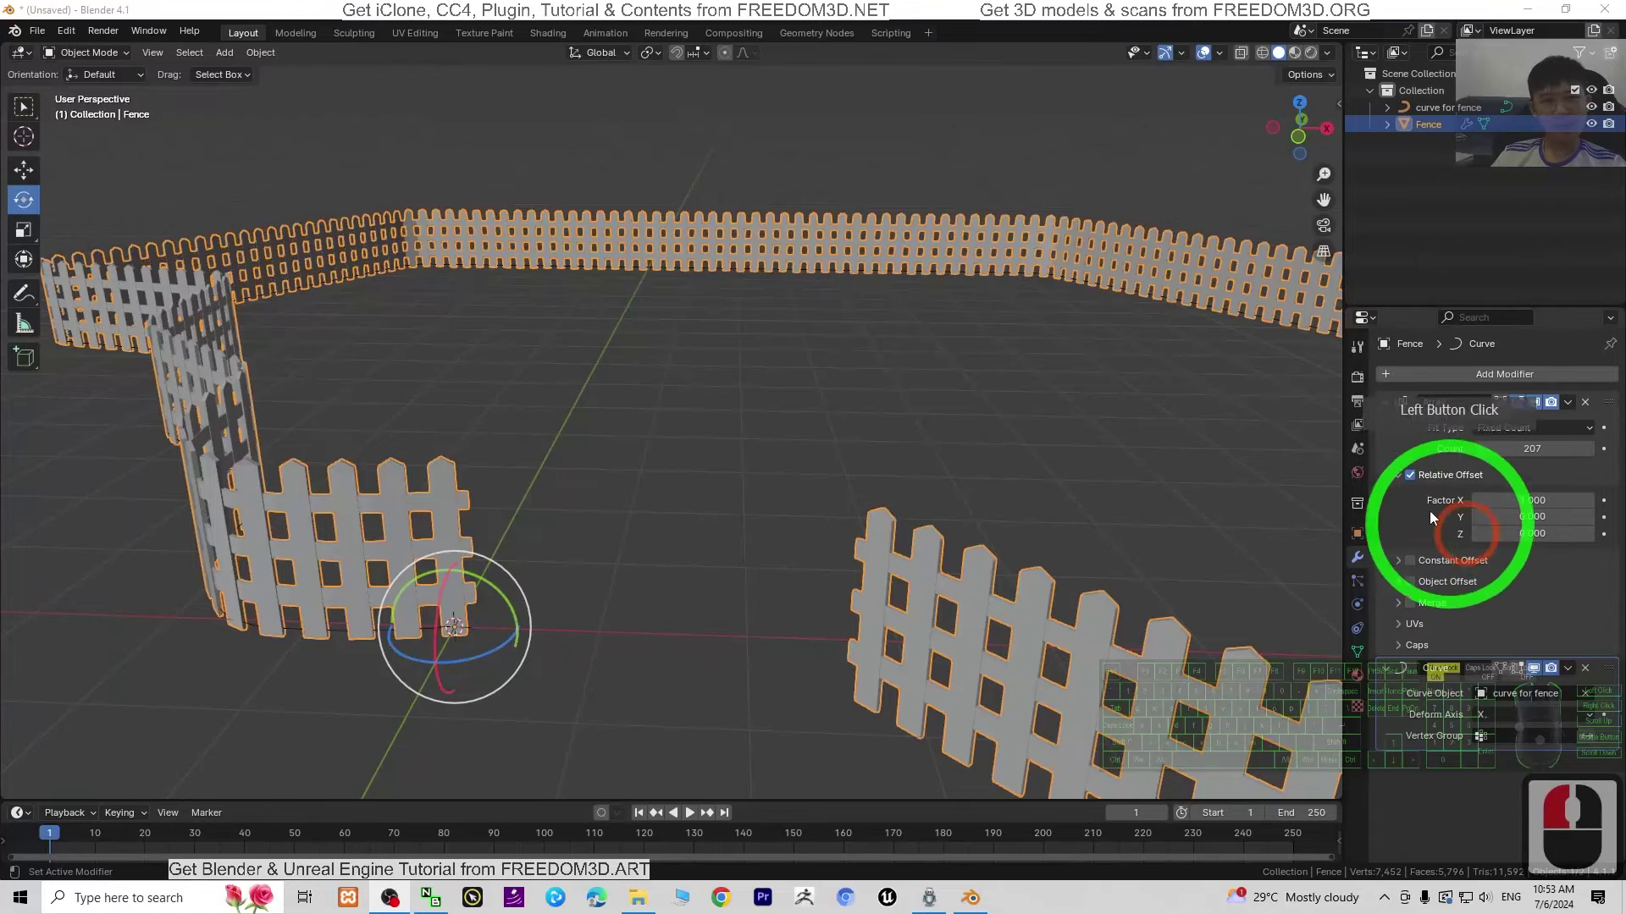
Orbit and zoom around the finished curved fence, from close on the pickets to a top-down view
mouse_move(1016, 509)
middle_mouse_down()
mouse_move(1123, 508)
mouse_move(1037, 505)
middle_mouse_up()
middle_click_drag(1126, 532, 1013, 545)
left_click(872, 627)
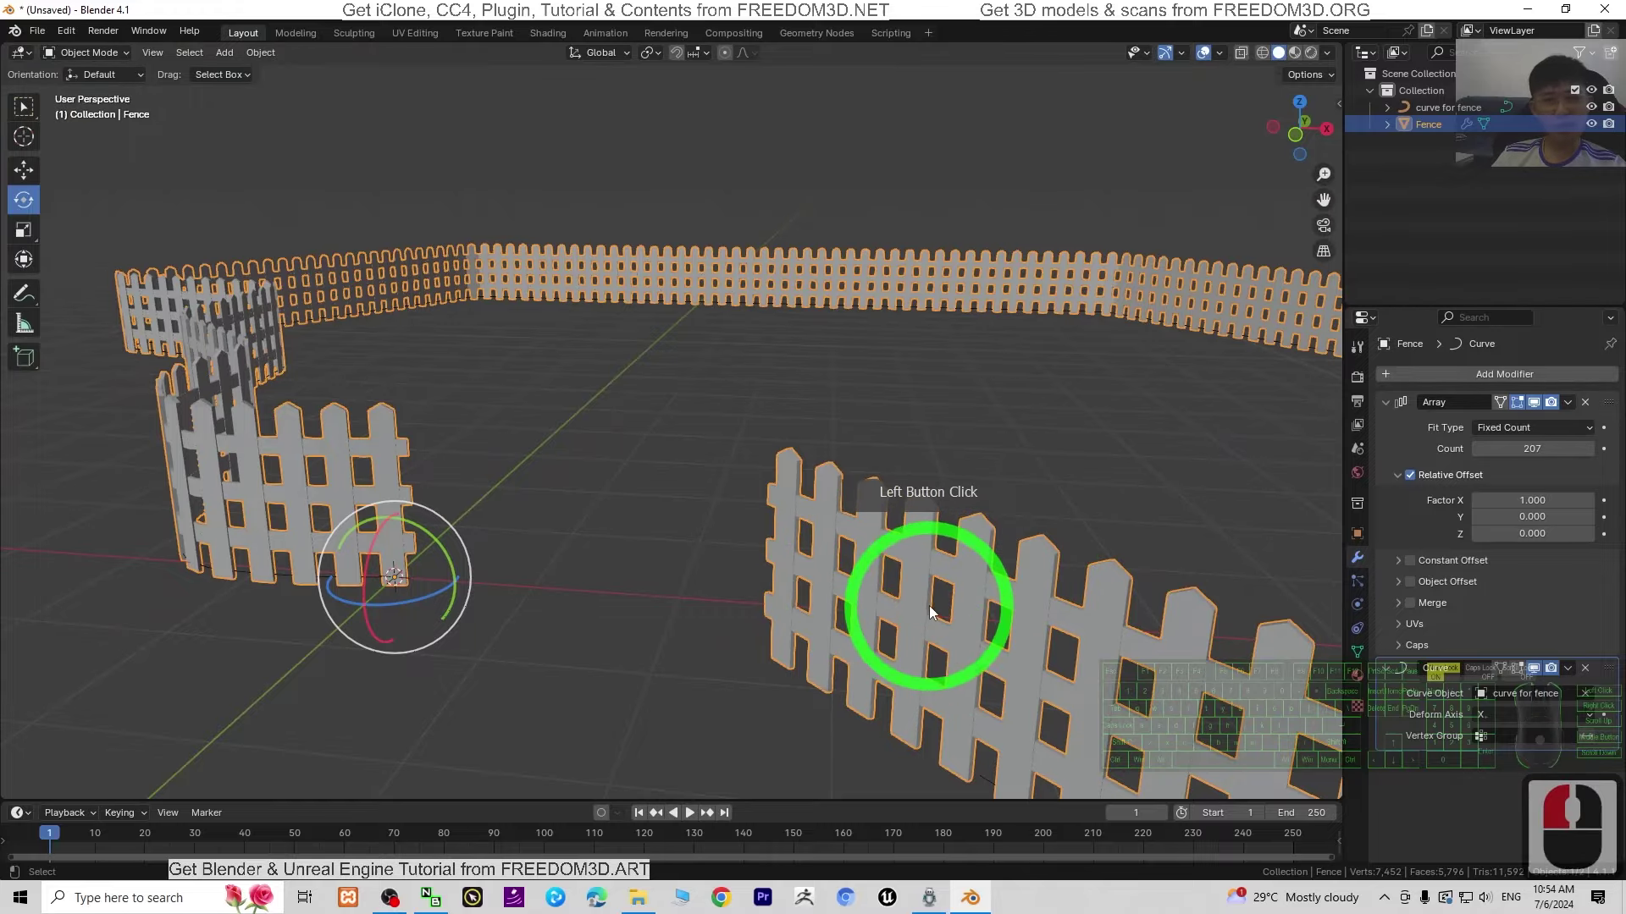
middle_click_drag(652, 589, 760, 572)
scroll(886, 552, "down", 4)
middle_click_drag(887, 559, 715, 597)
middle_click_drag(991, 669, 877, 616)
scroll(877, 617, "up", 4)
middle_click_drag(1007, 688, 975, 648)
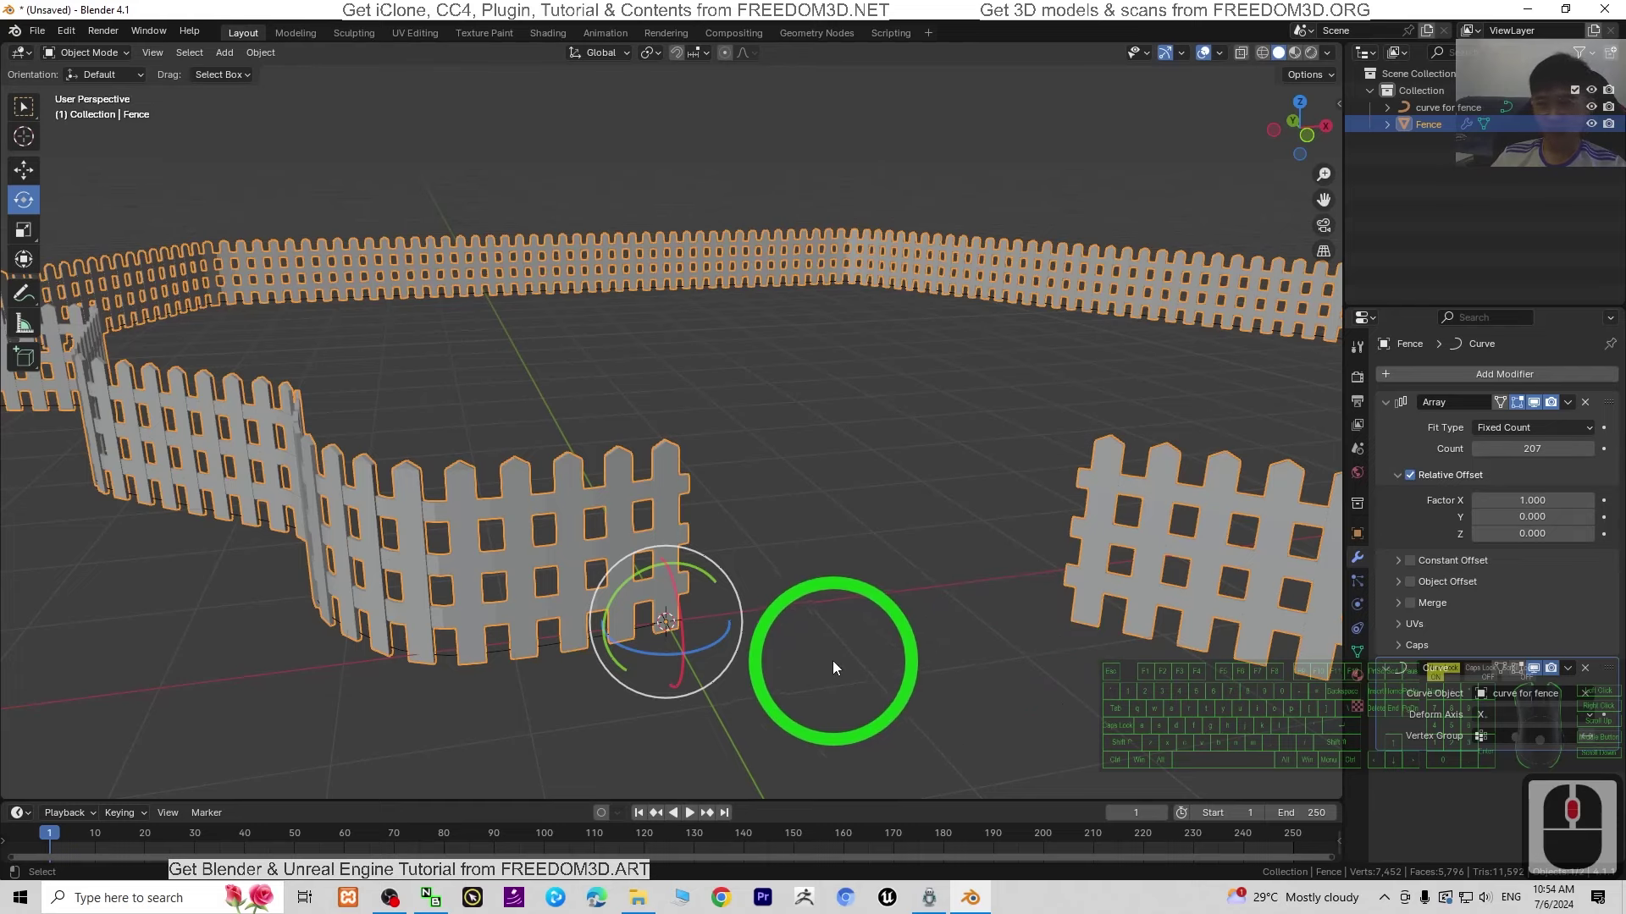
Turn the fence around at lower angles, then select the default cube in the fresh scene
middle_click_drag(832, 661, 860, 672)
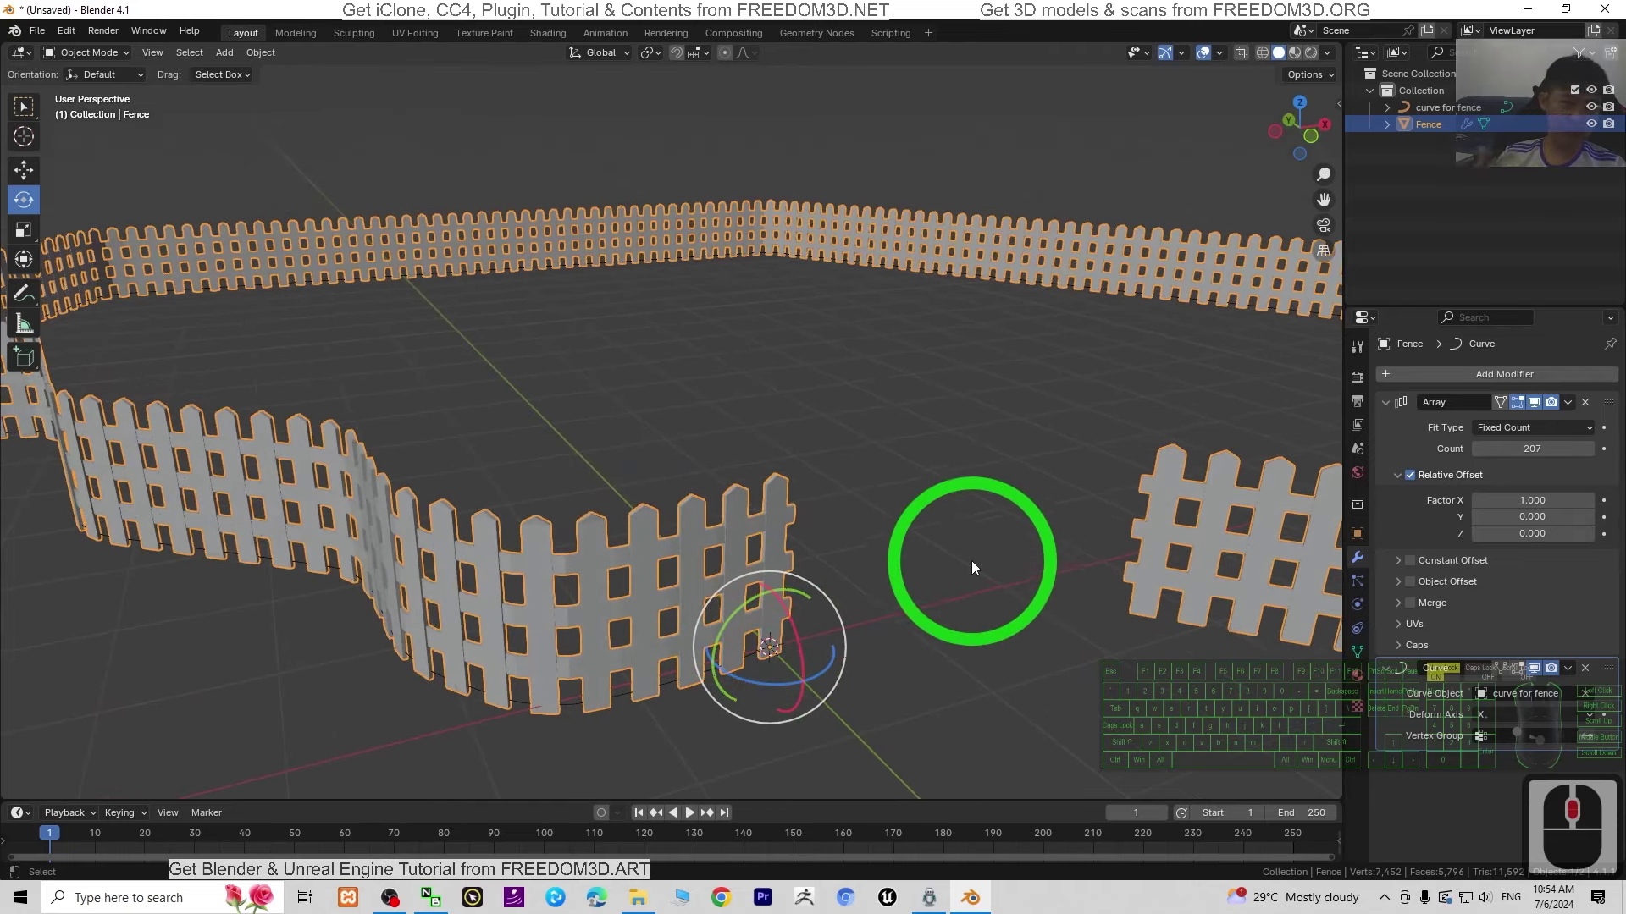
scroll(967, 593, "down", 6)
scroll(940, 613, "up", 2)
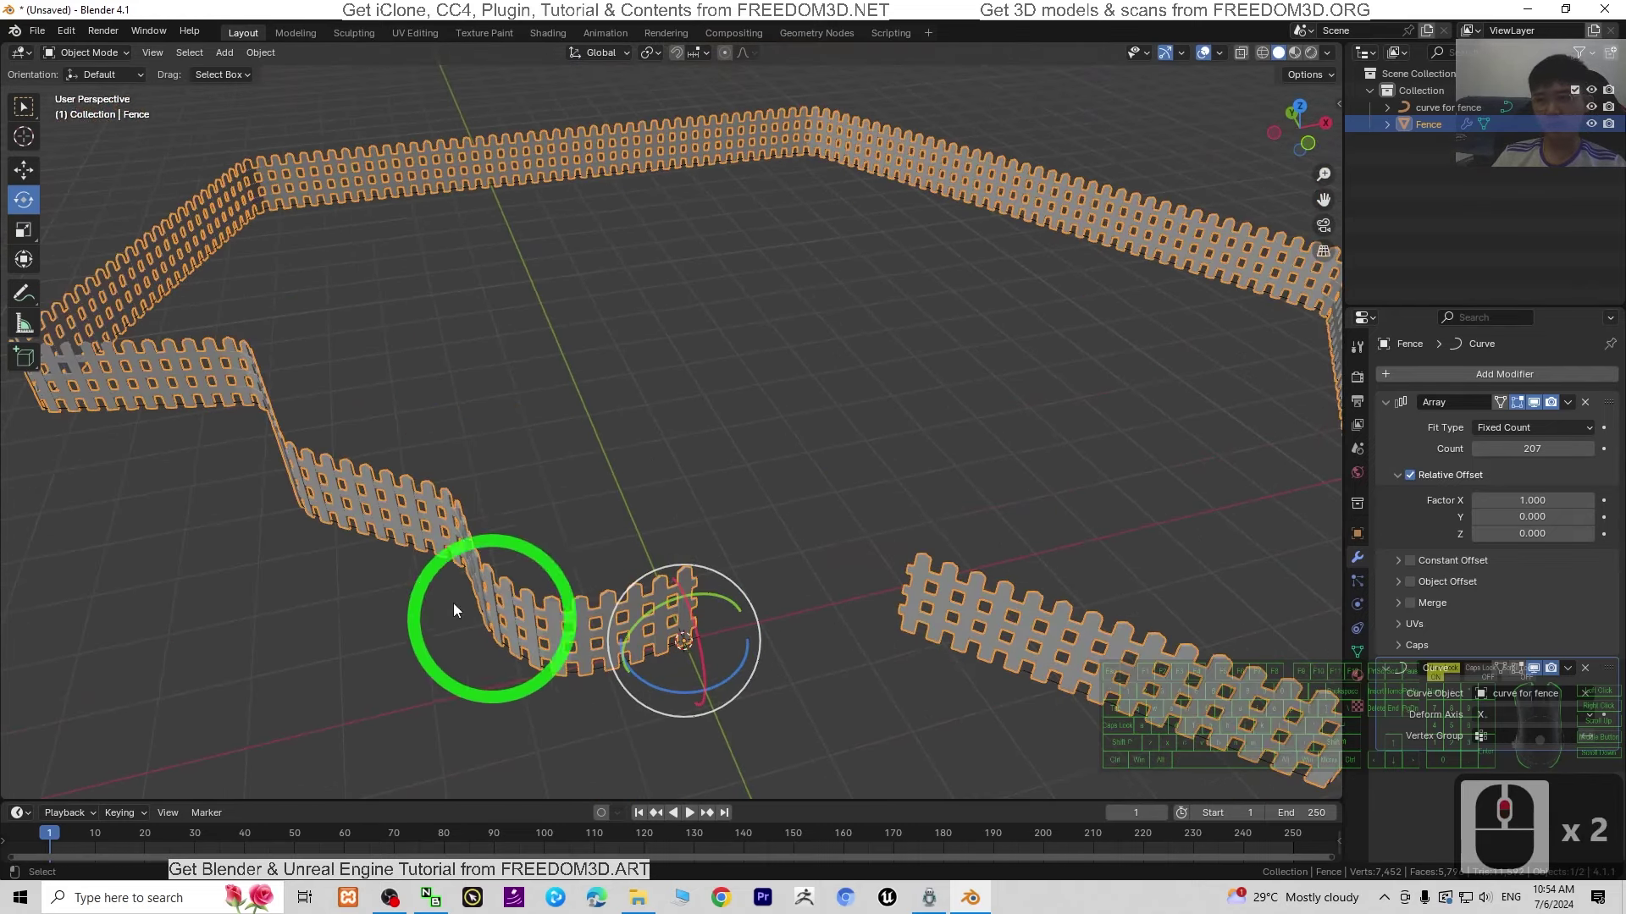
middle_click_drag(935, 697, 967, 670)
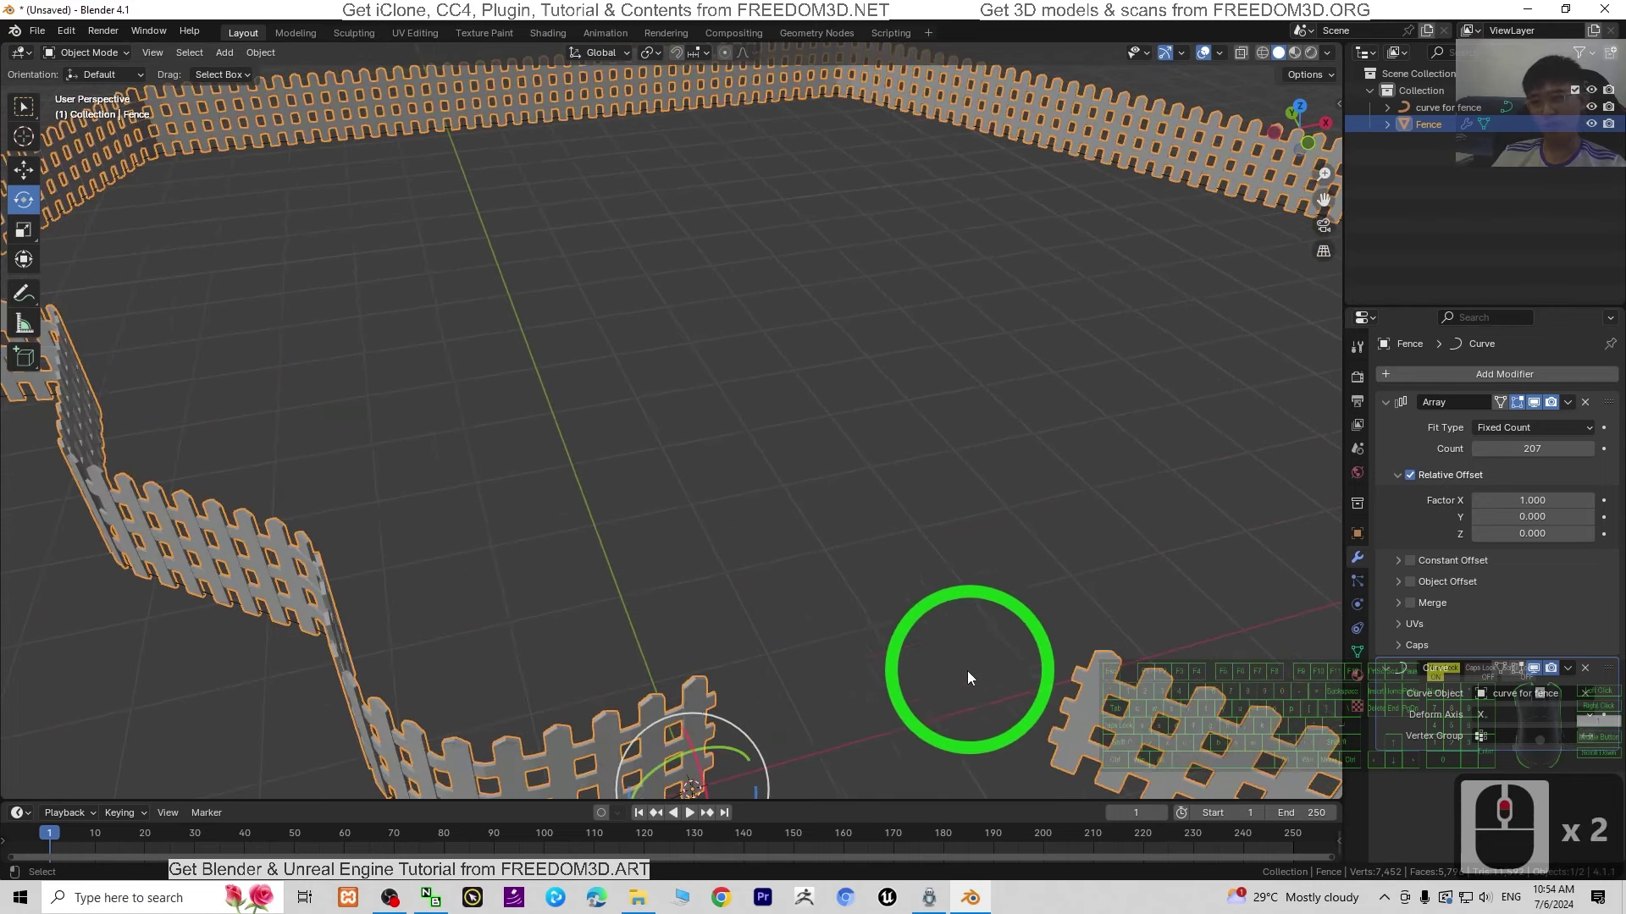
middle_click_drag(896, 710, 923, 652)
scroll(964, 640, "down", 2)
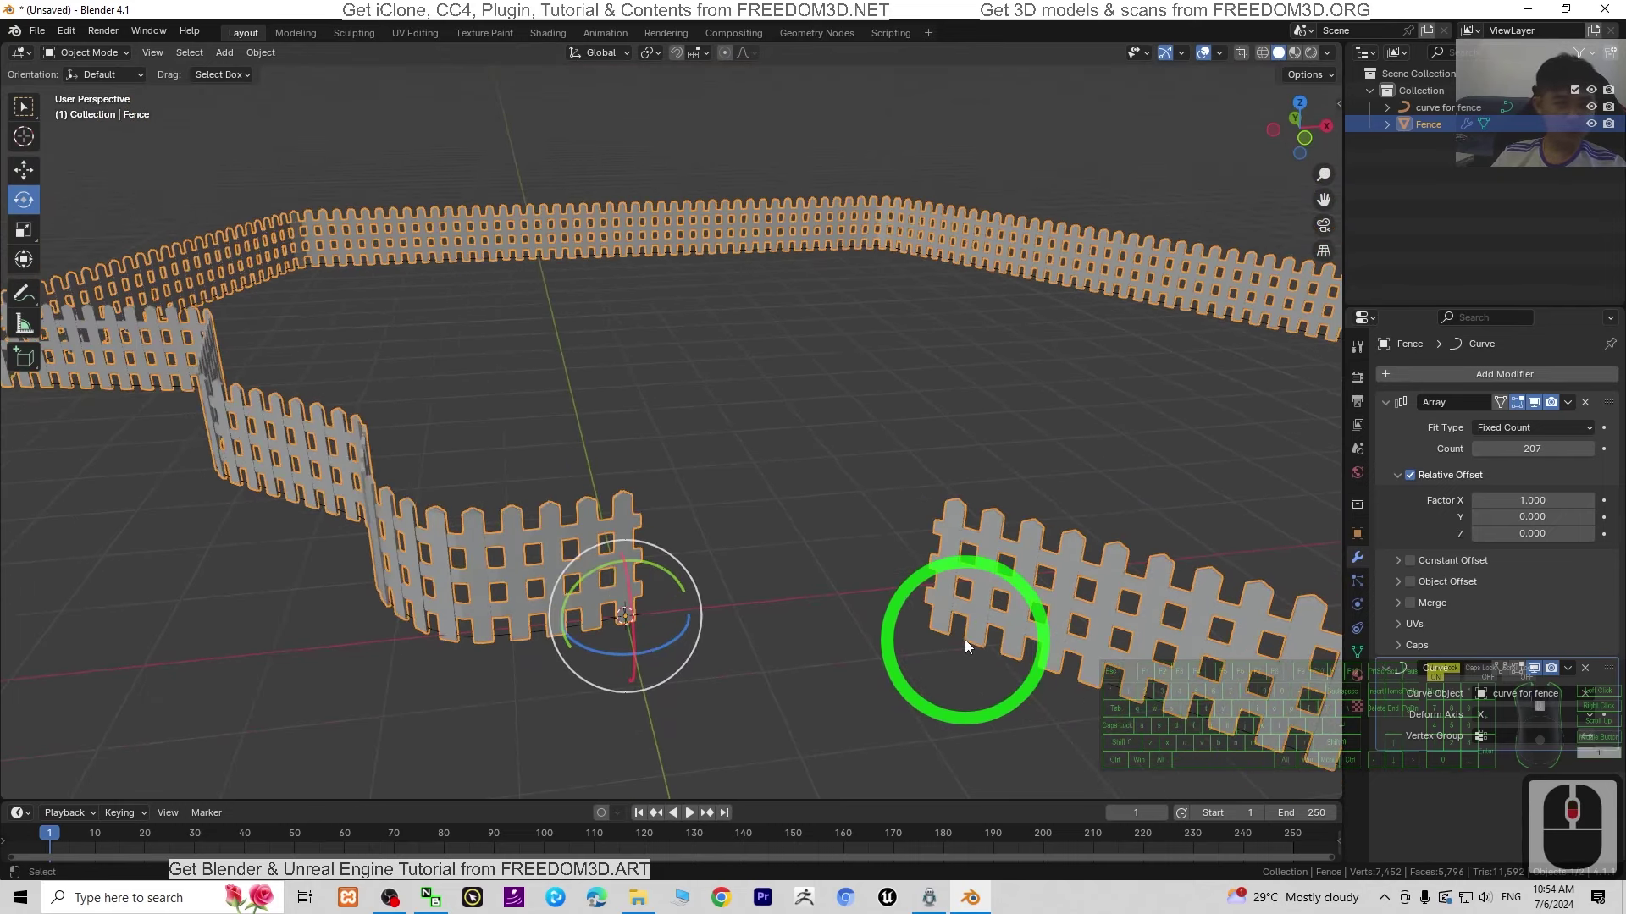
scroll(952, 624, "up", 1)
scroll(1054, 654, "down", 2)
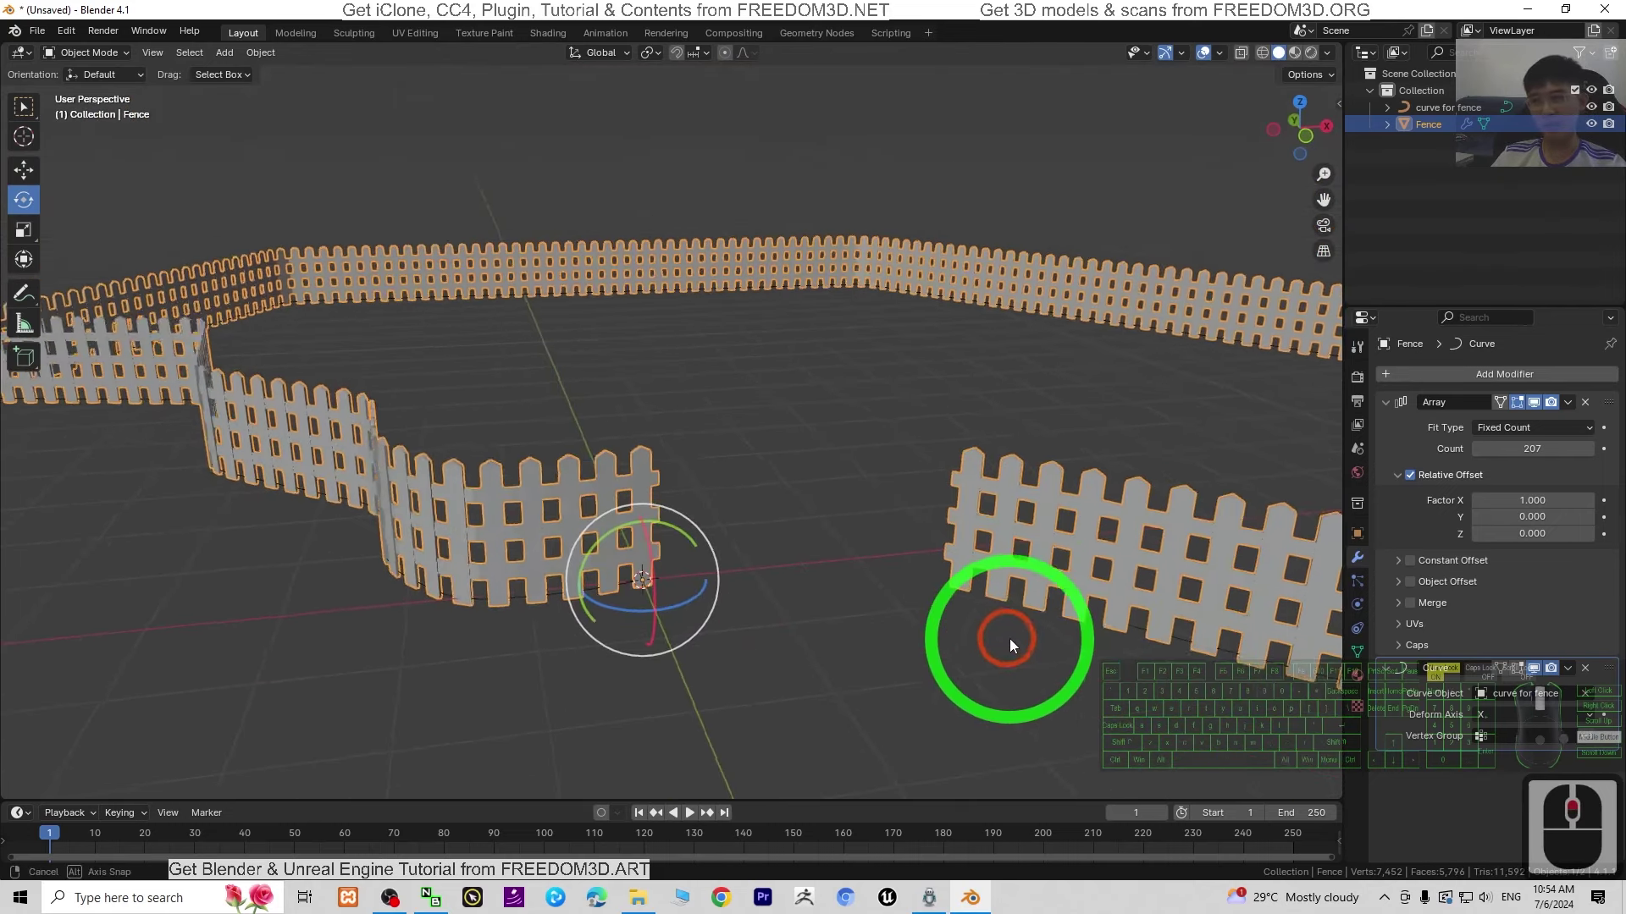
left_click(1536, 667)
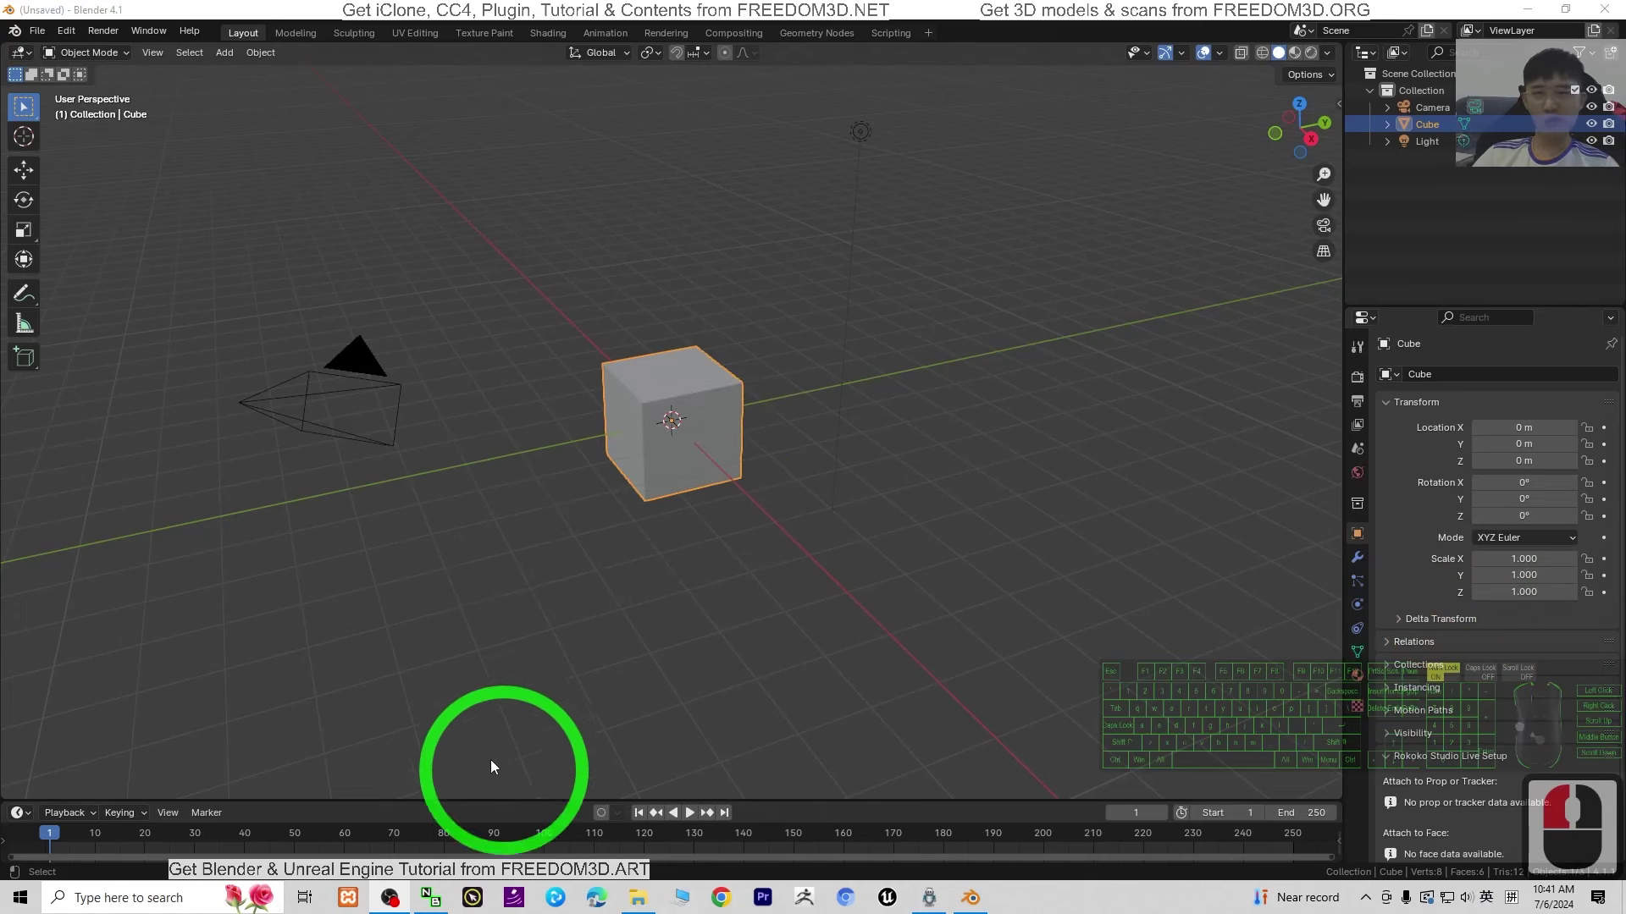
Select all and delete the default camera, cube and light, leaving an empty scene
left_click(1099, 535)
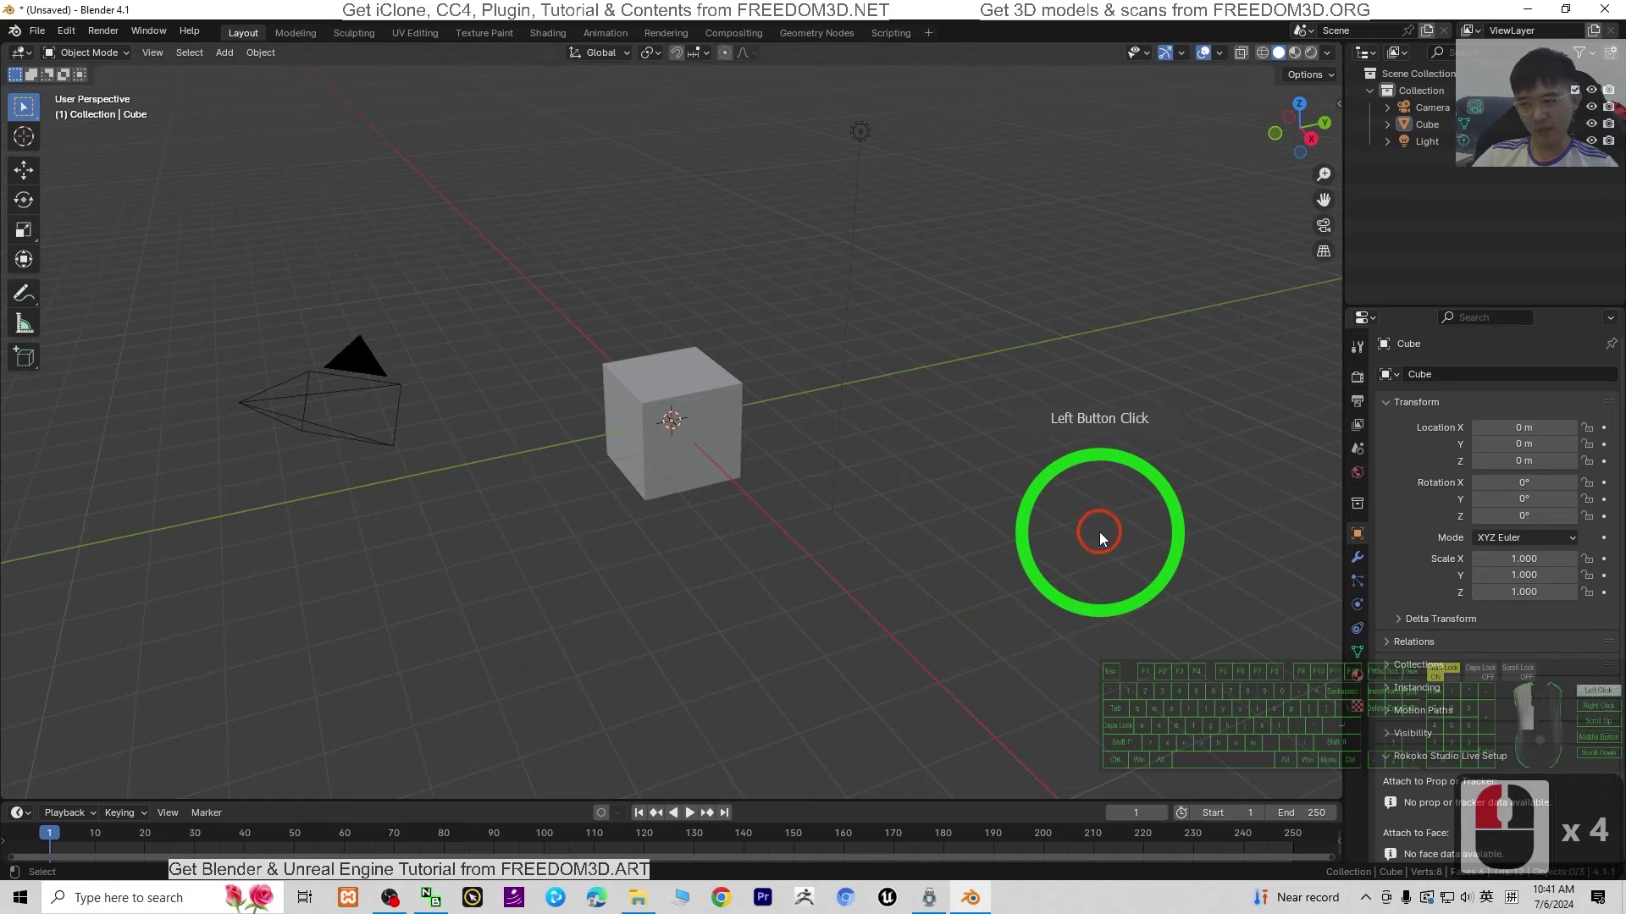
key("a")
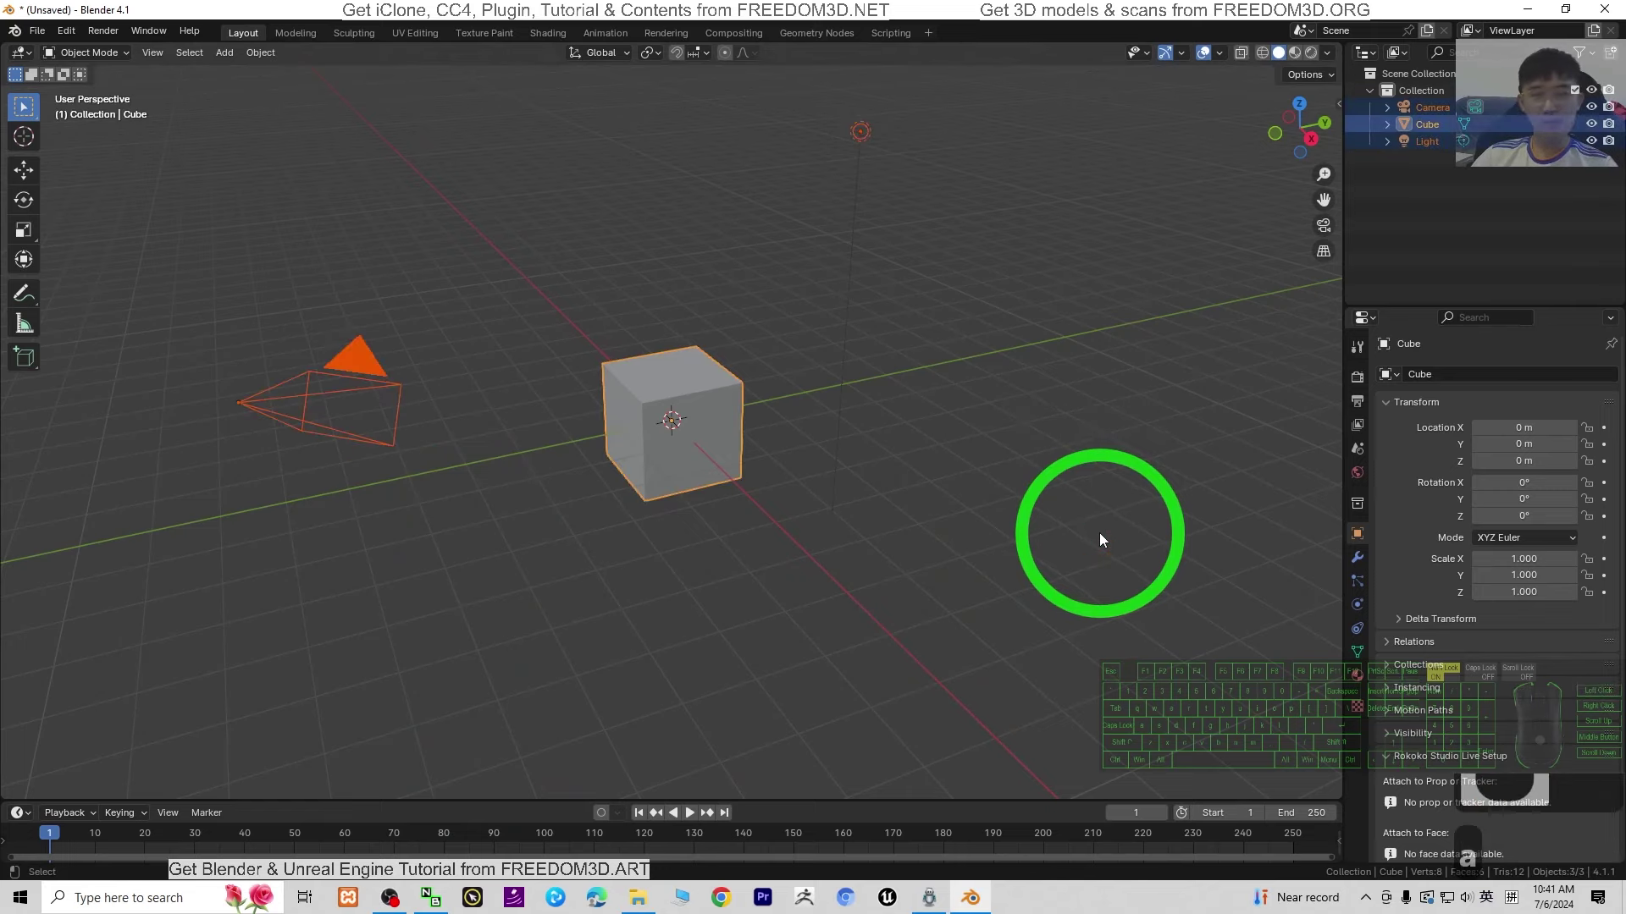
key("Delete")
scroll(847, 393, "up", 9)
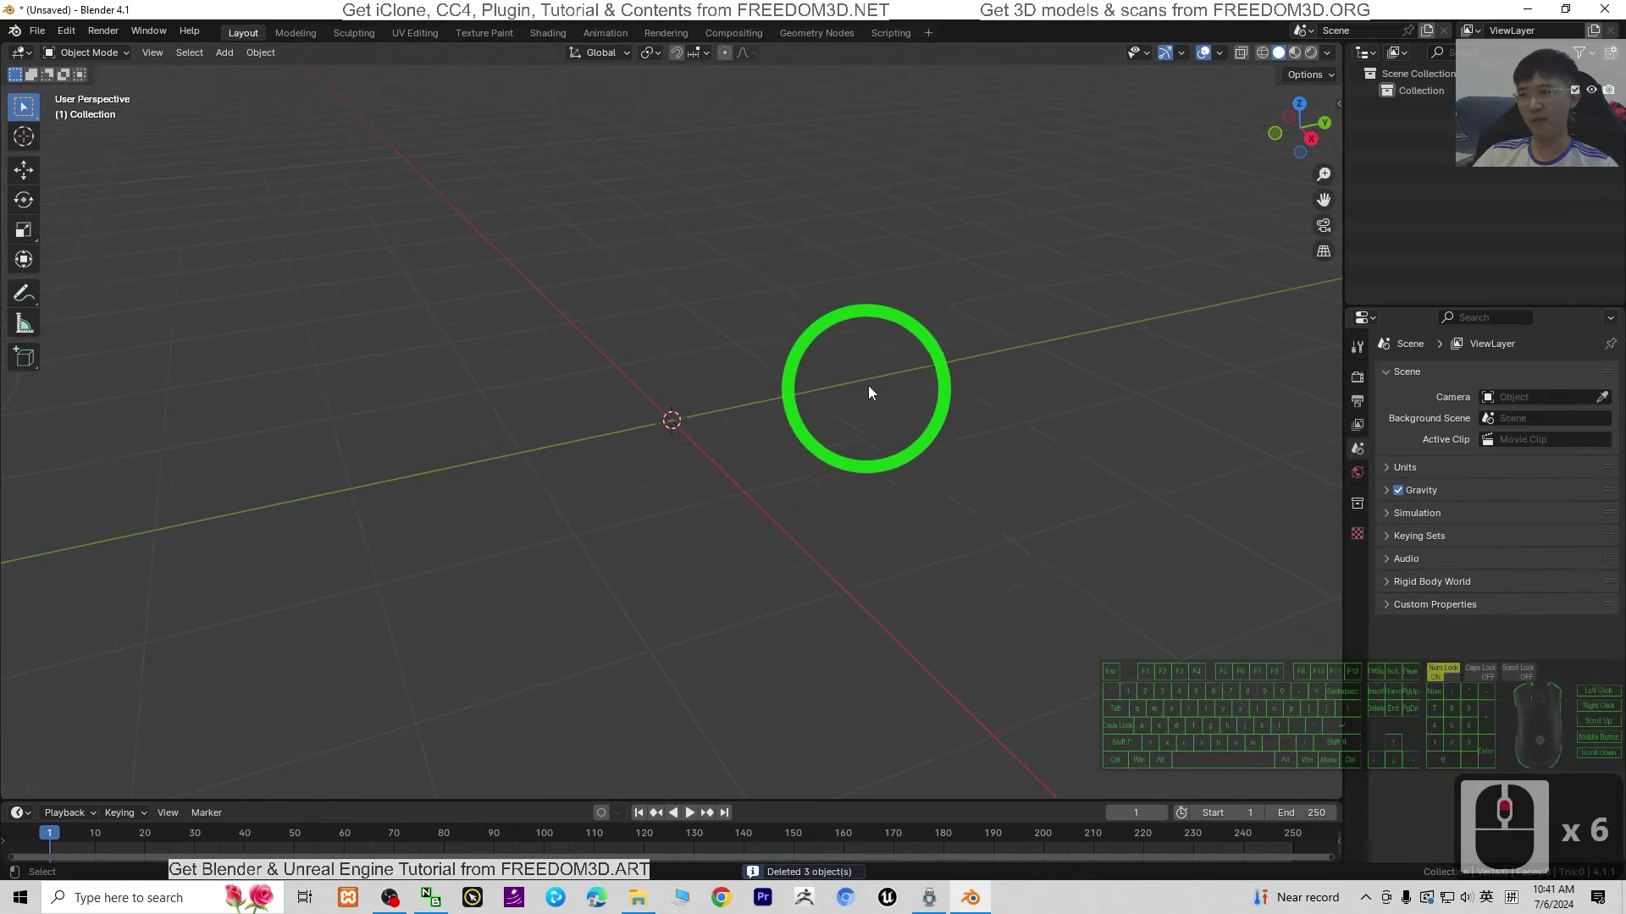
middle_click_drag(847, 593, 671, 424)
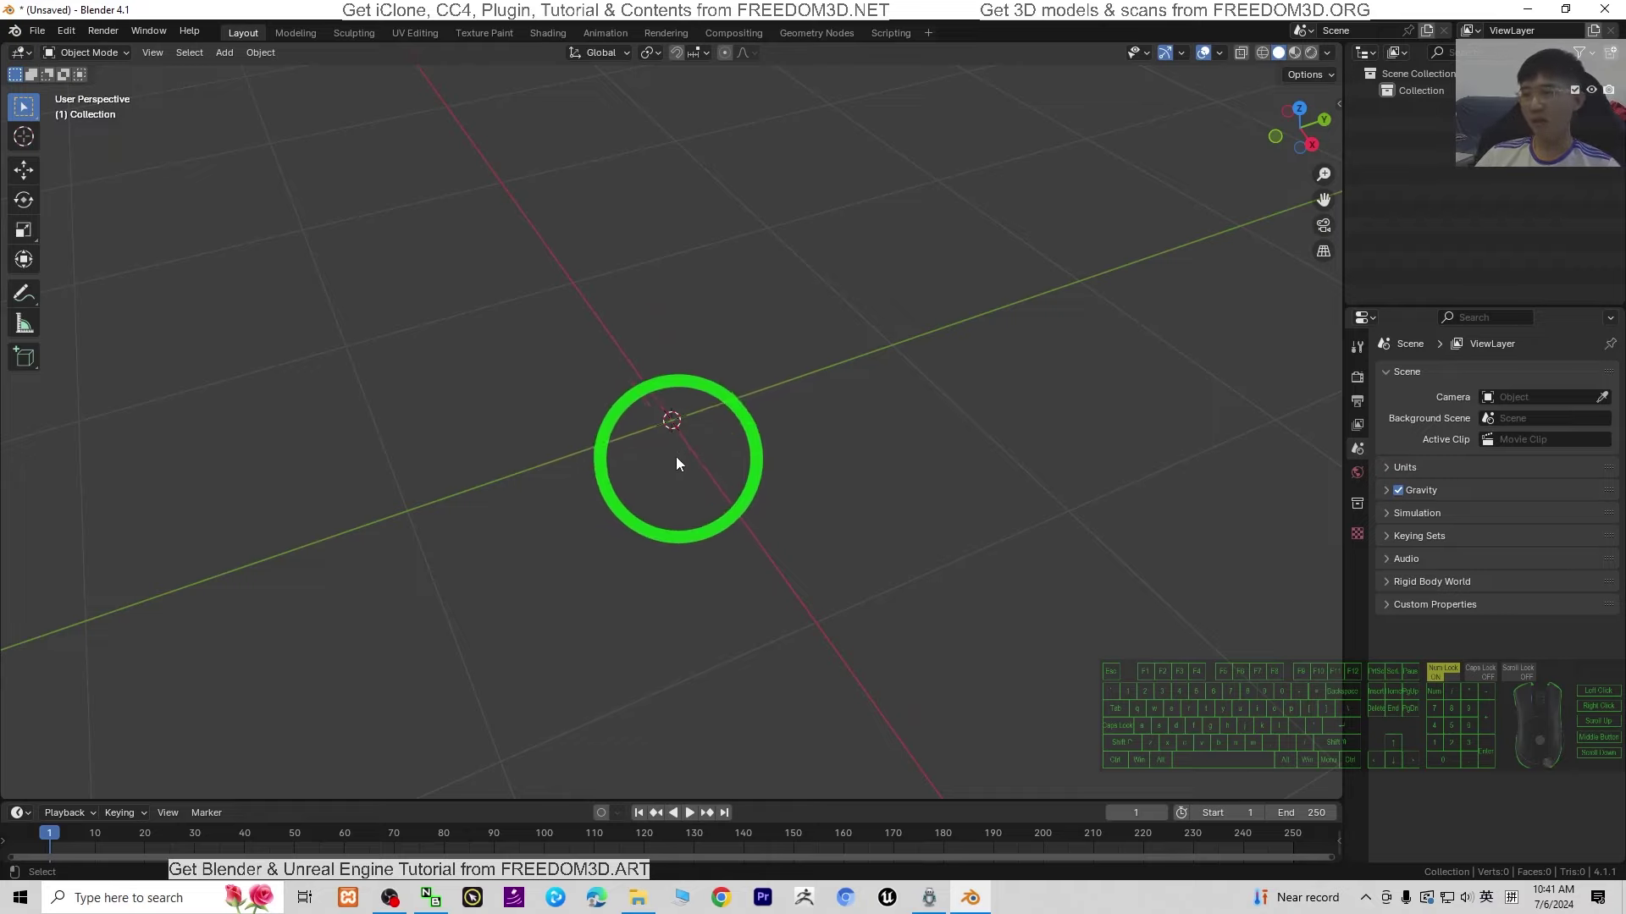
scroll(684, 428, "up", 2)
scroll(683, 428, "down", 2)
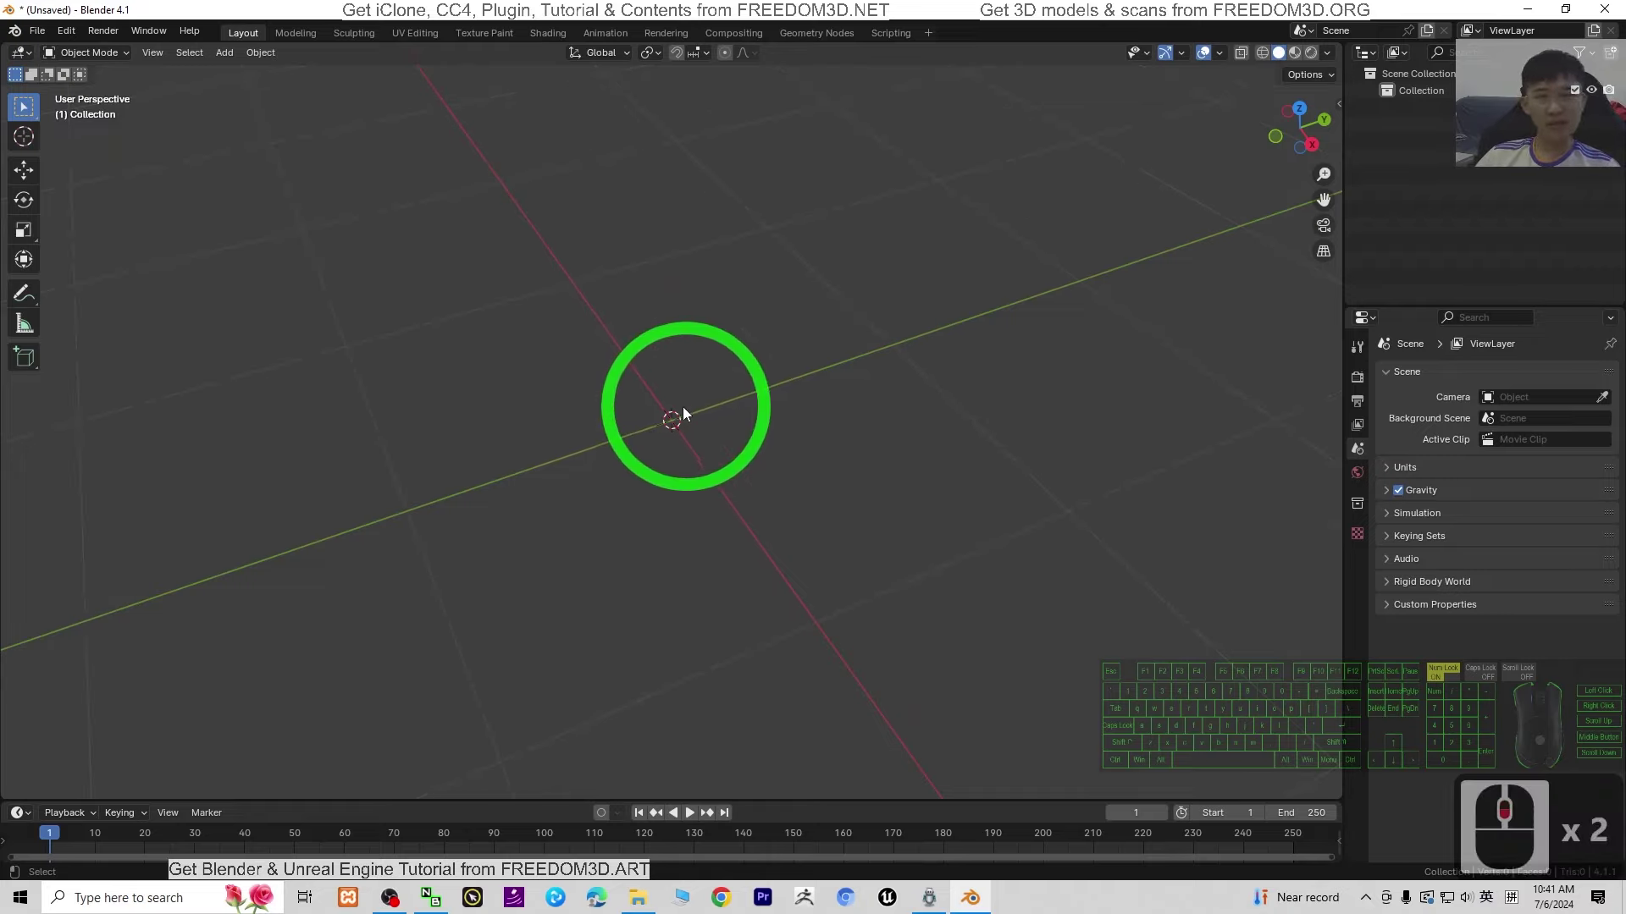
middle_click(680, 432)
middle_click(661, 415)
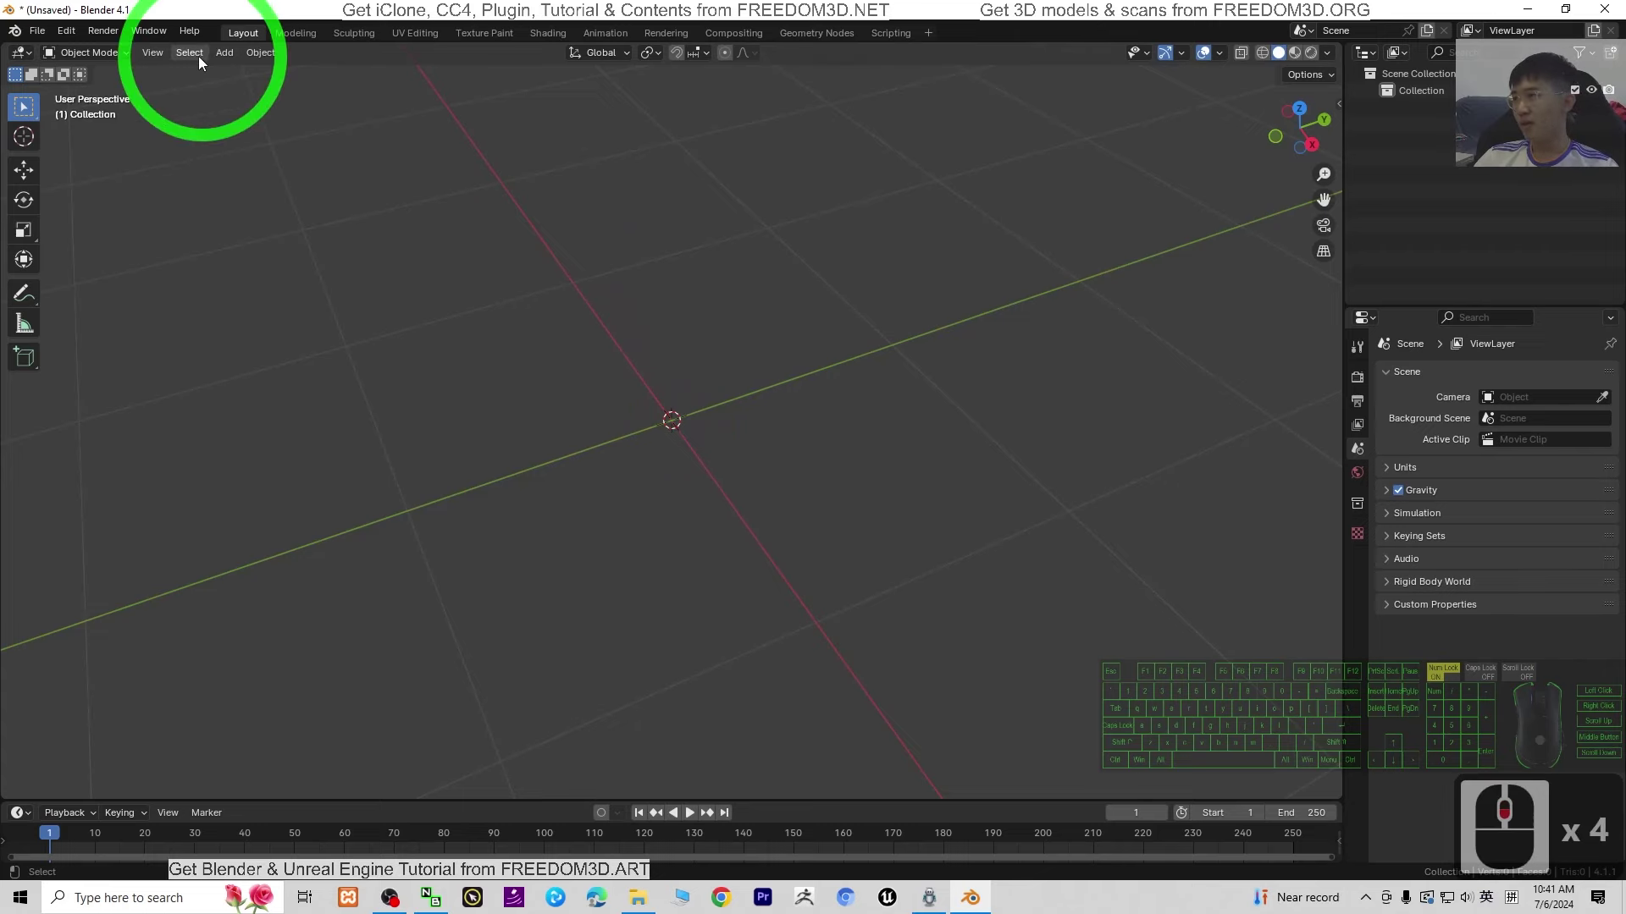
Add a new mesh cube to the scene from the Add > Mesh menu
left_click(224, 52)
left_click(241, 74)
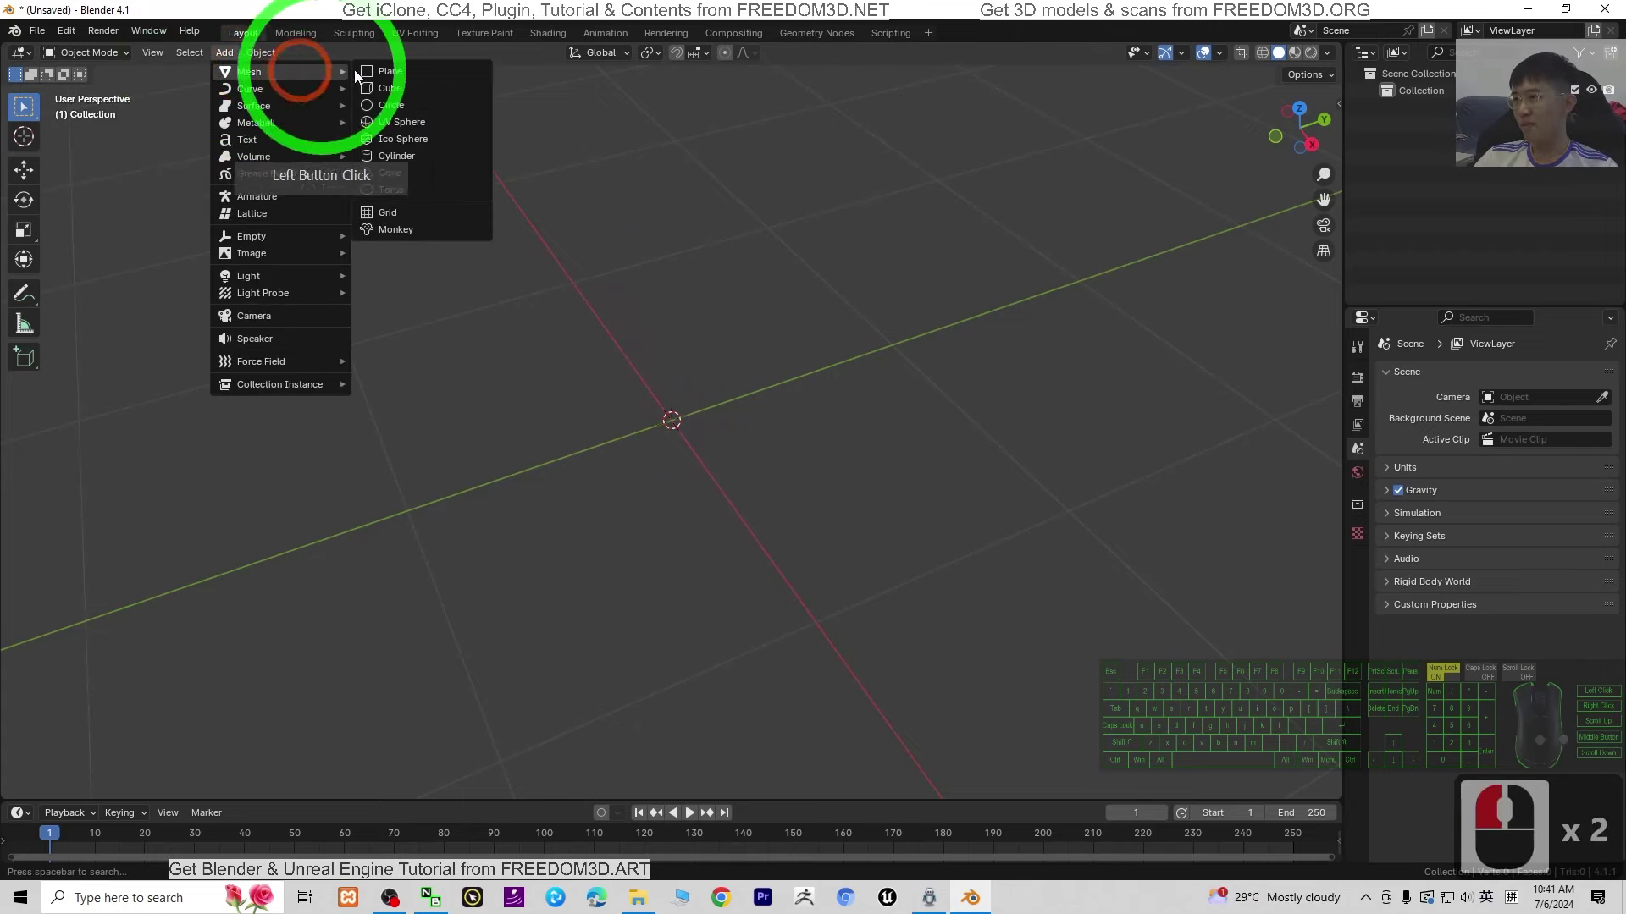
left_click(394, 88)
scroll(804, 431, "down", 5)
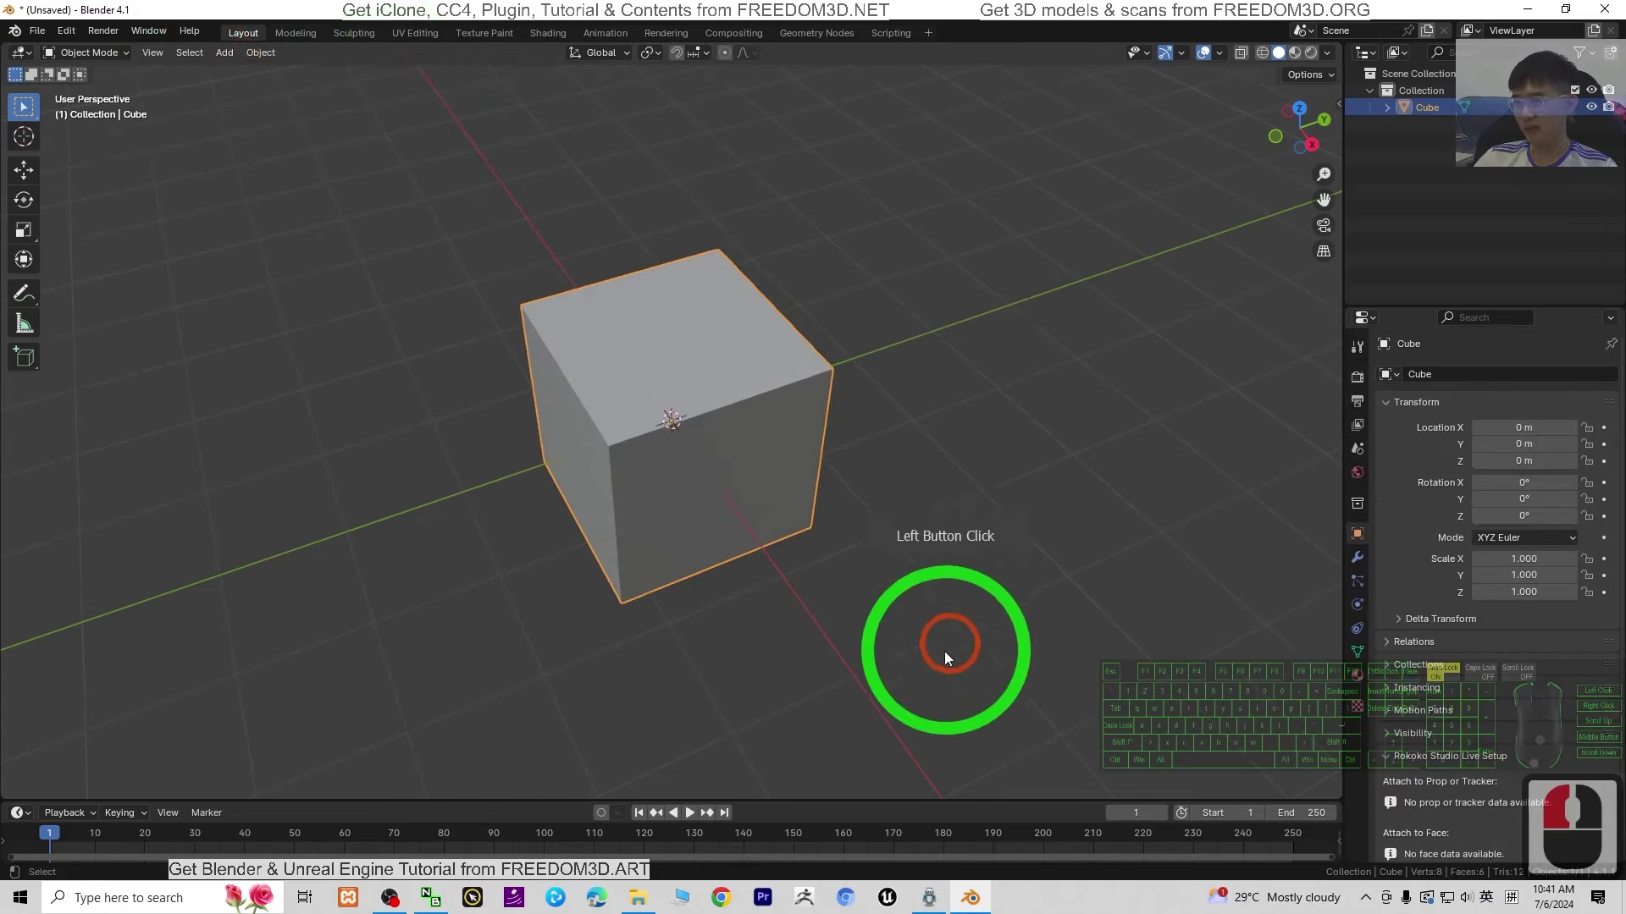
middle_click_drag(943, 652, 1084, 392)
Scale the cube down uniformly to 0.023 on all axes
key("s")
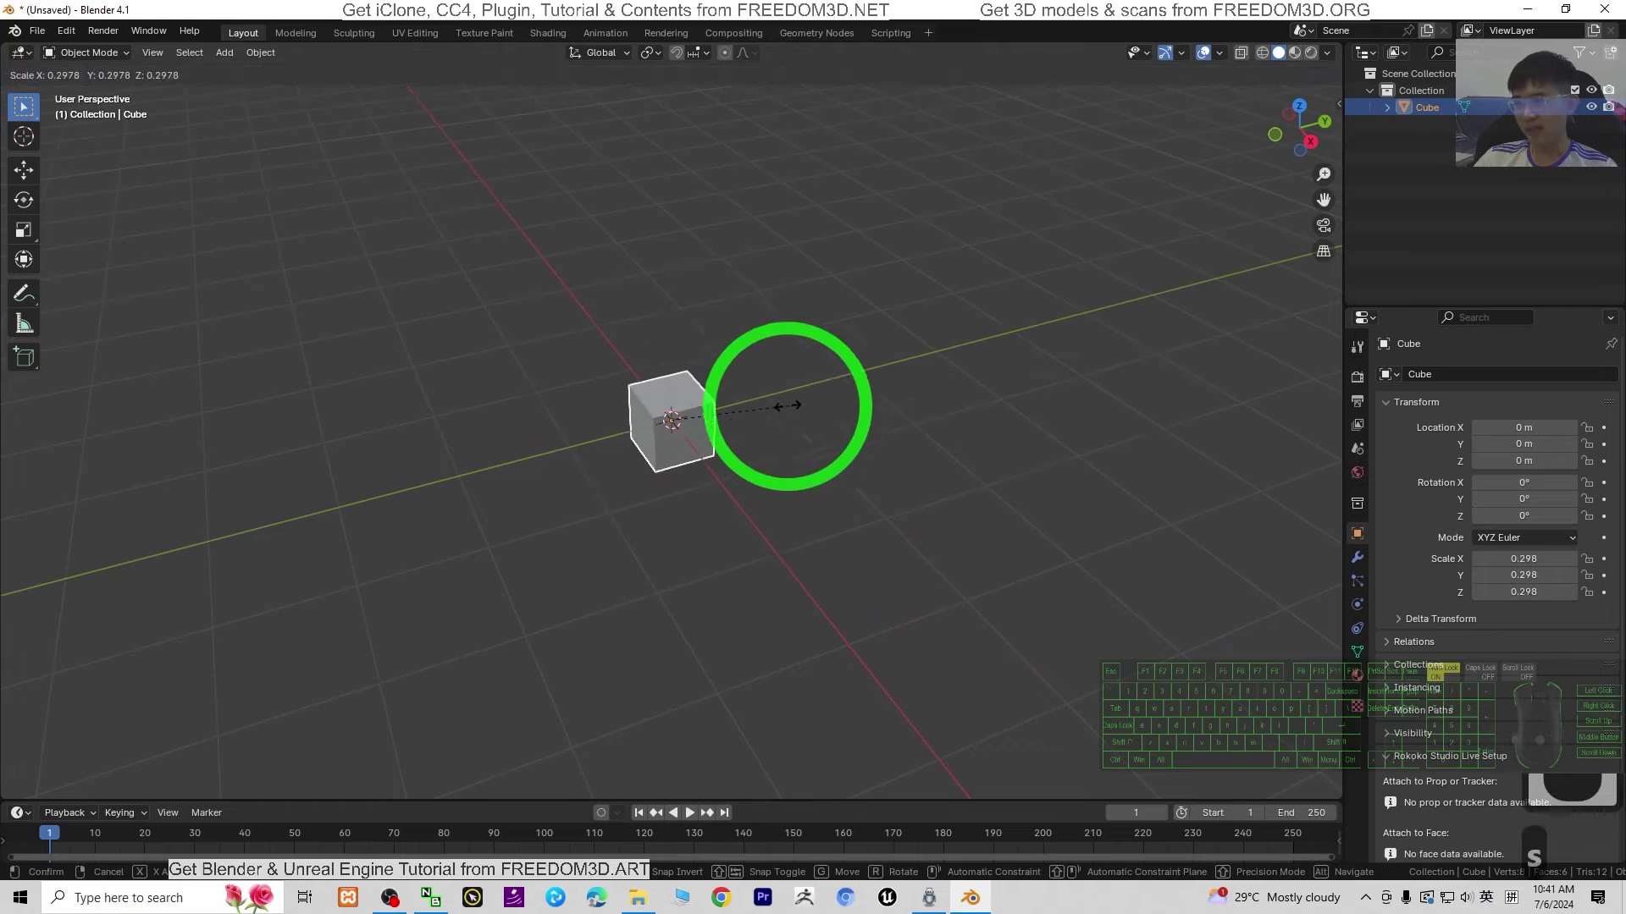
left_click(733, 411)
scroll(804, 410, "up", 10)
key("s")
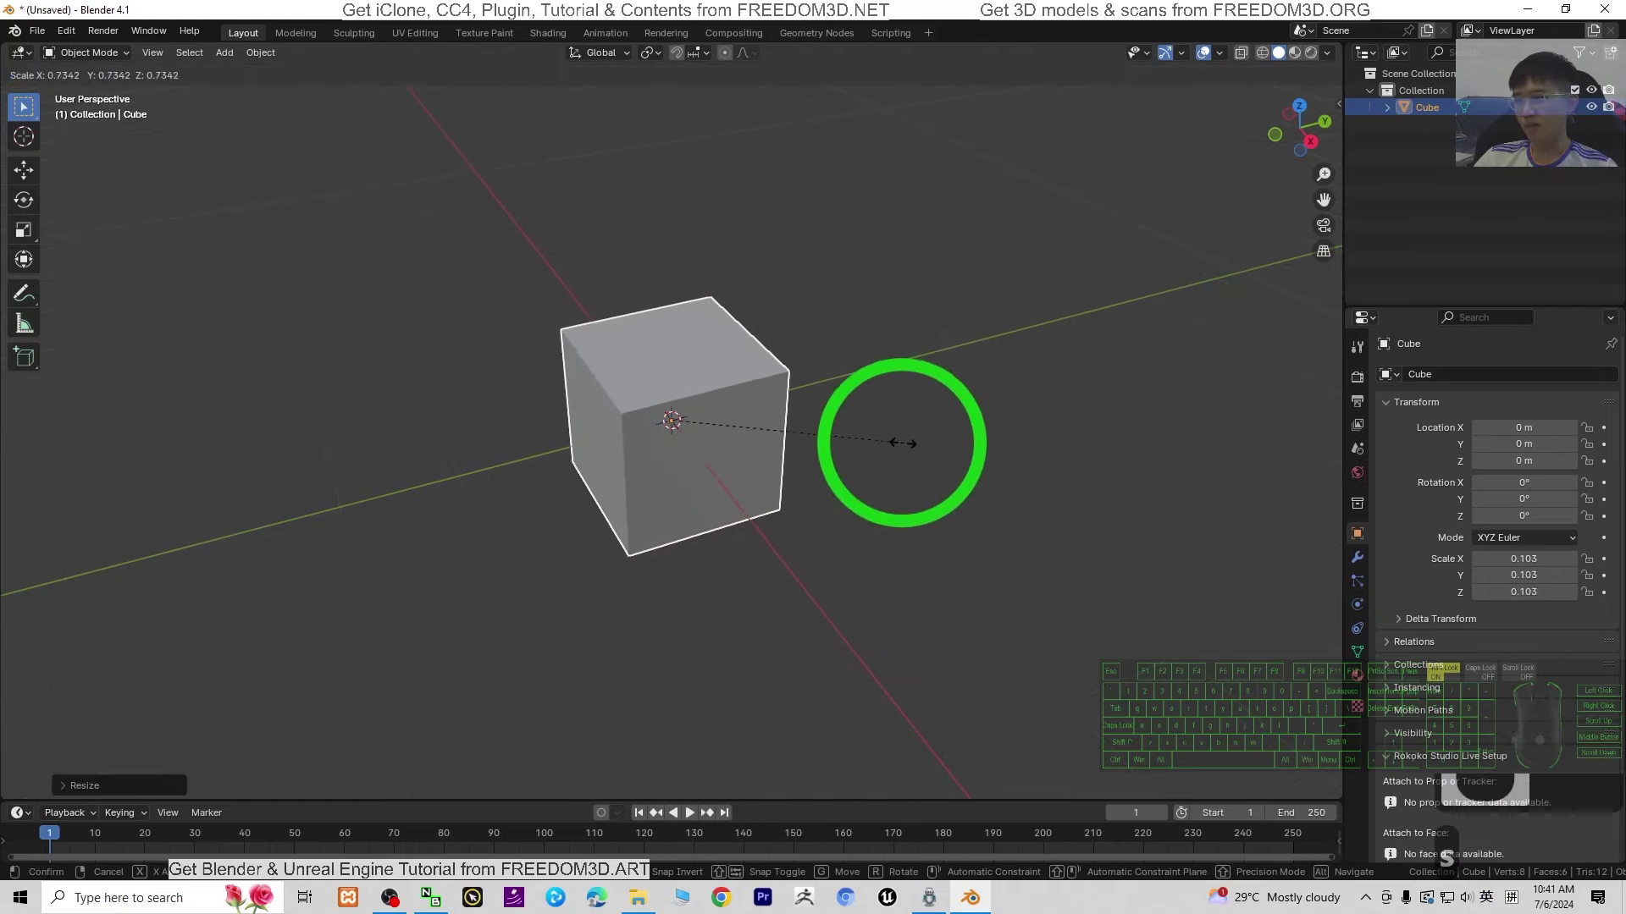
left_click(716, 409)
right_click(765, 423)
left_click(838, 472)
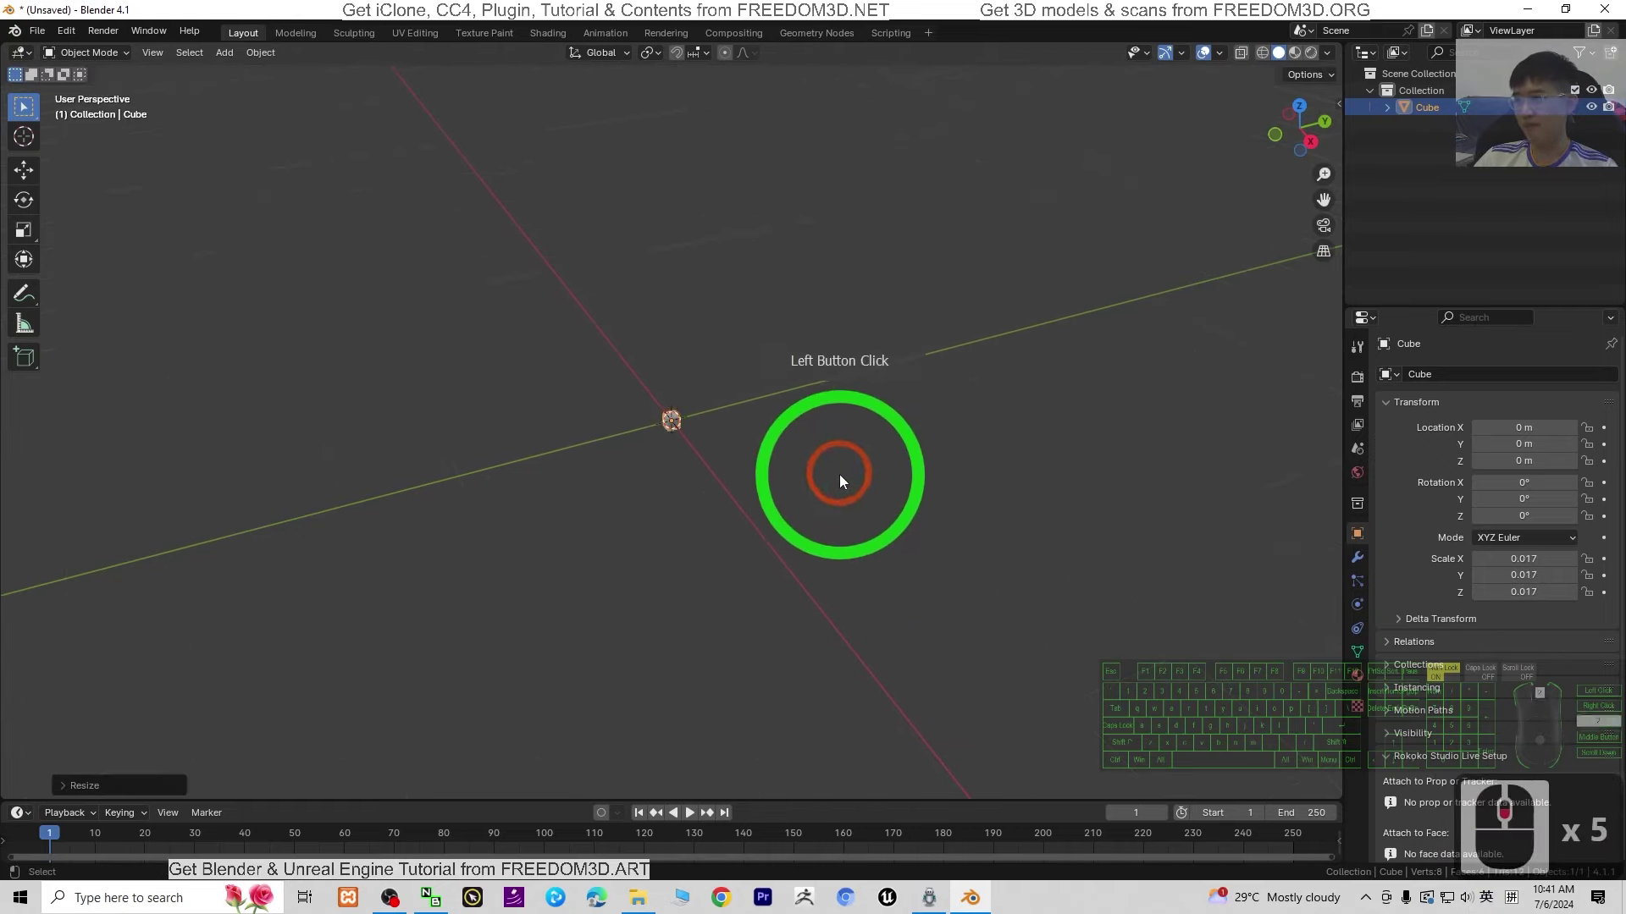
key("s")
left_click(729, 372)
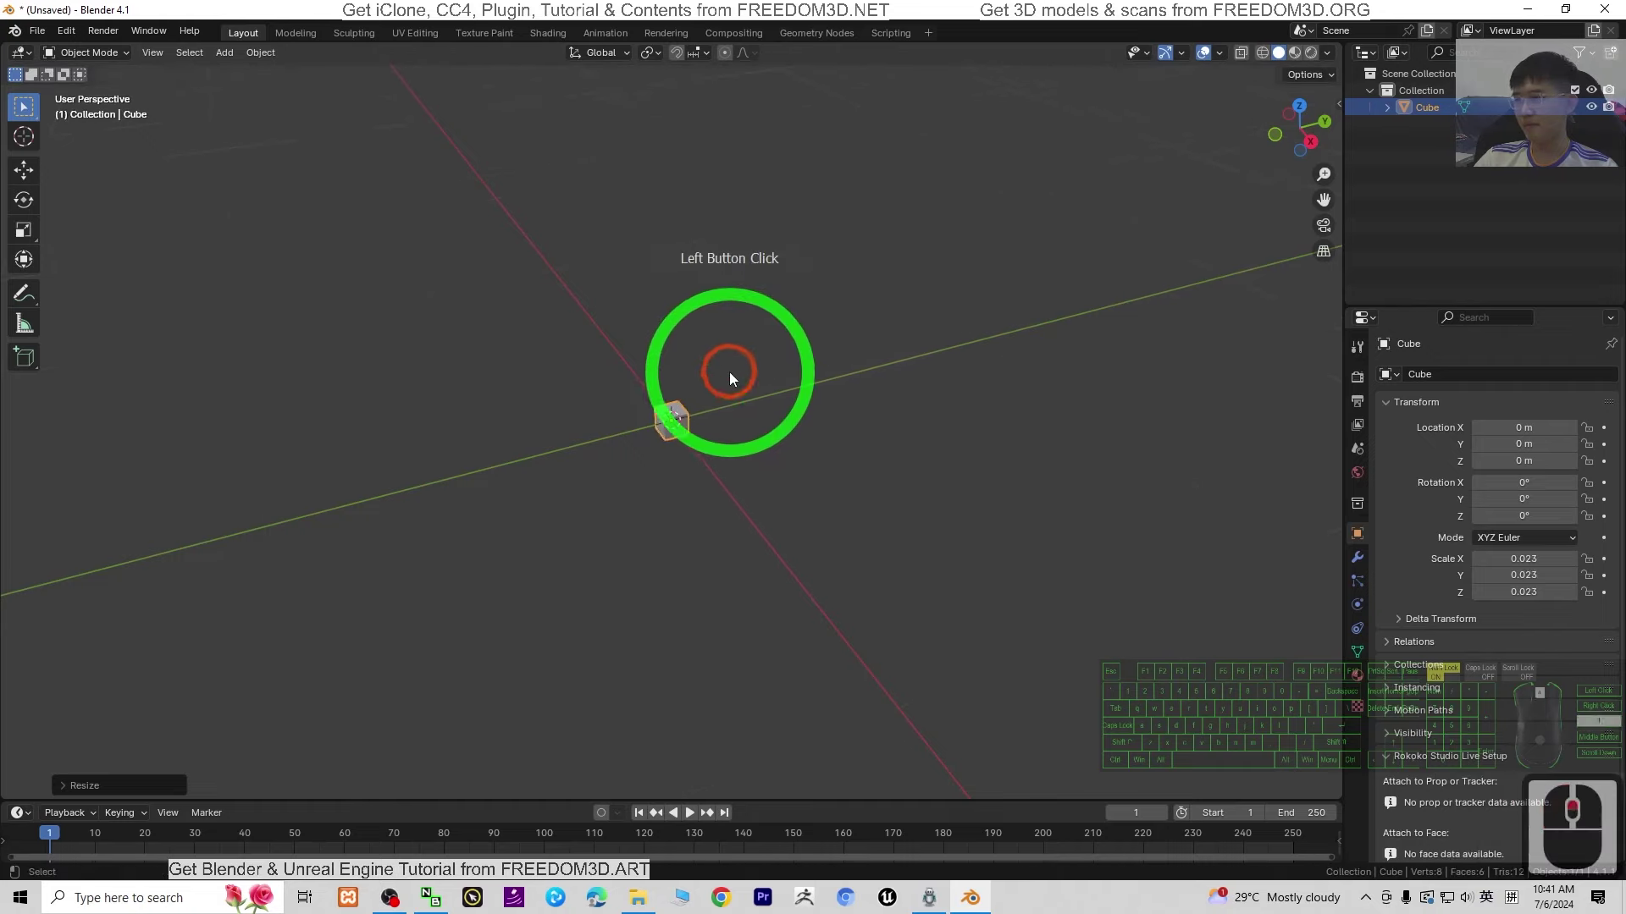
scroll(729, 372, "up", 6)
left_click(23, 232)
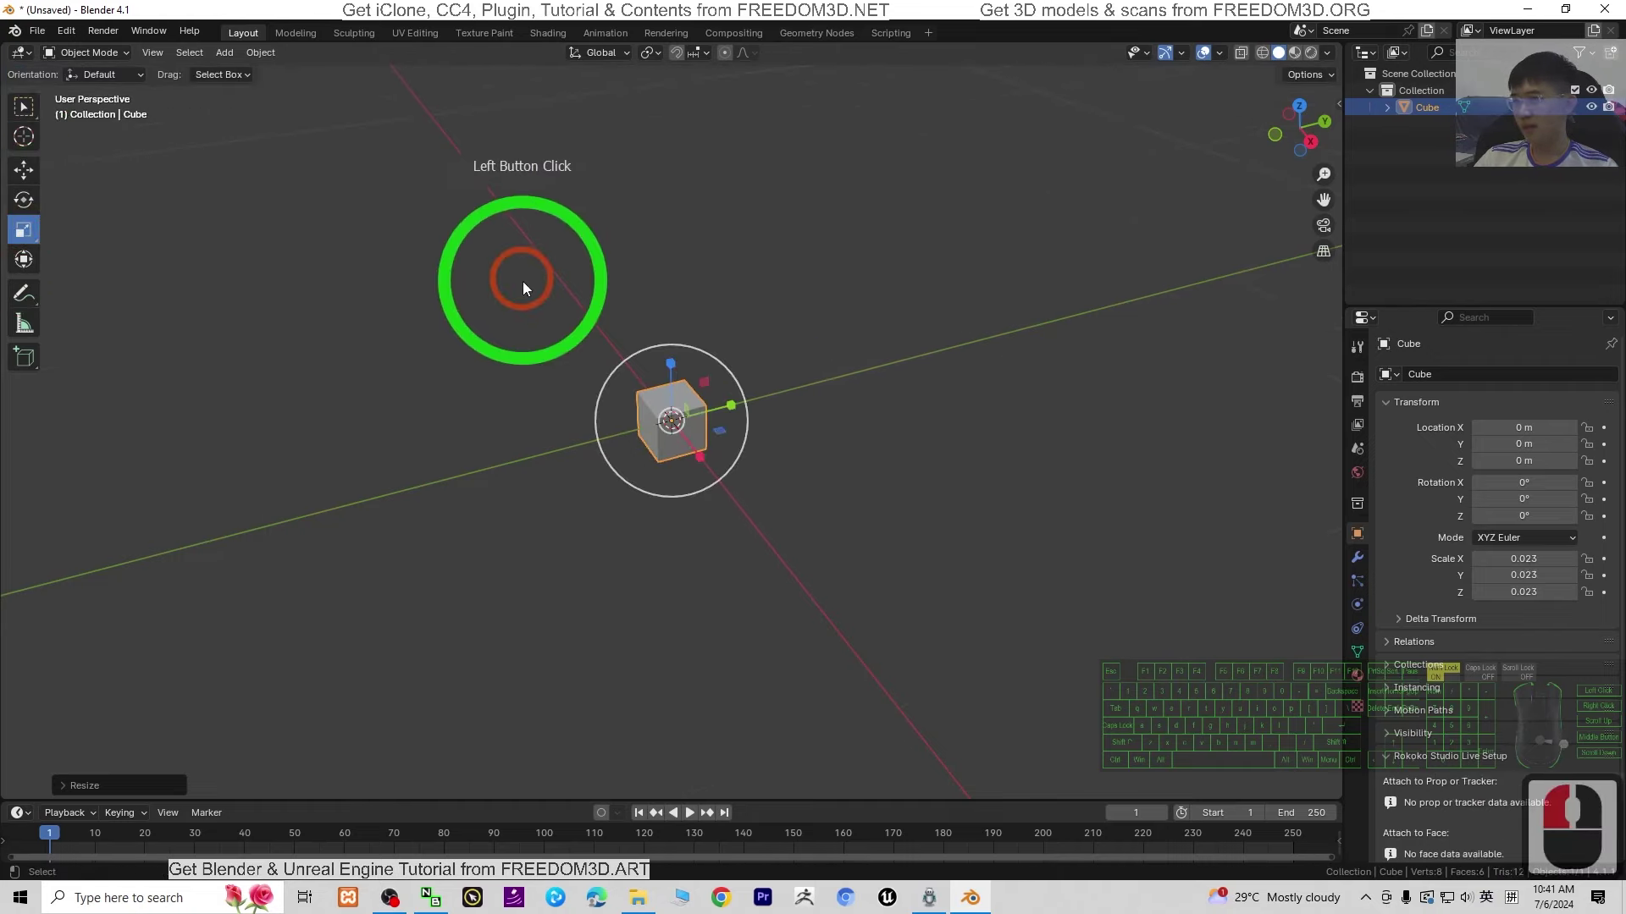
Stretch the cube along Z to a scale of about 0.707, checking in front orthographic view
left_click_drag(671, 367, 762, 817)
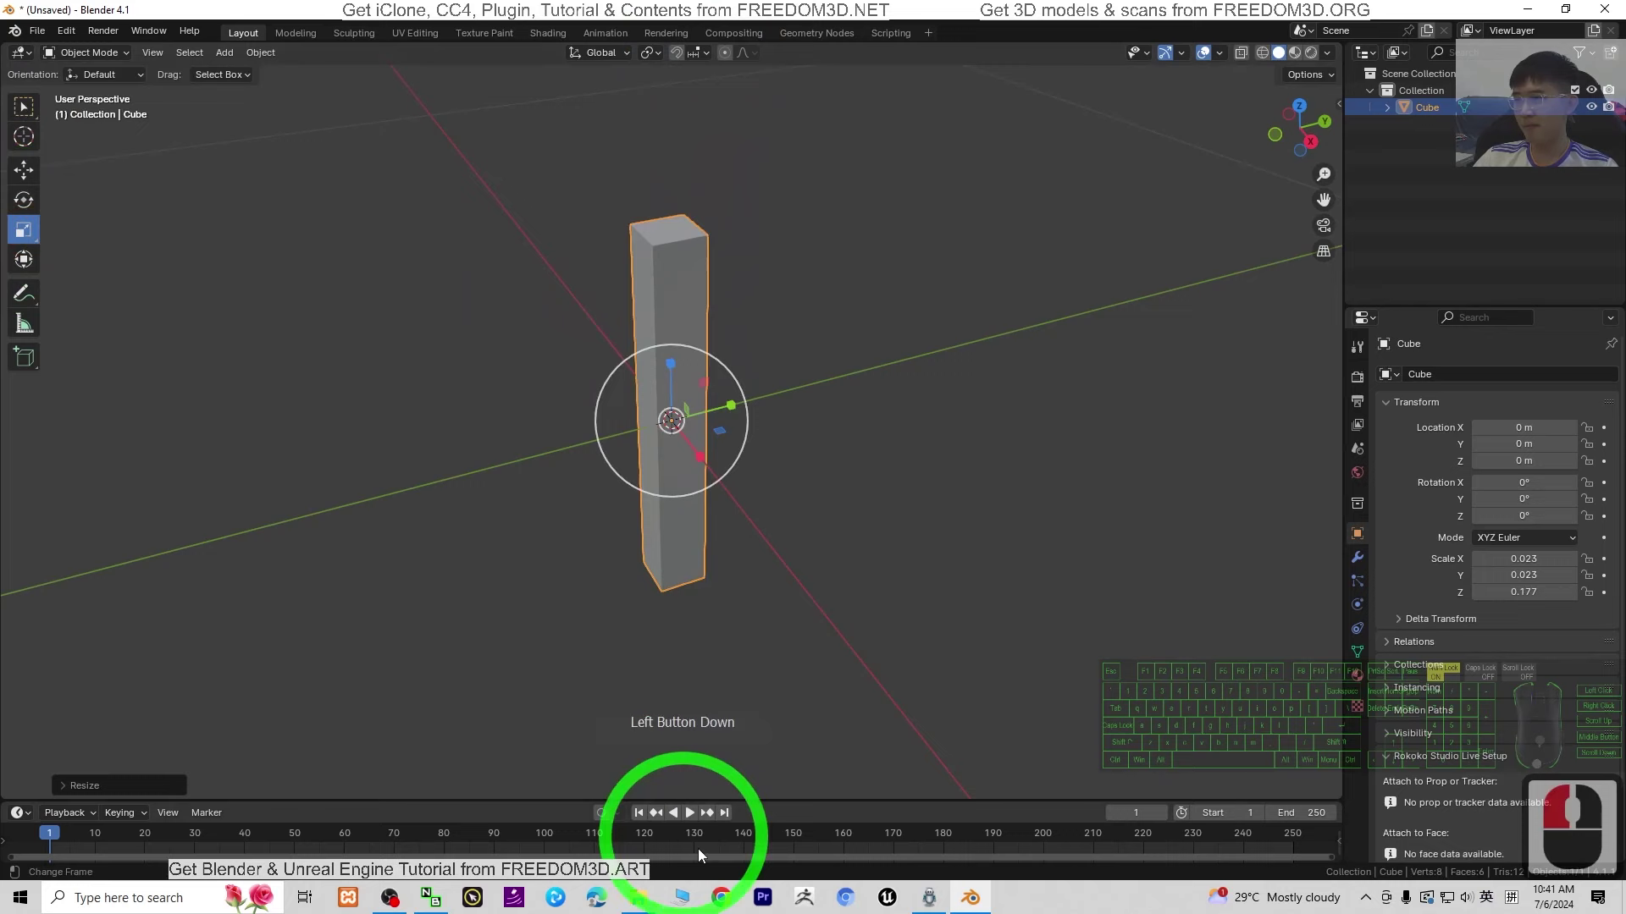
scroll(769, 759, "down", 10)
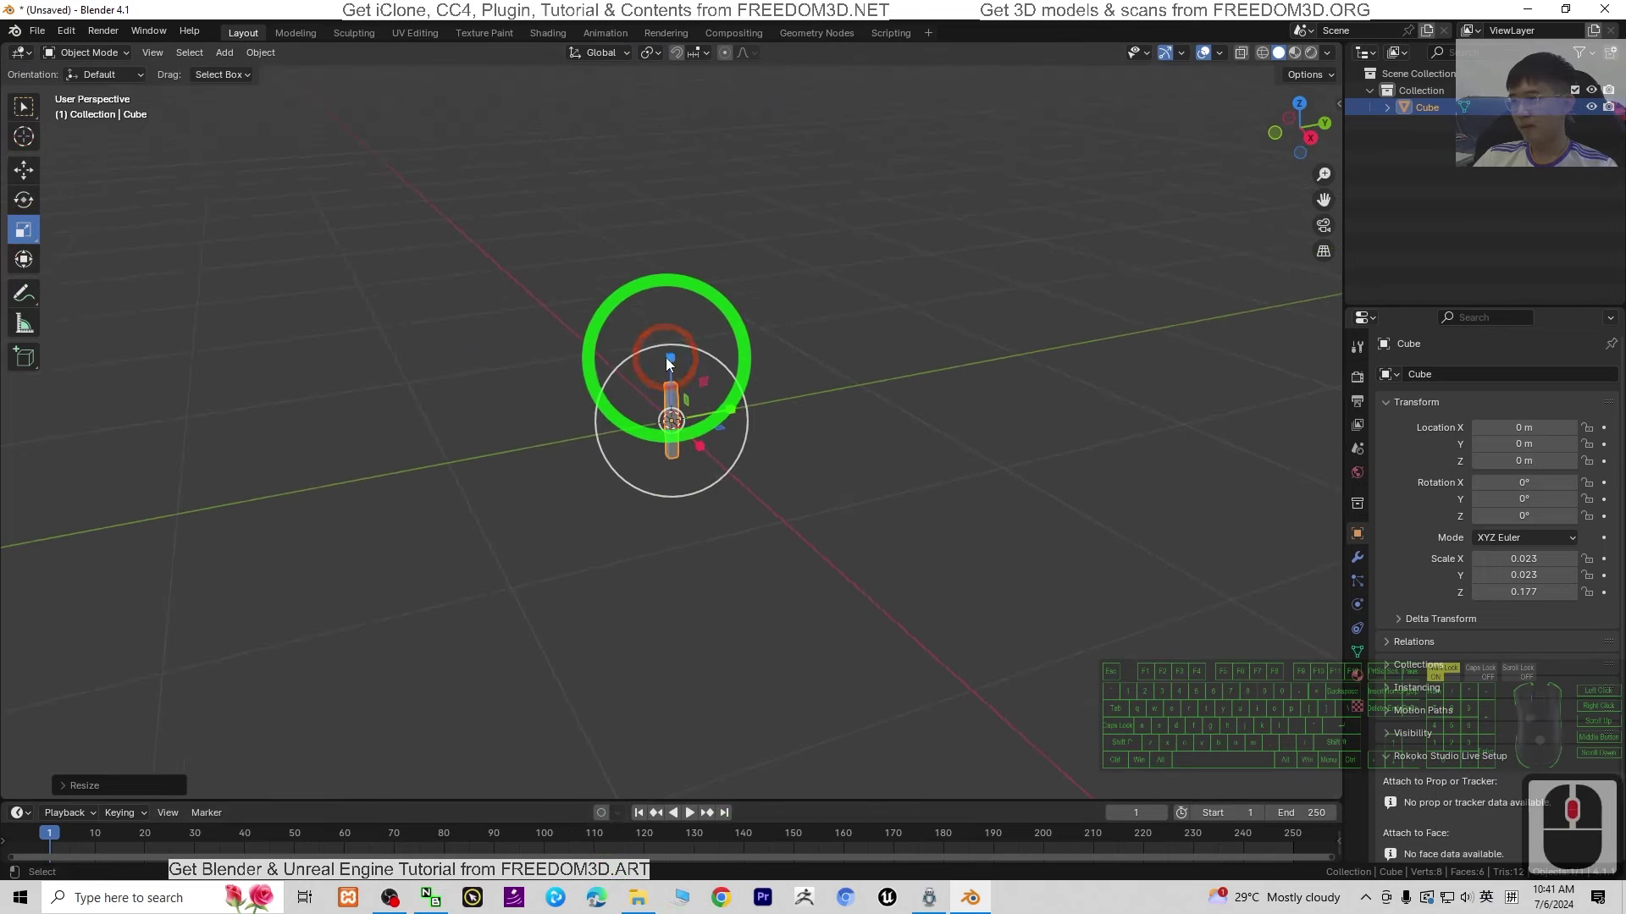
left_click_drag(671, 356, 698, 877)
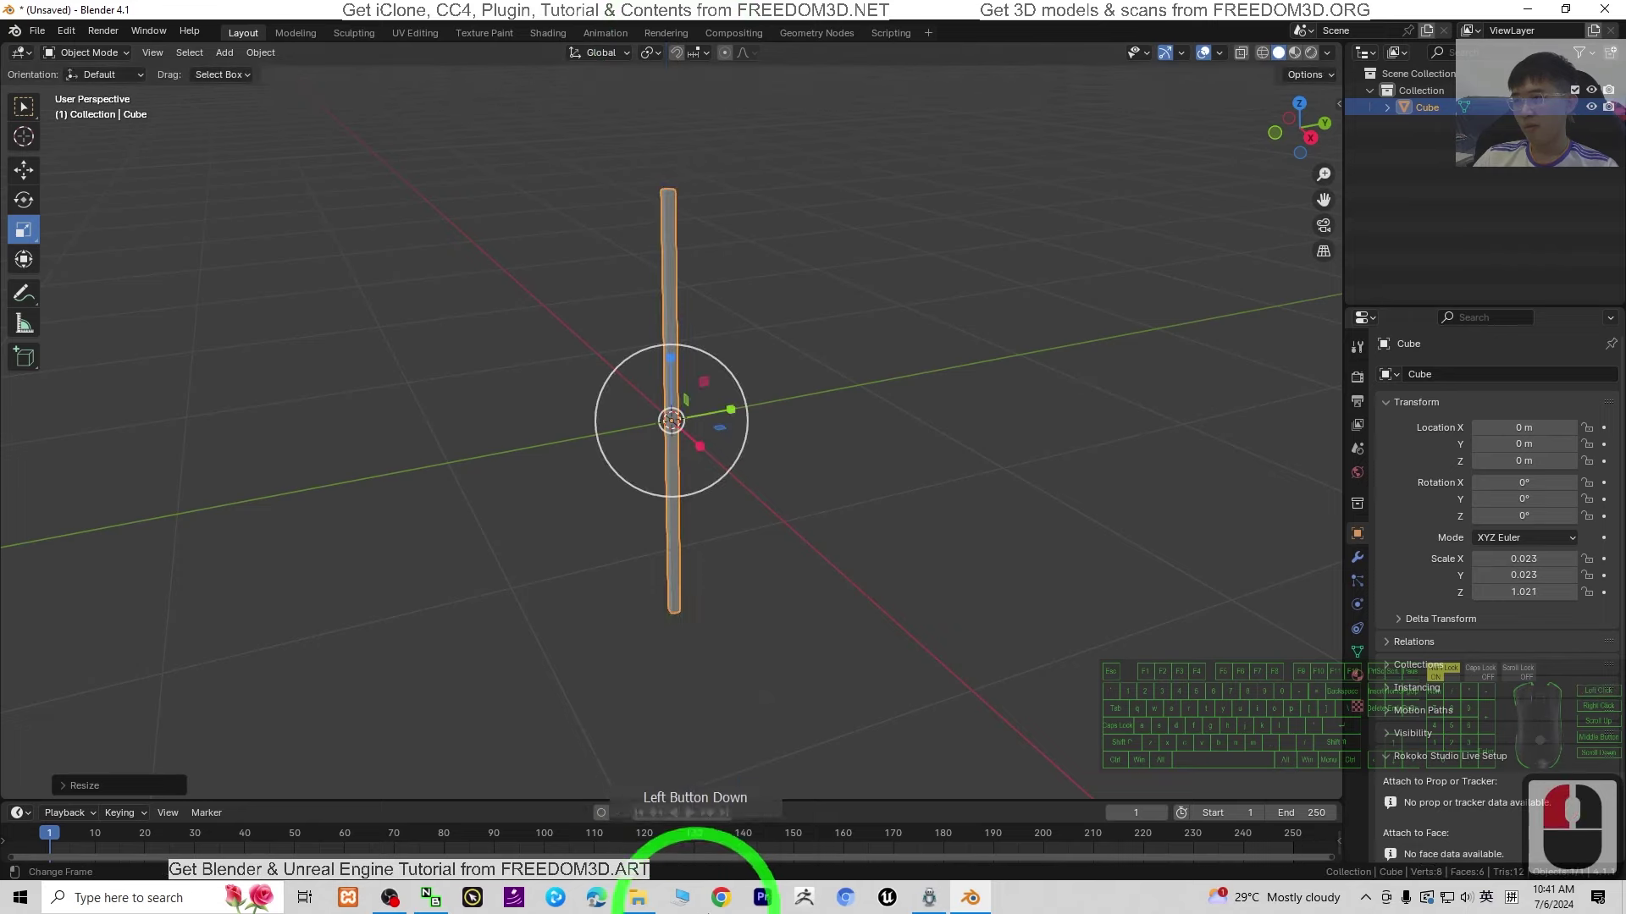
middle_click_drag(913, 579, 1145, 363)
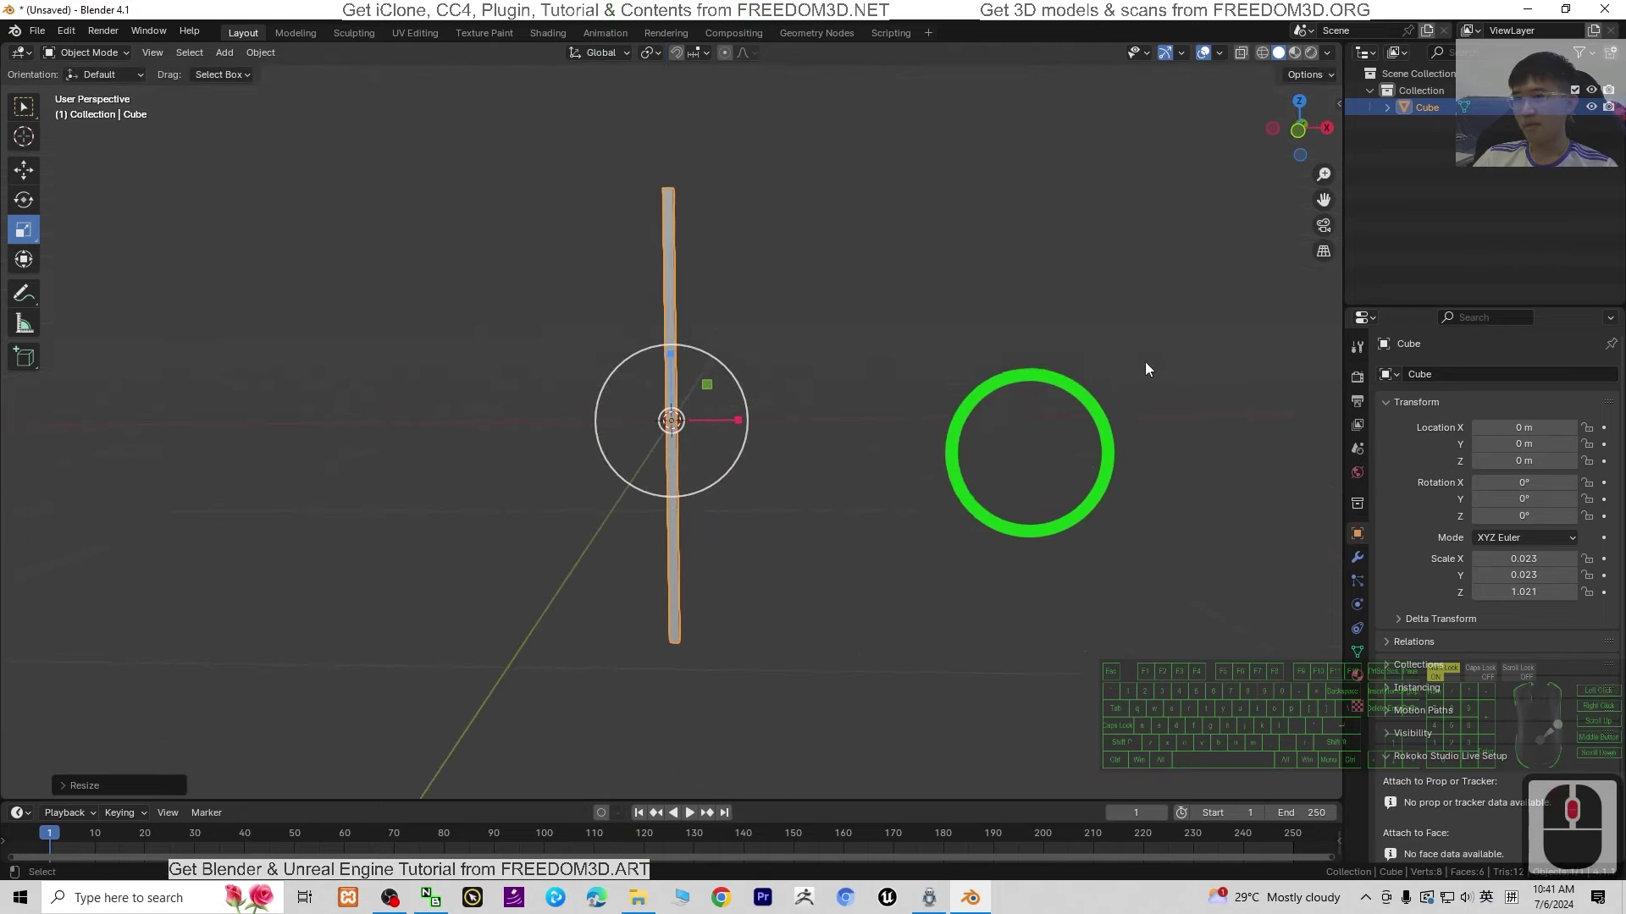
double_click(1299, 134)
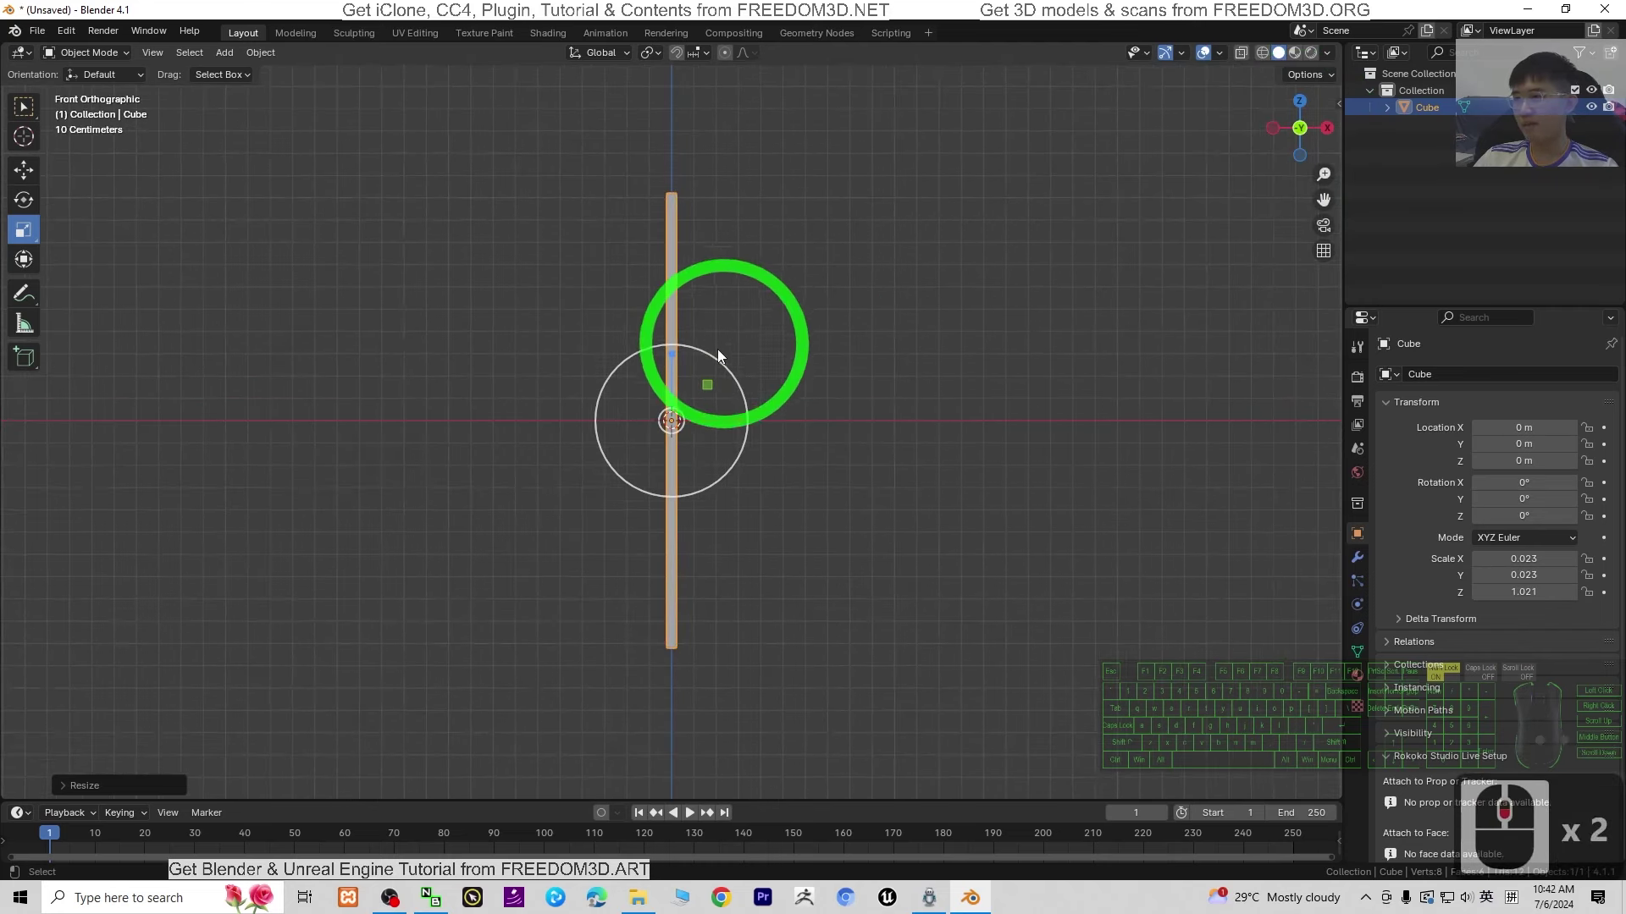
mouse_move(673, 354)
left_mouse_down()
mouse_move(674, 394)
mouse_move(673, 344)
left_mouse_up()
scroll(857, 322, "down", 4)
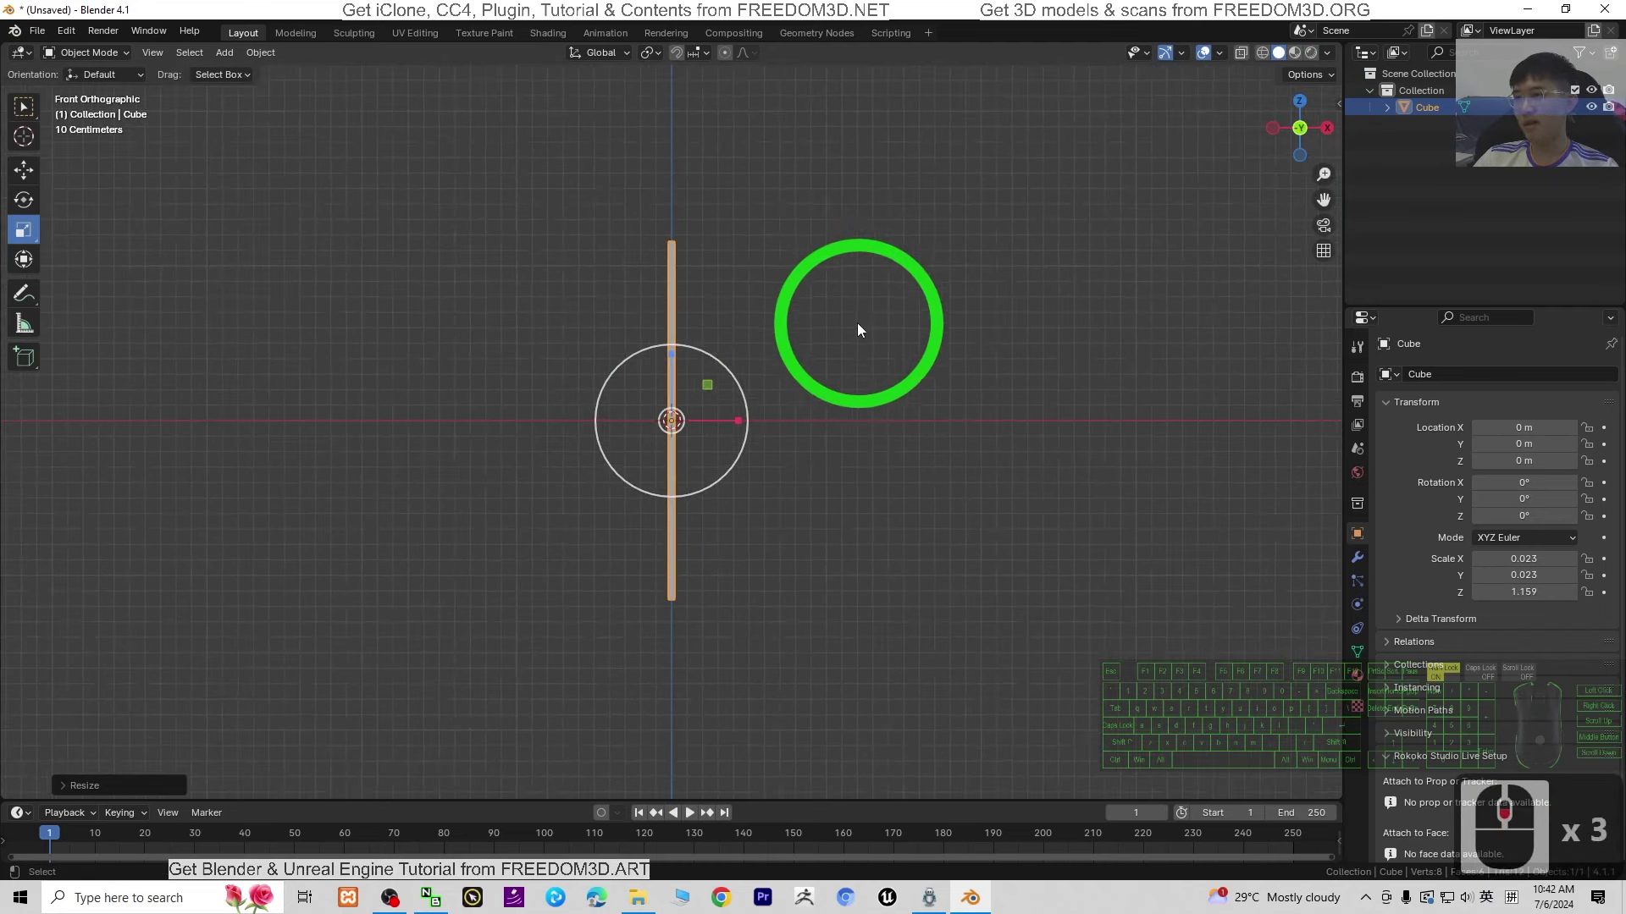
left_click_drag(672, 356, 677, 314)
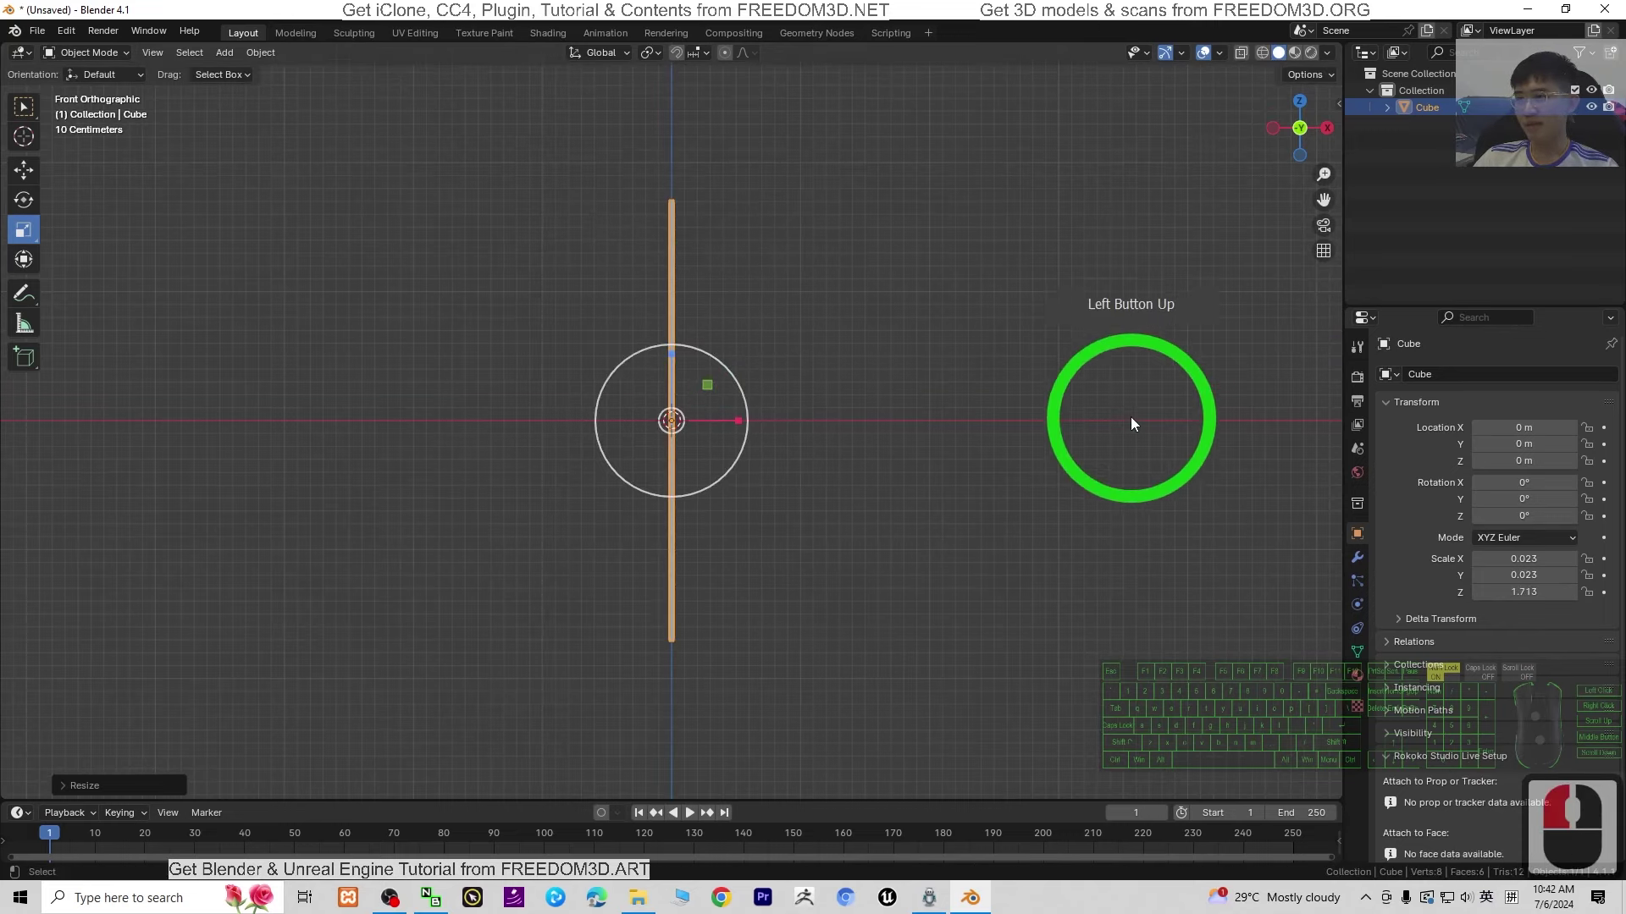
mouse_move(1129, 418)
middle_mouse_down()
mouse_move(1067, 444)
mouse_move(1146, 436)
mouse_move(1118, 442)
mouse_move(1131, 425)
middle_mouse_up()
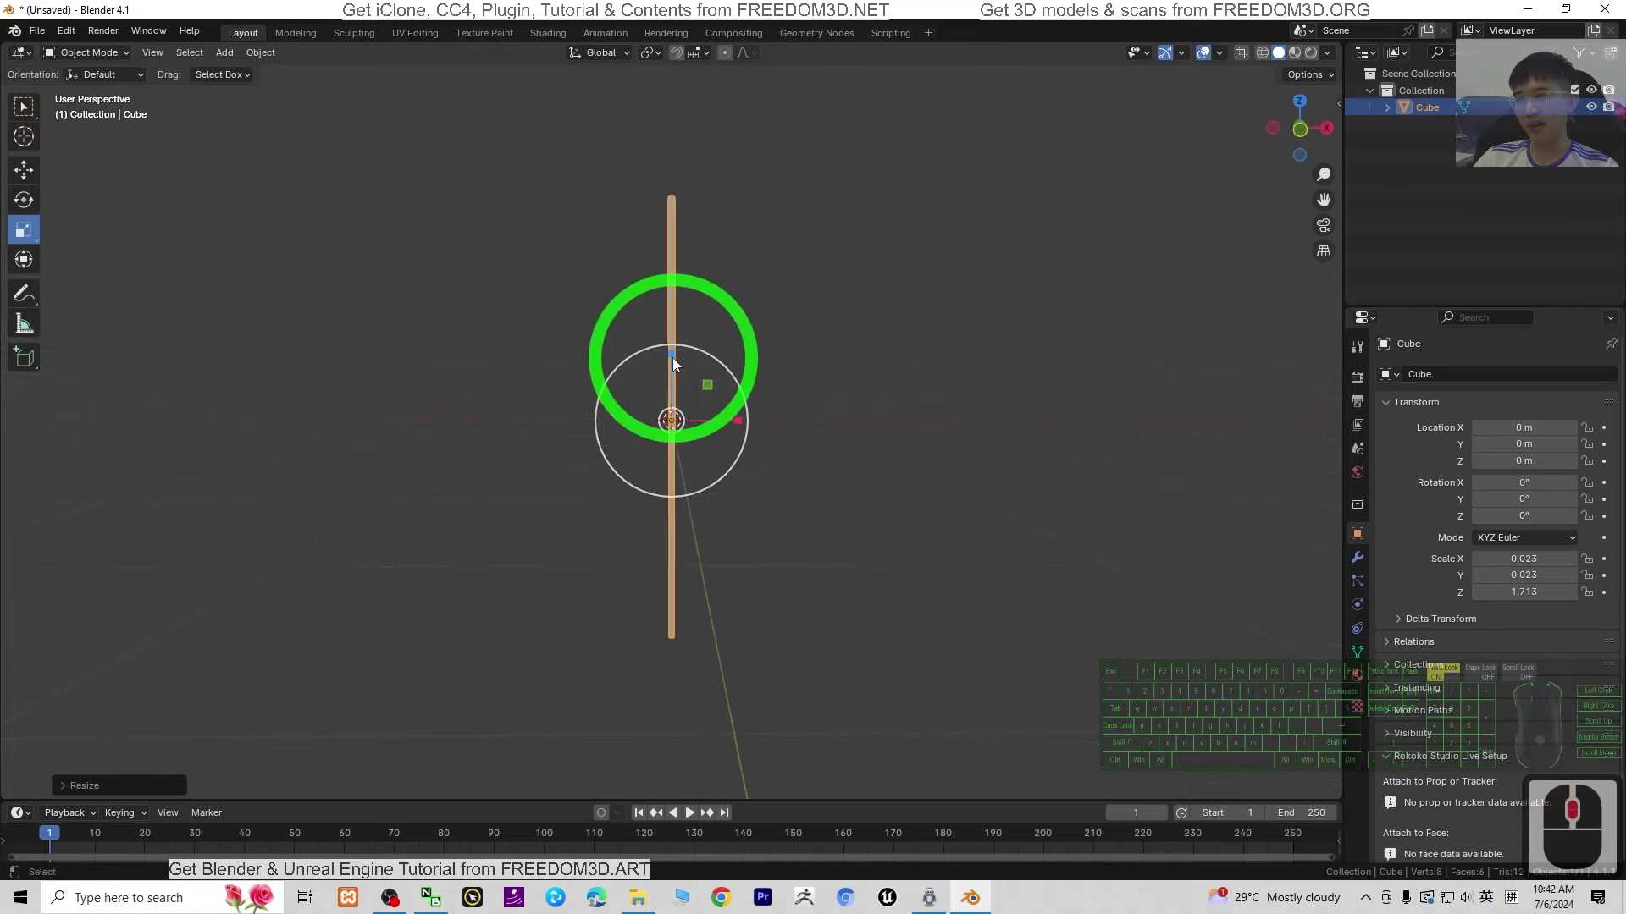
left_click_drag(672, 353, 900, 315)
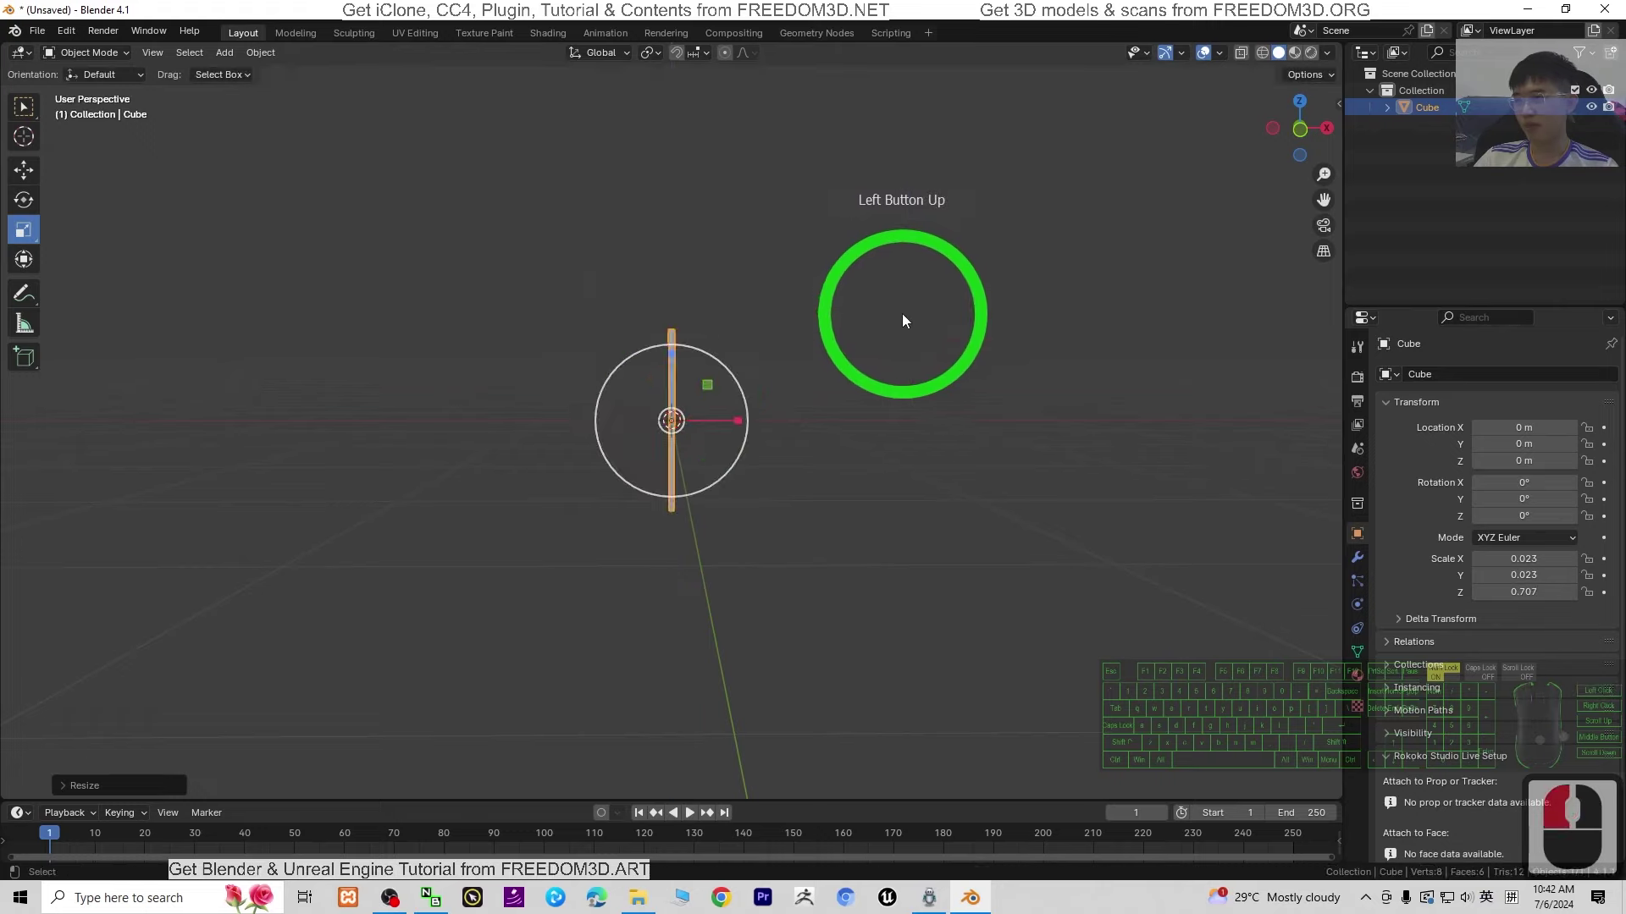
Move the post straight up to a Z location of about 1.0066 m
left_click(19, 169)
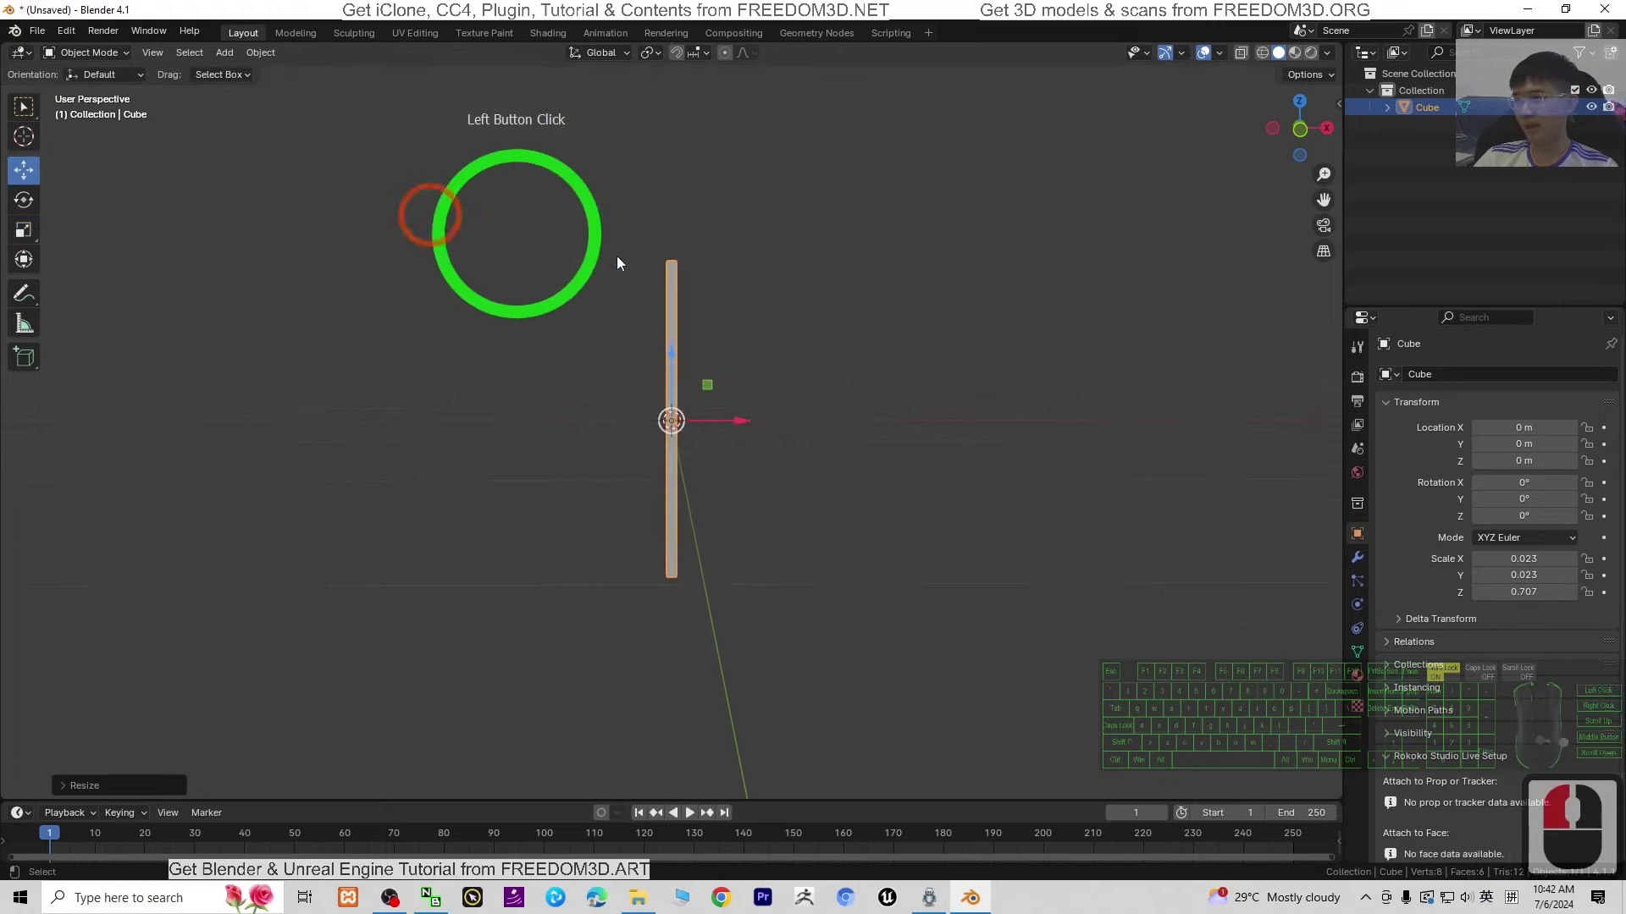
left_click_drag(672, 352, 675, 211)
double_click(1296, 127)
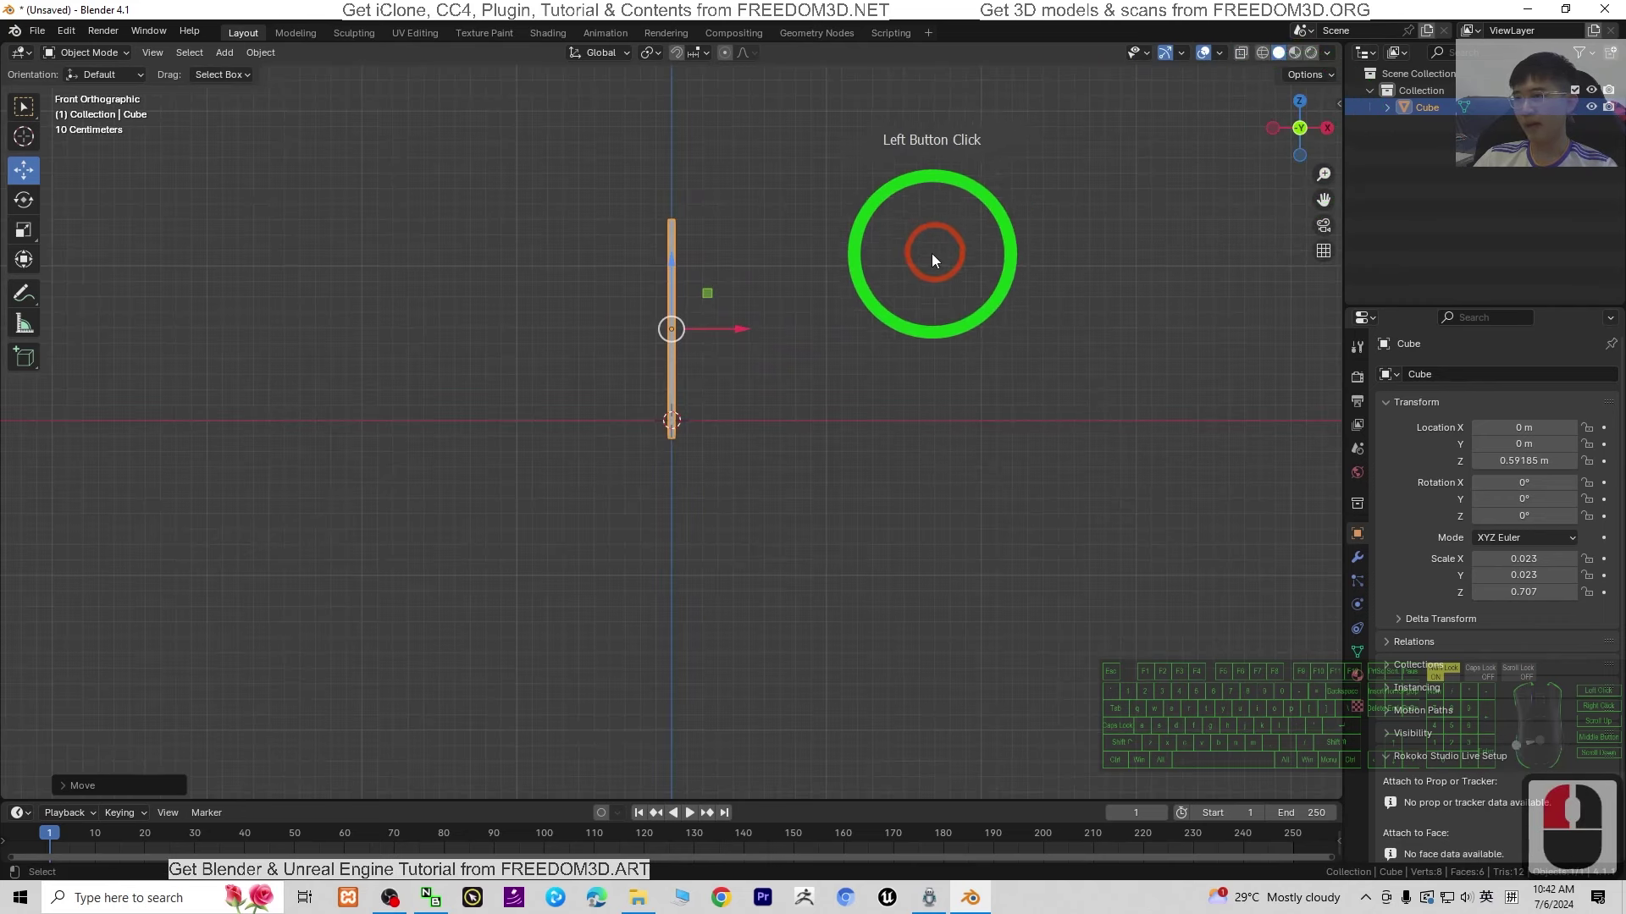
scroll(931, 252, "up", 1)
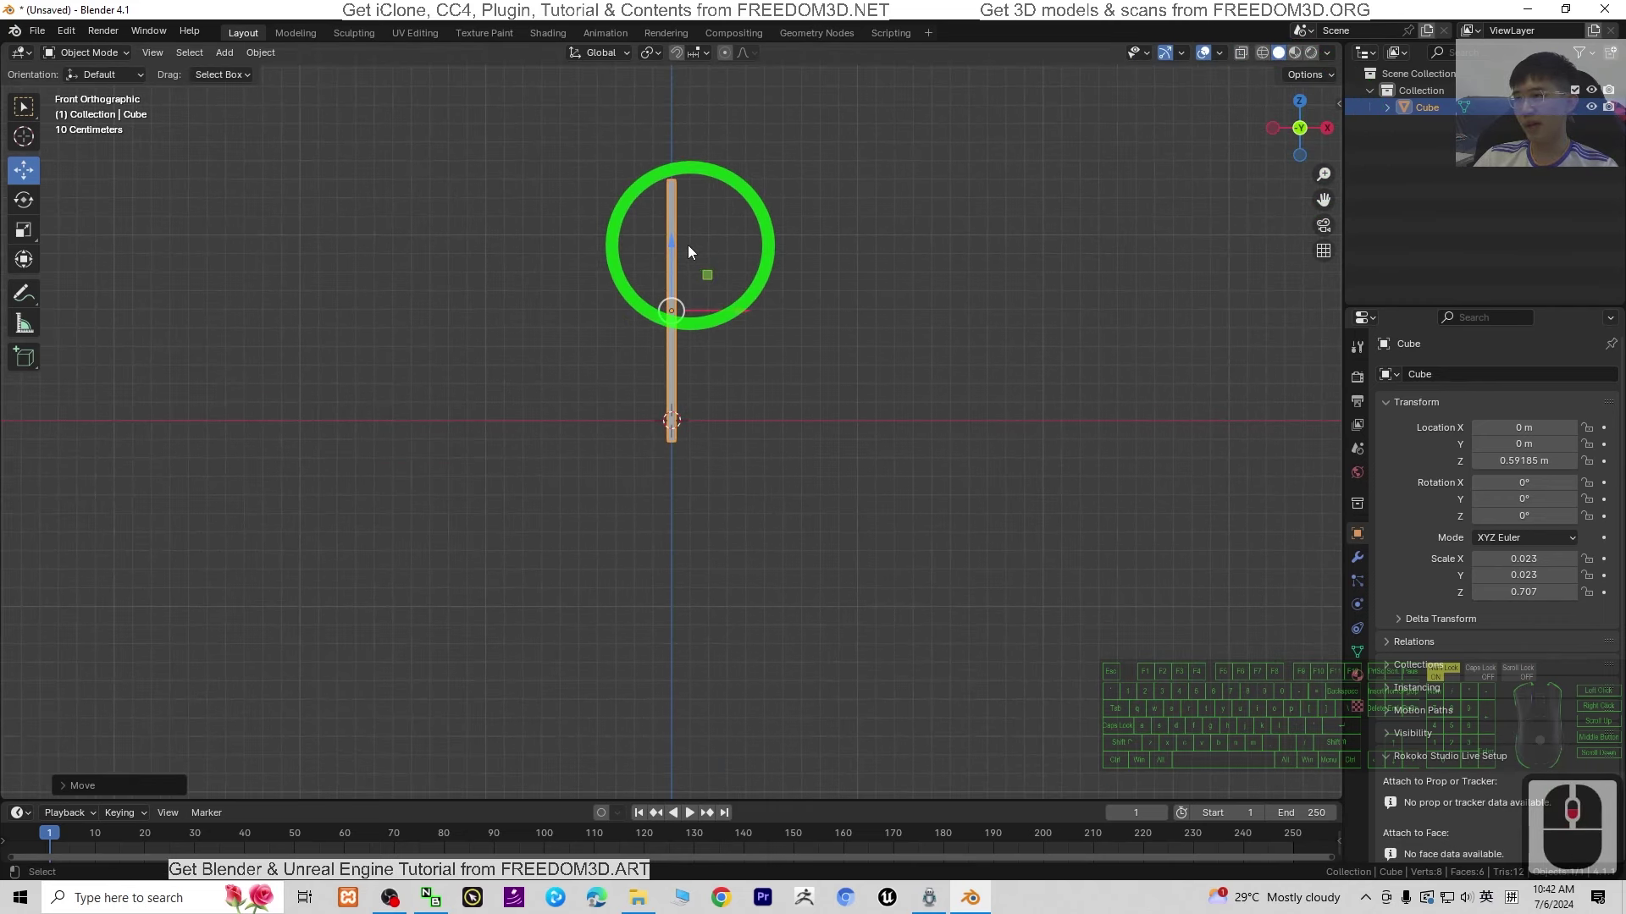
left_click_drag(673, 242, 896, 210)
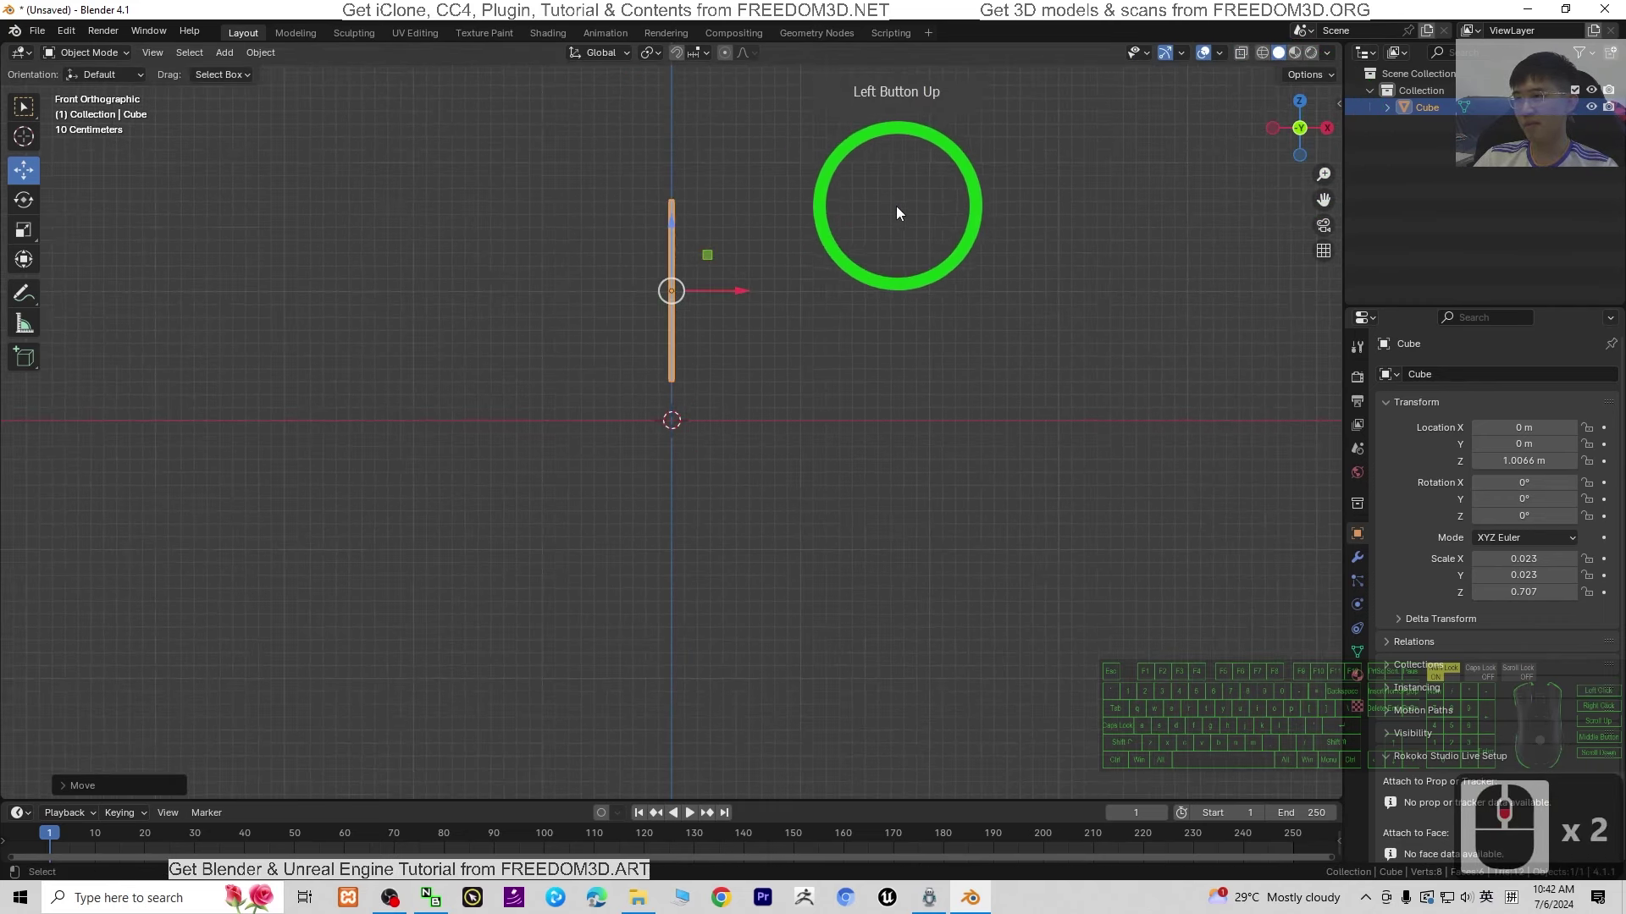
Shorten the post to a Z scale of 0.626
left_click(24, 230)
left_click(669, 225)
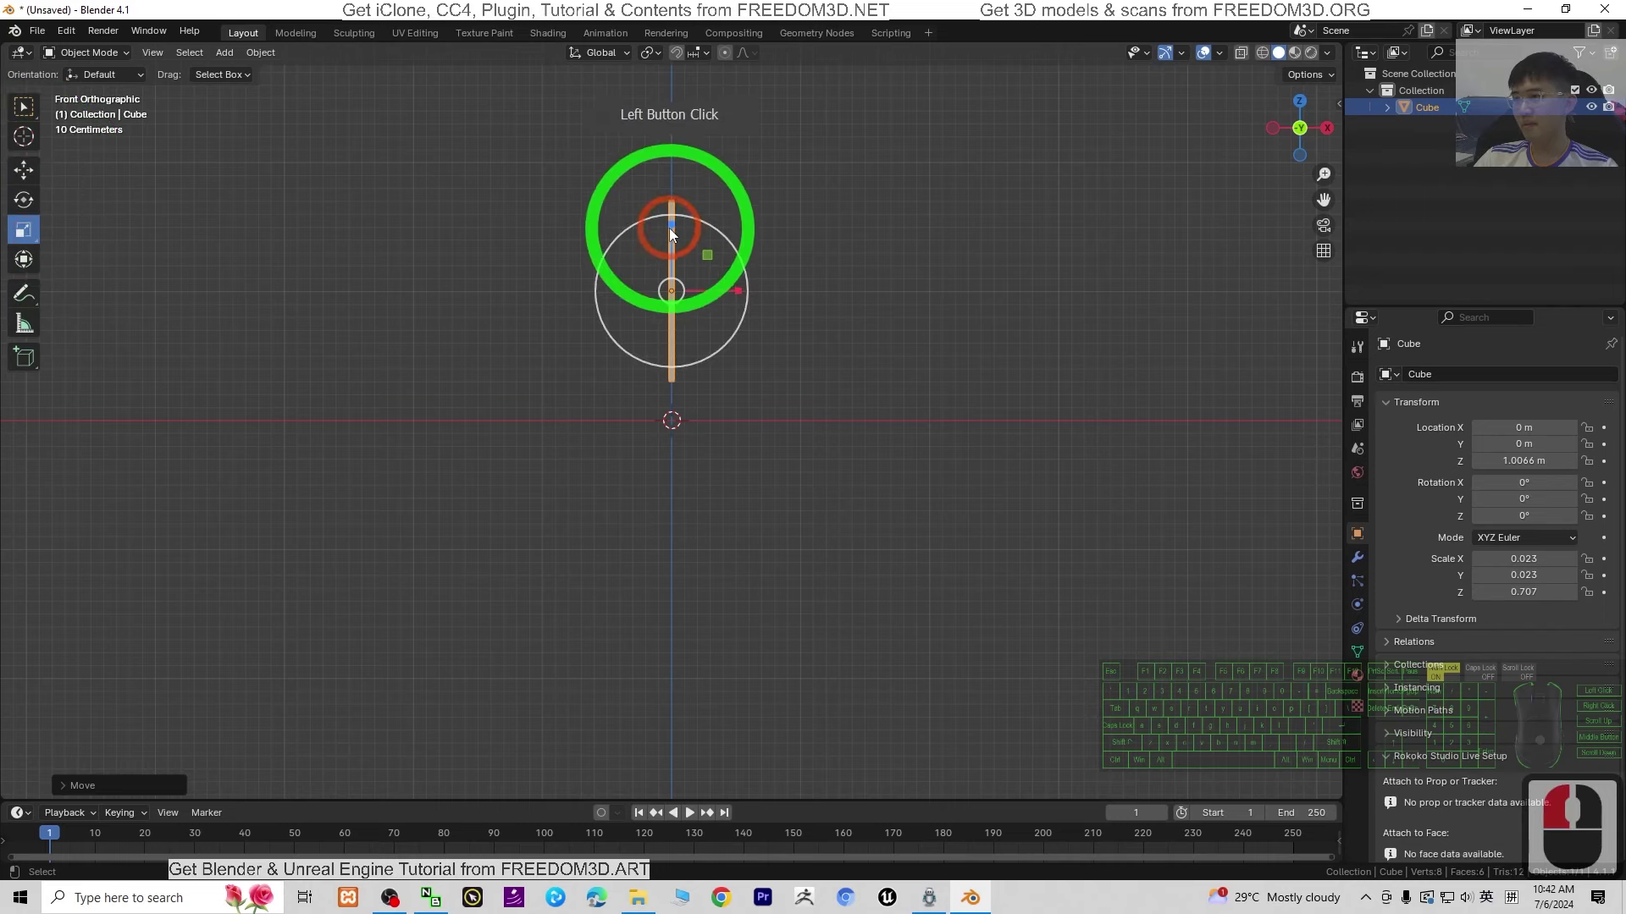
left_click_drag(674, 224, 680, 197)
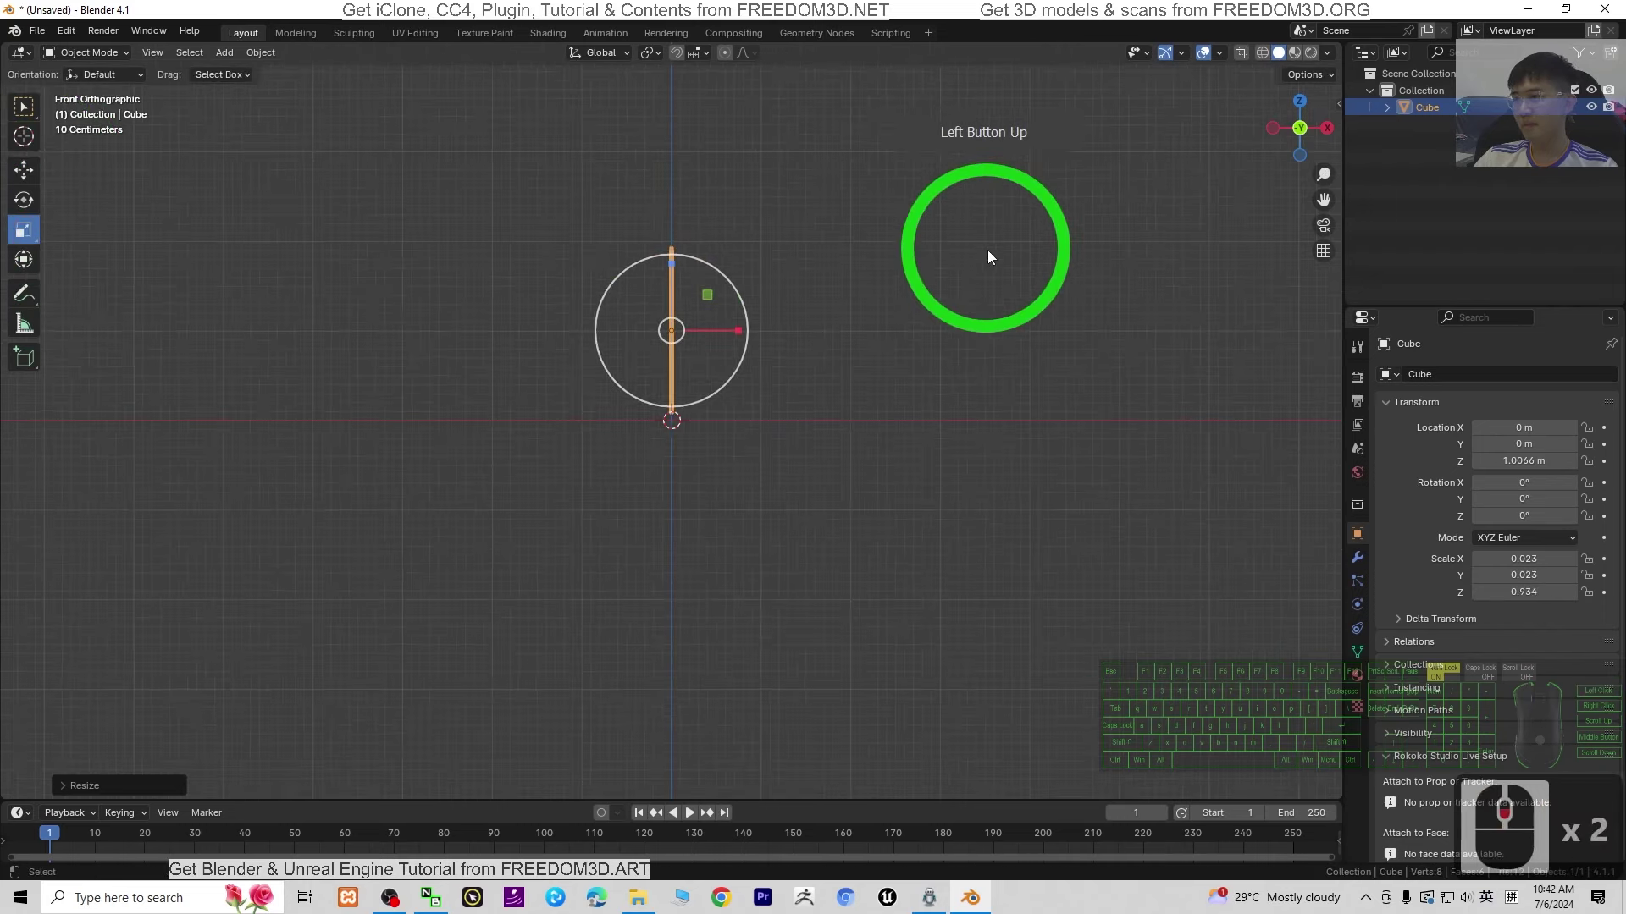
middle_click_drag(987, 252, 1002, 368)
left_click_drag(672, 267, 675, 288)
scroll(871, 241, "up", 3)
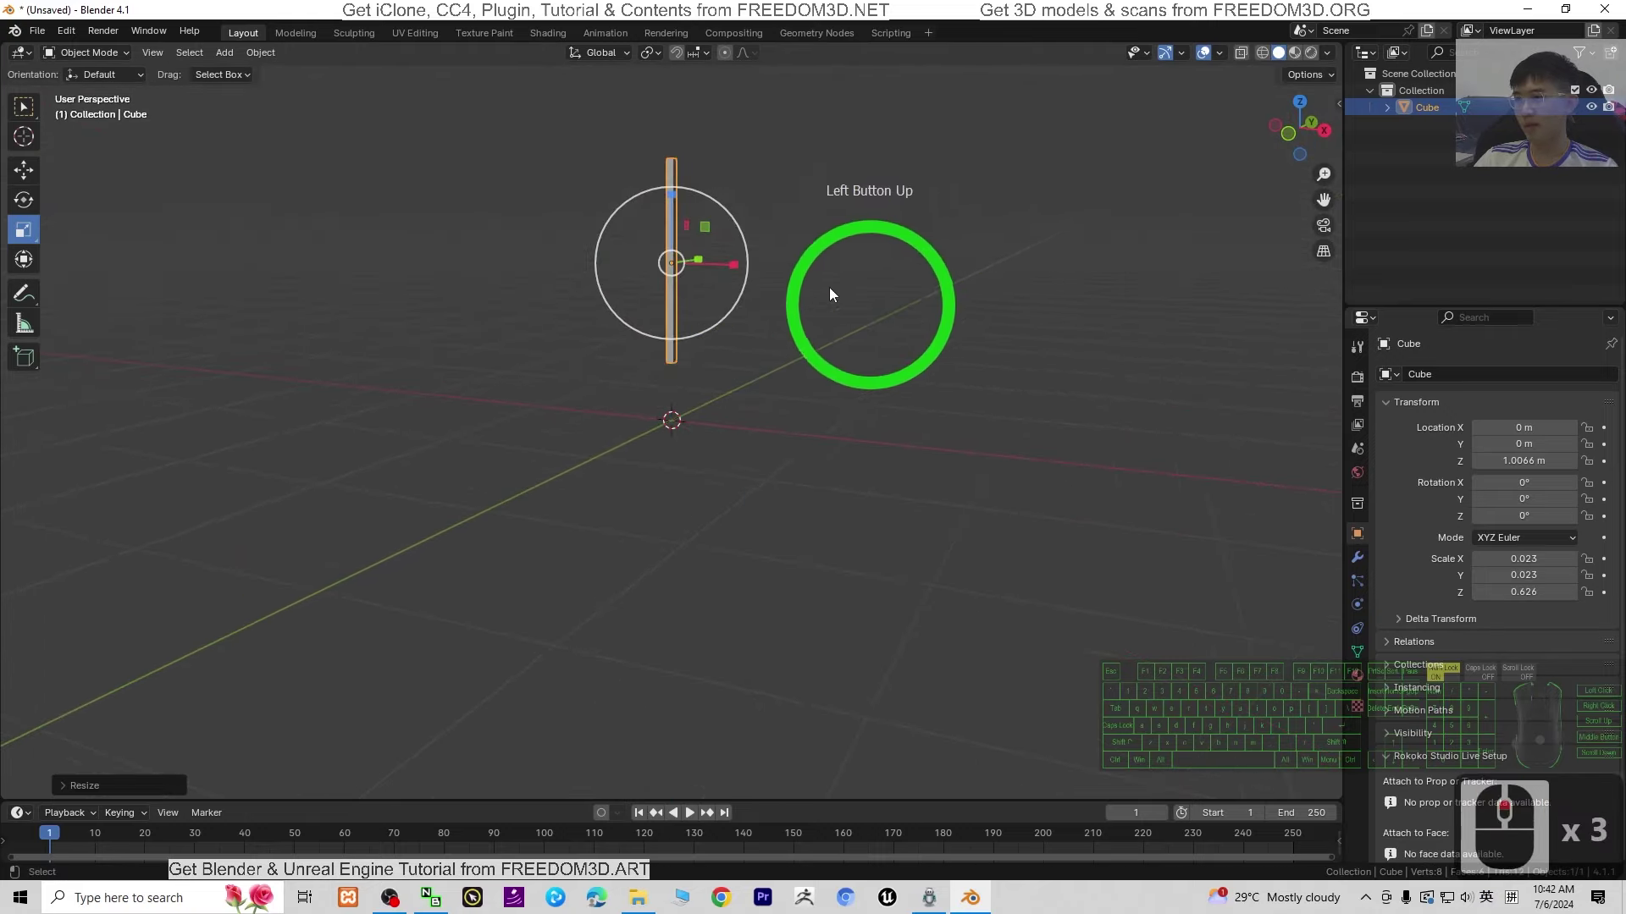
Lower the post to Z 0.56777 m so its base rests on the ground grid
left_click(23, 169)
left_click_drag(674, 198, 968, 378)
middle_click_drag(965, 373, 986, 569)
scroll(830, 306, "up", 6)
scroll(787, 352, "down", 1)
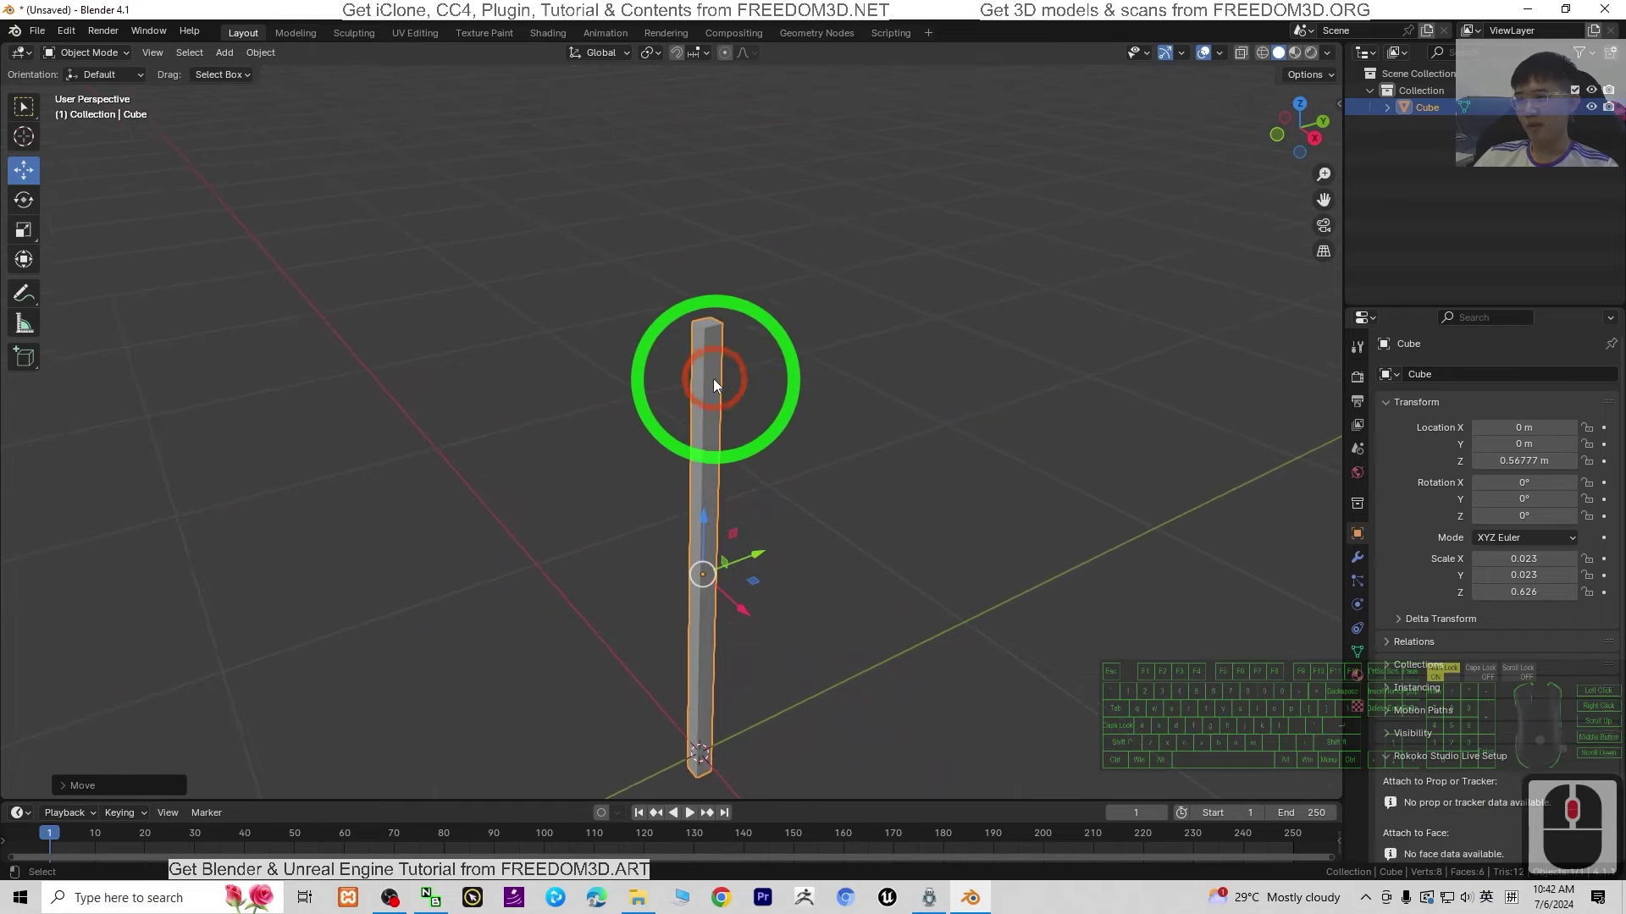
middle_click_drag(963, 460, 934, 458)
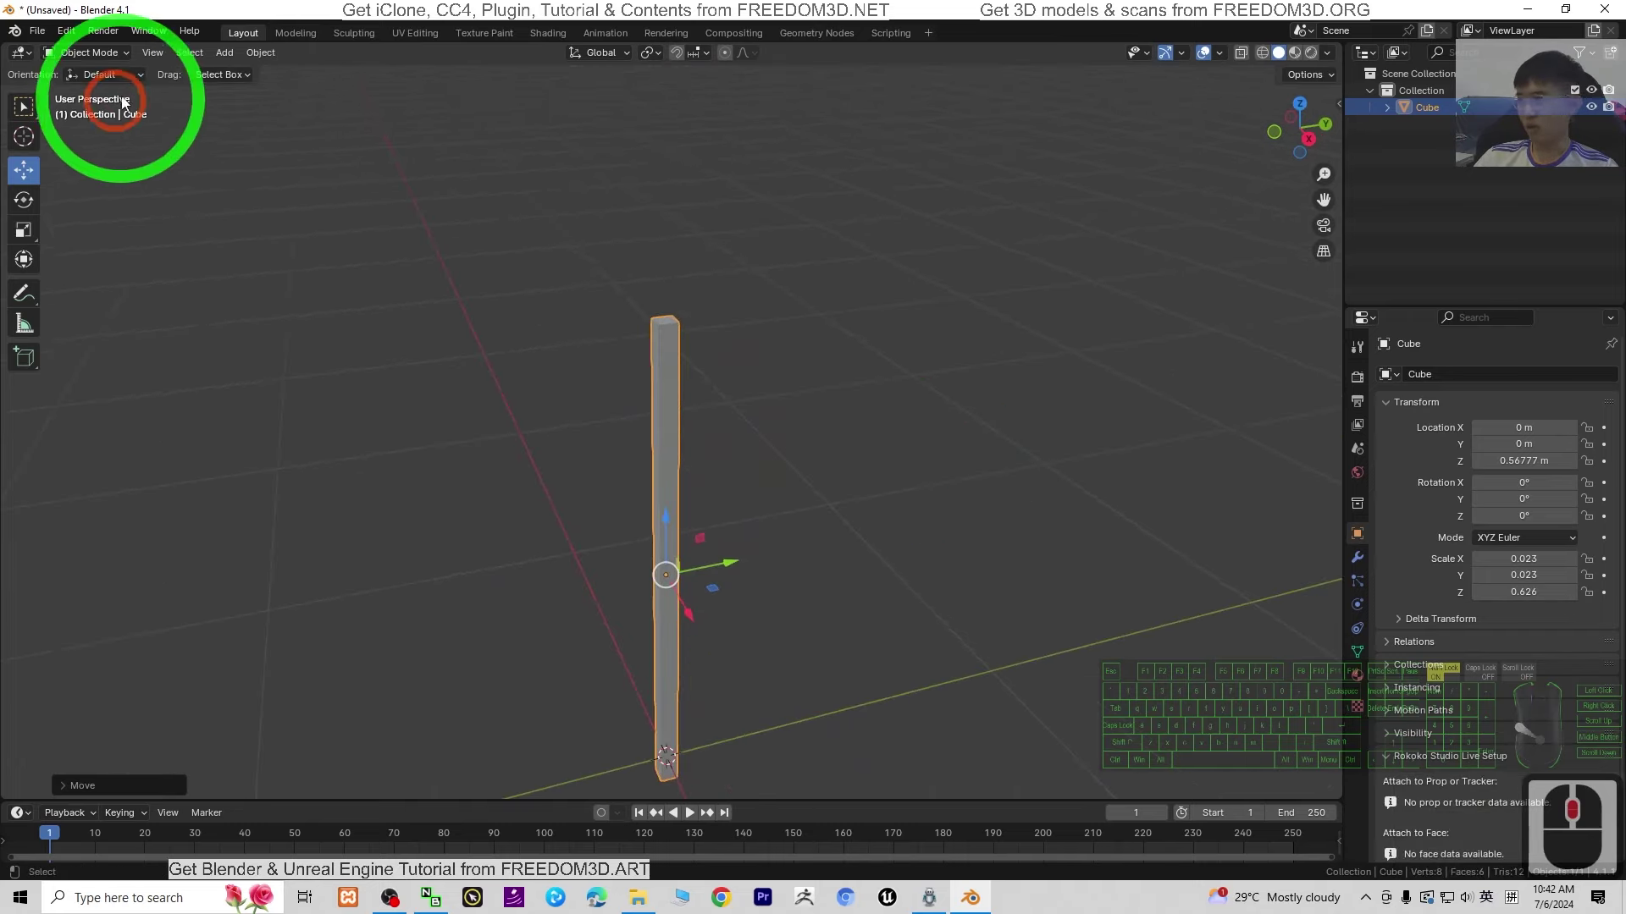
Add a second cube, shrink it to about 0.1, and move it near the post top
left_click(227, 52)
left_click(326, 73)
left_click(390, 88)
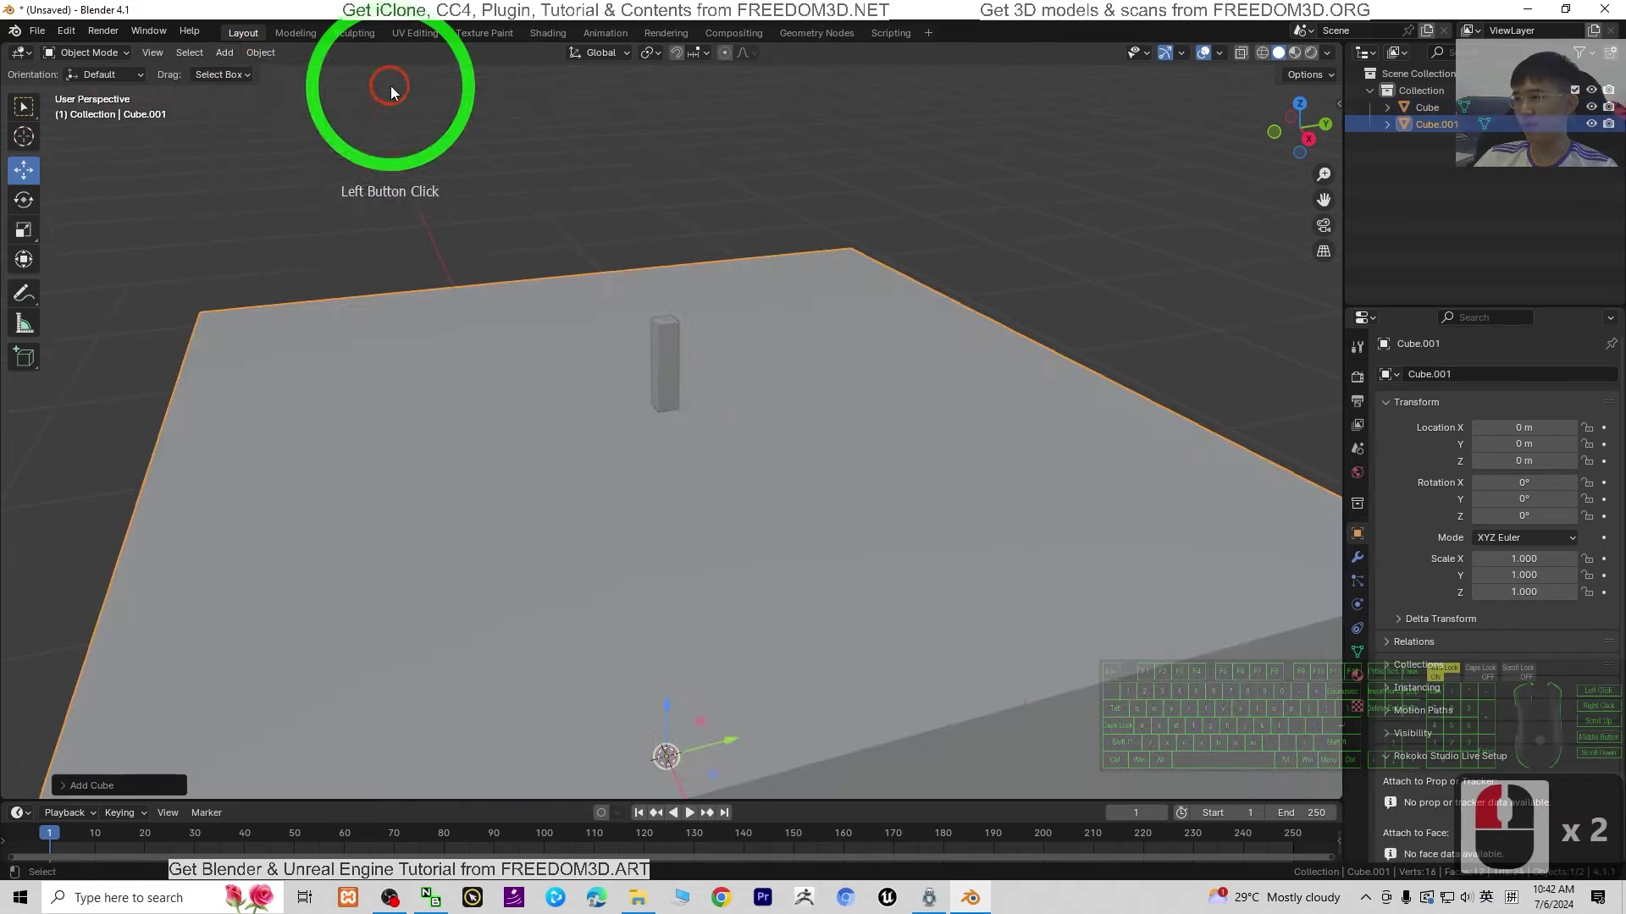
scroll(861, 466, "down", 3)
key("s")
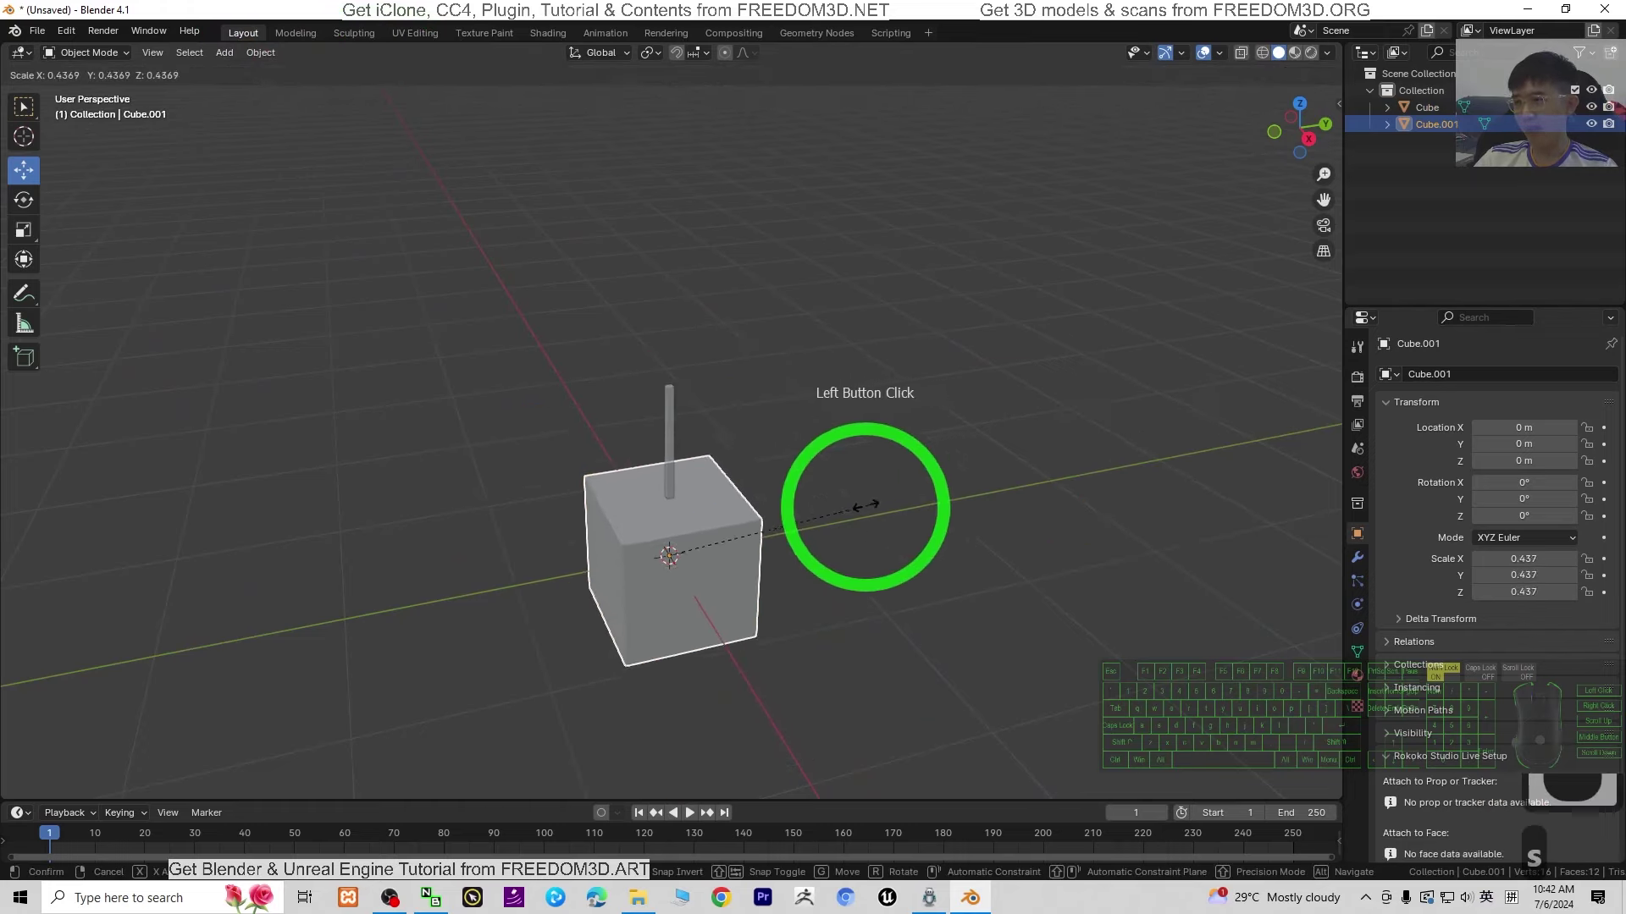
left_click(712, 546)
scroll(677, 617, "up", 4)
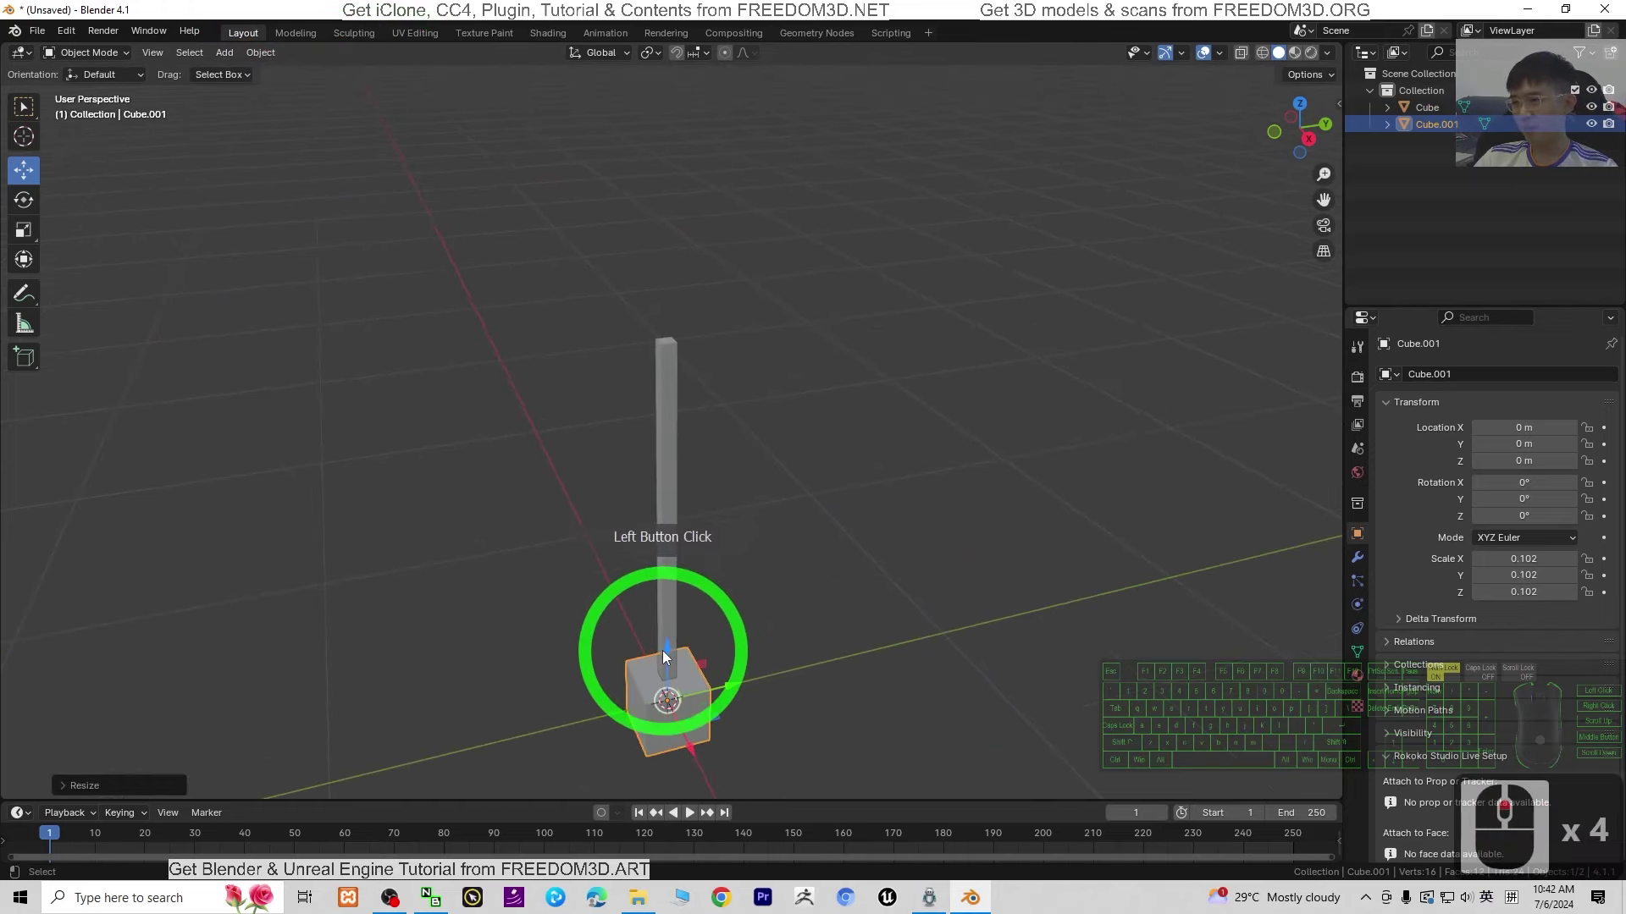
left_click_drag(664, 648, 714, 603)
middle_click_drag(715, 603, 558, 491)
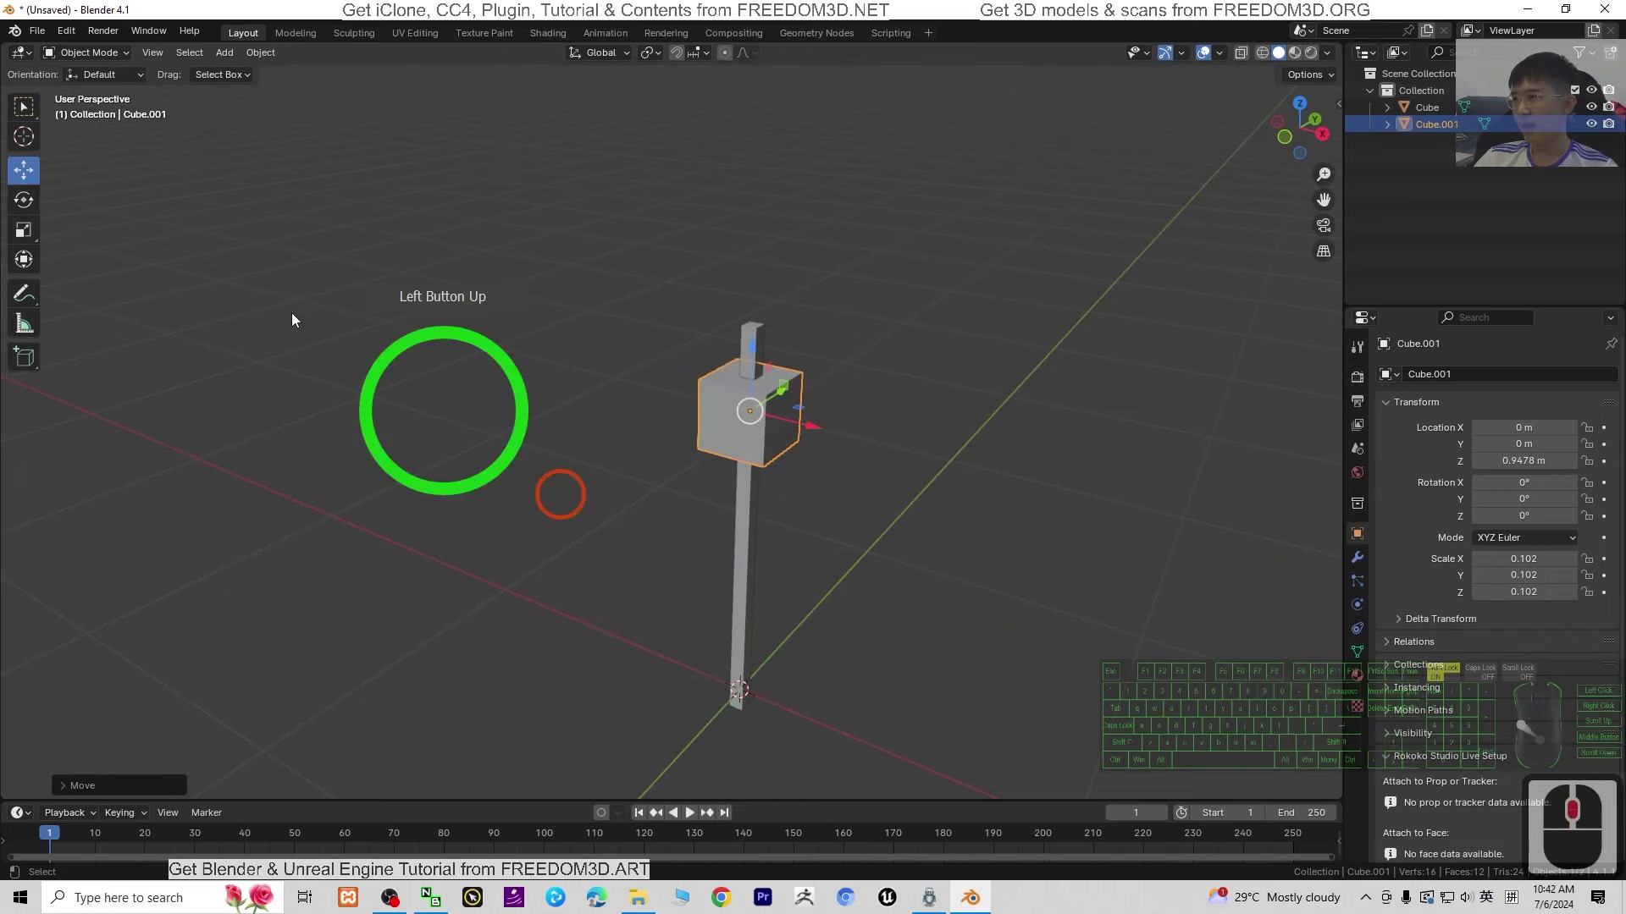
Flatten the new cube into a thin board with X scale 0.013
left_click(22, 230)
left_click(777, 457)
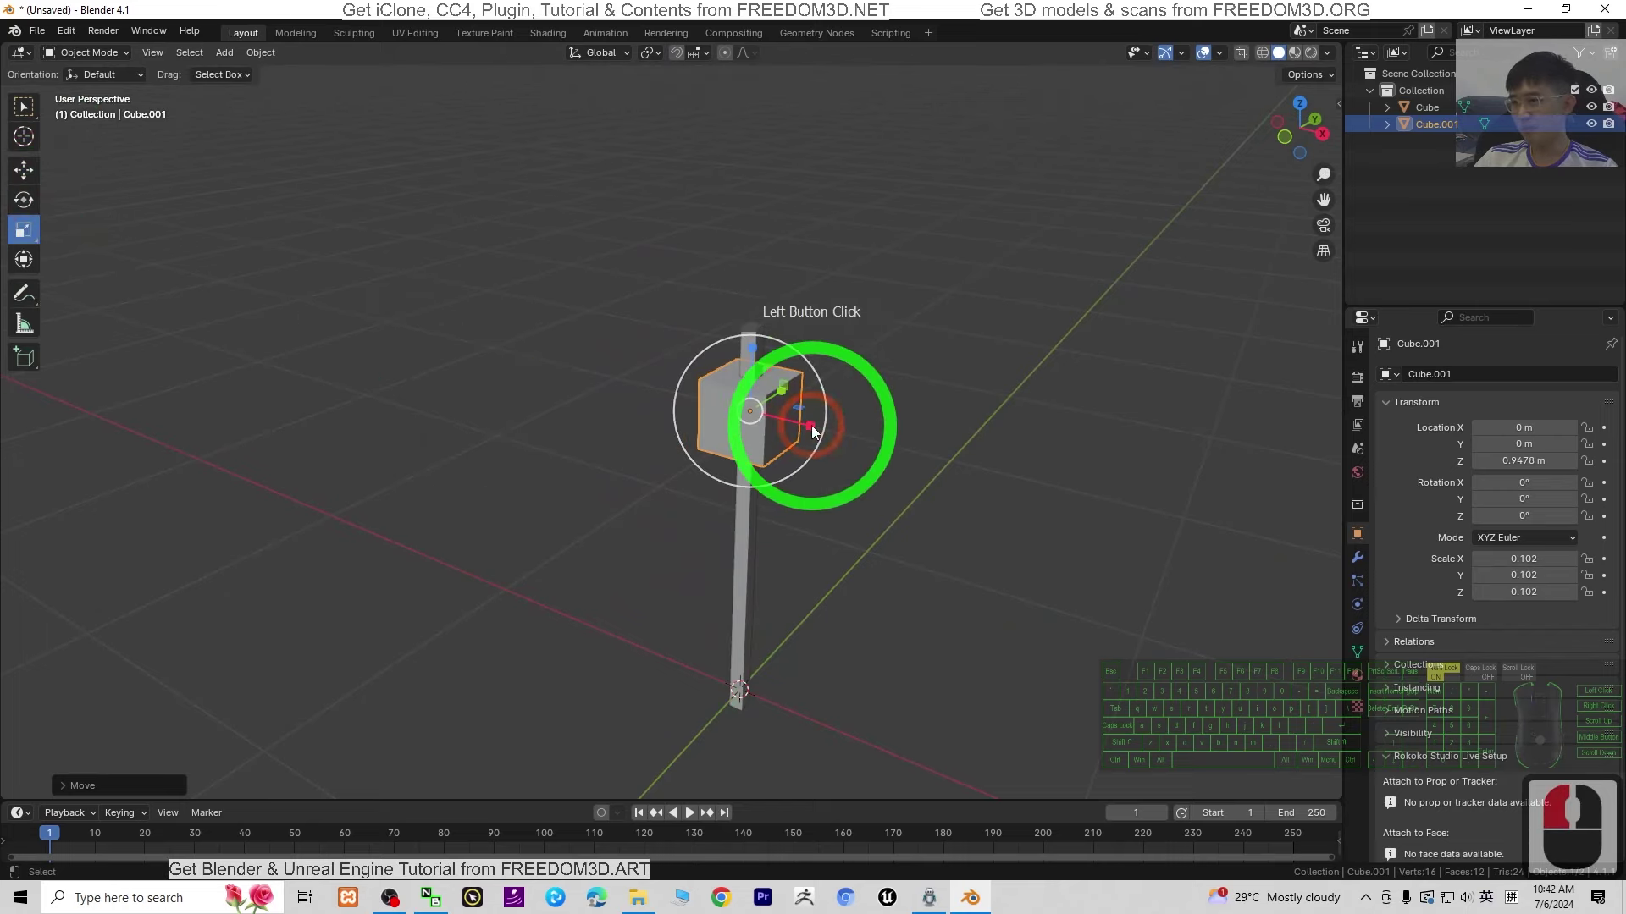
left_click_drag(809, 425, 759, 410)
middle_click_drag(1071, 596, 933, 569)
scroll(775, 451, "up", 1)
scroll(772, 447, "down", 2)
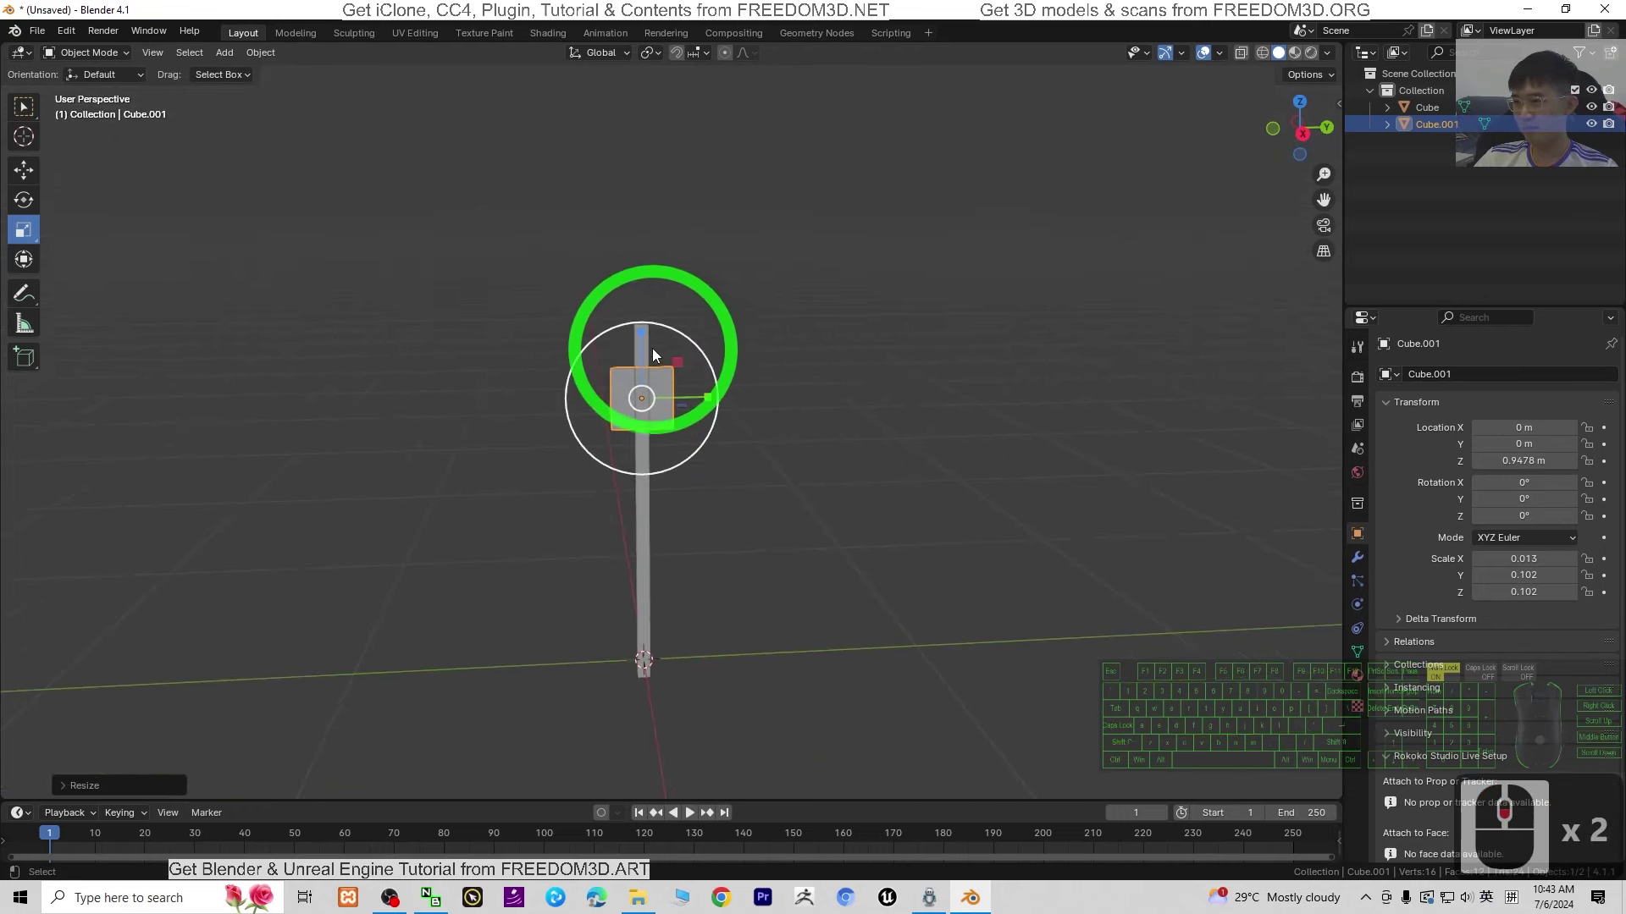
Raise the board along Z to about 0.985 m near the top of the post
left_click(24, 170)
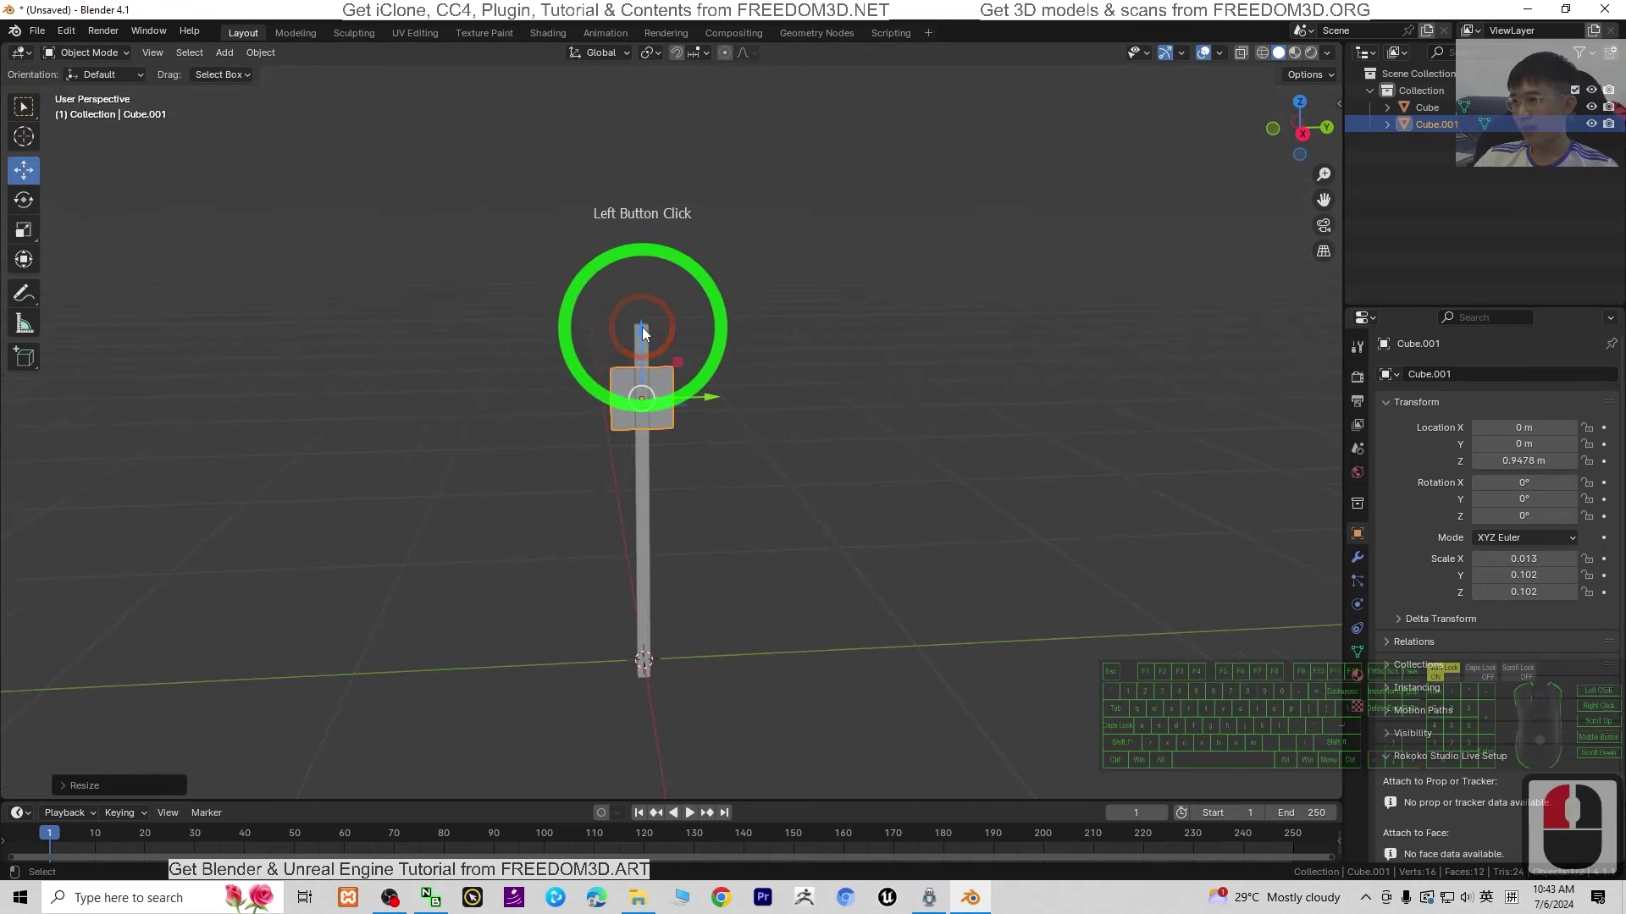
left_click_drag(641, 327, 646, 378)
middle_click_drag(677, 384, 707, 546)
left_click(657, 383)
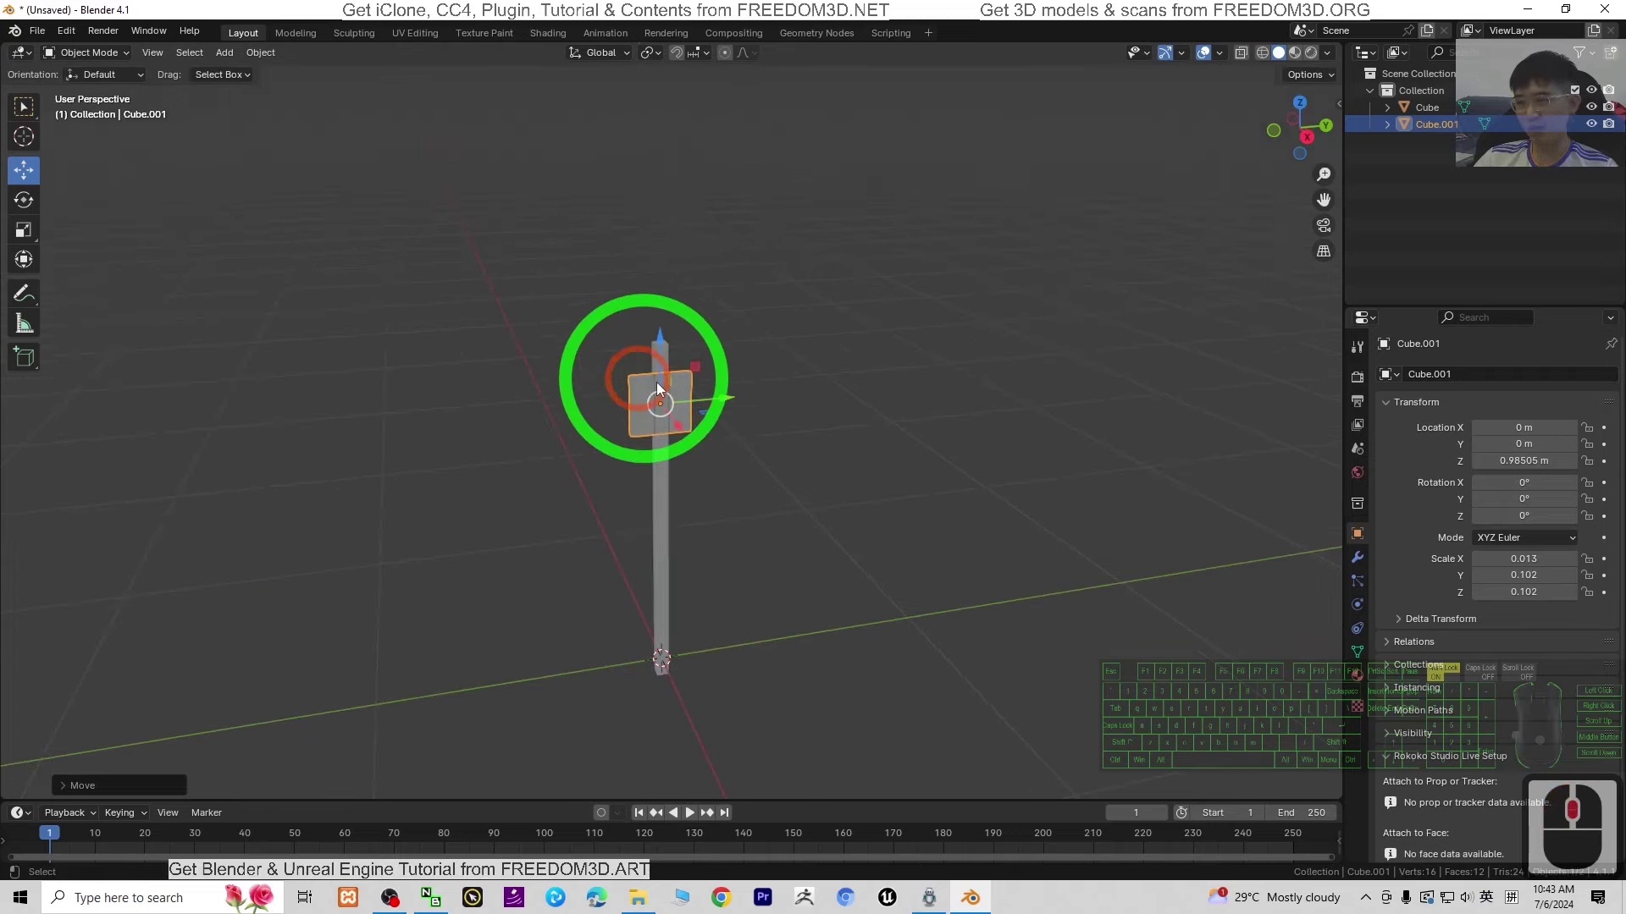
Copy and paste the board twice, lowering each copy further down the post
key("ctrl+c")
key("ctrl+v")
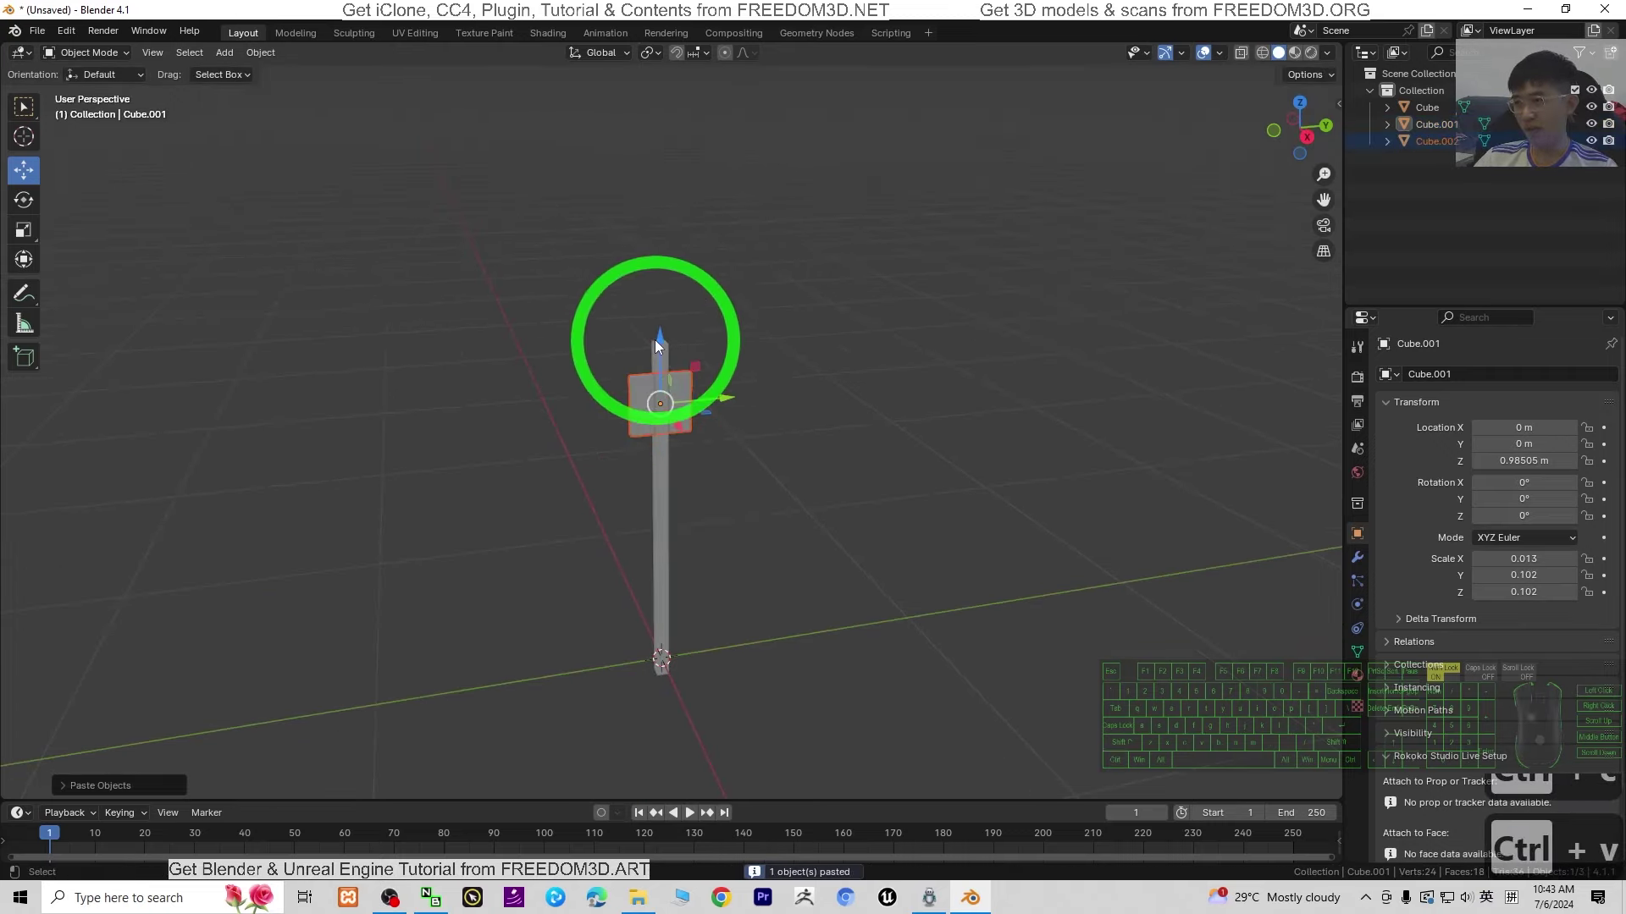
left_click_drag(655, 332, 668, 544)
key("ctrl+c")
key("ctrl+v")
middle_click_drag(1008, 618, 950, 594)
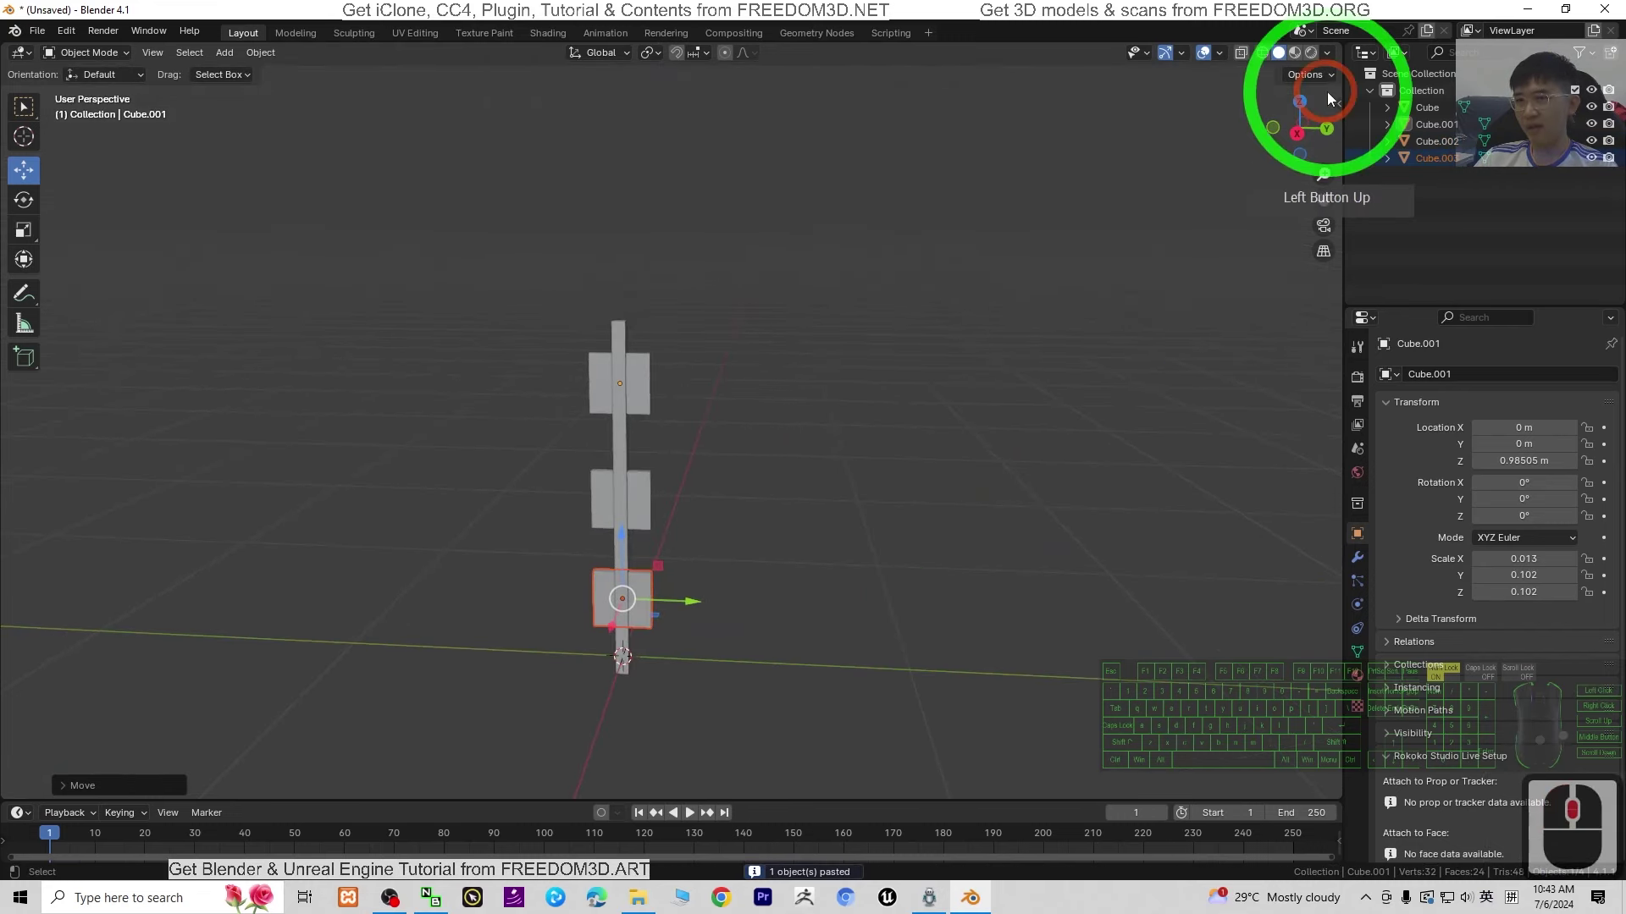
In side orthographic view, nudge the three boards to even spacing, top board at Z 0.99604 m
left_click(1297, 133)
scroll(834, 419, "up", 3)
scroll(660, 338, "down", 1)
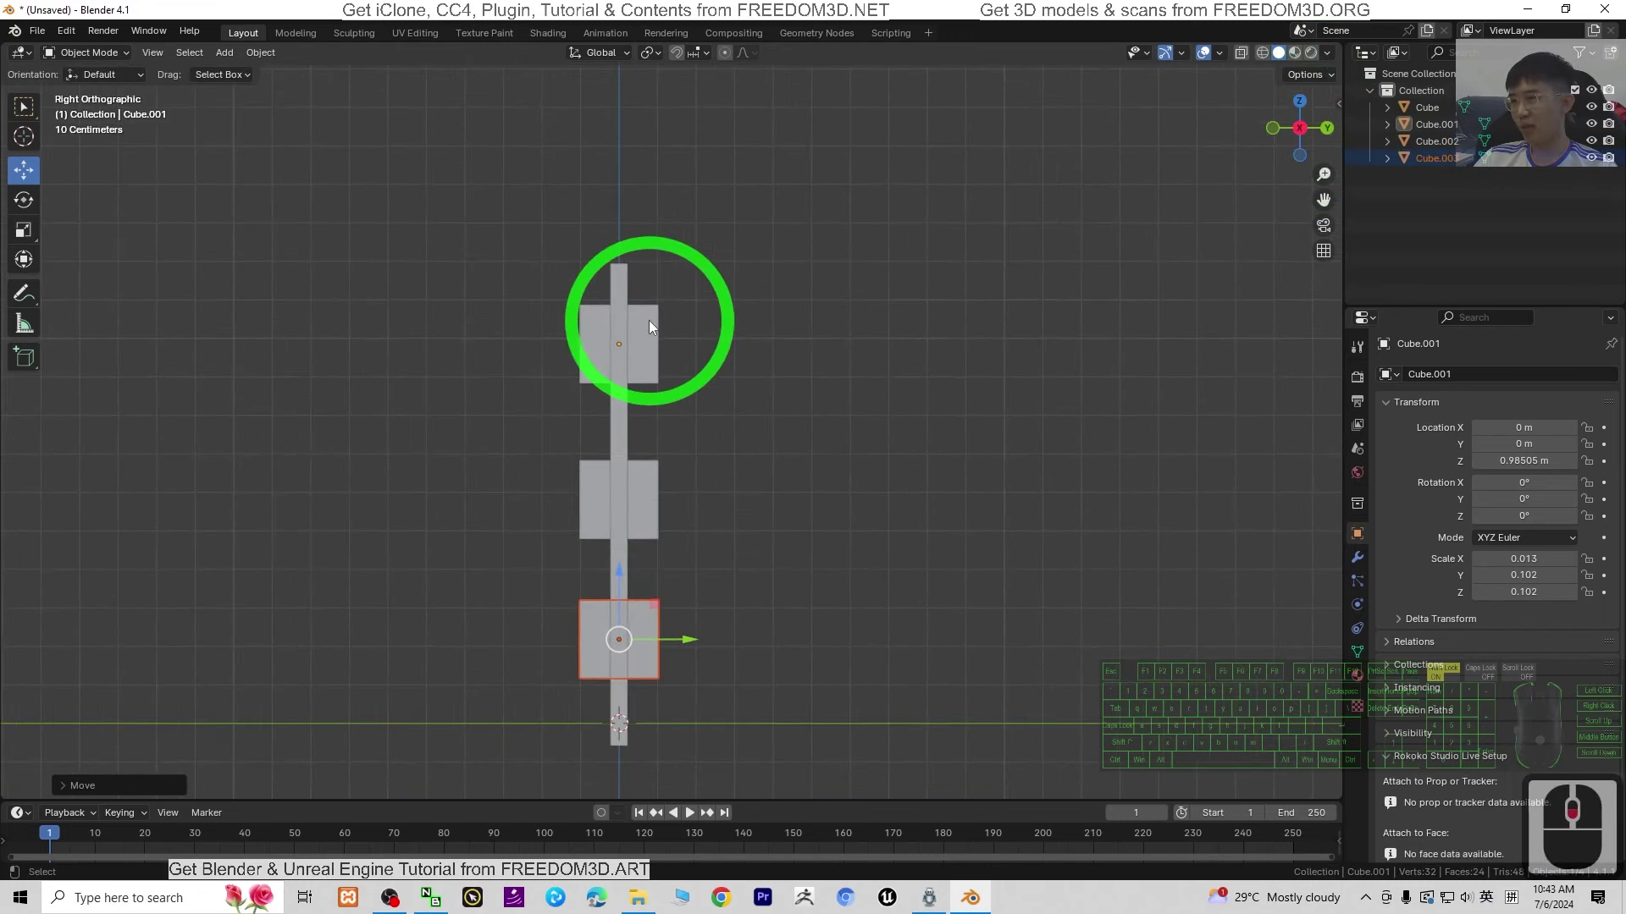
left_click_drag(619, 581, 618, 589)
left_click(655, 471)
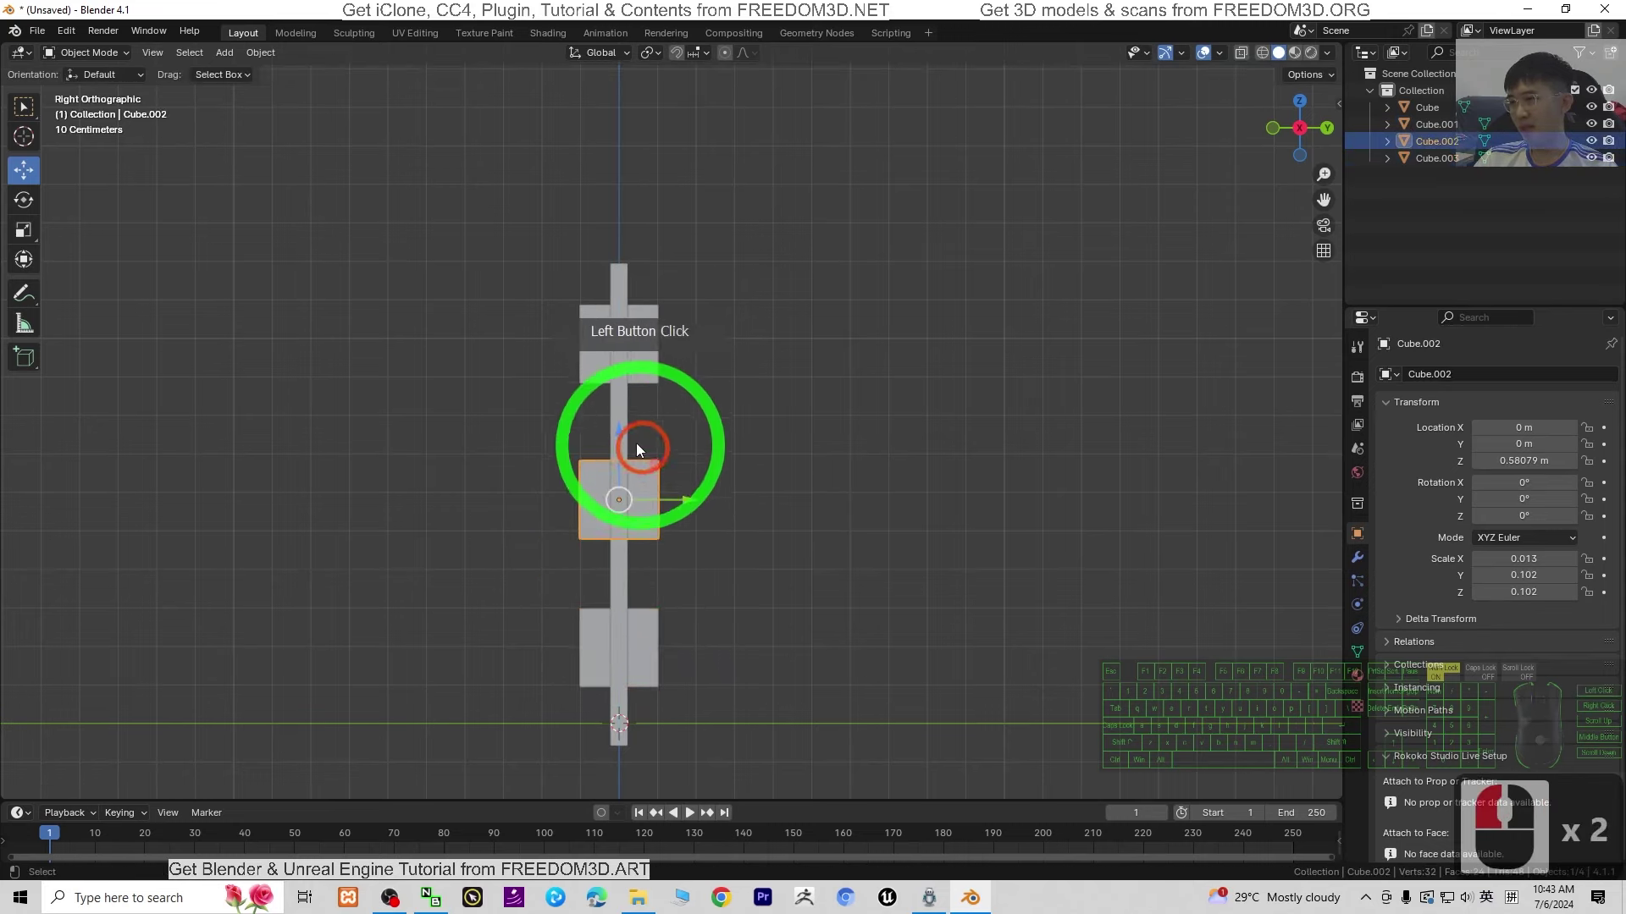
left_click_drag(619, 432, 617, 420)
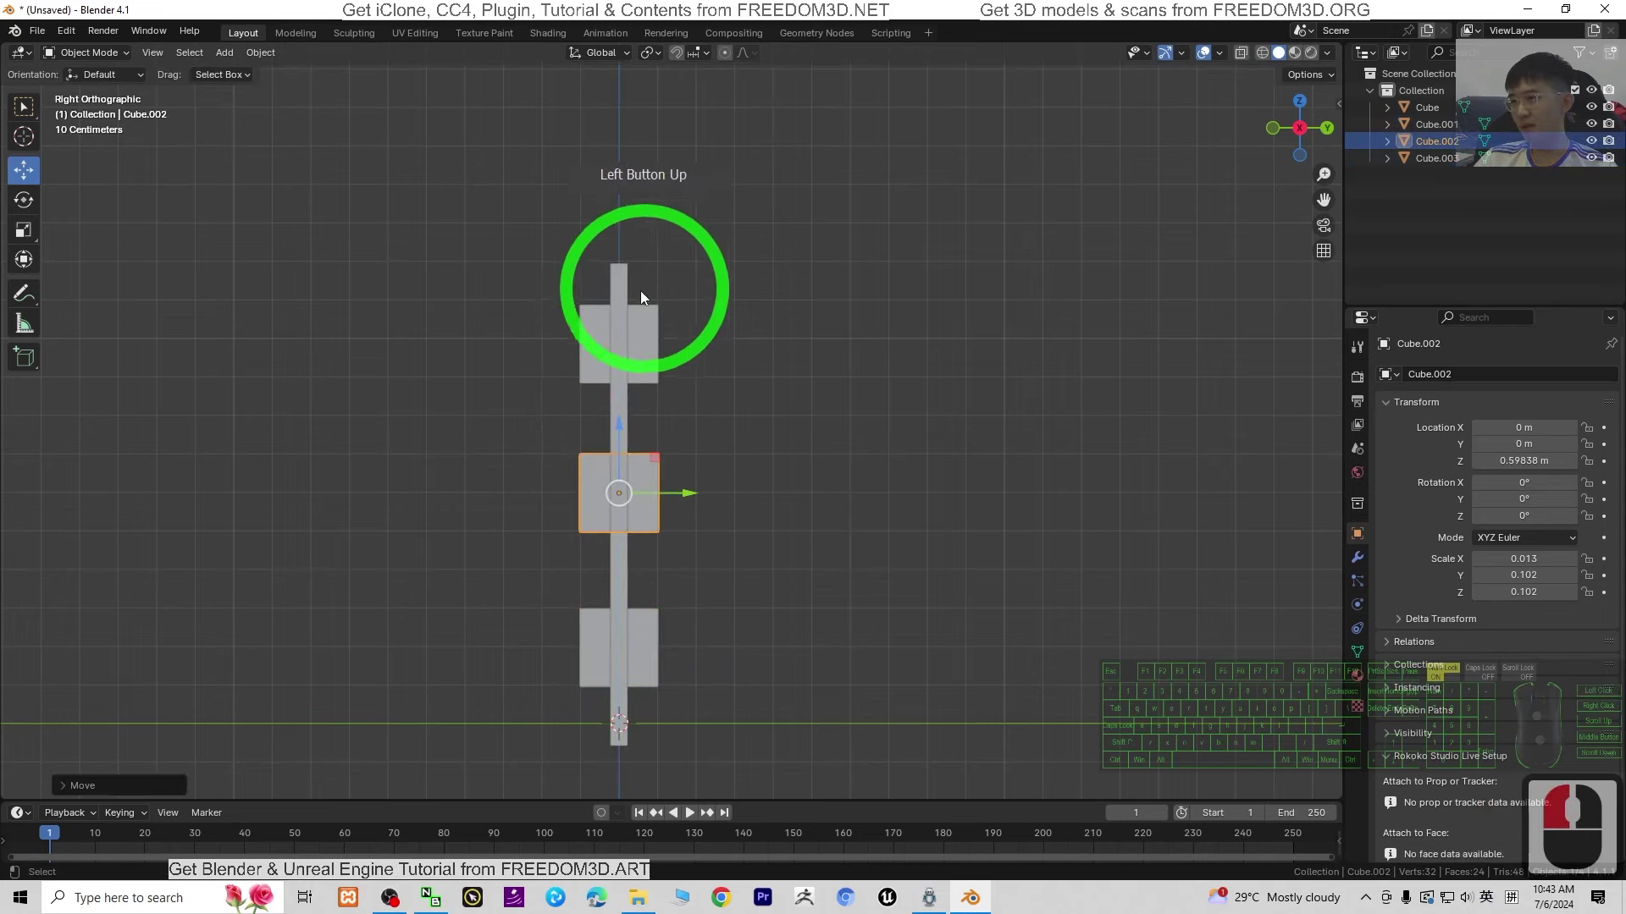
left_click(637, 317)
left_click_drag(618, 273, 618, 270)
scroll(572, 374, "down", 1)
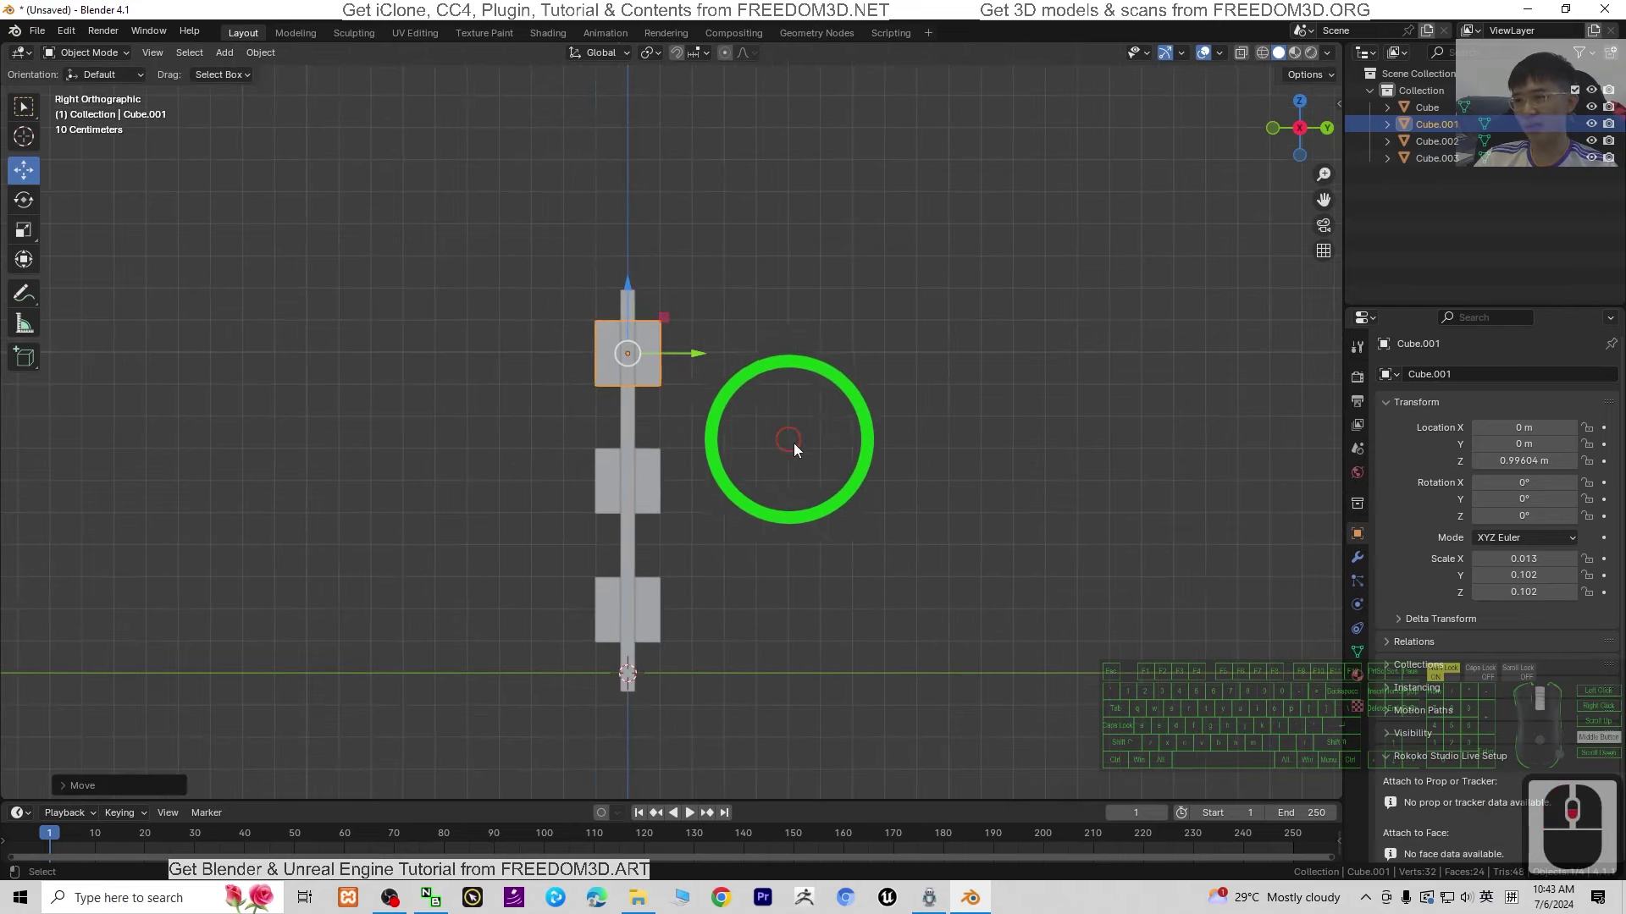
middle_click_drag(799, 443, 821, 703)
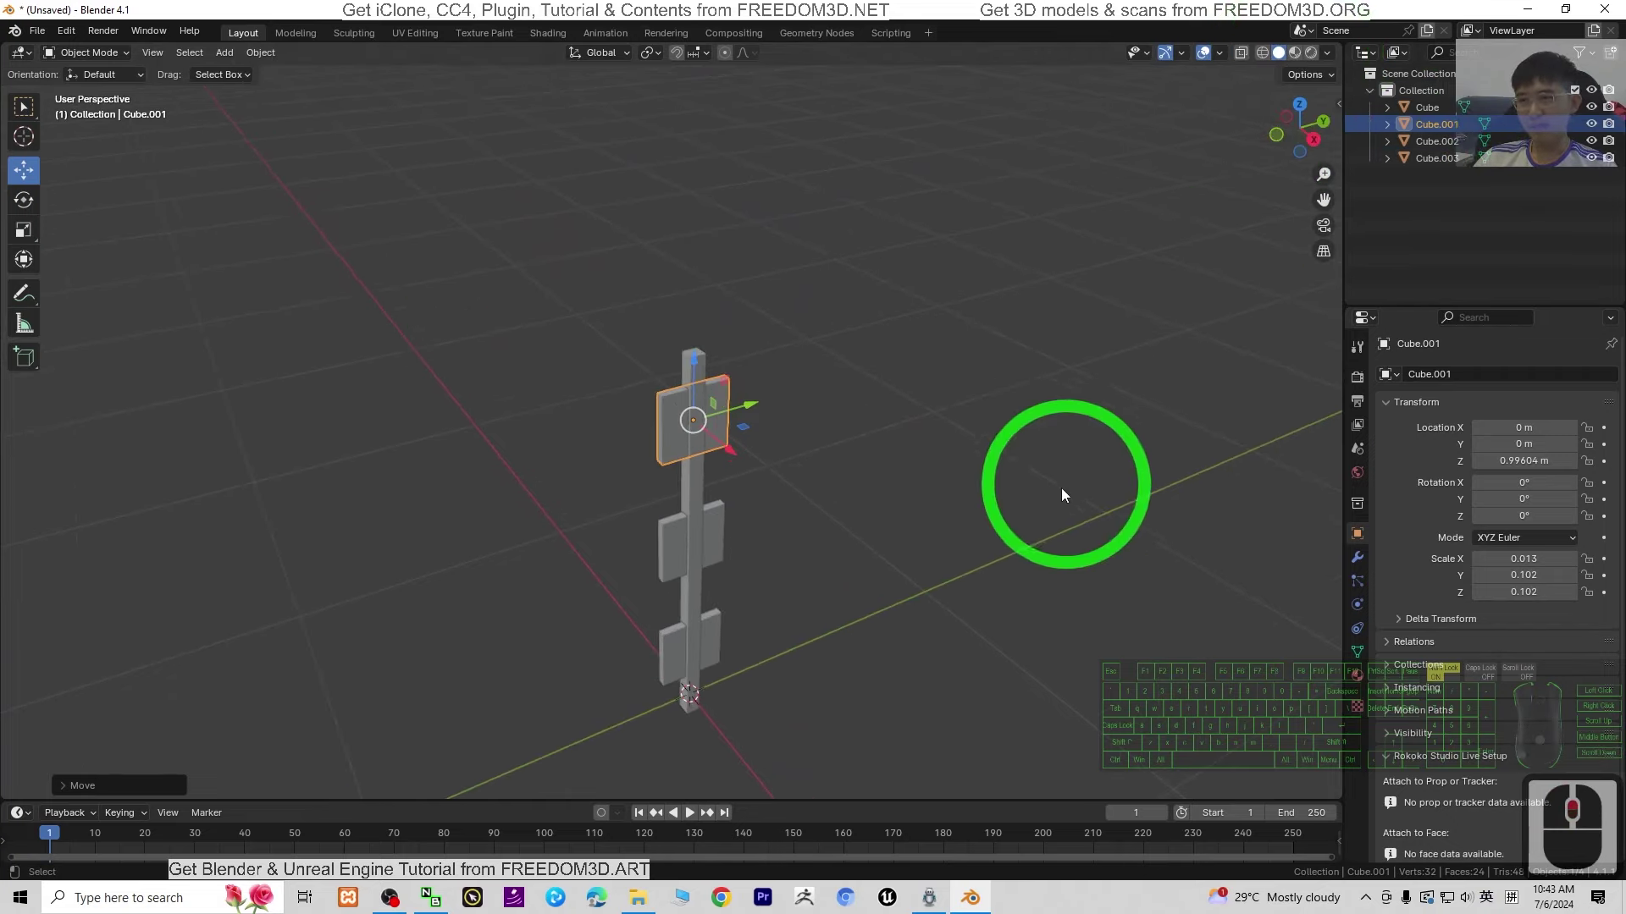
Select the post Cube and the three board cubes in the Outliner and Join them
left_click(1429, 107)
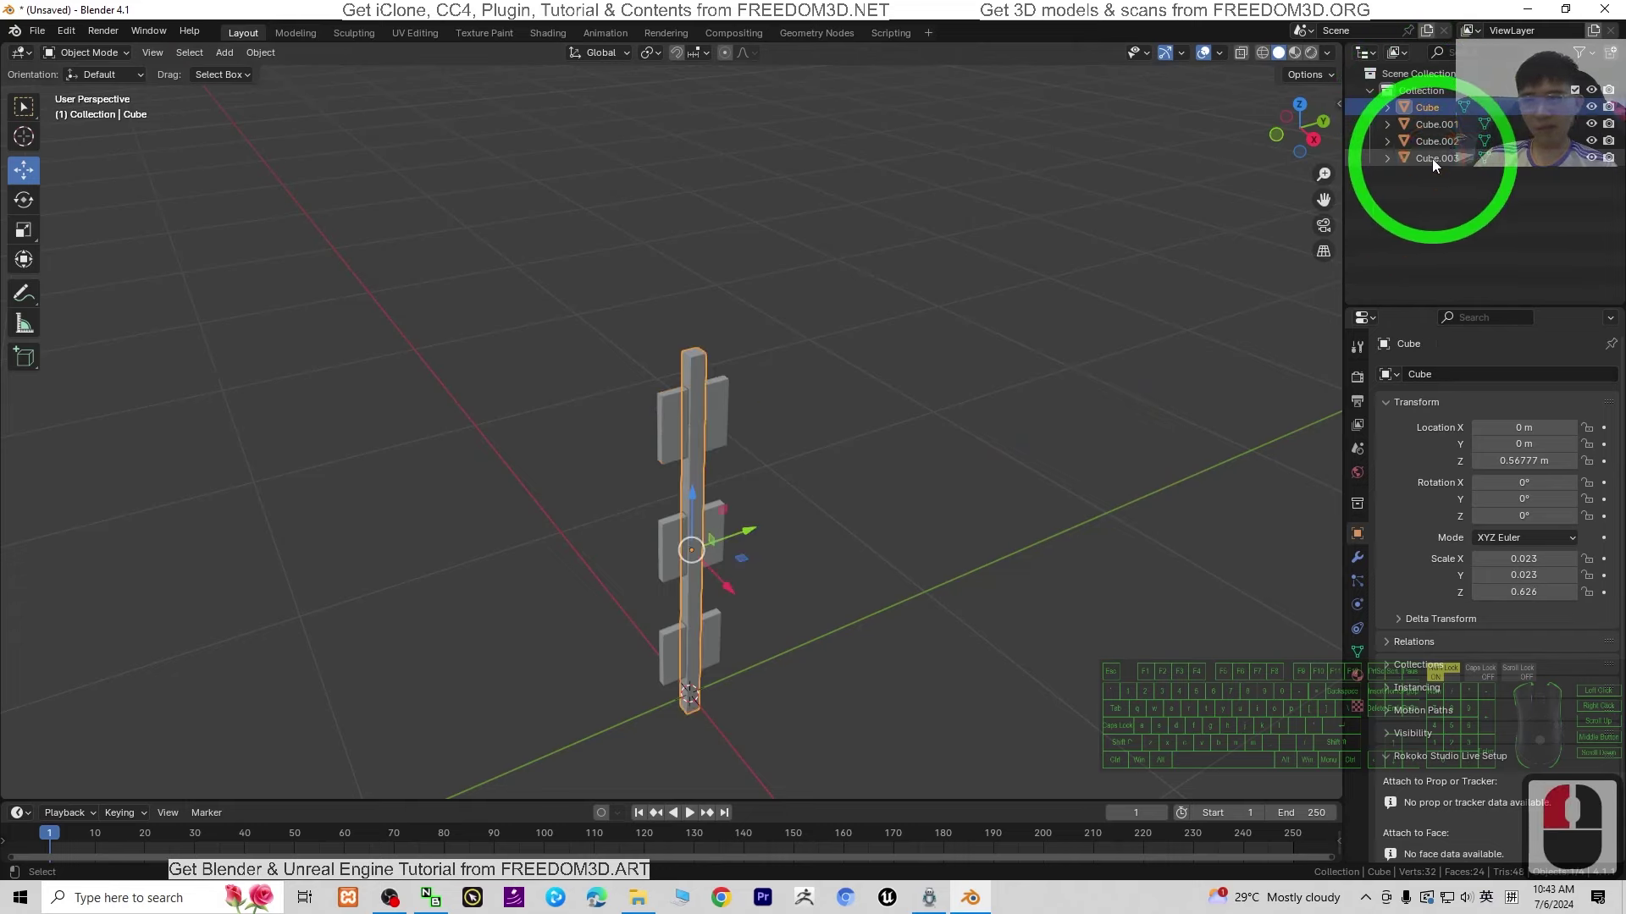
left_click(1428, 107)
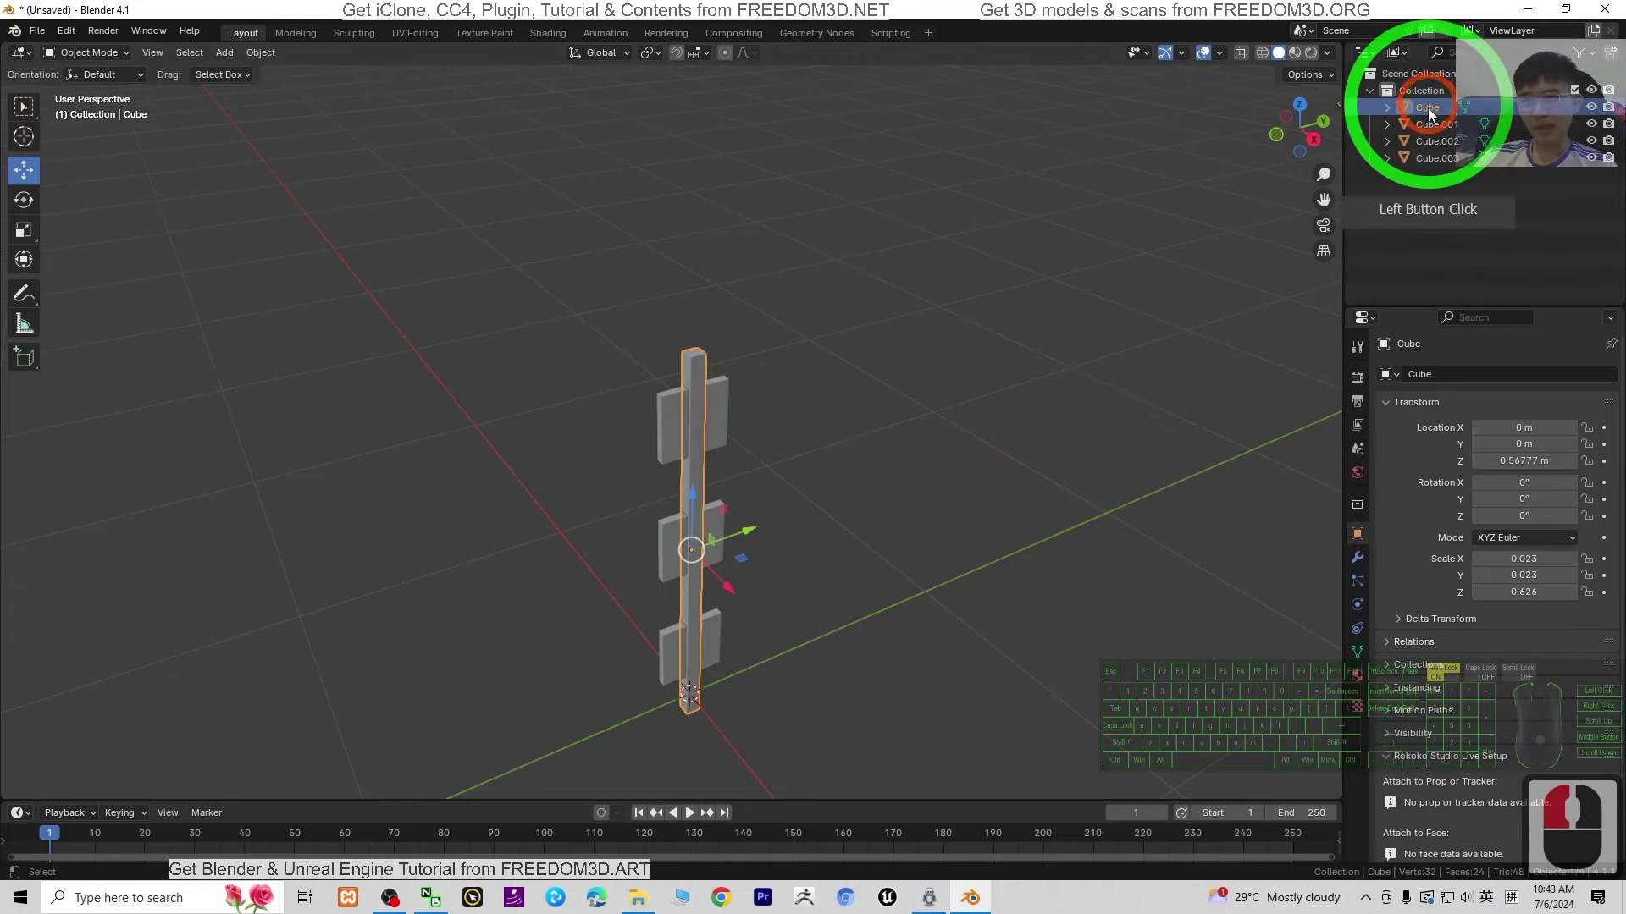
left_click(1439, 157, "shift")
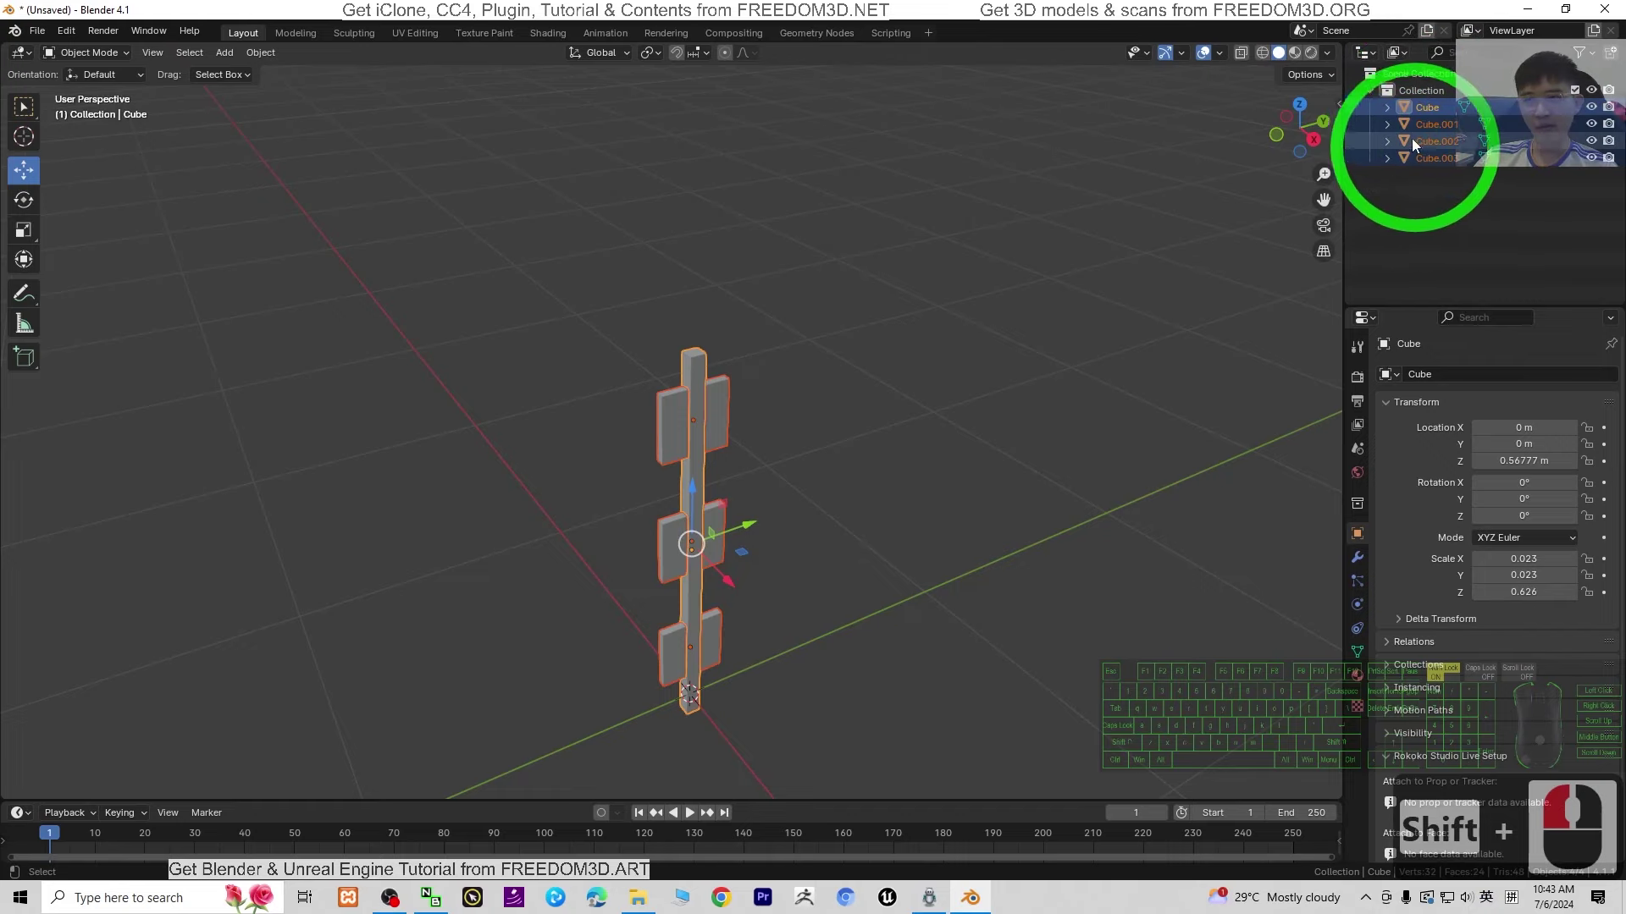
right_click(693, 394)
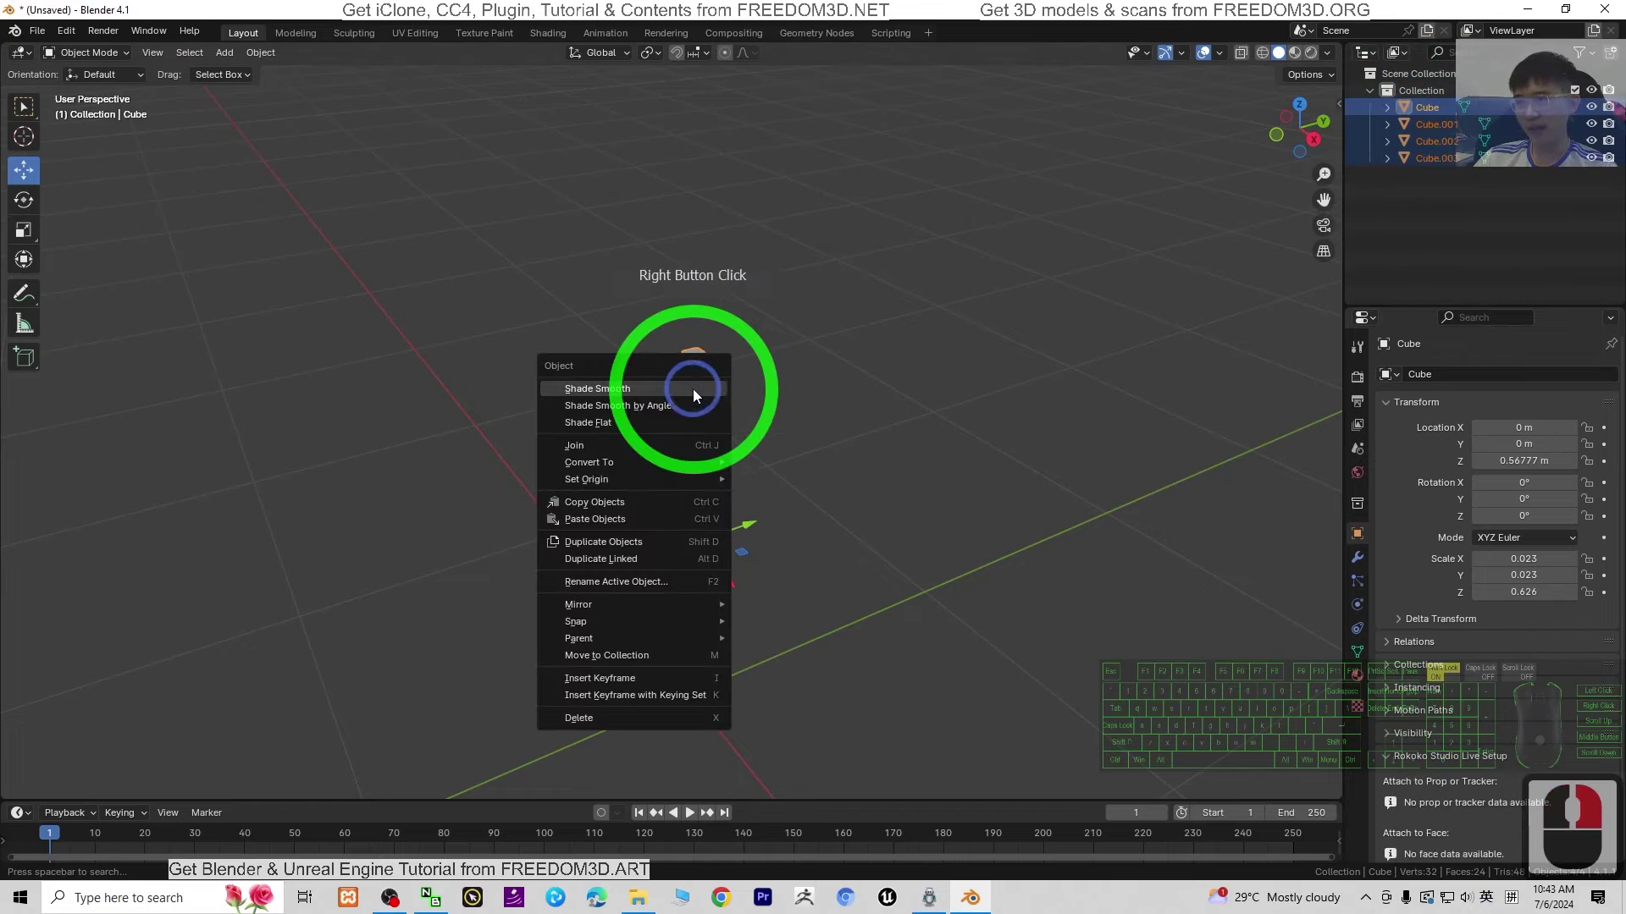
left_click(596, 449)
left_click(1424, 108)
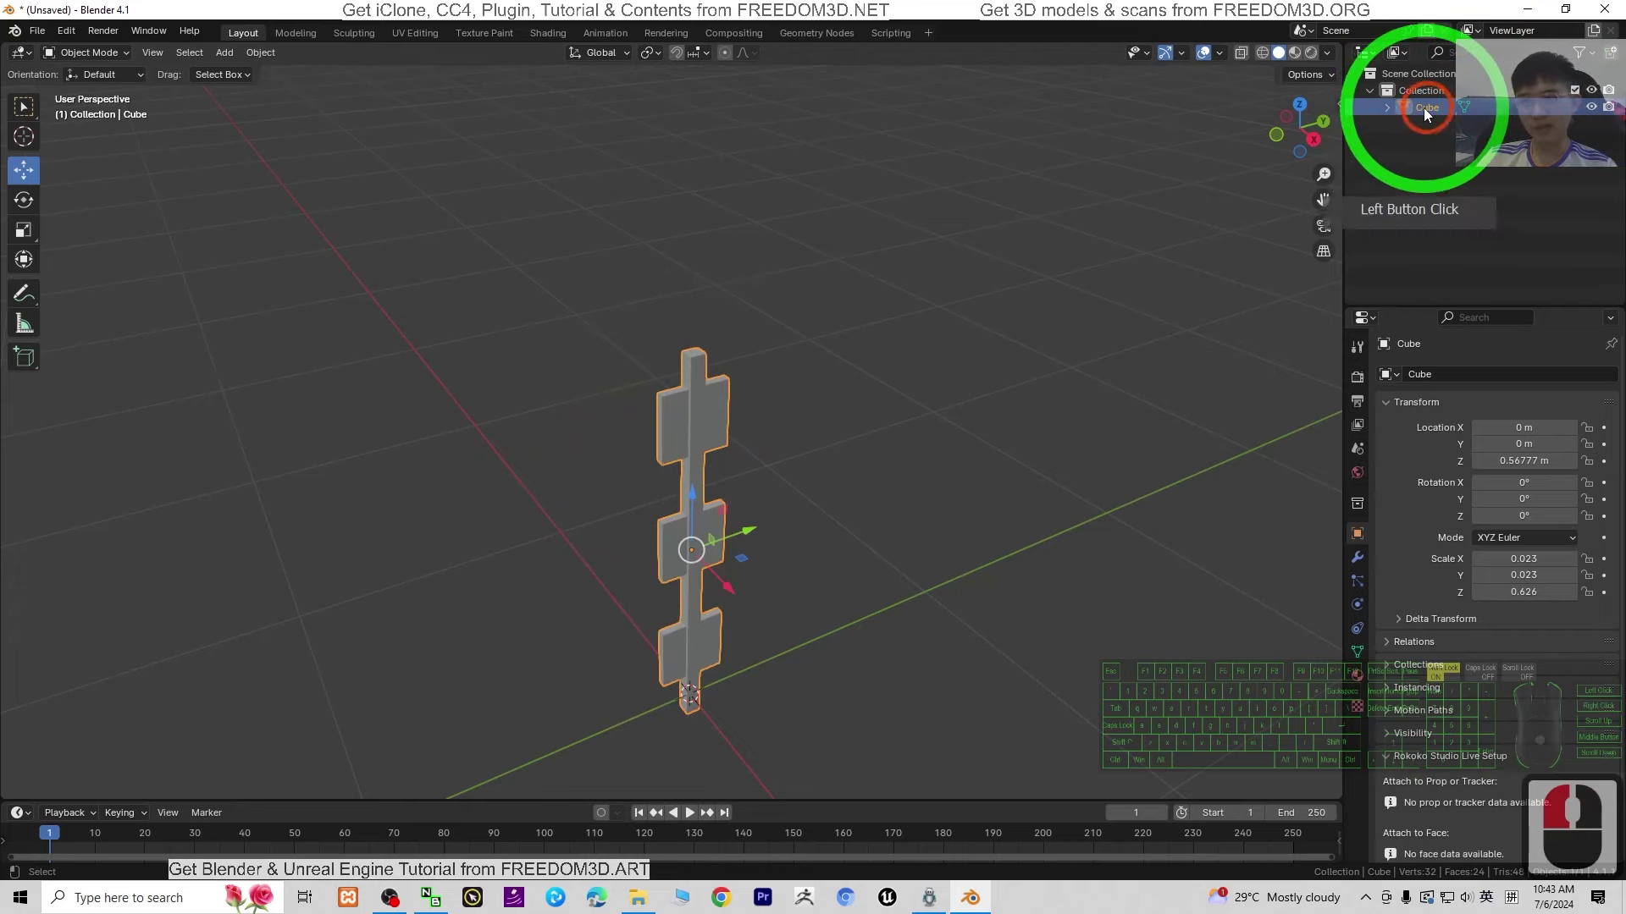
Rename the joined object to 'Fence' and reselect it in the viewport
key("F2")
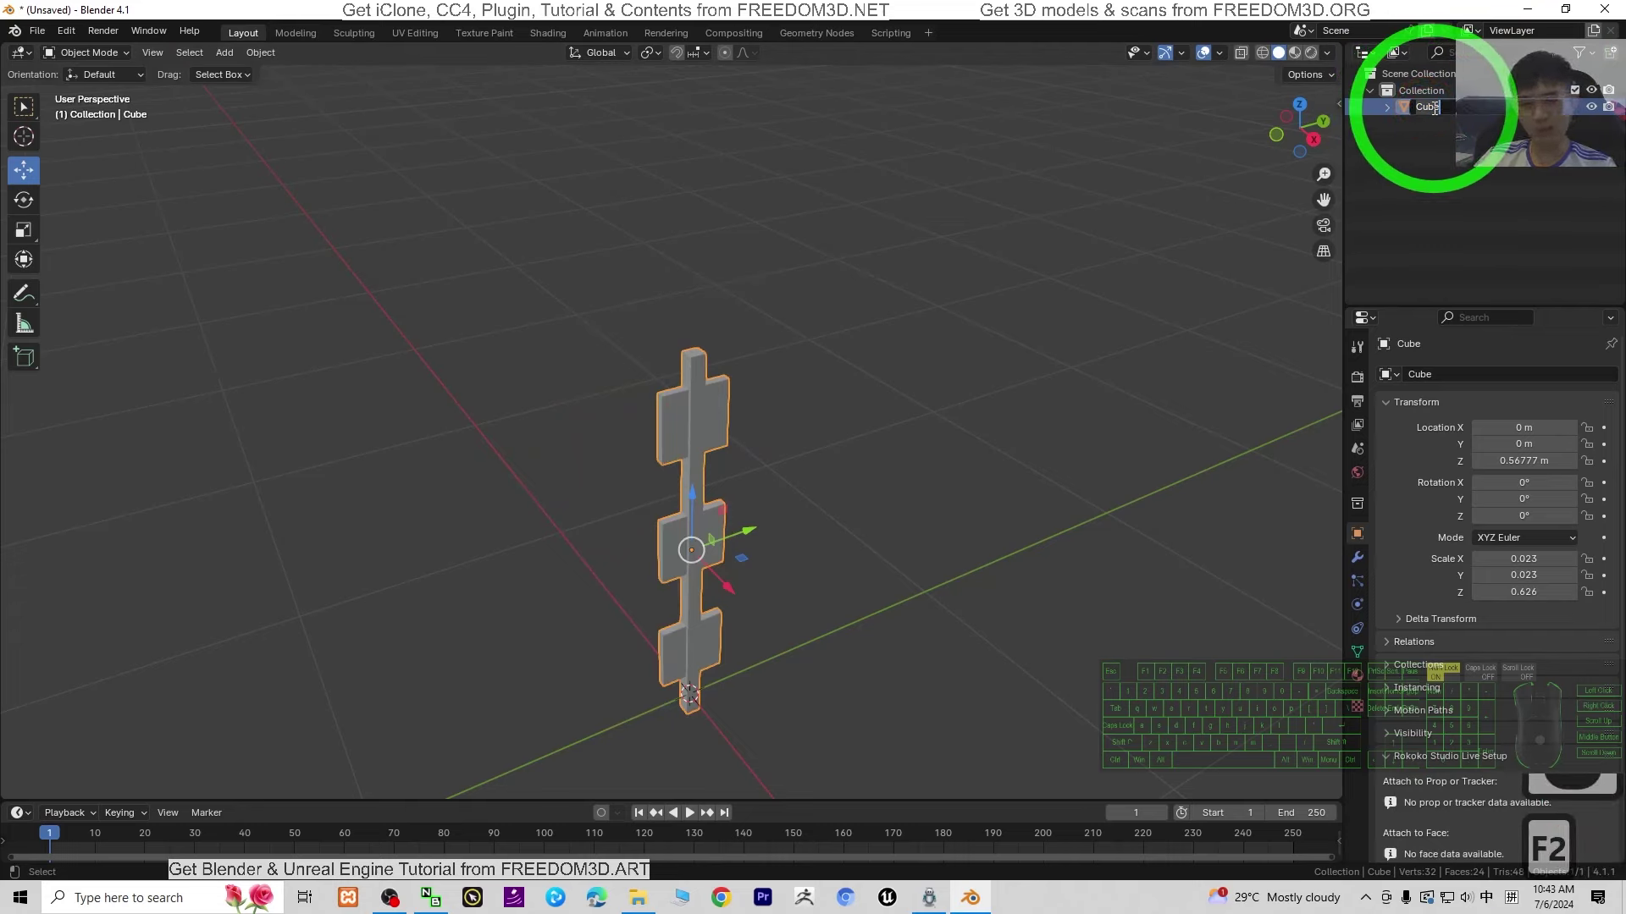
type("Fence")
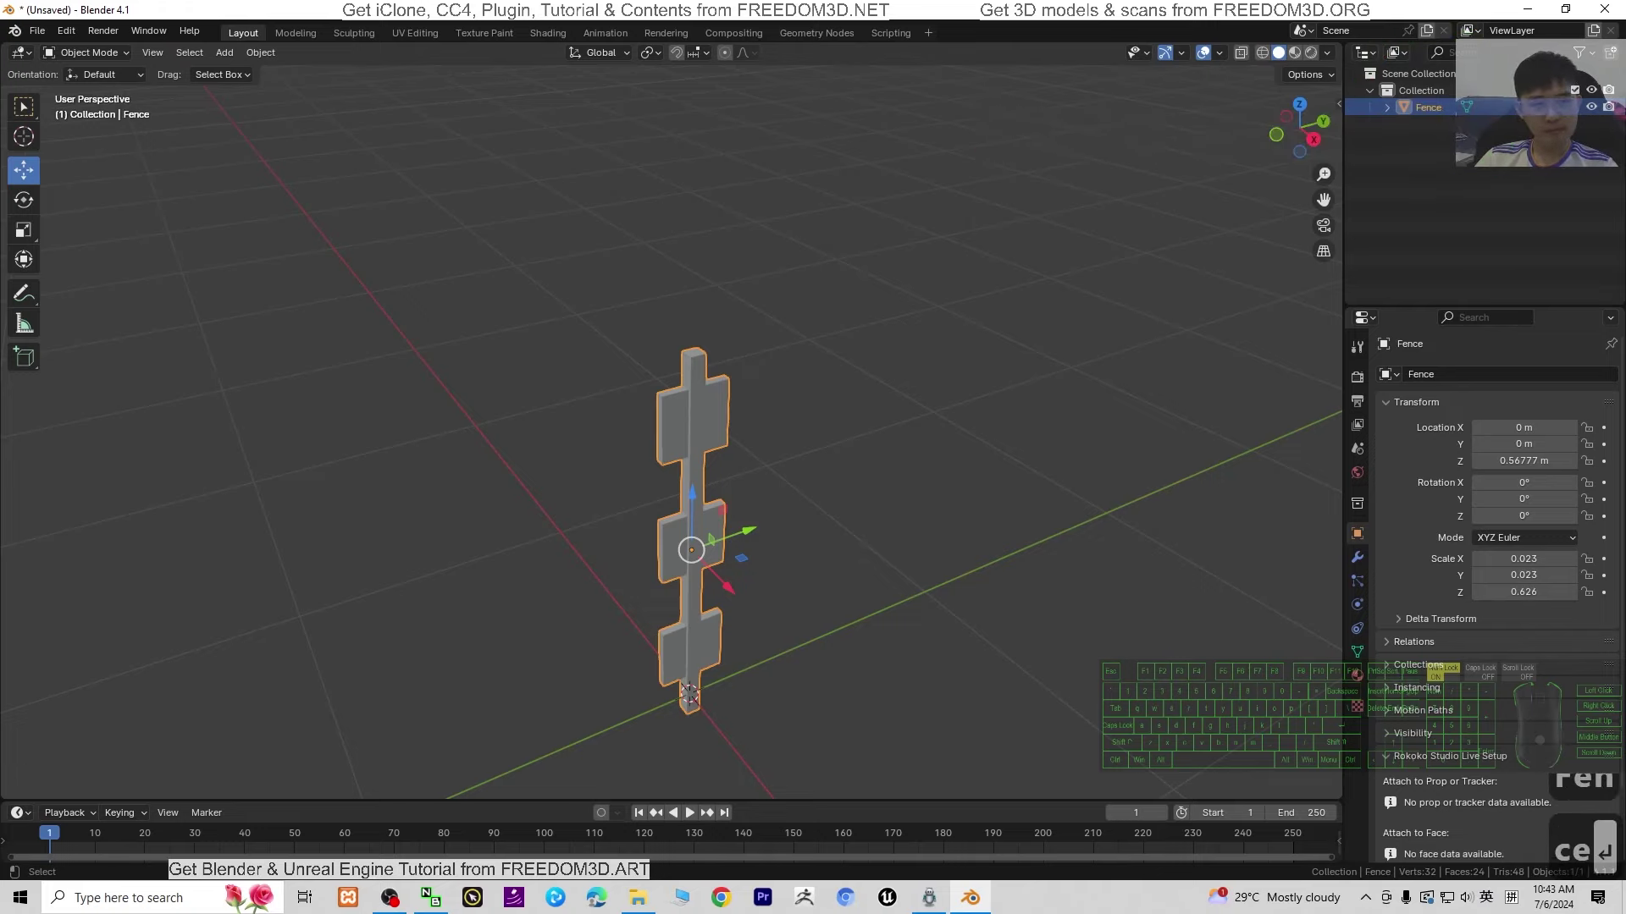
middle_click_drag(1037, 573, 1012, 572)
left_click(834, 475)
left_click(658, 408)
middle_click_drag(693, 510, 717, 510)
Pan and zoom around the Fence to inspect it from several distances
scroll(794, 505, "up", 2)
scroll(791, 527, "down", 1)
middle_click_drag(799, 556, 787, 471, "shift")
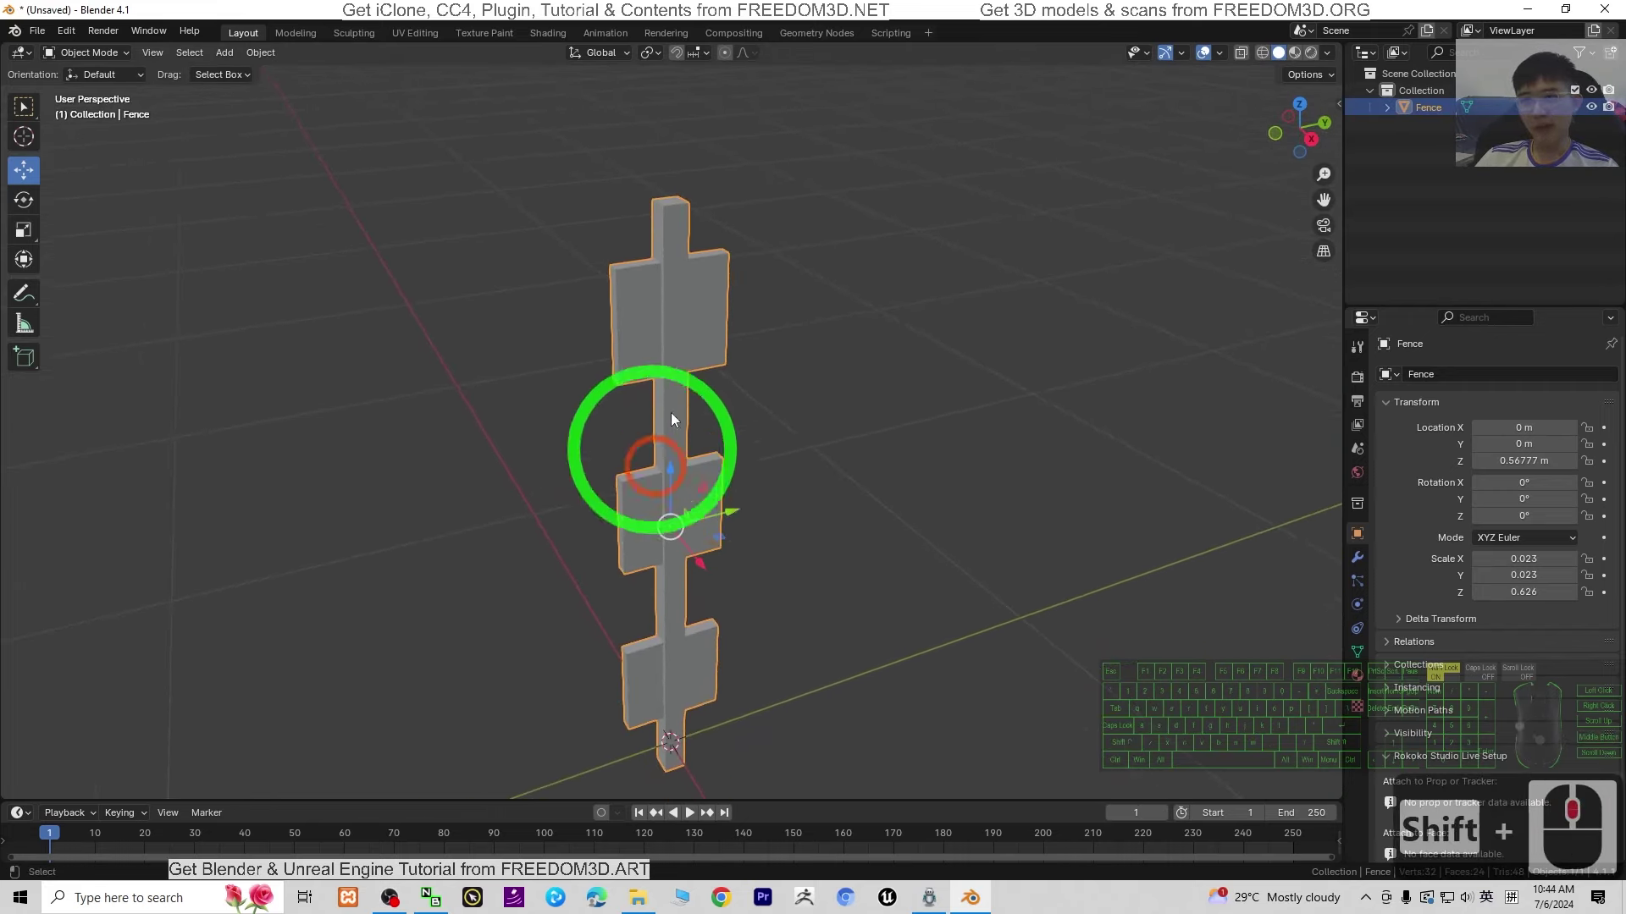
scroll(963, 478, "down", 3)
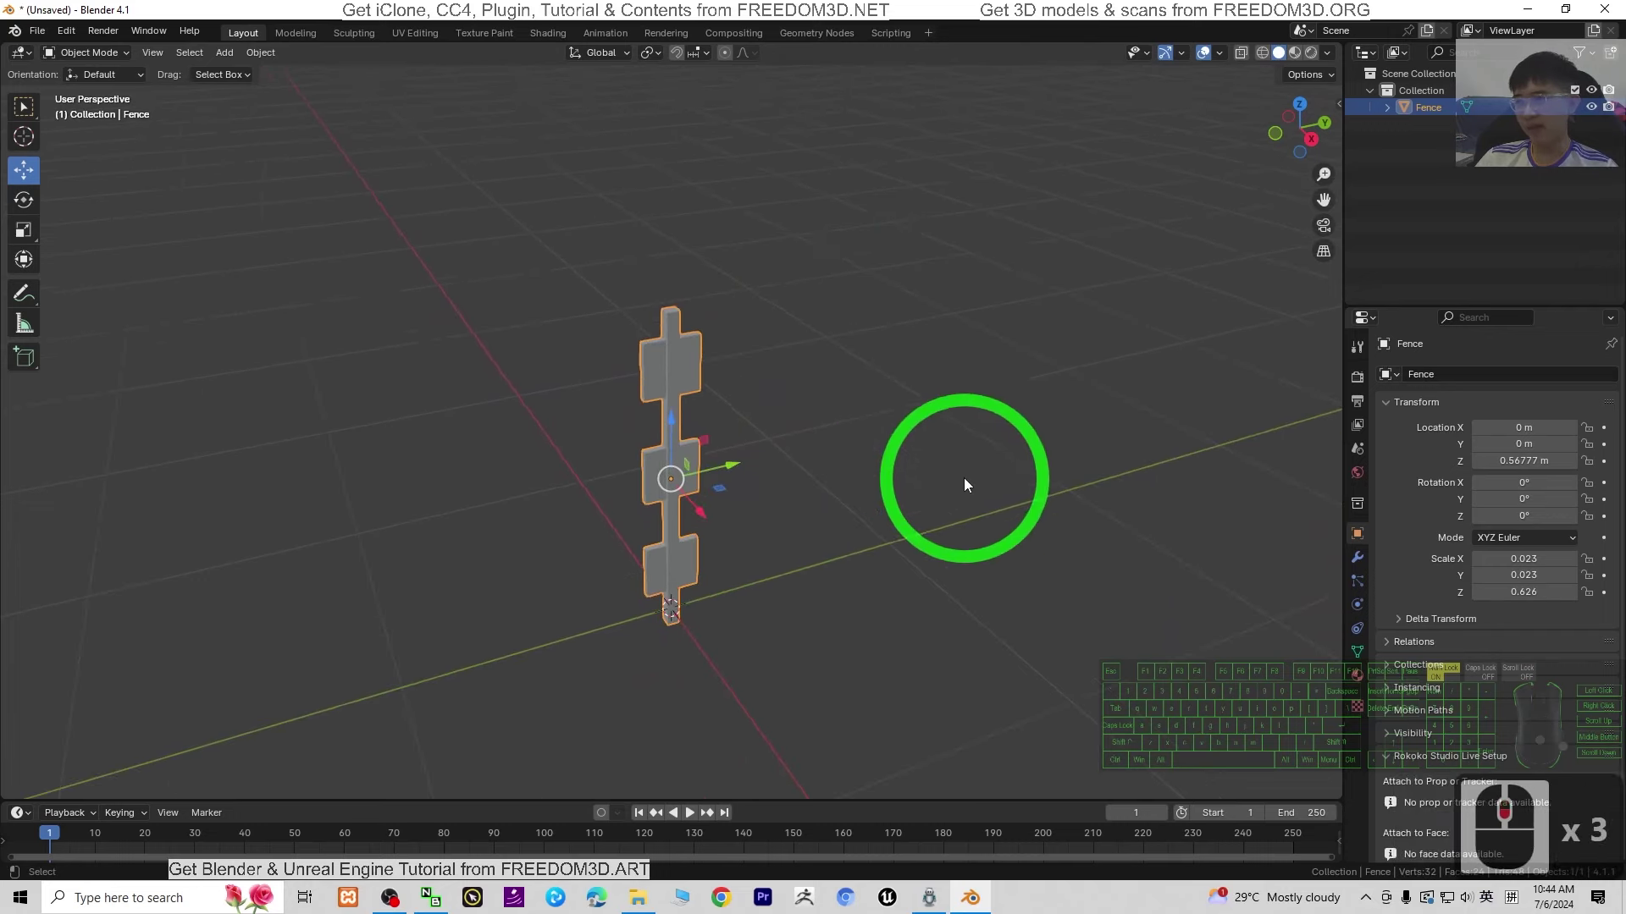
scroll(767, 500, "down", 4)
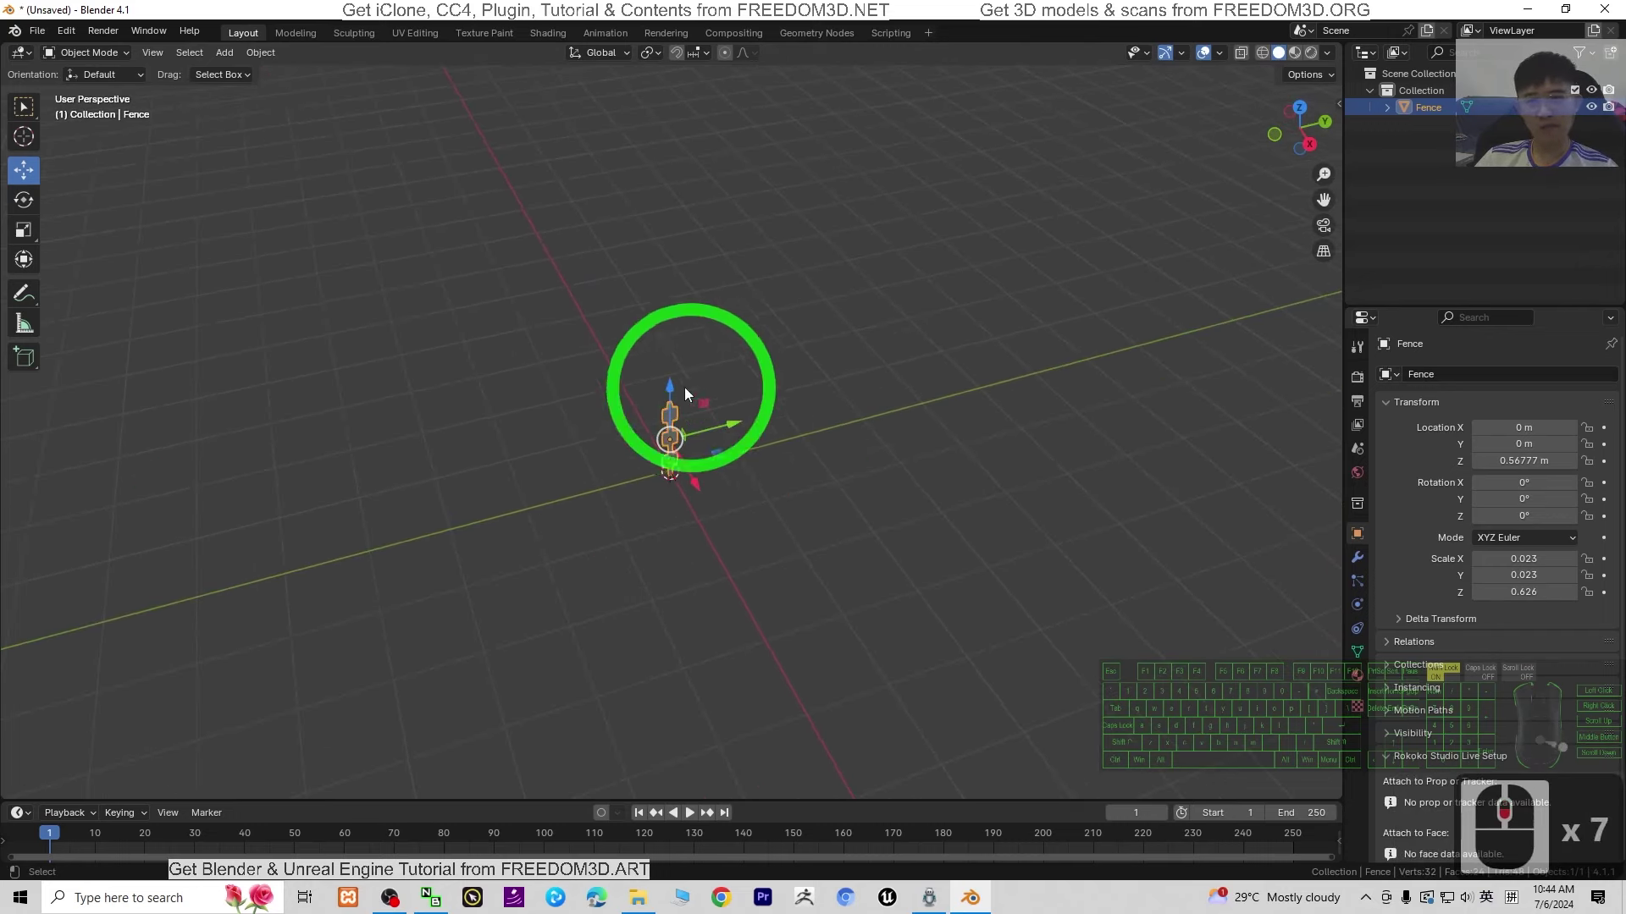
scroll(745, 417, "up", 5)
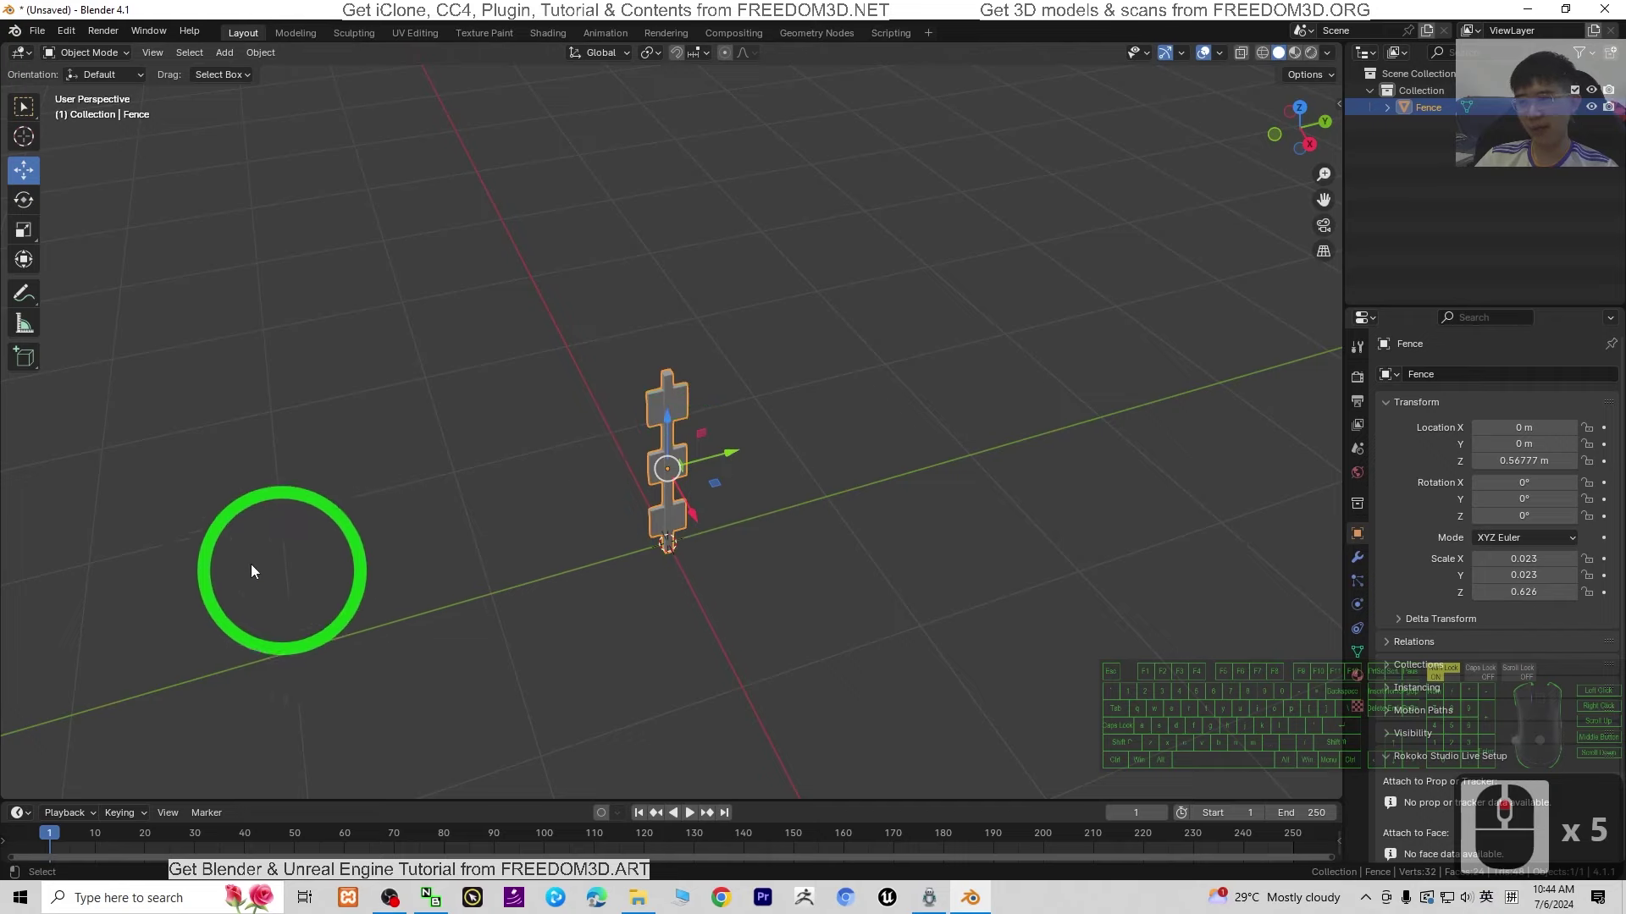
scroll(997, 370, "up", 5)
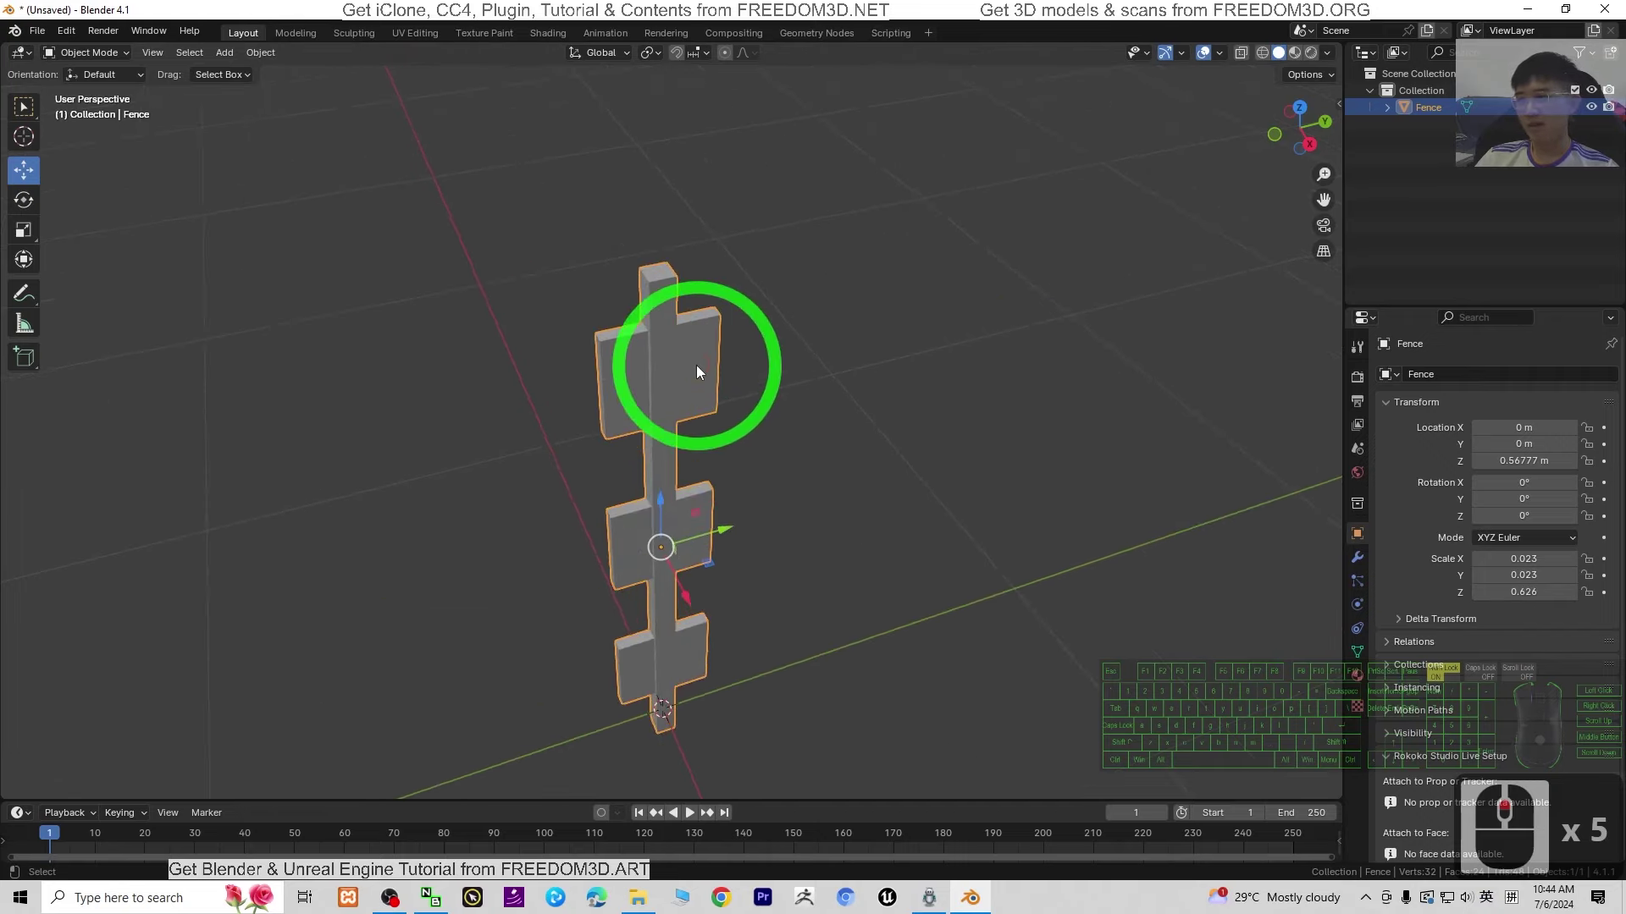
left_click(1002, 459)
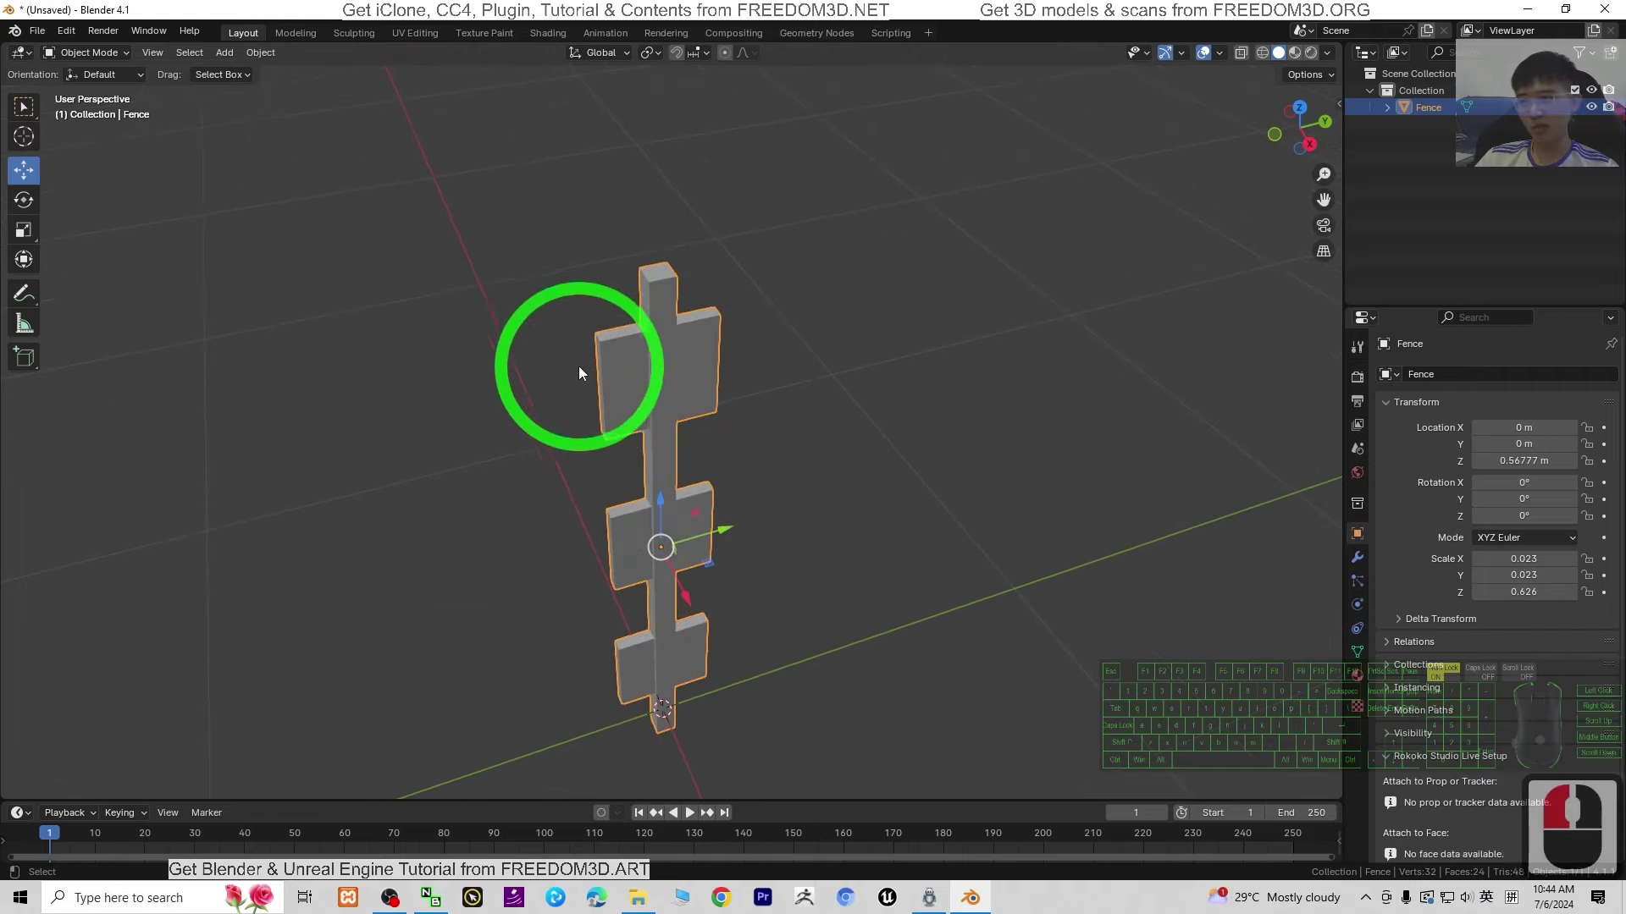
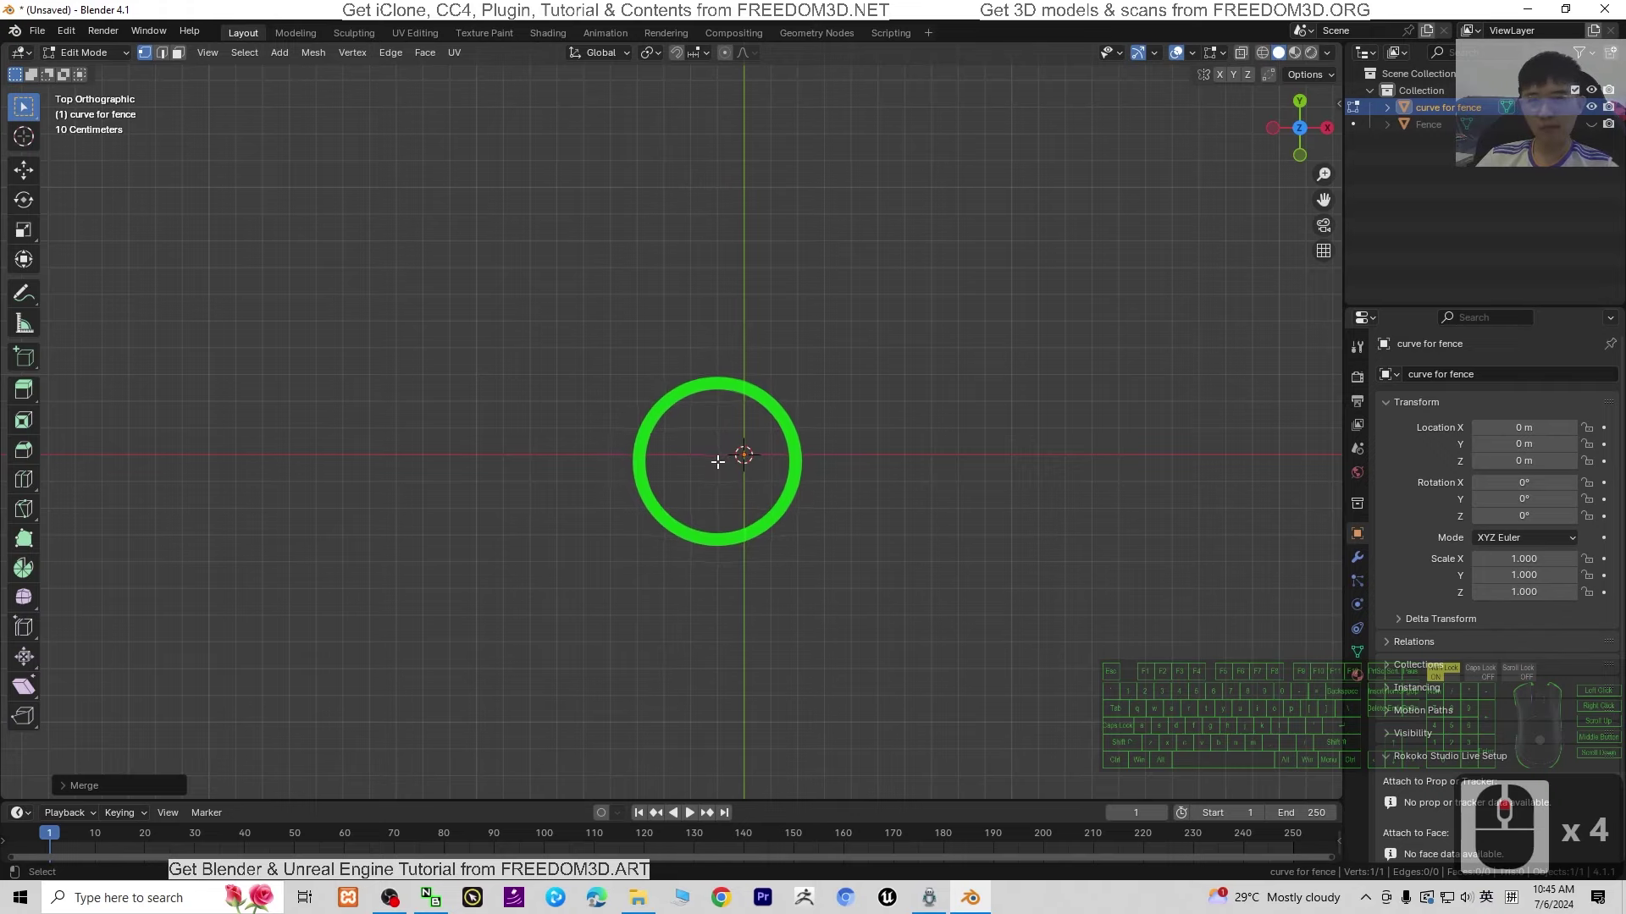
Extrude the first outline vertices left, up-left and upward from the last vertex
key("e")
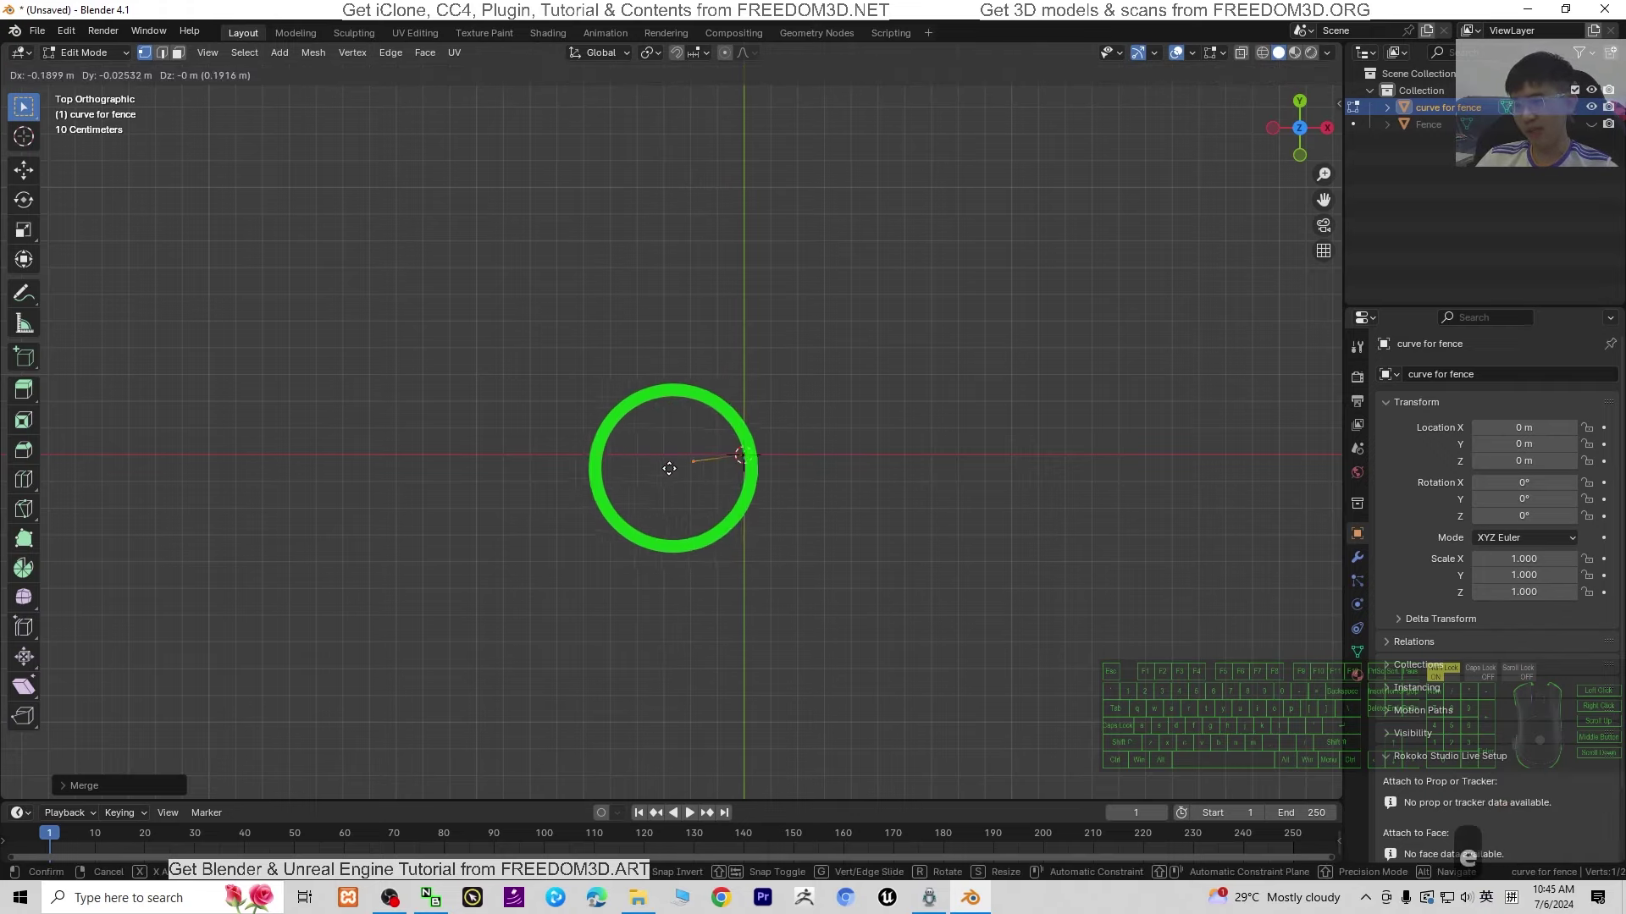
left_click(294, 481)
key("e")
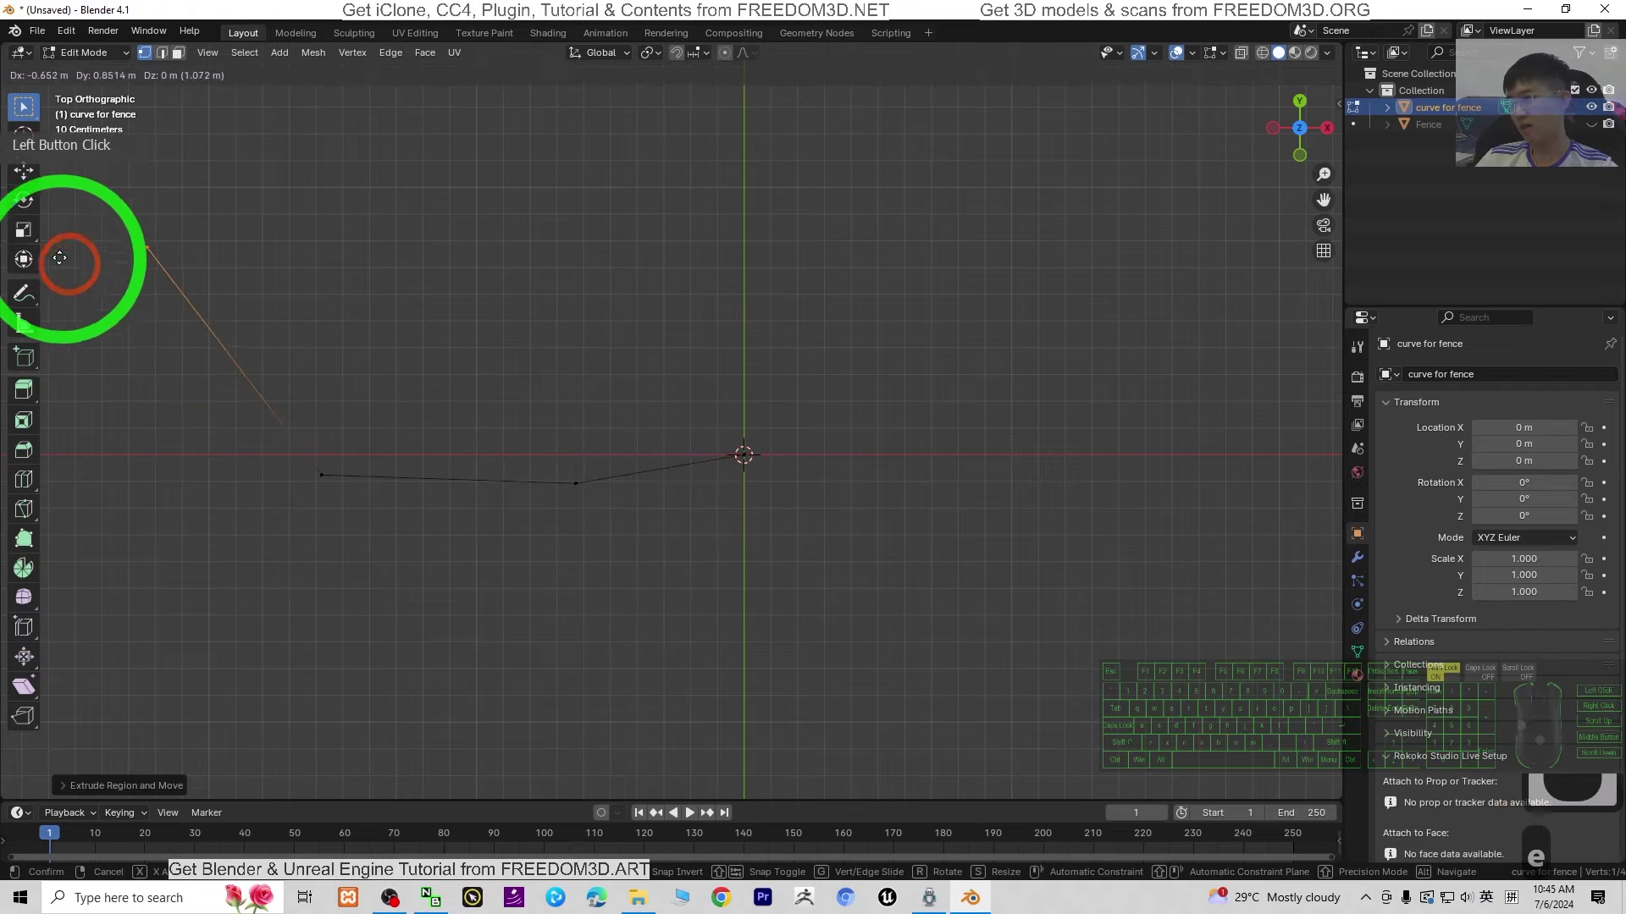
left_click(69, 262)
scroll(370, 244, "down", 4)
key("e")
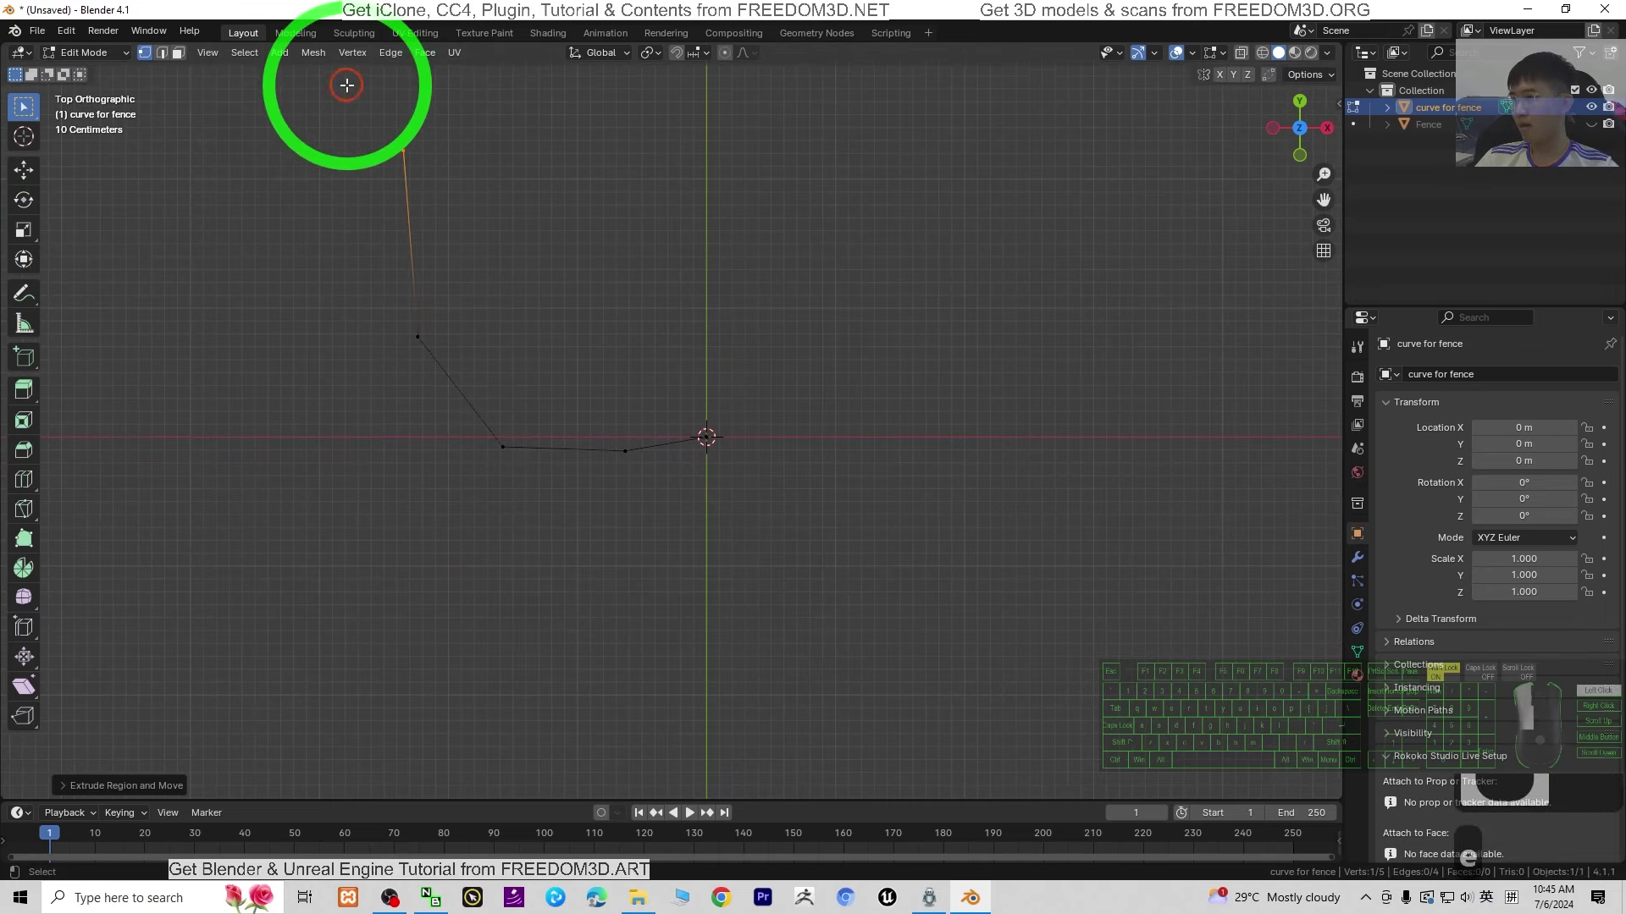
left_click(526, 145)
scroll(721, 254, "down", 4)
middle_click_drag(721, 254, 812, 470, "shift")
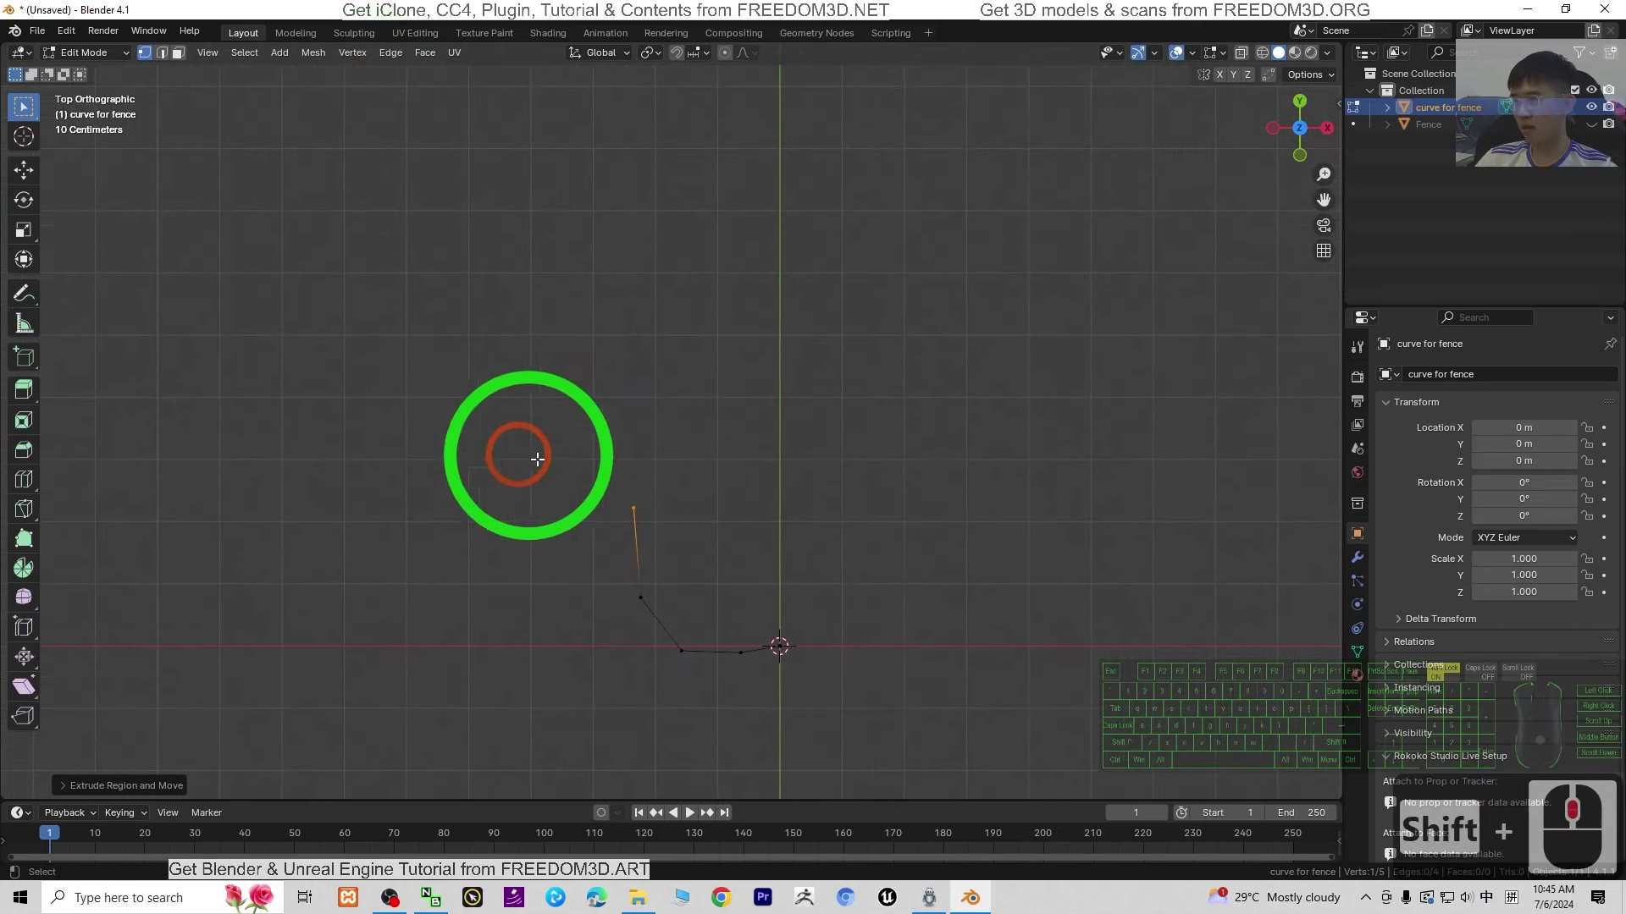
key("e")
left_click(989, 27)
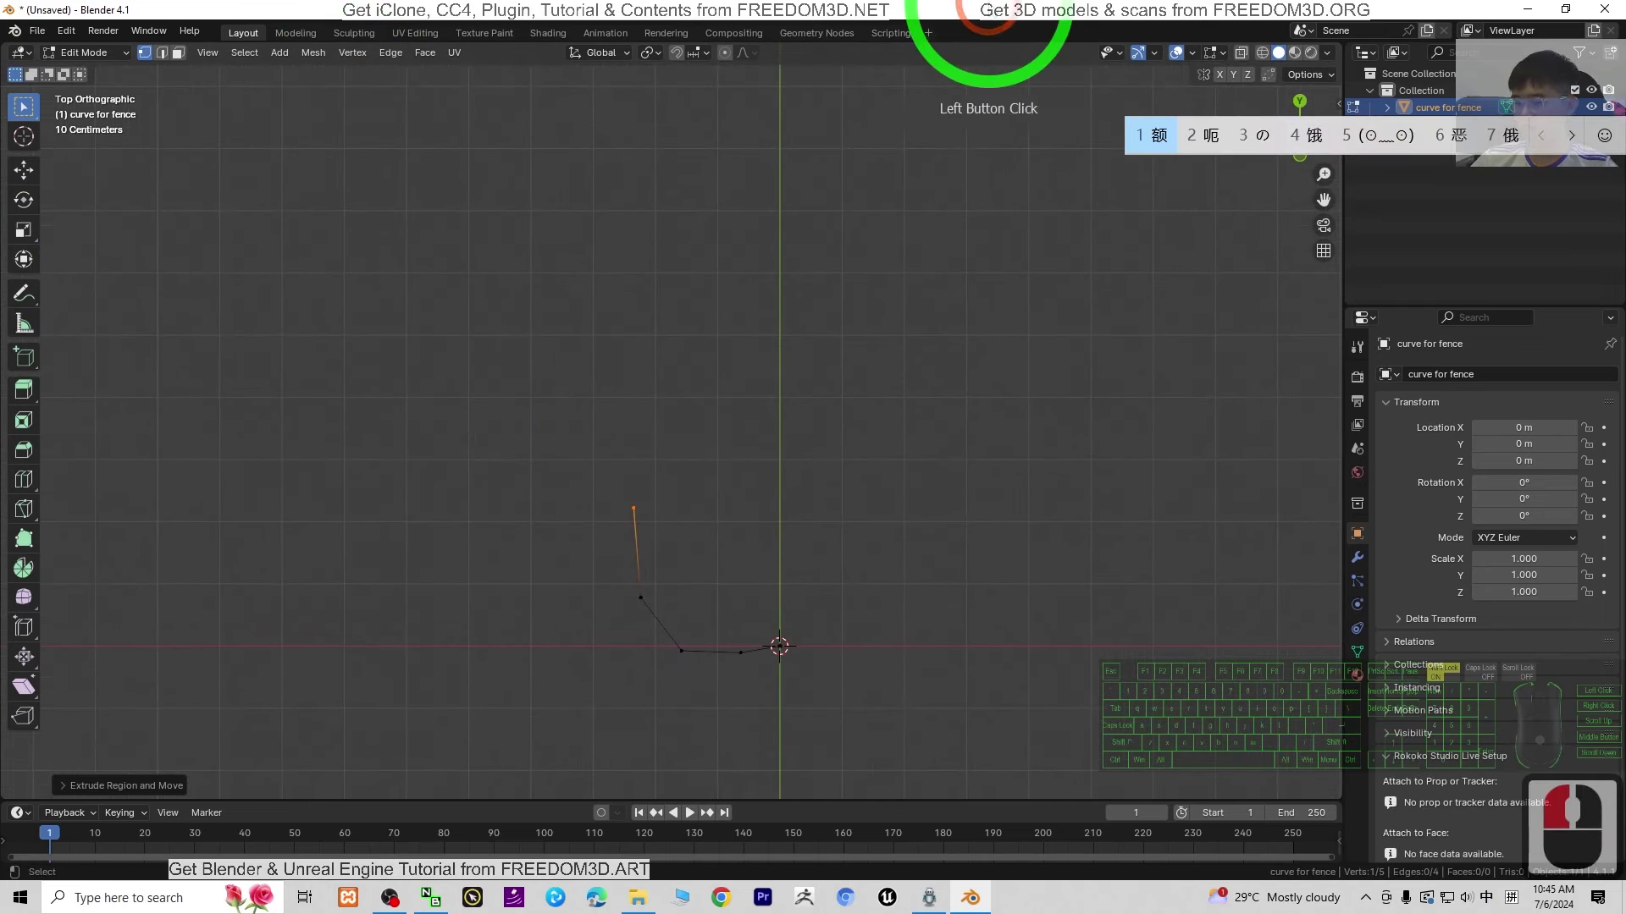
left_click(556, 448)
key("e")
left_click(440, 359)
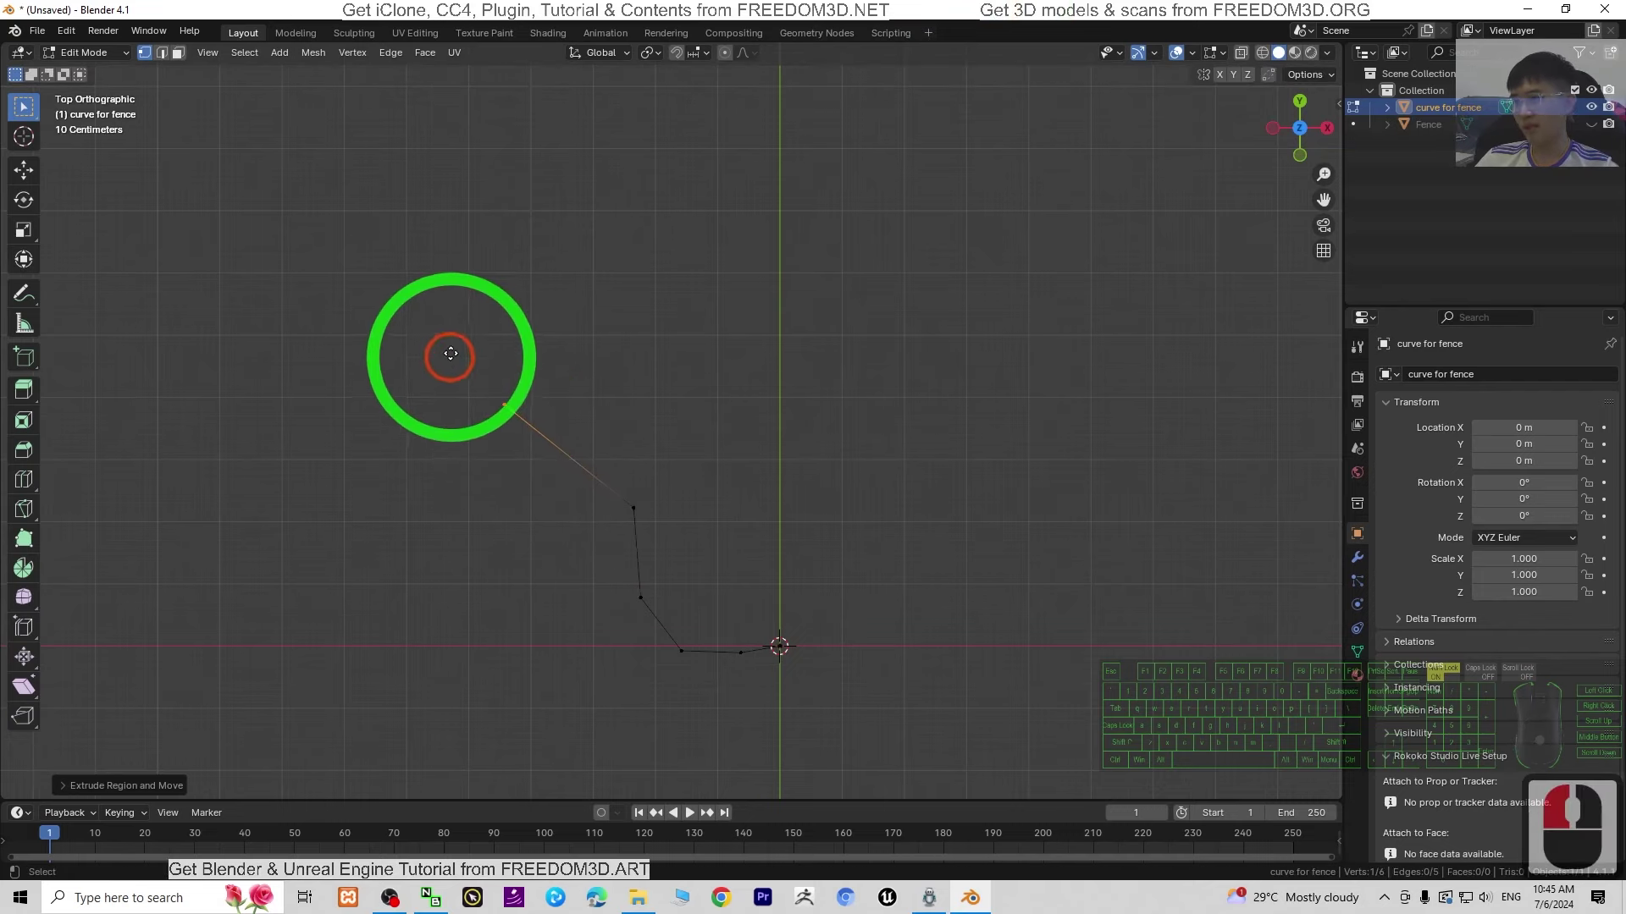
Extrude the remaining vertices across the top, down the right corner and back near the start
key("e")
left_click(400, 157)
key("e")
left_click(163, 98)
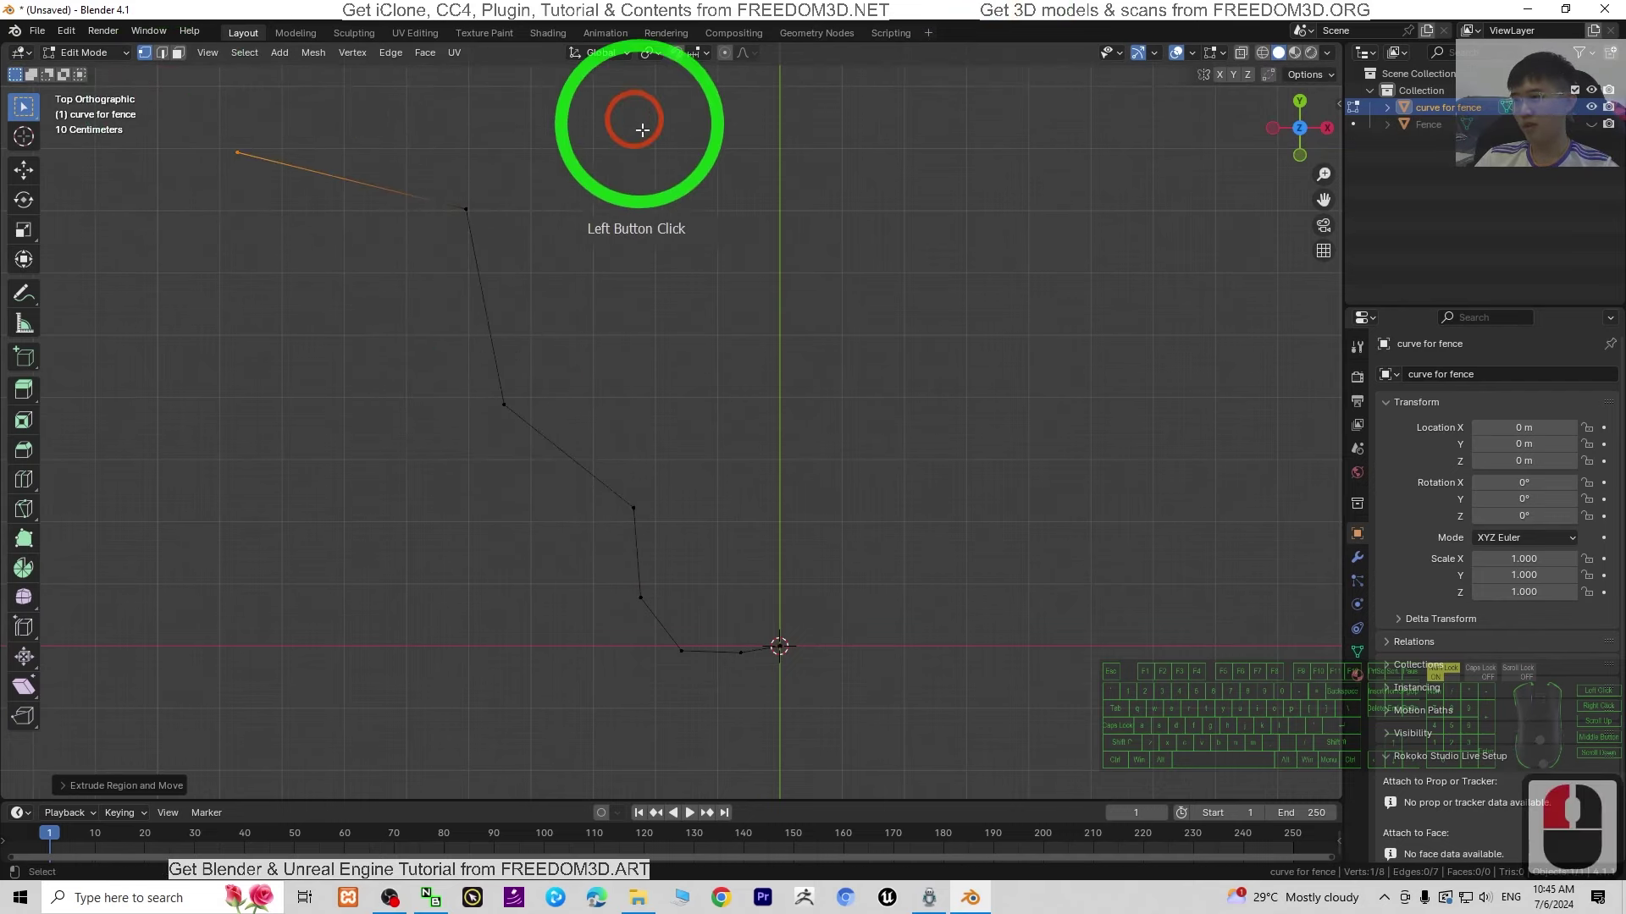
scroll(622, 169, "down", 6)
key("e")
left_click(593, 97)
key("e")
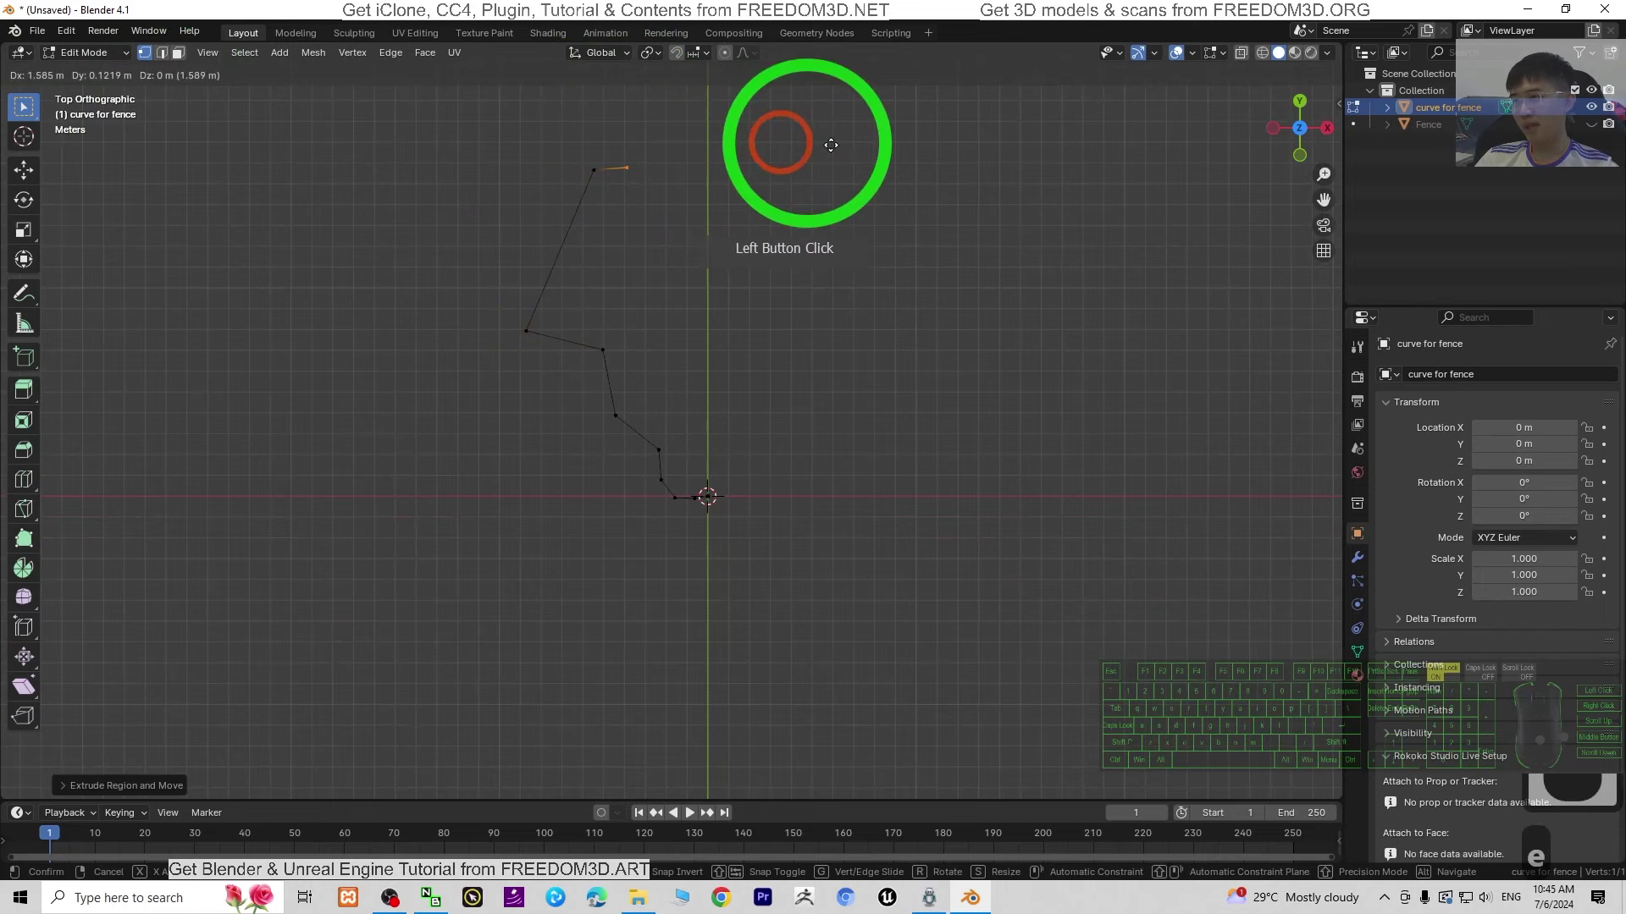
left_click(1056, 209)
key("e")
left_click(1177, 428)
key("e")
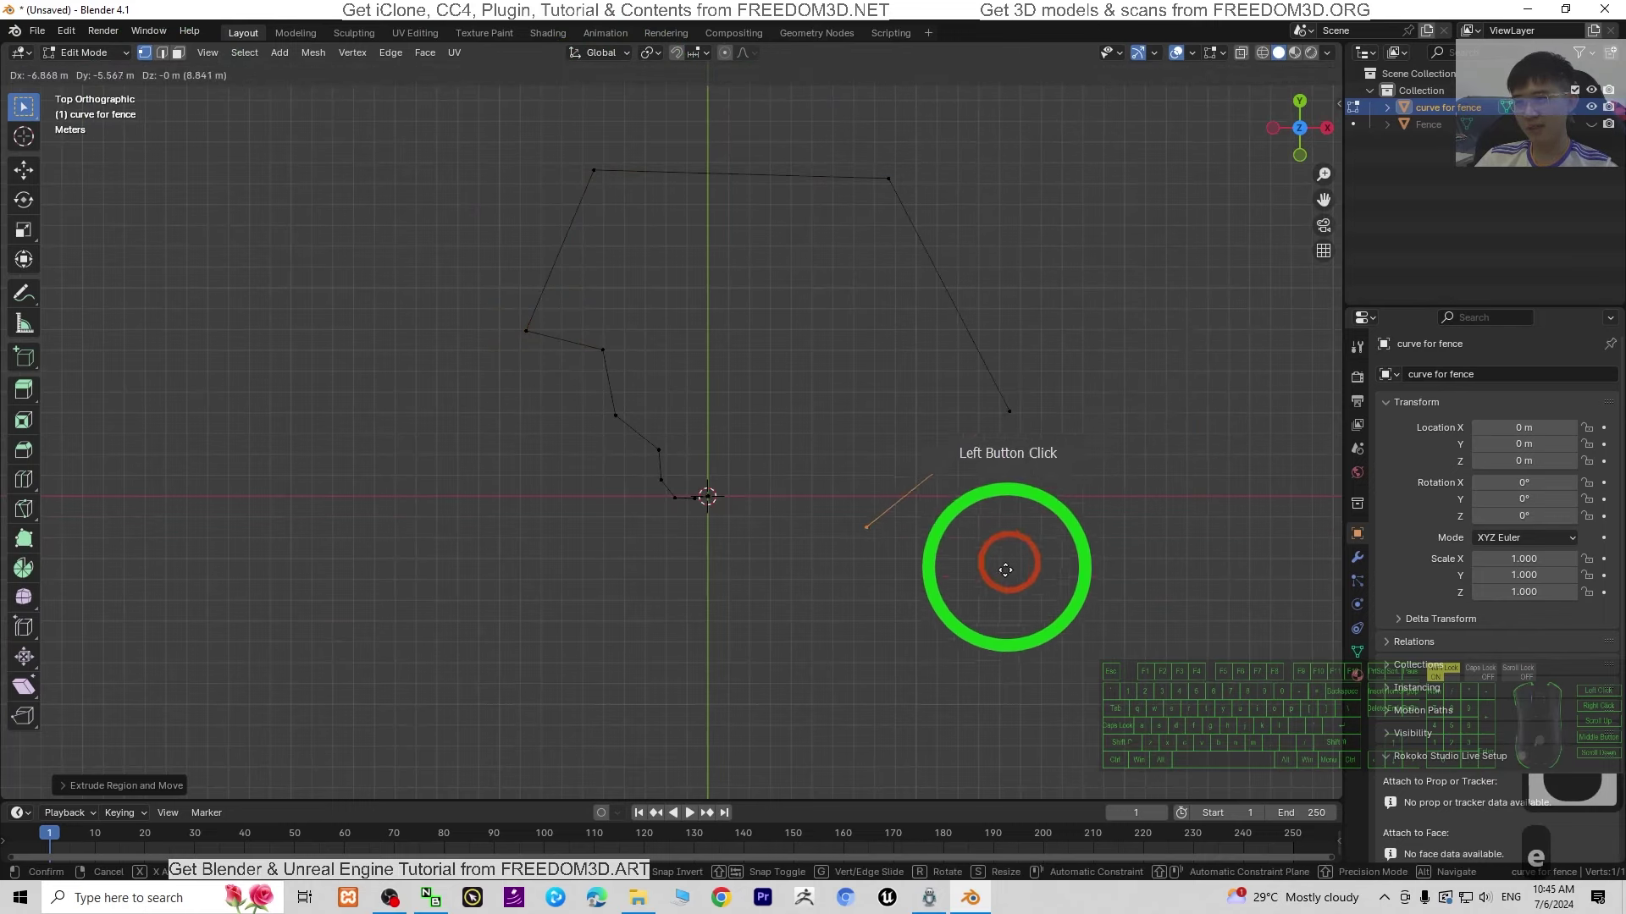
left_click(904, 552)
key("e")
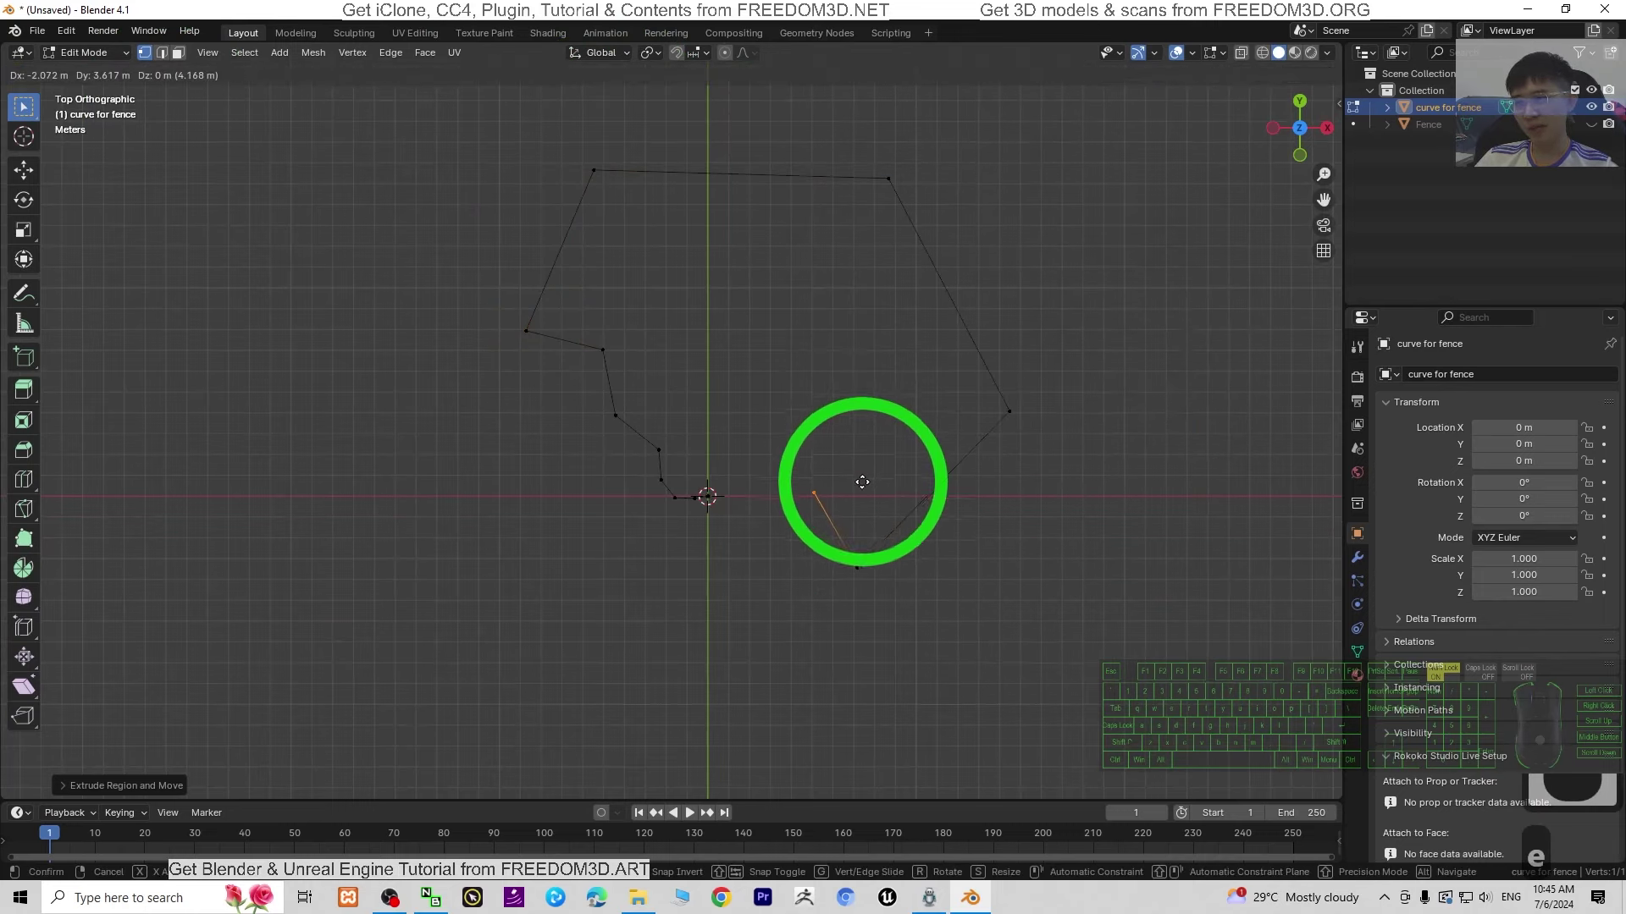
left_click(862, 482)
Orbit to a perspective view, select all outline points and start a bevel with Ctrl+B
scroll(840, 499, "up", 4)
scroll(855, 580, "down", 3)
middle_click_drag(856, 632, 440, 103)
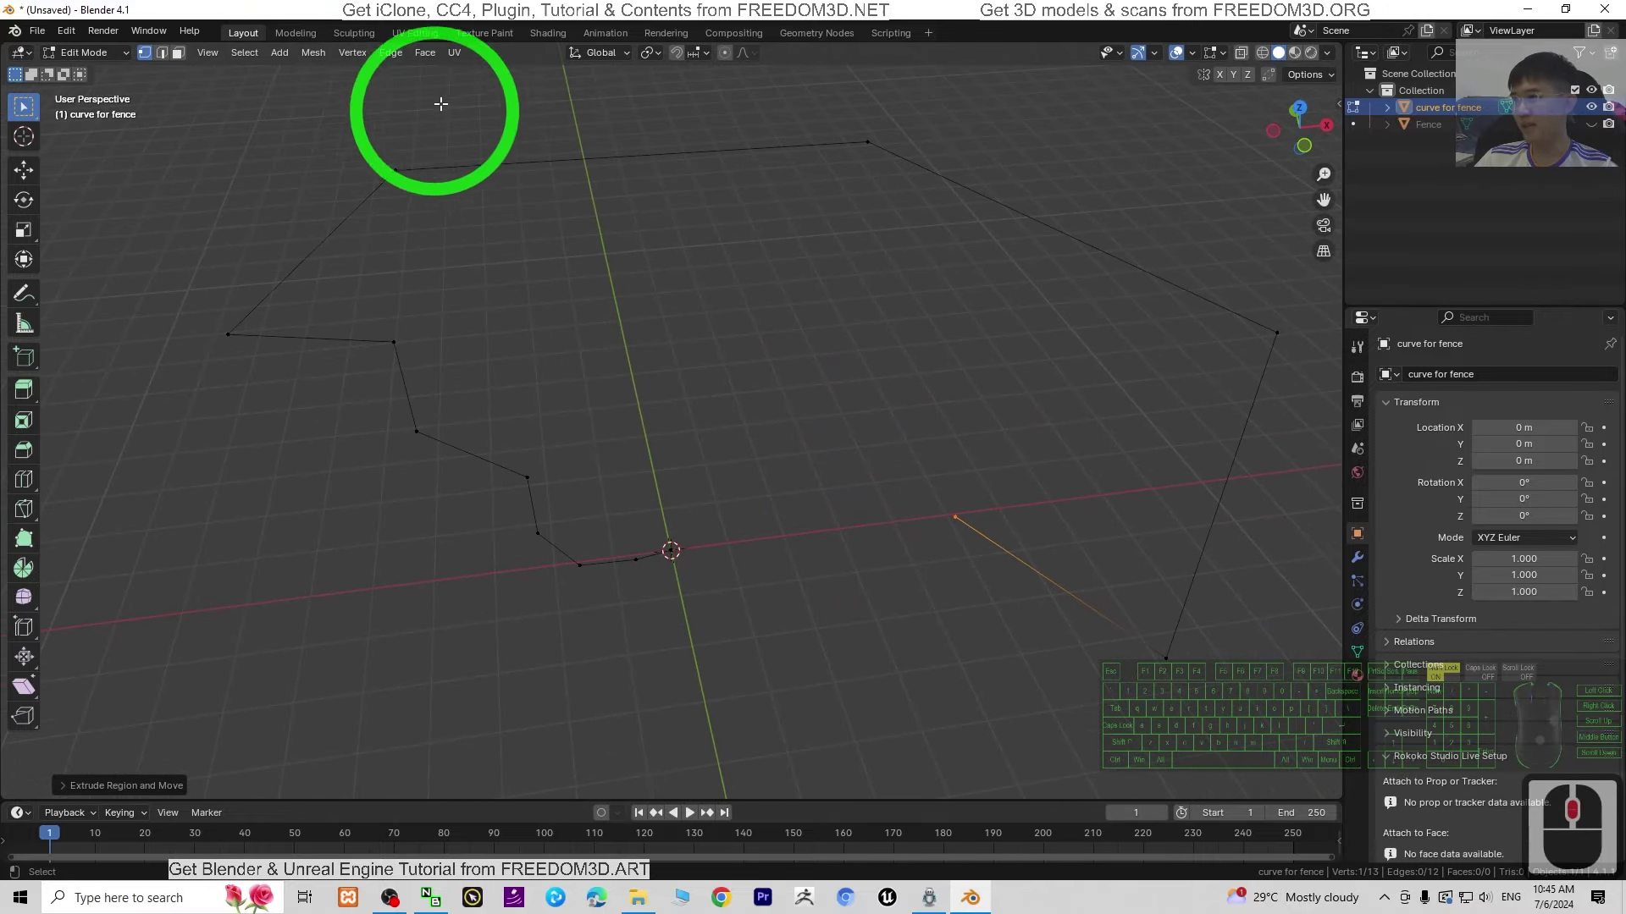
scroll(650, 423, "up", 6)
scroll(713, 571, "down", 3)
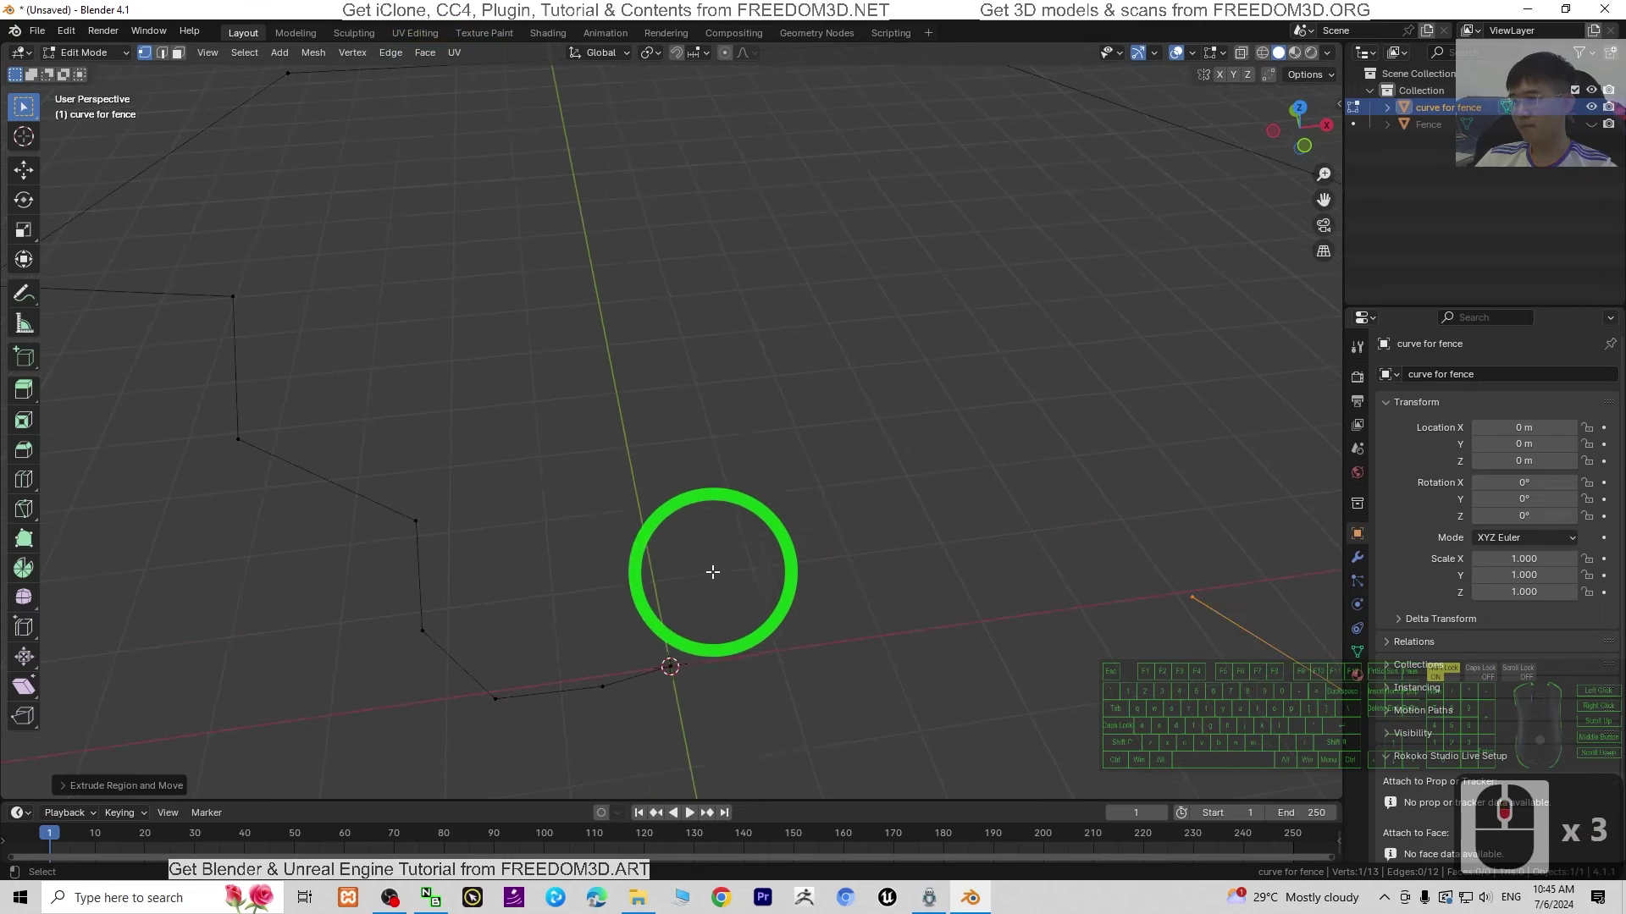
scroll(449, 237, "down", 2)
scroll(700, 374, "up", 2)
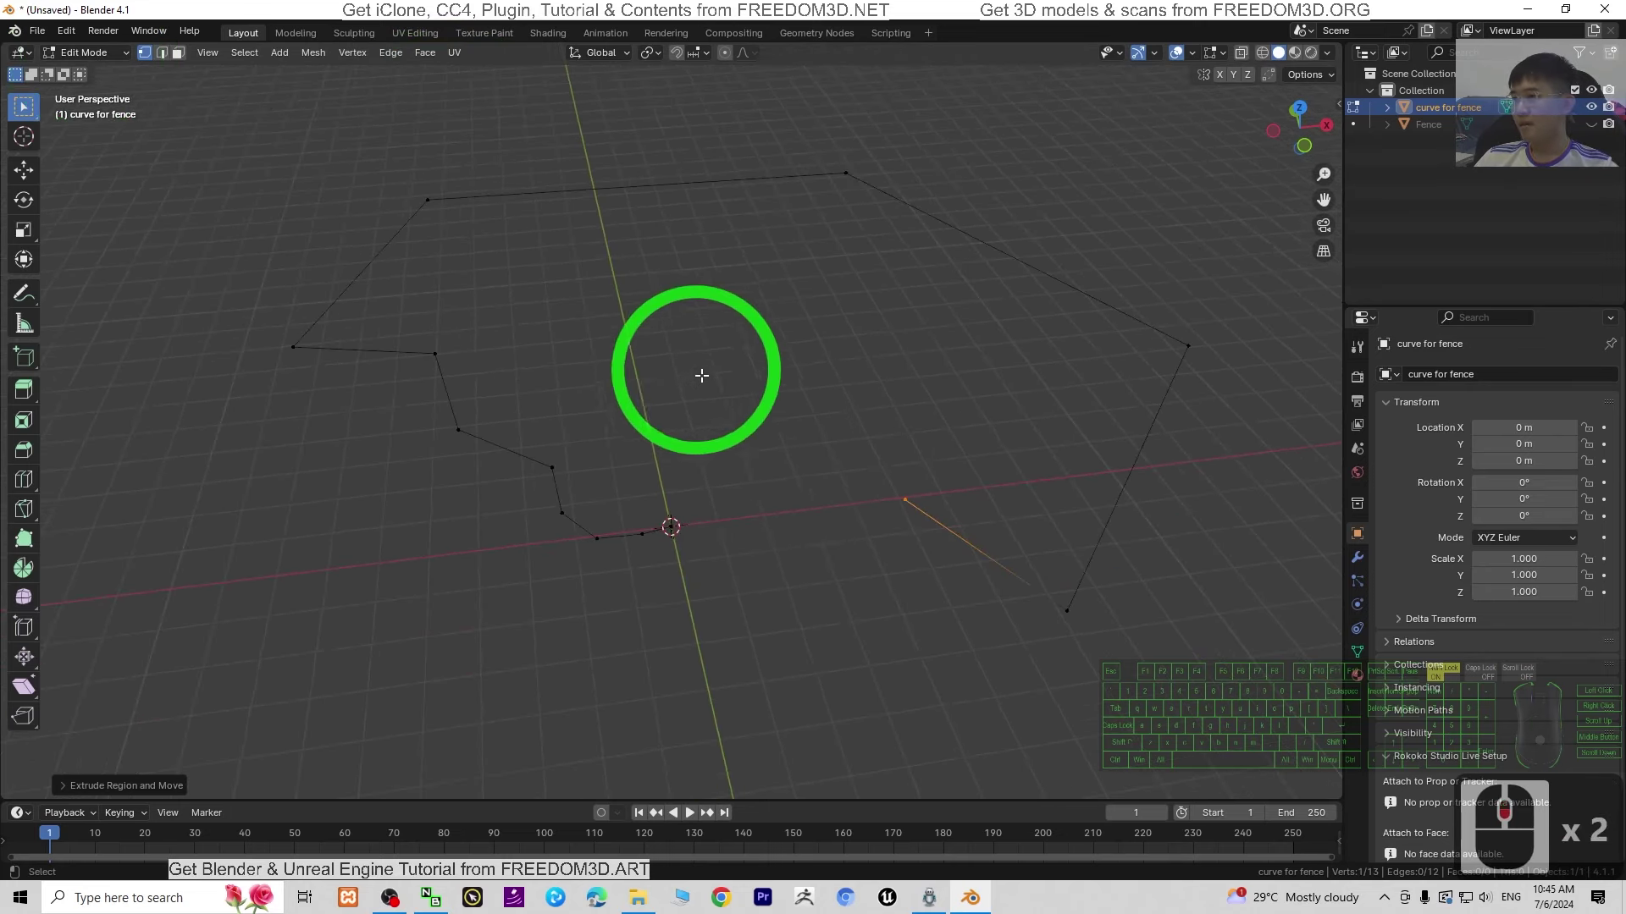
key("a")
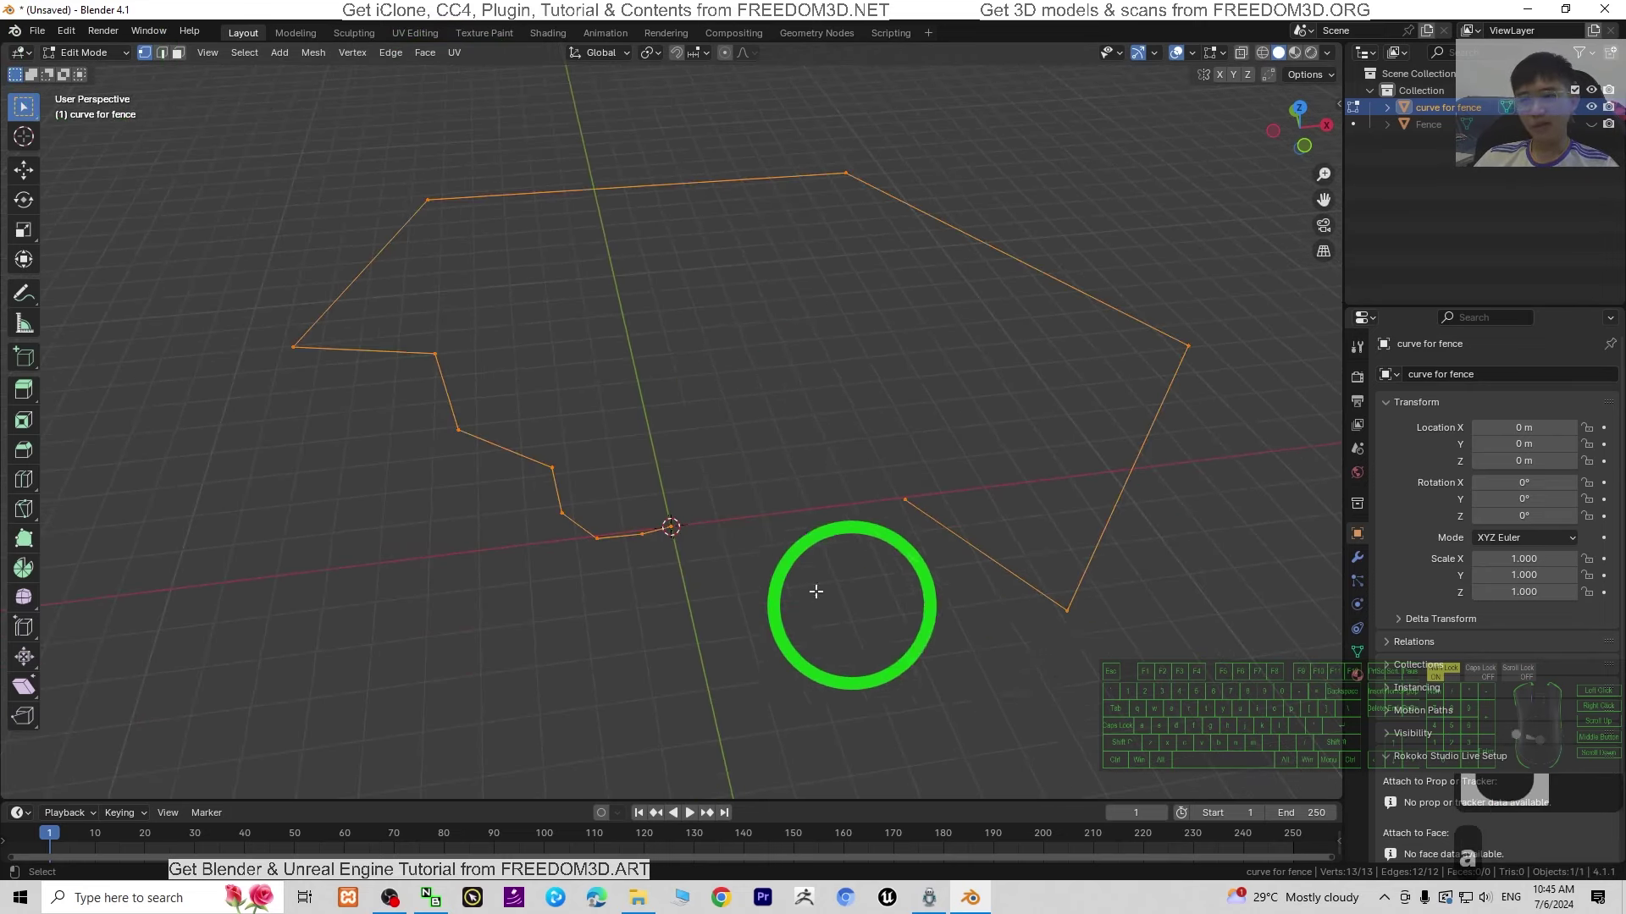
middle_click_drag(799, 494, 806, 533)
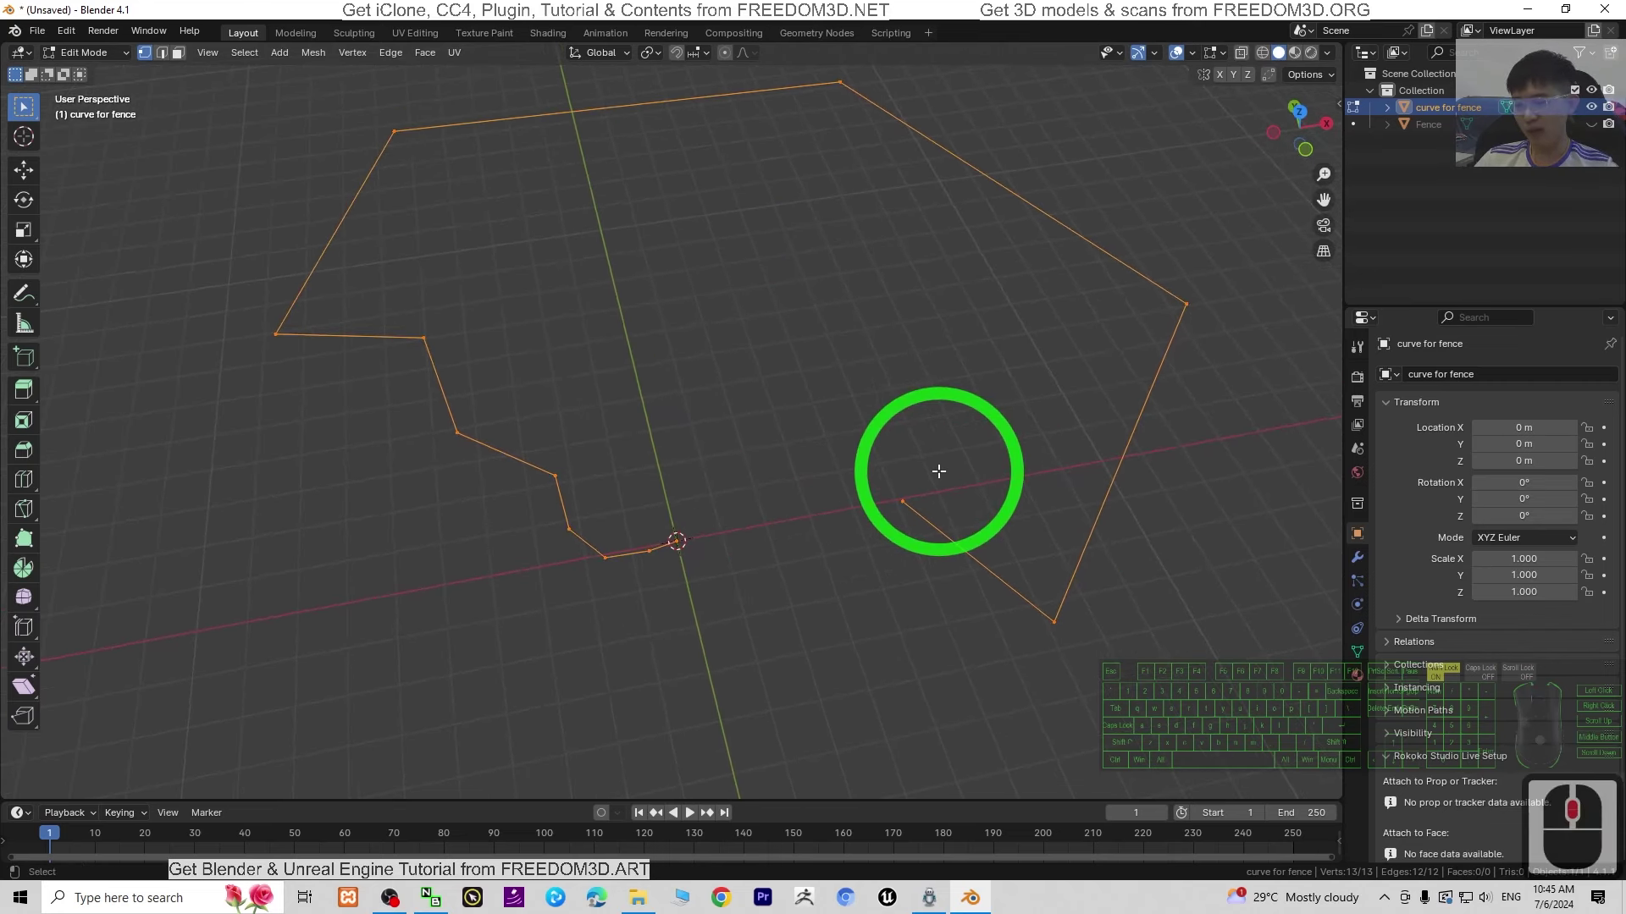
key("ctrl+b")
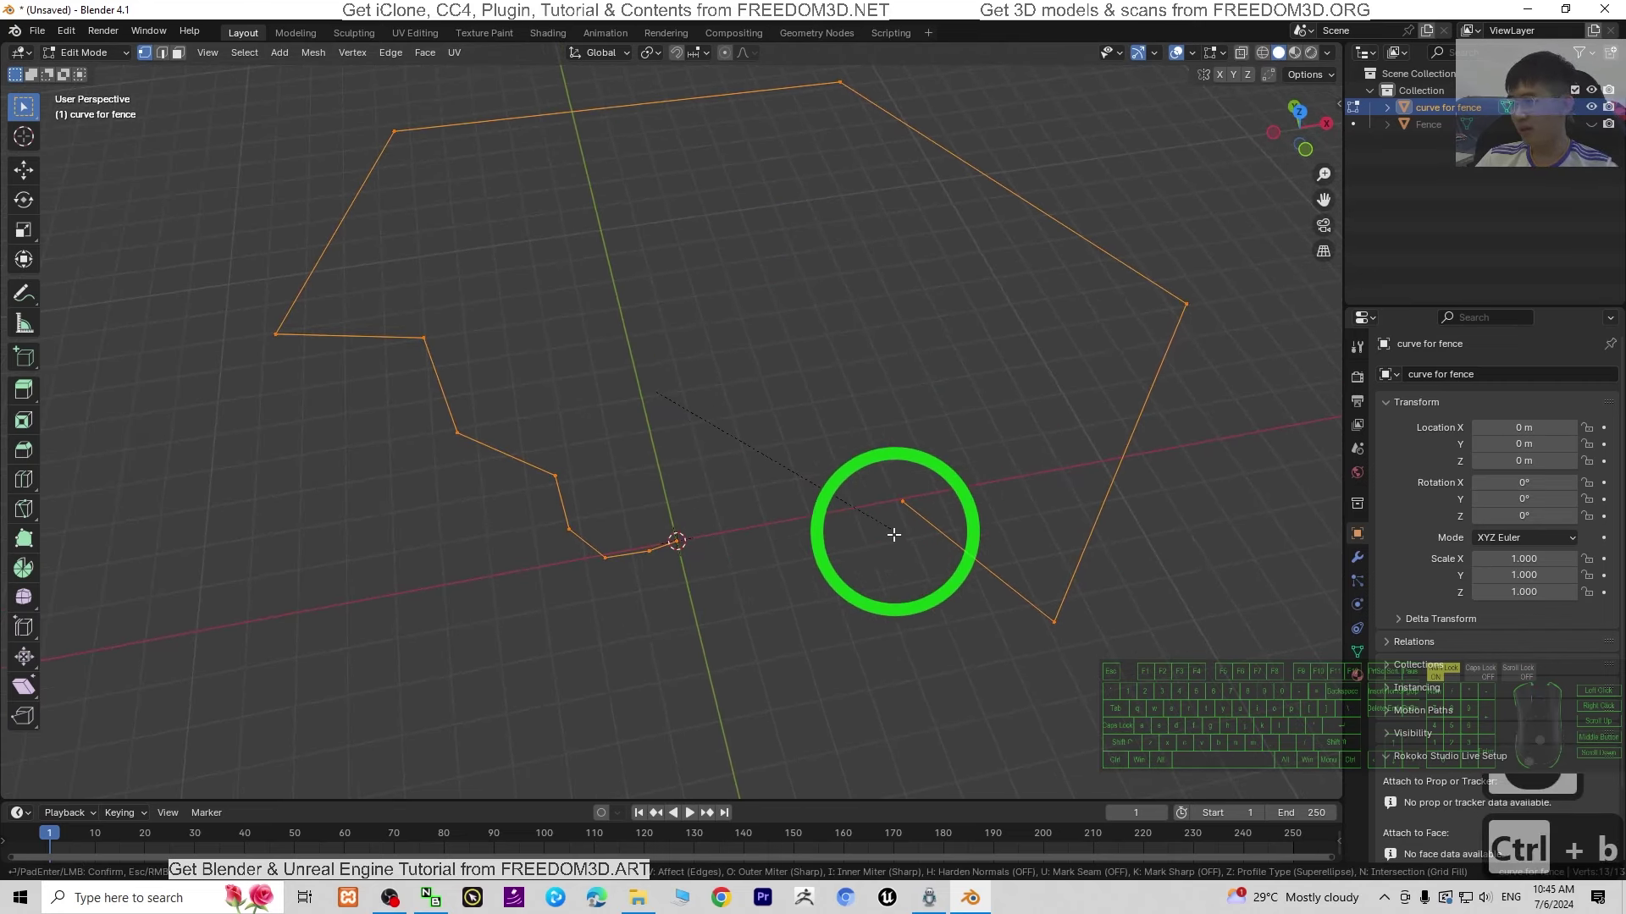
Bevel the outline's vertices at 0.33 m width with 4 segments, giving 57 vertices
left_click(885, 576)
left_click(81, 787)
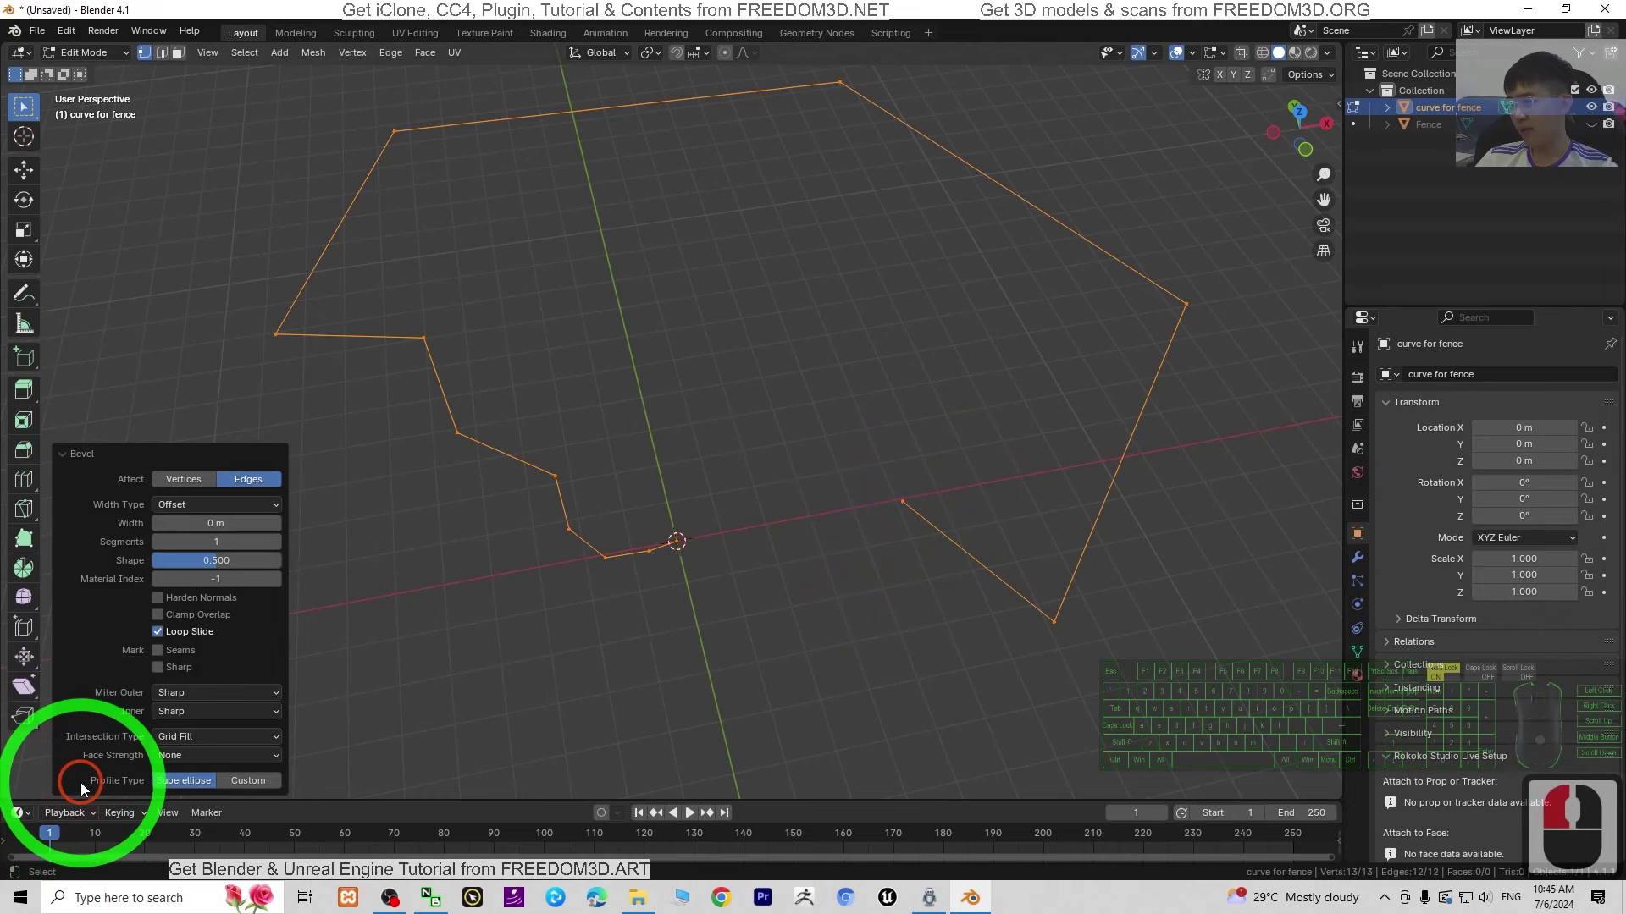
left_click(196, 480)
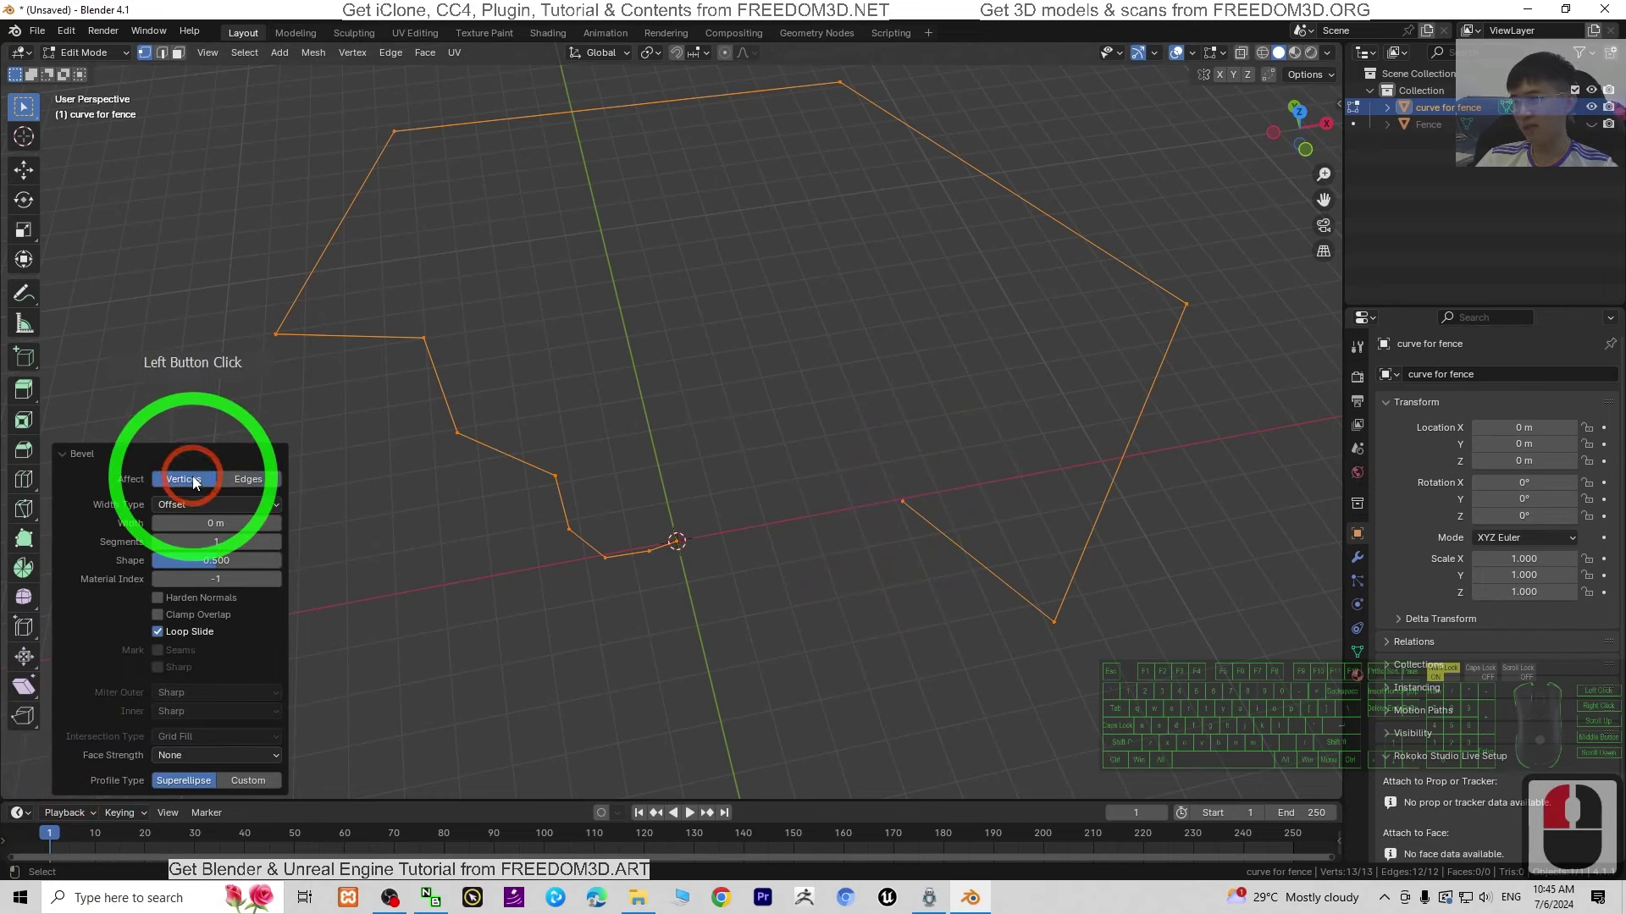
left_click_drag(191, 523, 1053, 620)
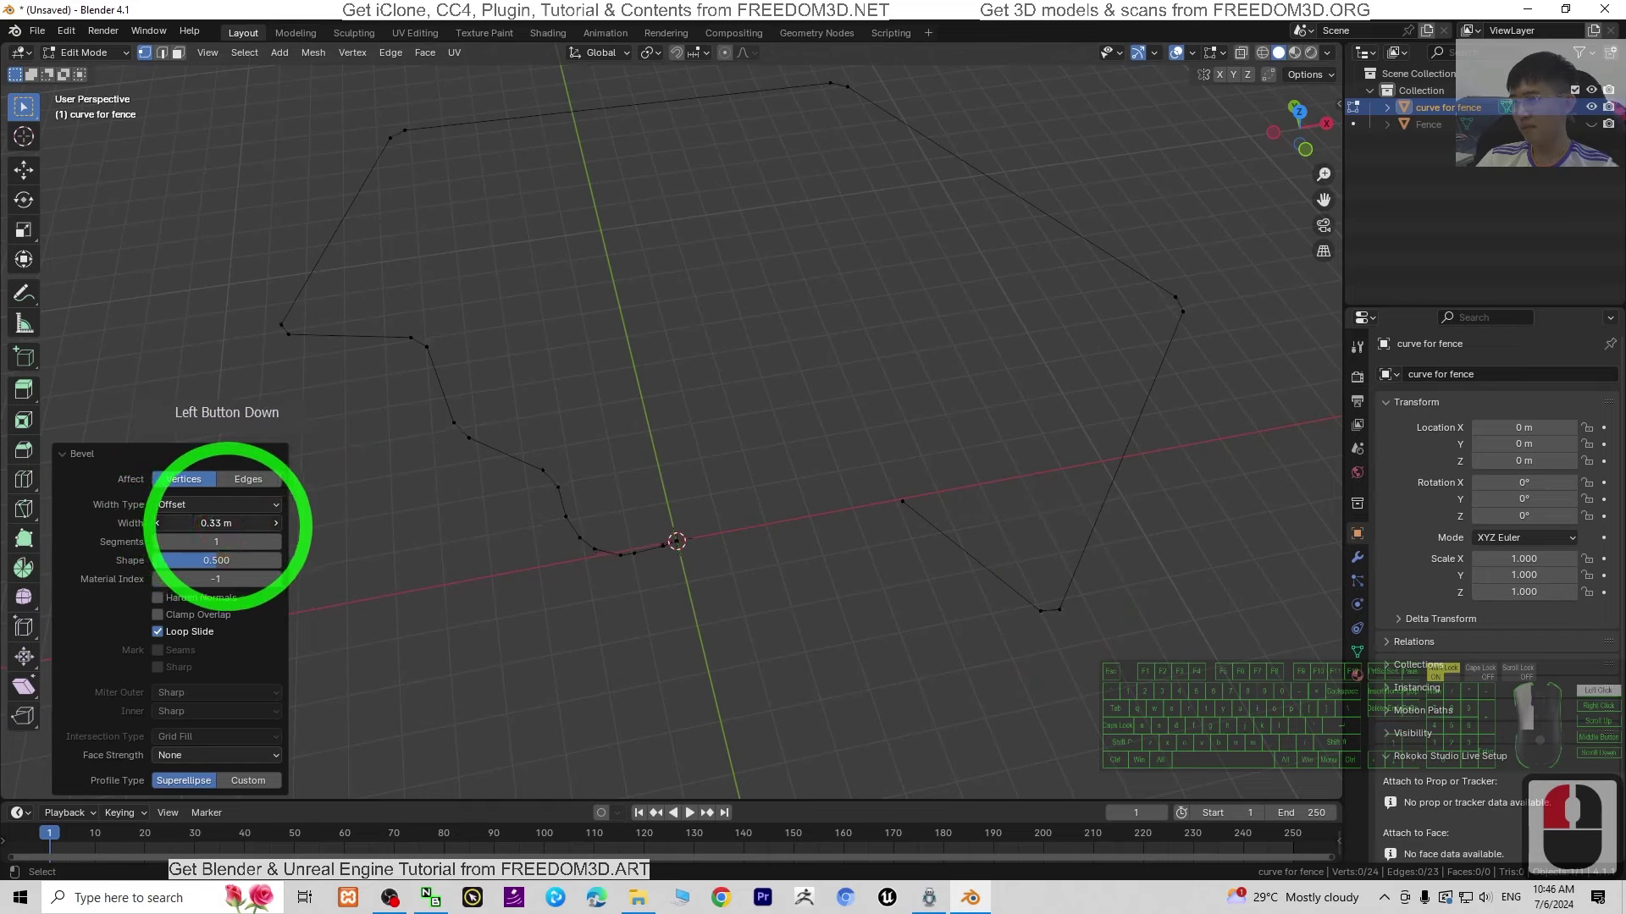
left_click_drag(228, 526, 216, 543)
middle_click_drag(716, 644, 617, 566)
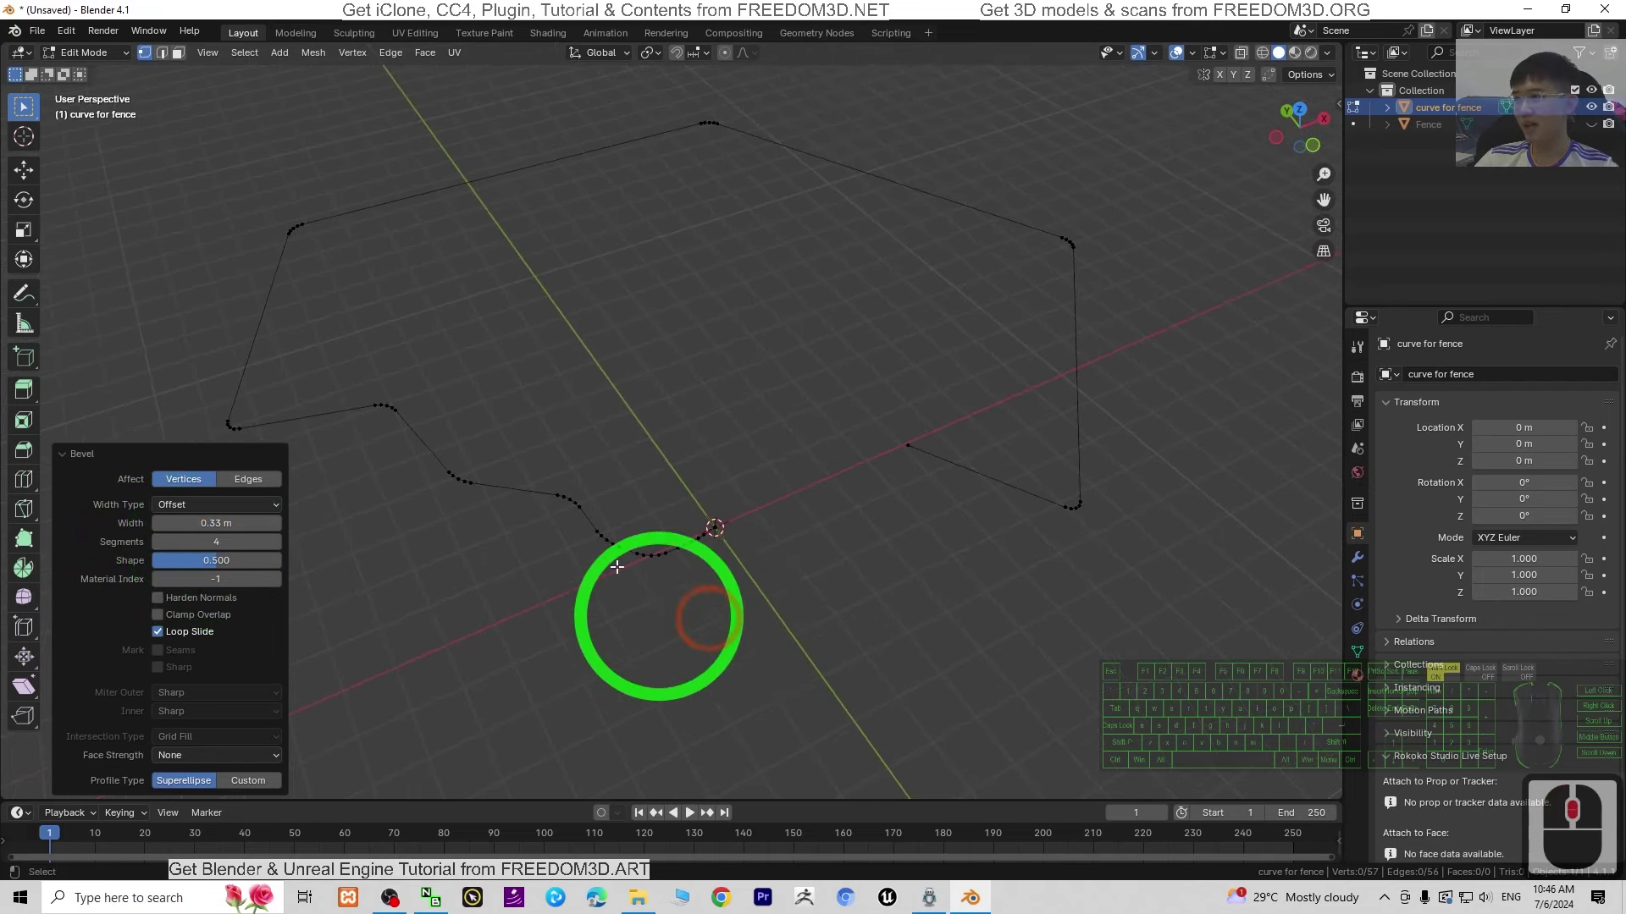
Switch back to Object Mode and orbit around the rounded outline
left_click(75, 56)
left_click(80, 73)
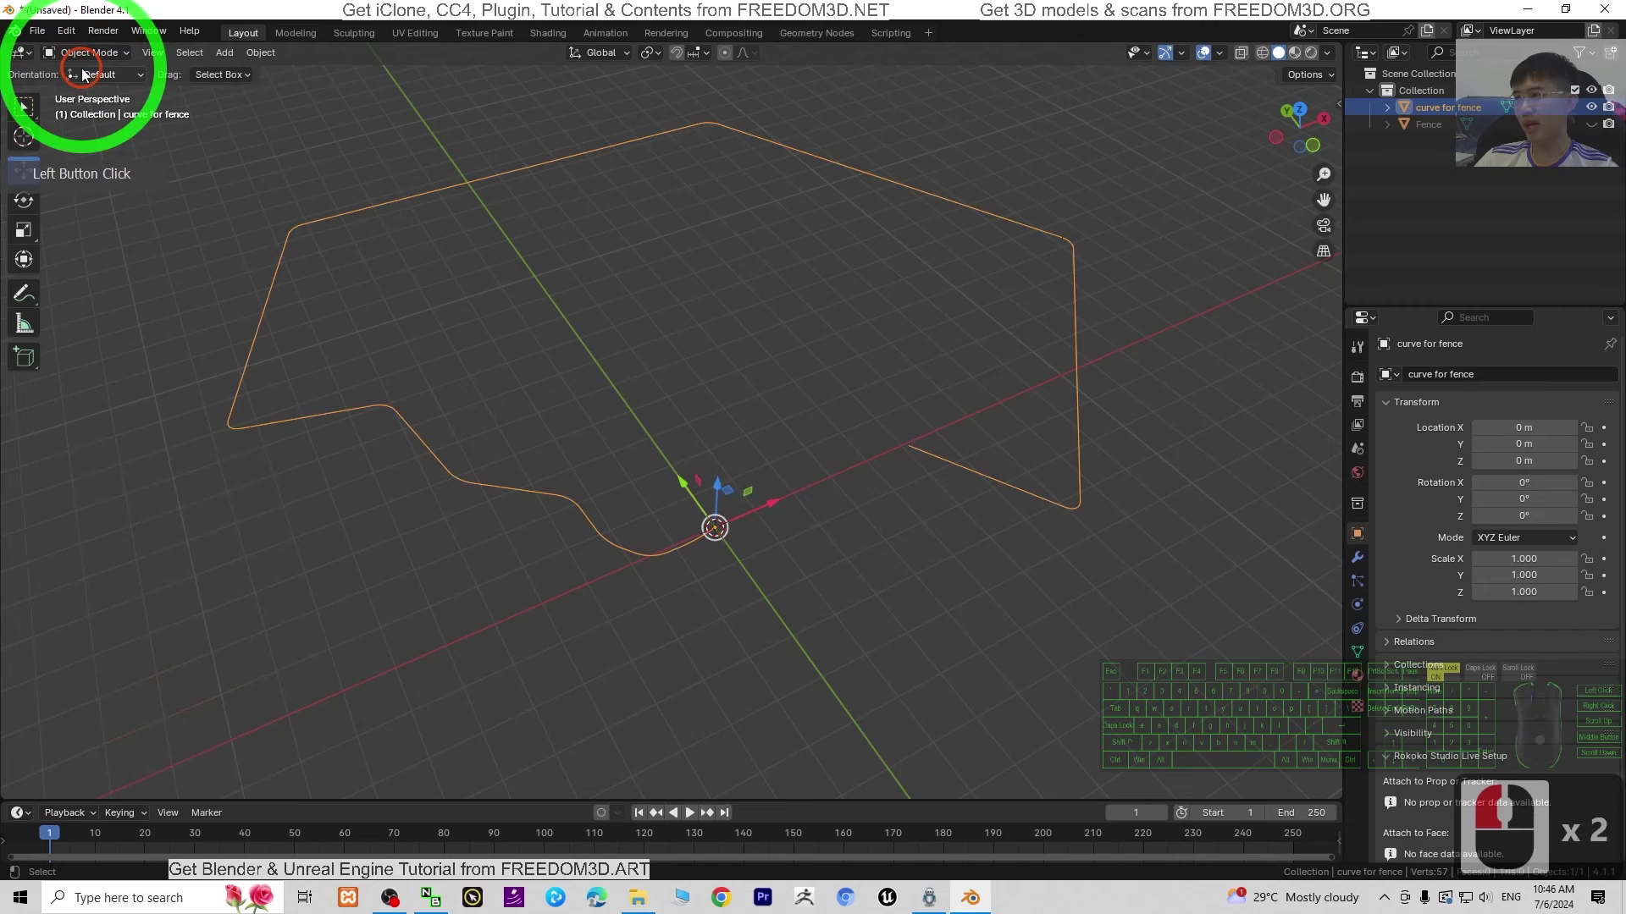
scroll(845, 435, "up", 3)
scroll(954, 606, "down", 2)
middle_click_drag(955, 611, 955, 570)
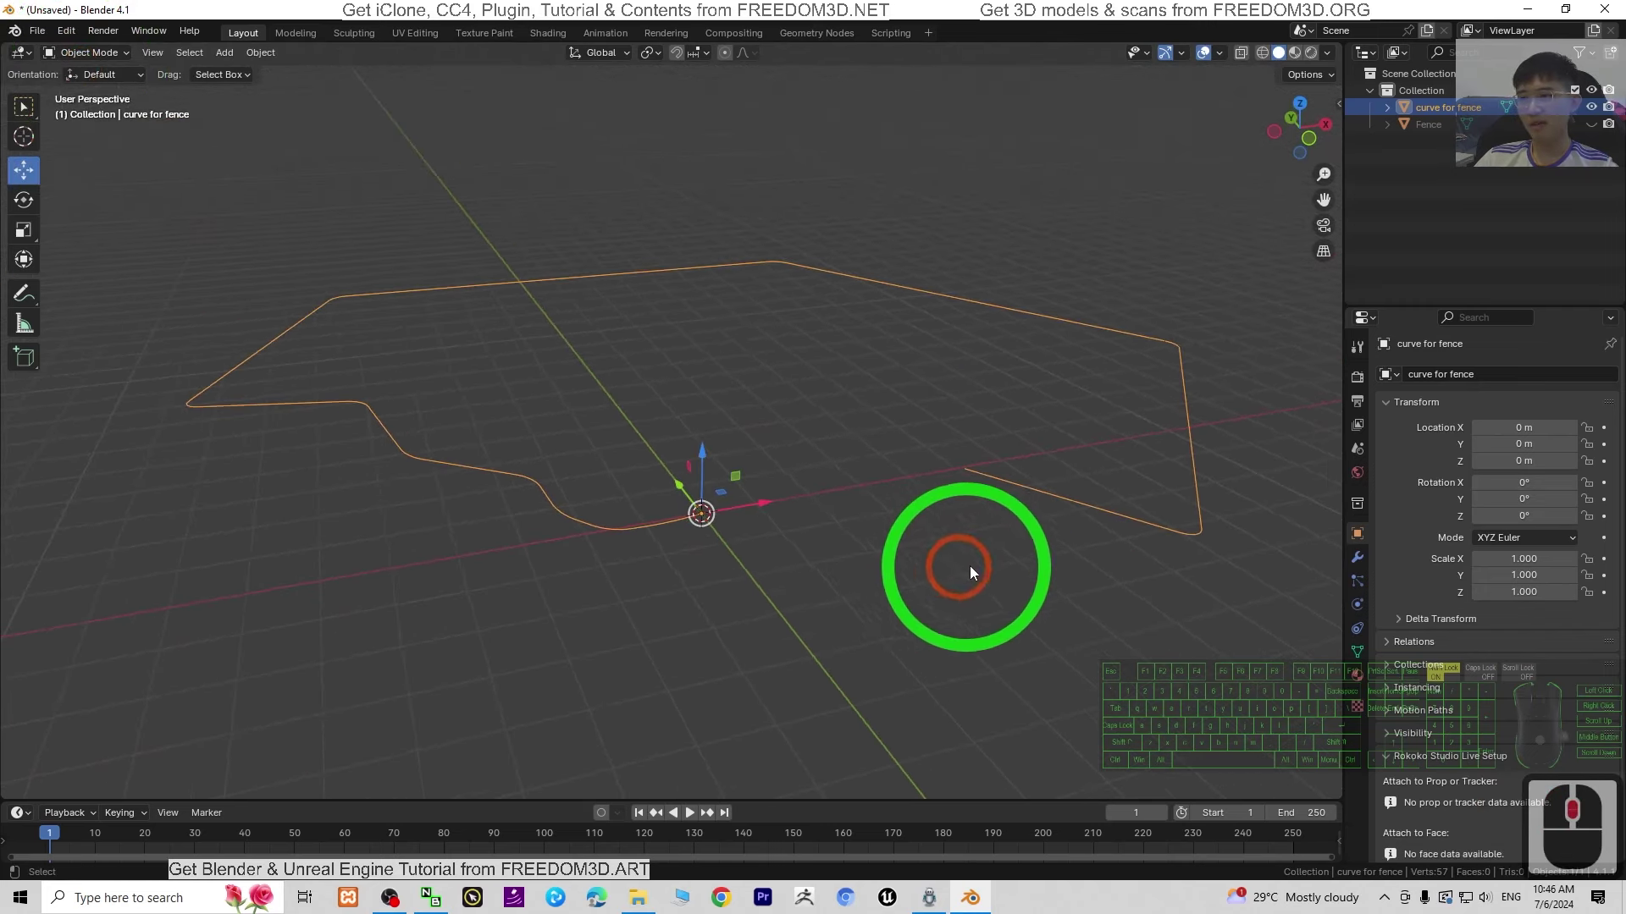
scroll(954, 570, "up", 4)
scroll(800, 453, "down", 4)
middle_click_drag(800, 453, 827, 490)
scroll(828, 528, "up", 2)
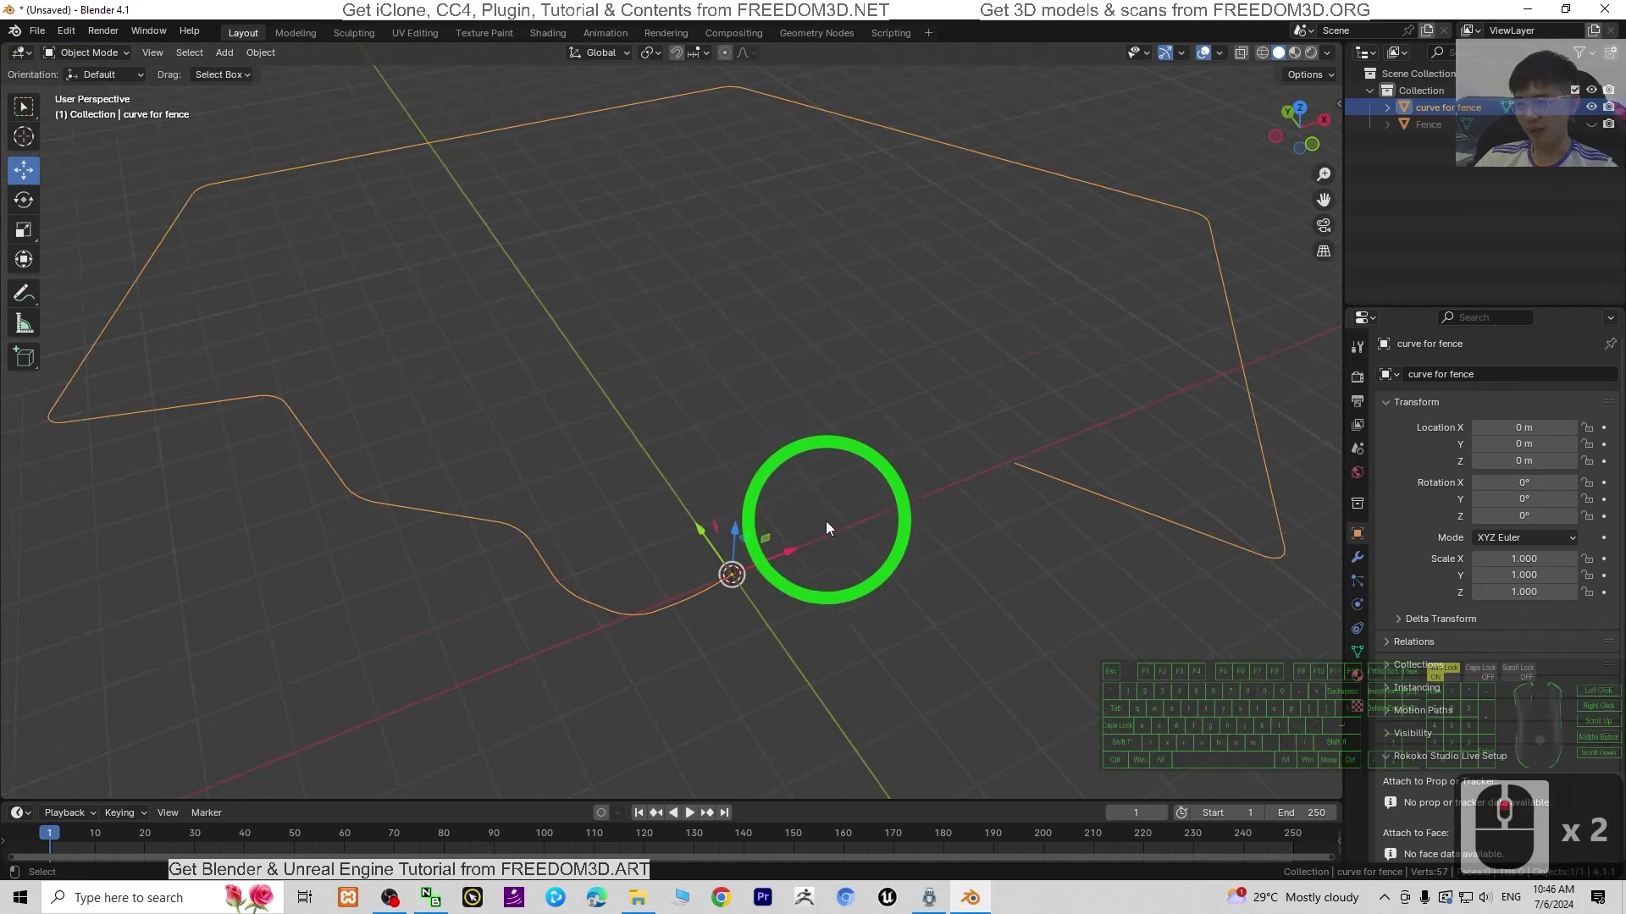
Convert the outline mesh into a Curve object from the right-click menu
right_click(428, 514)
mouse_move(333, 566)
left_click(435, 571)
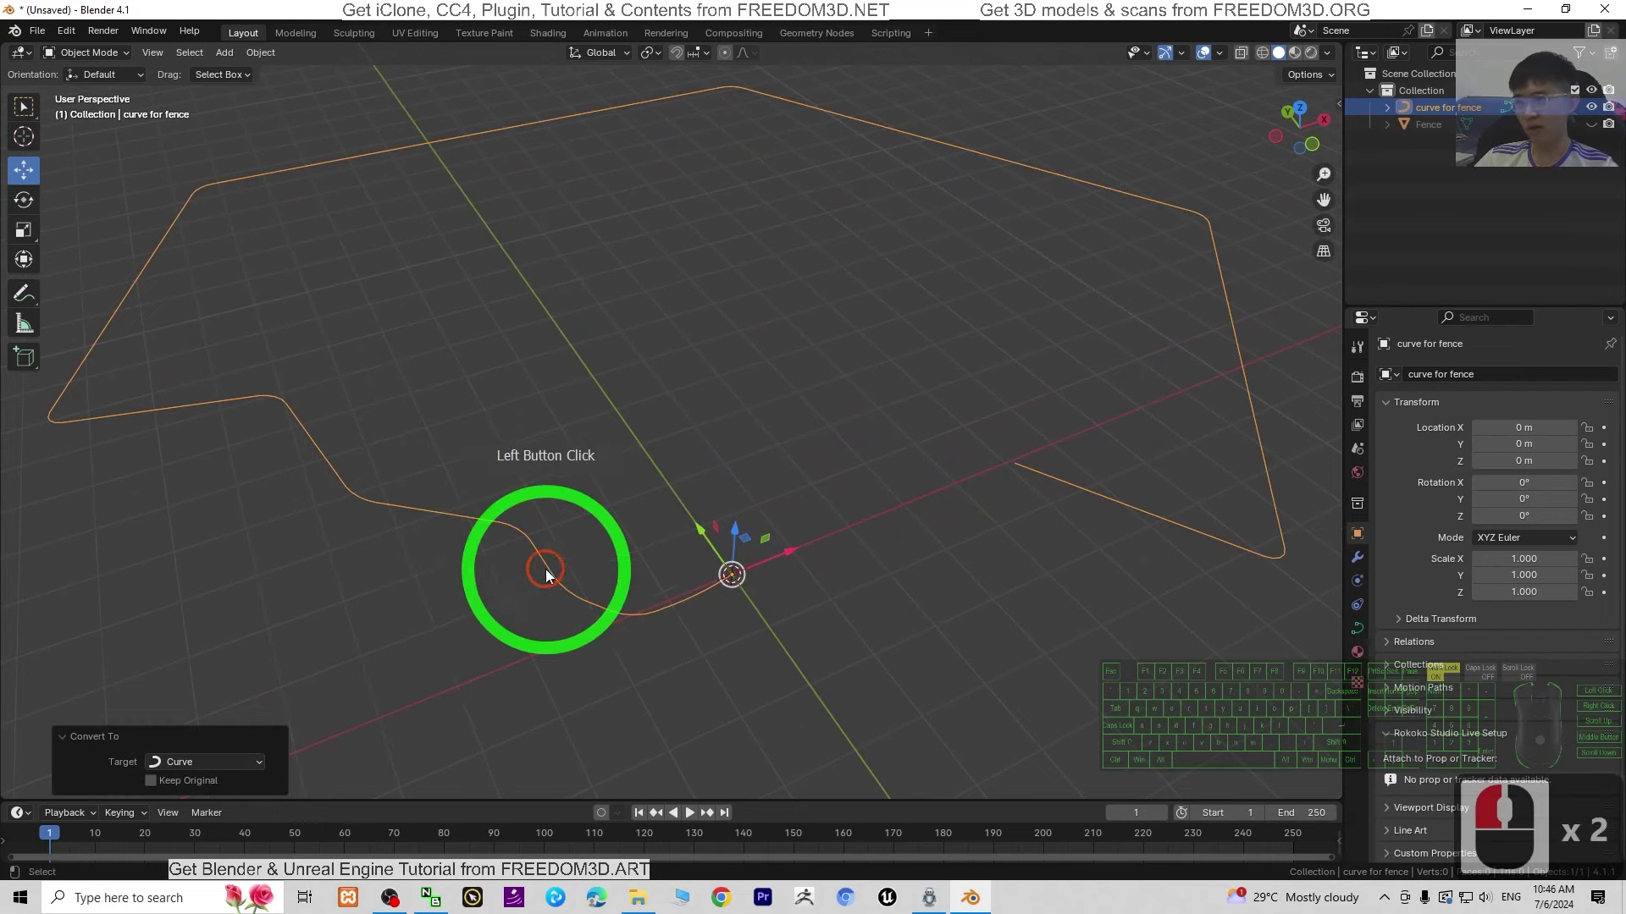
scroll(1013, 591, "up", 5)
scroll(1012, 591, "down", 3)
middle_click_drag(973, 631, 1005, 596, "shift")
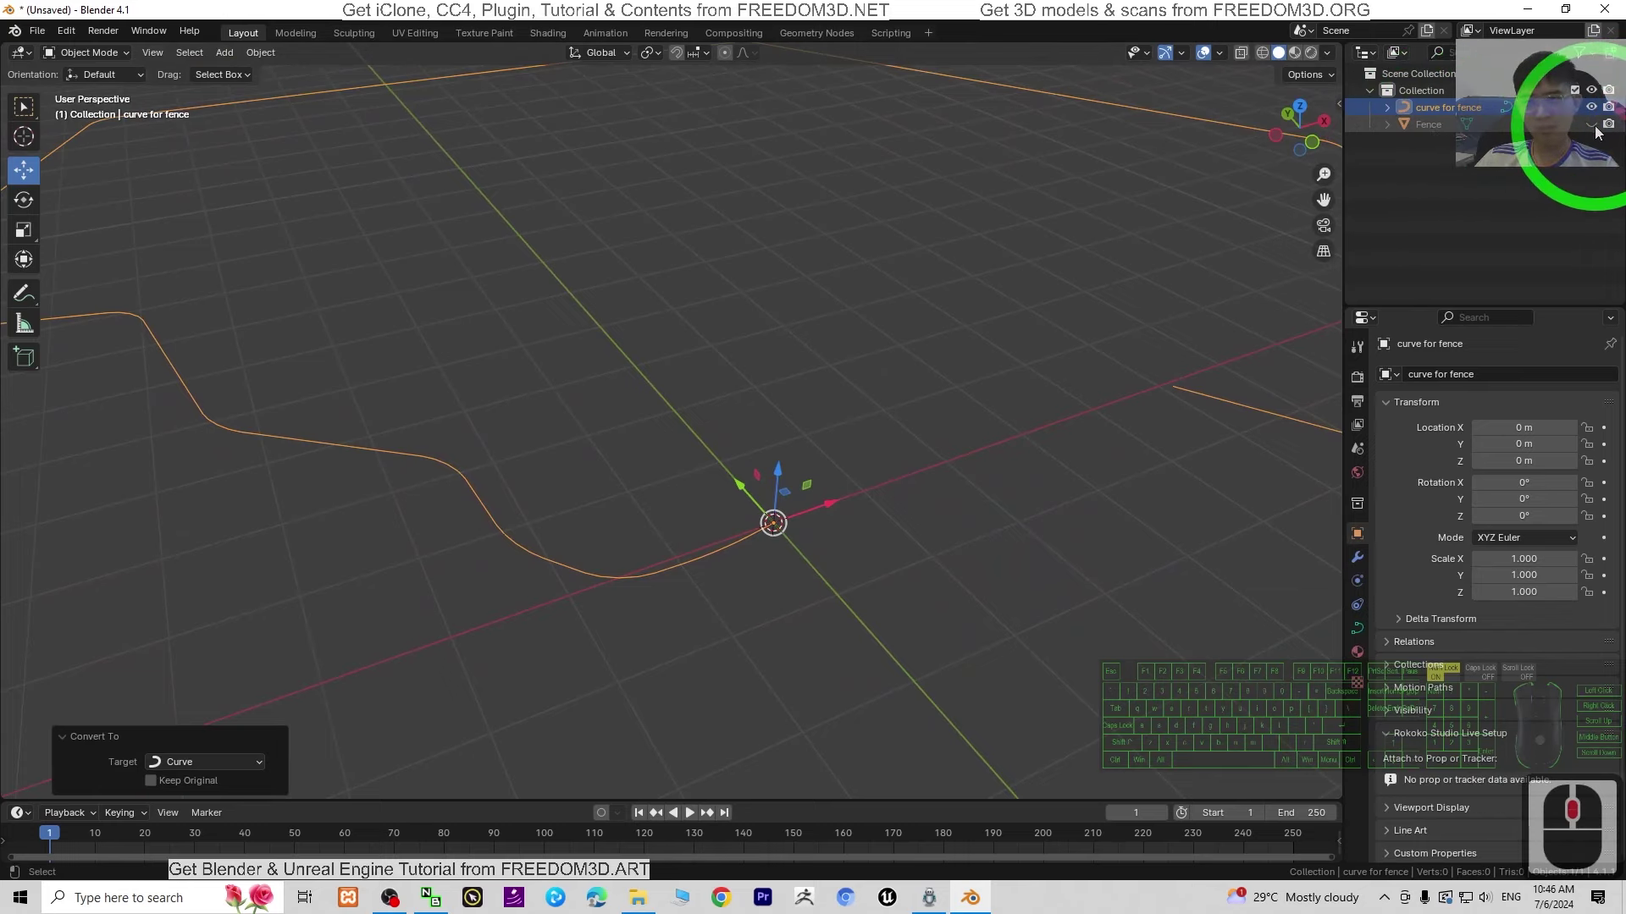
Select the Fence post and roughly rotate it around Z with the Rotate tool
scroll(898, 491, "up", 4)
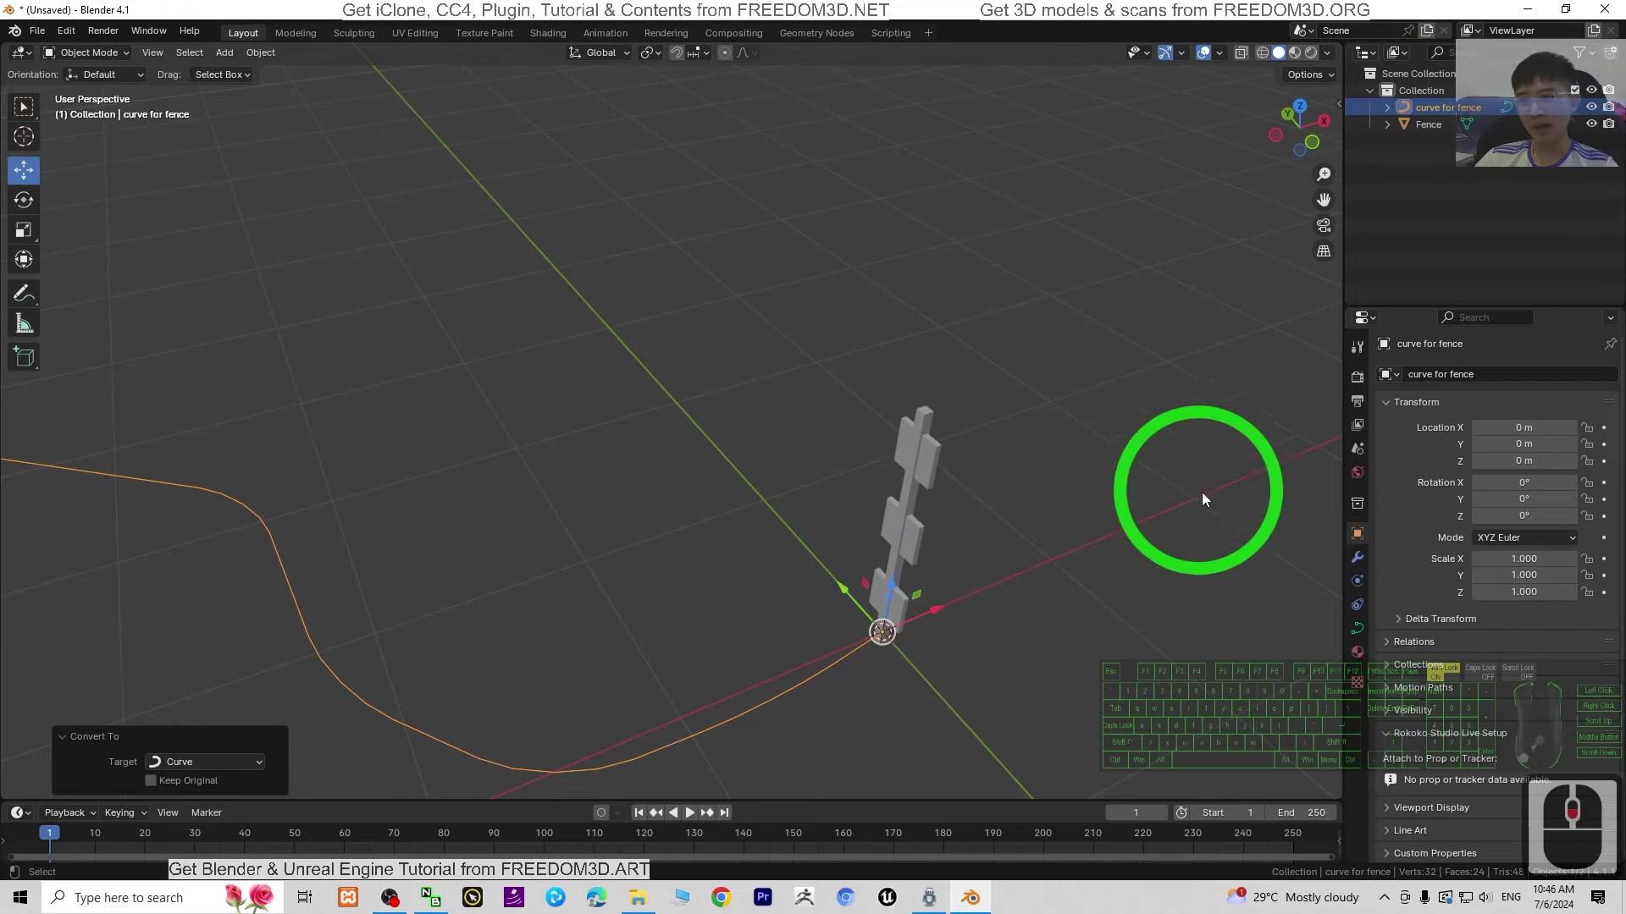
middle_click_drag(1202, 491, 1028, 540)
left_click(945, 466)
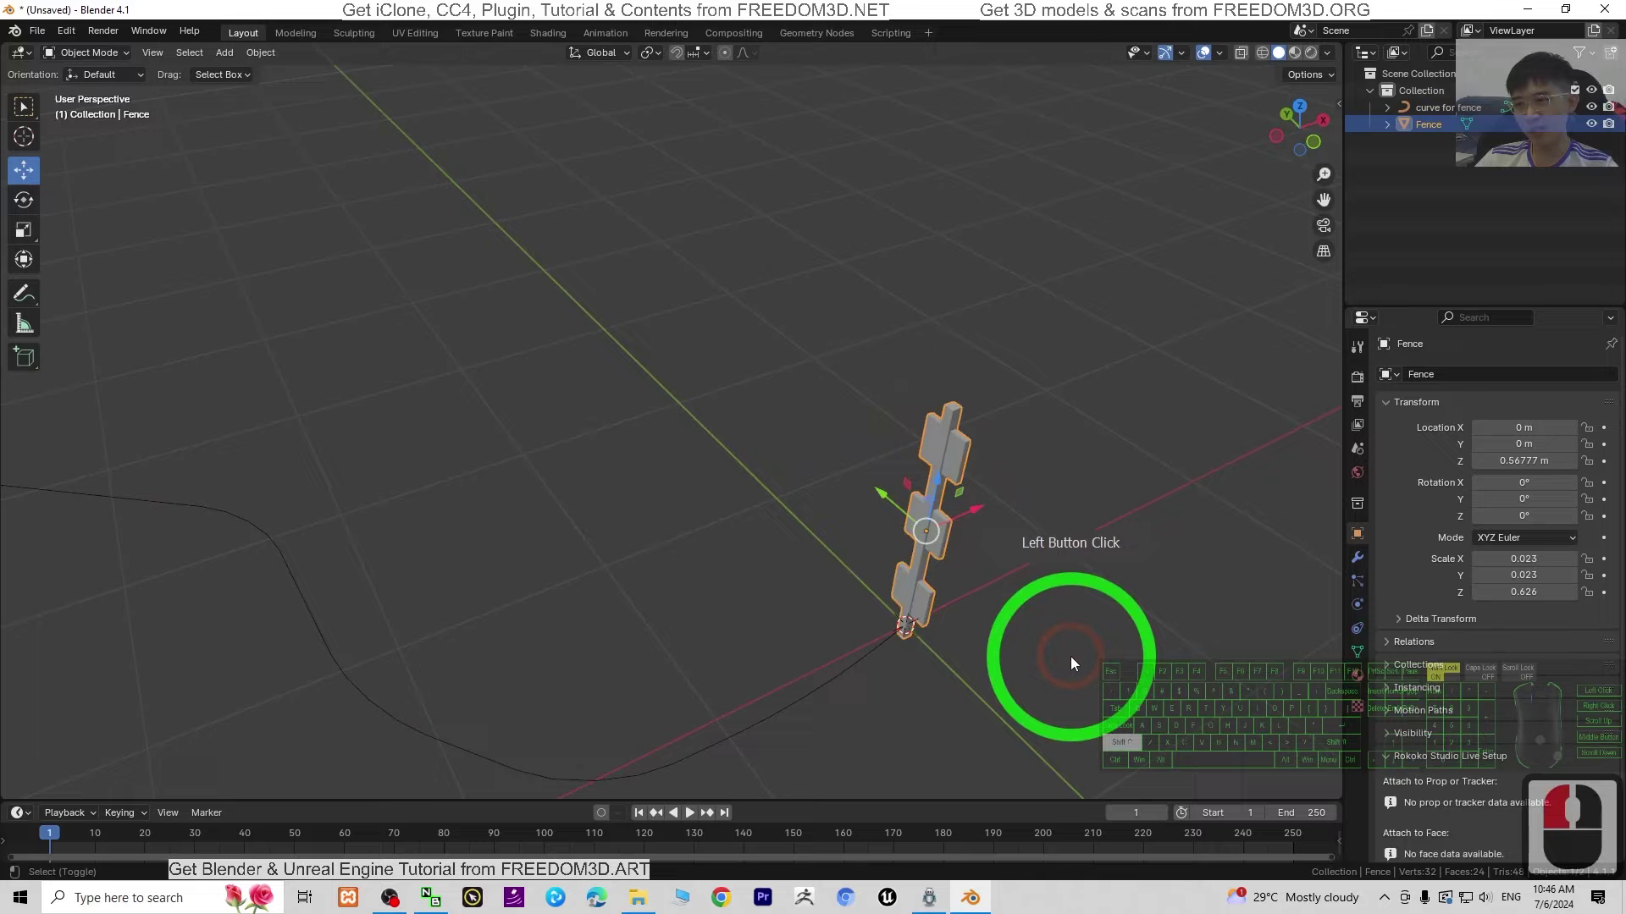
middle_click_drag(1070, 657, 967, 563, "shift")
middle_click_drag(847, 501, 804, 502)
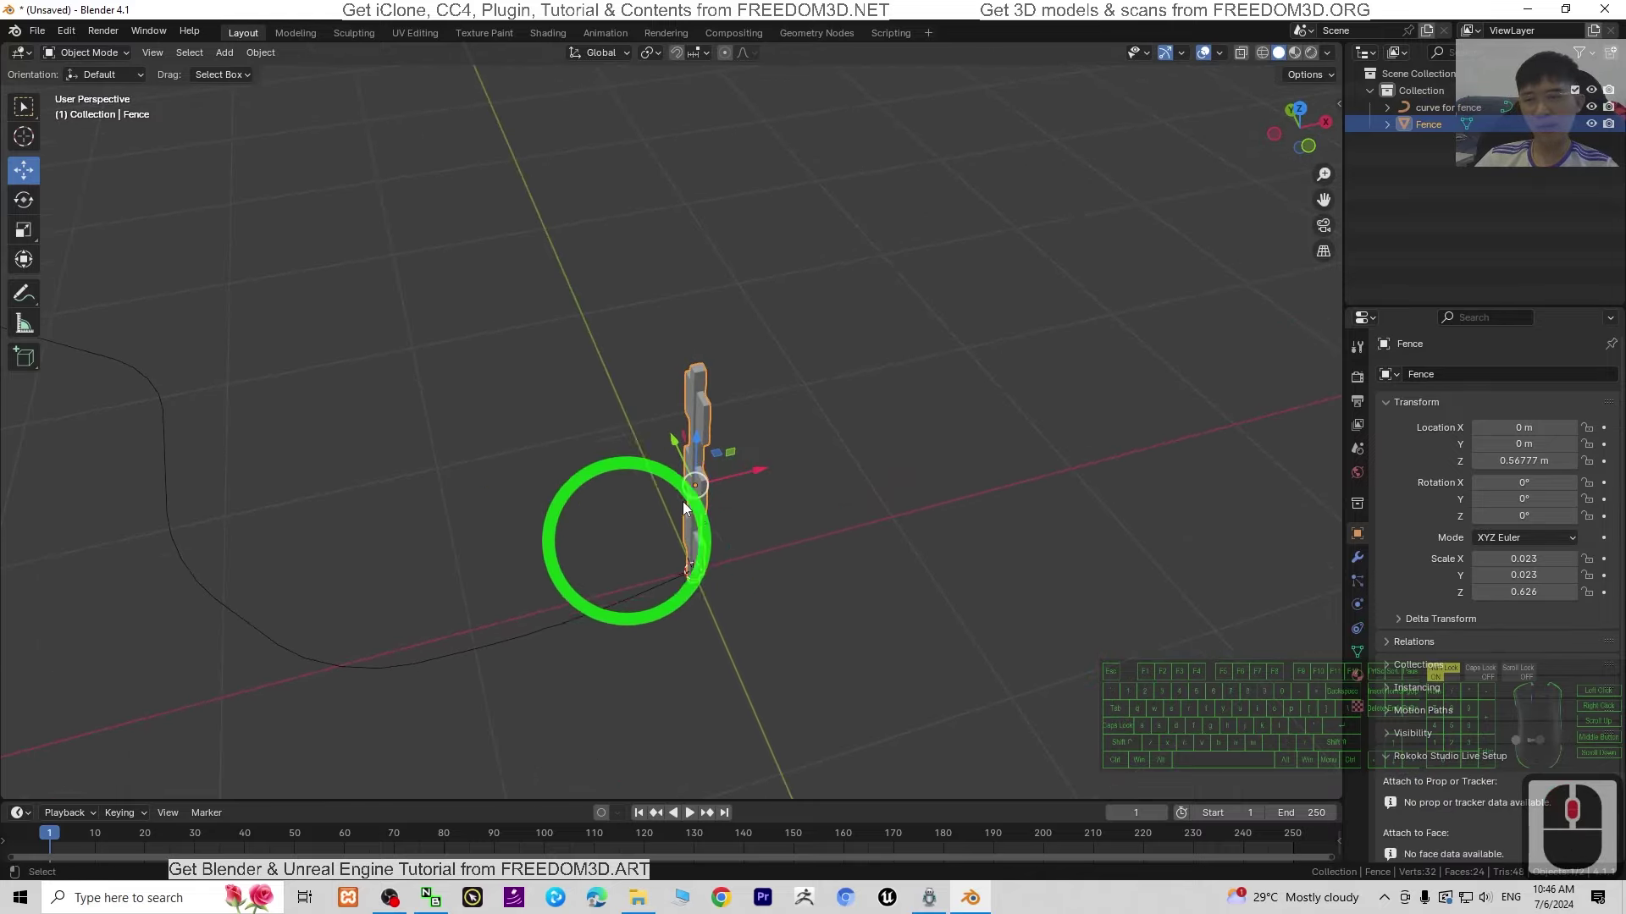
scroll(683, 501, "up", 3)
scroll(793, 510, "down", 2)
left_click(23, 200)
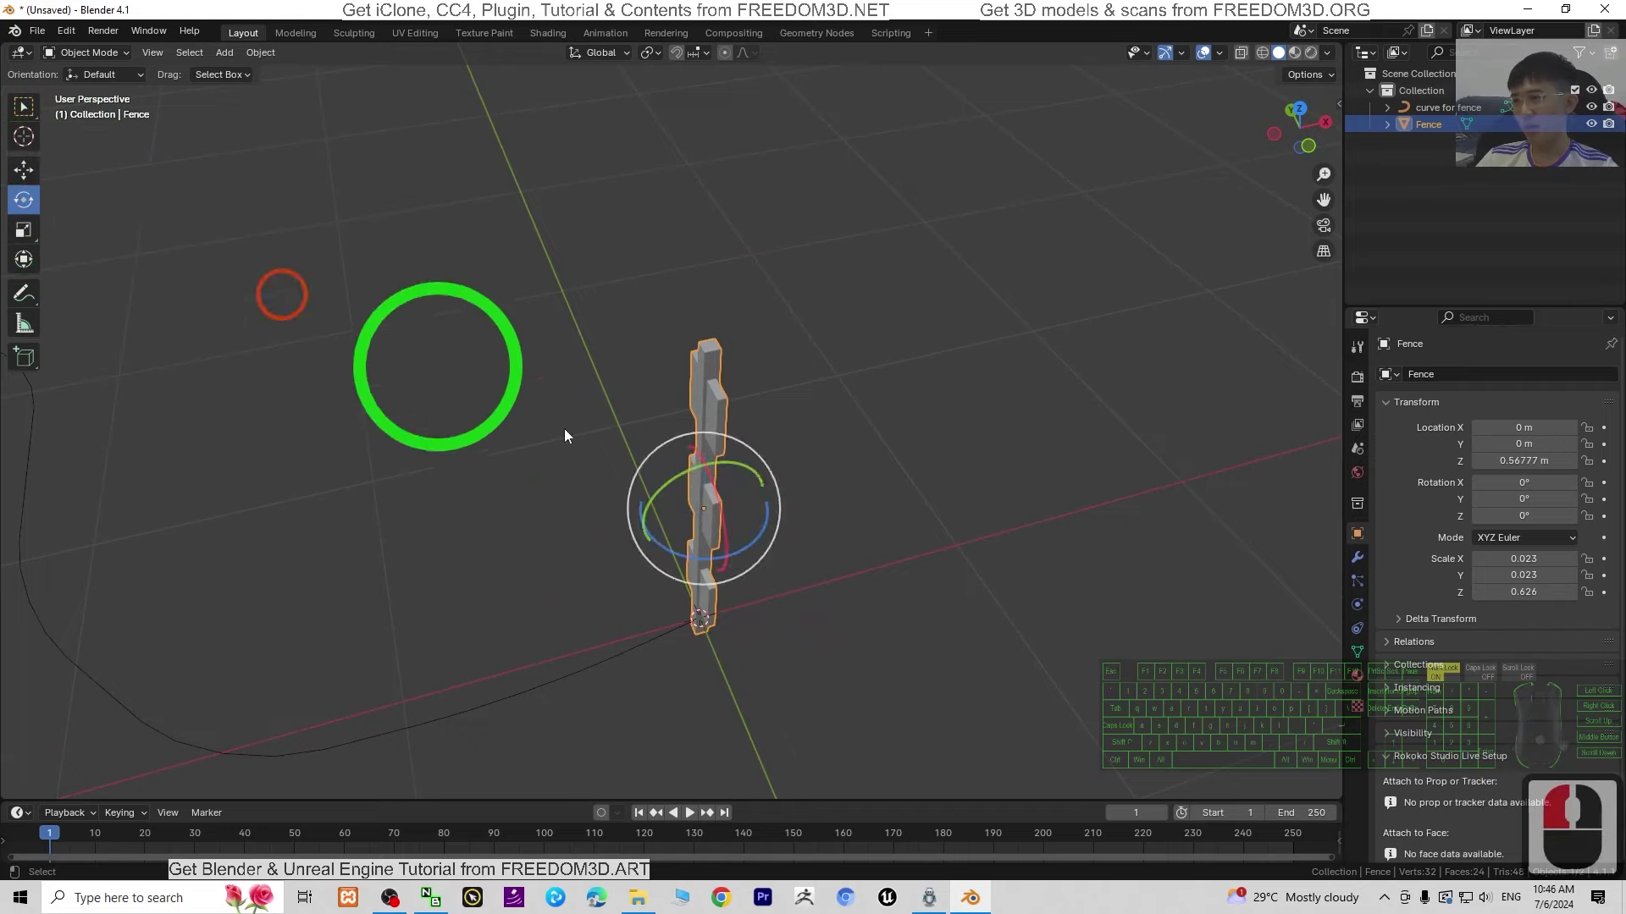
left_click_drag(725, 562, 759, 556)
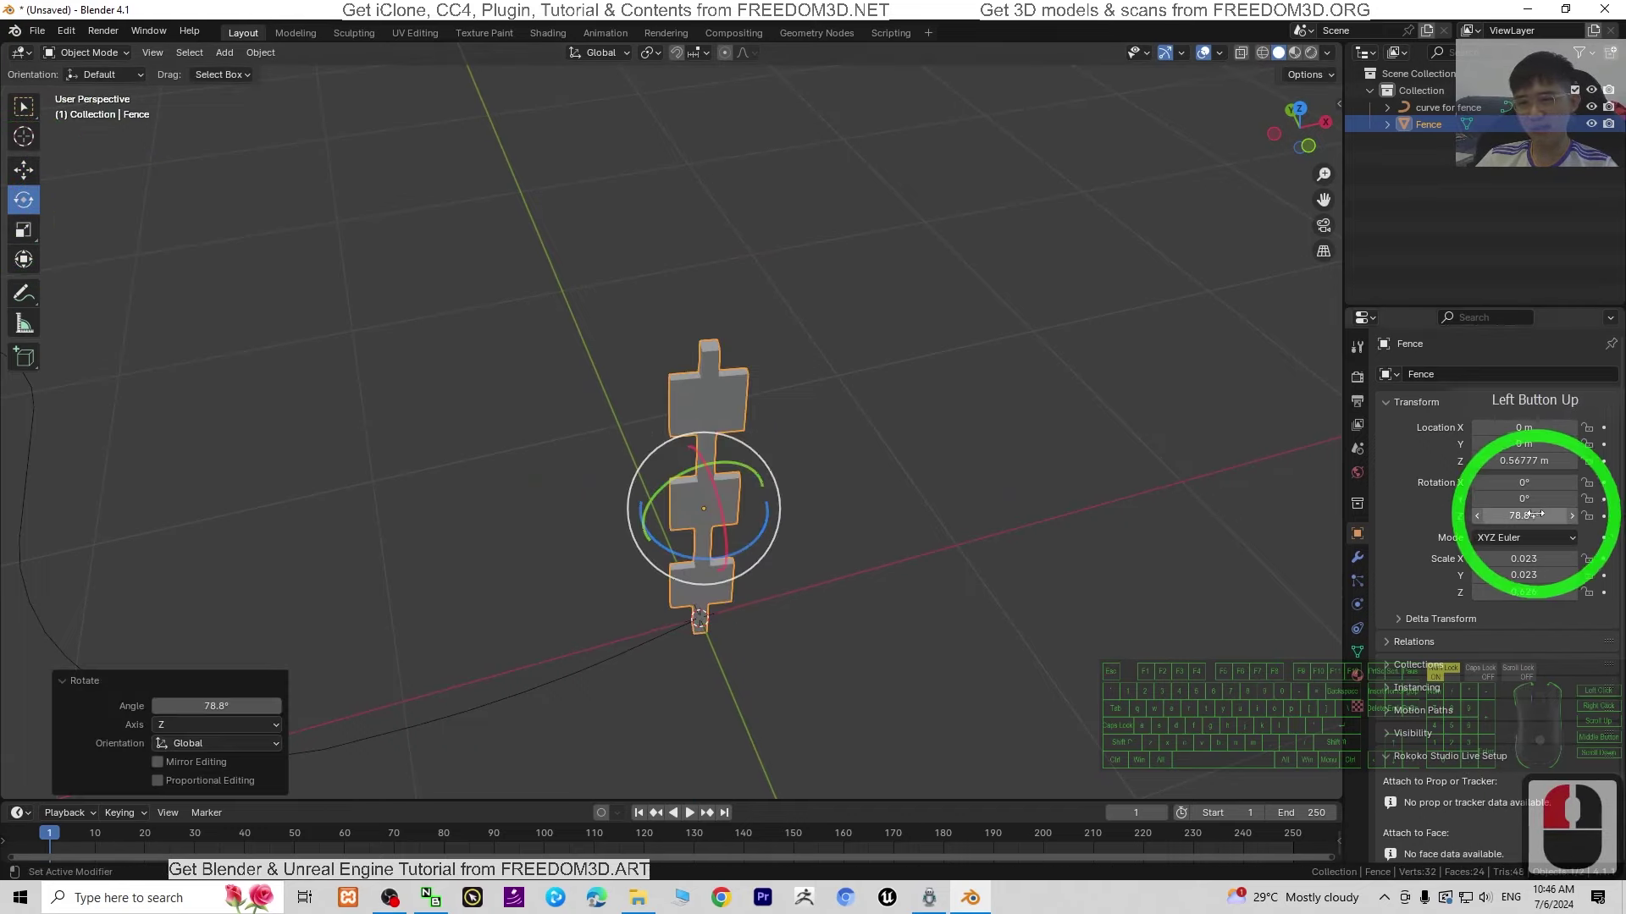
Set the Fence's Z rotation to exactly 90°
double_click(1522, 515)
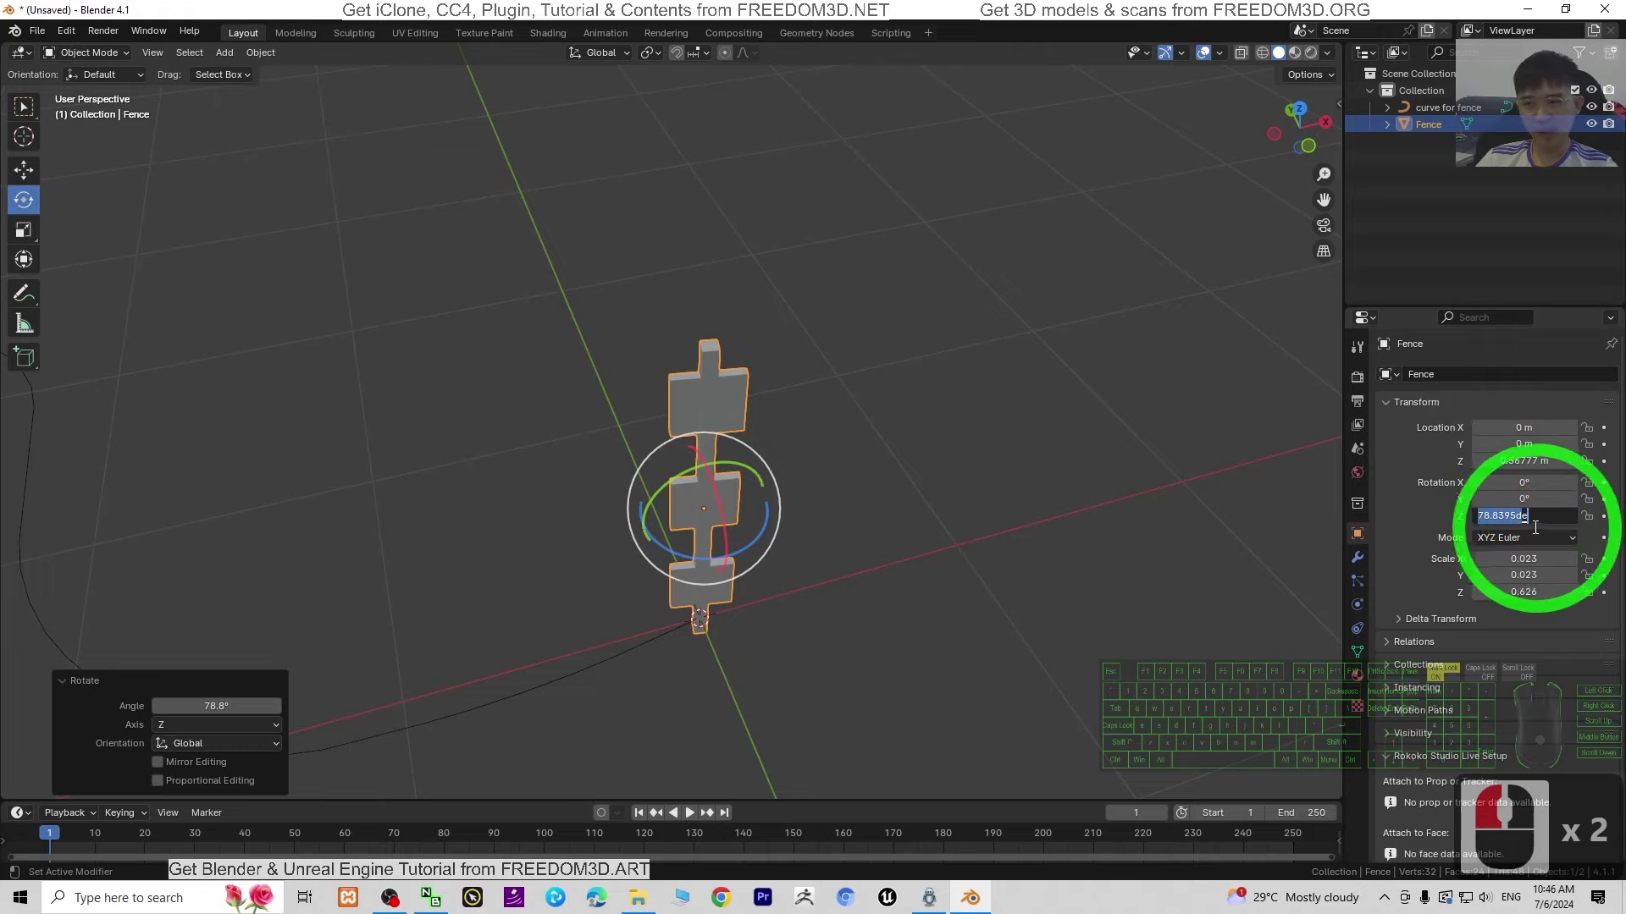
left_click_drag(1550, 517, 1381, 510)
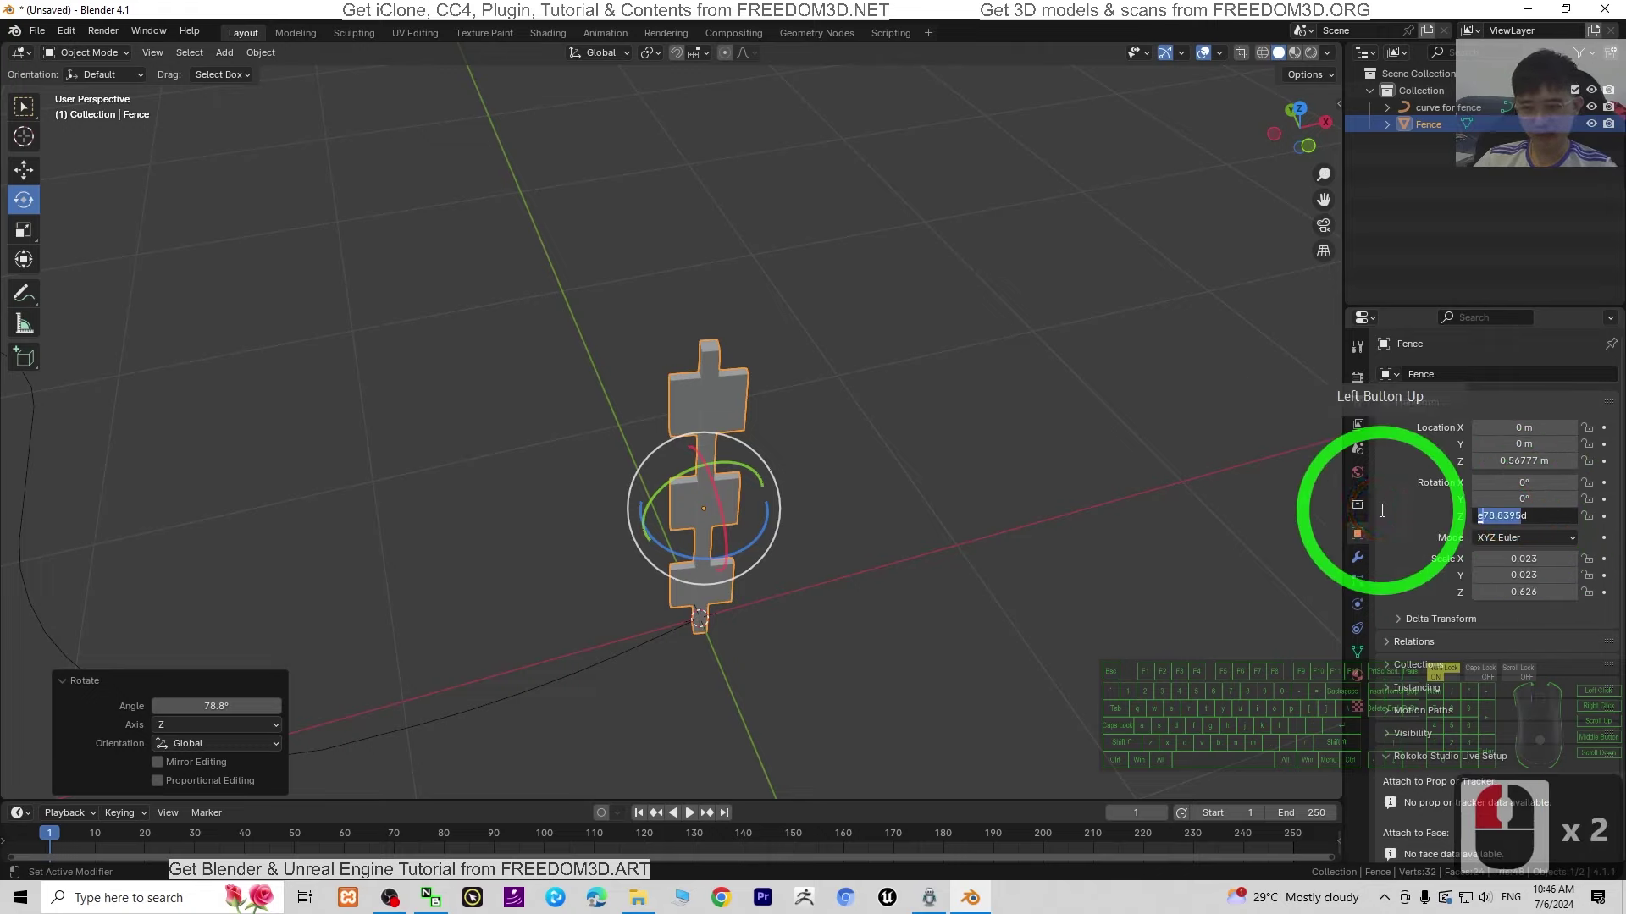
type("90e")
key("shift")
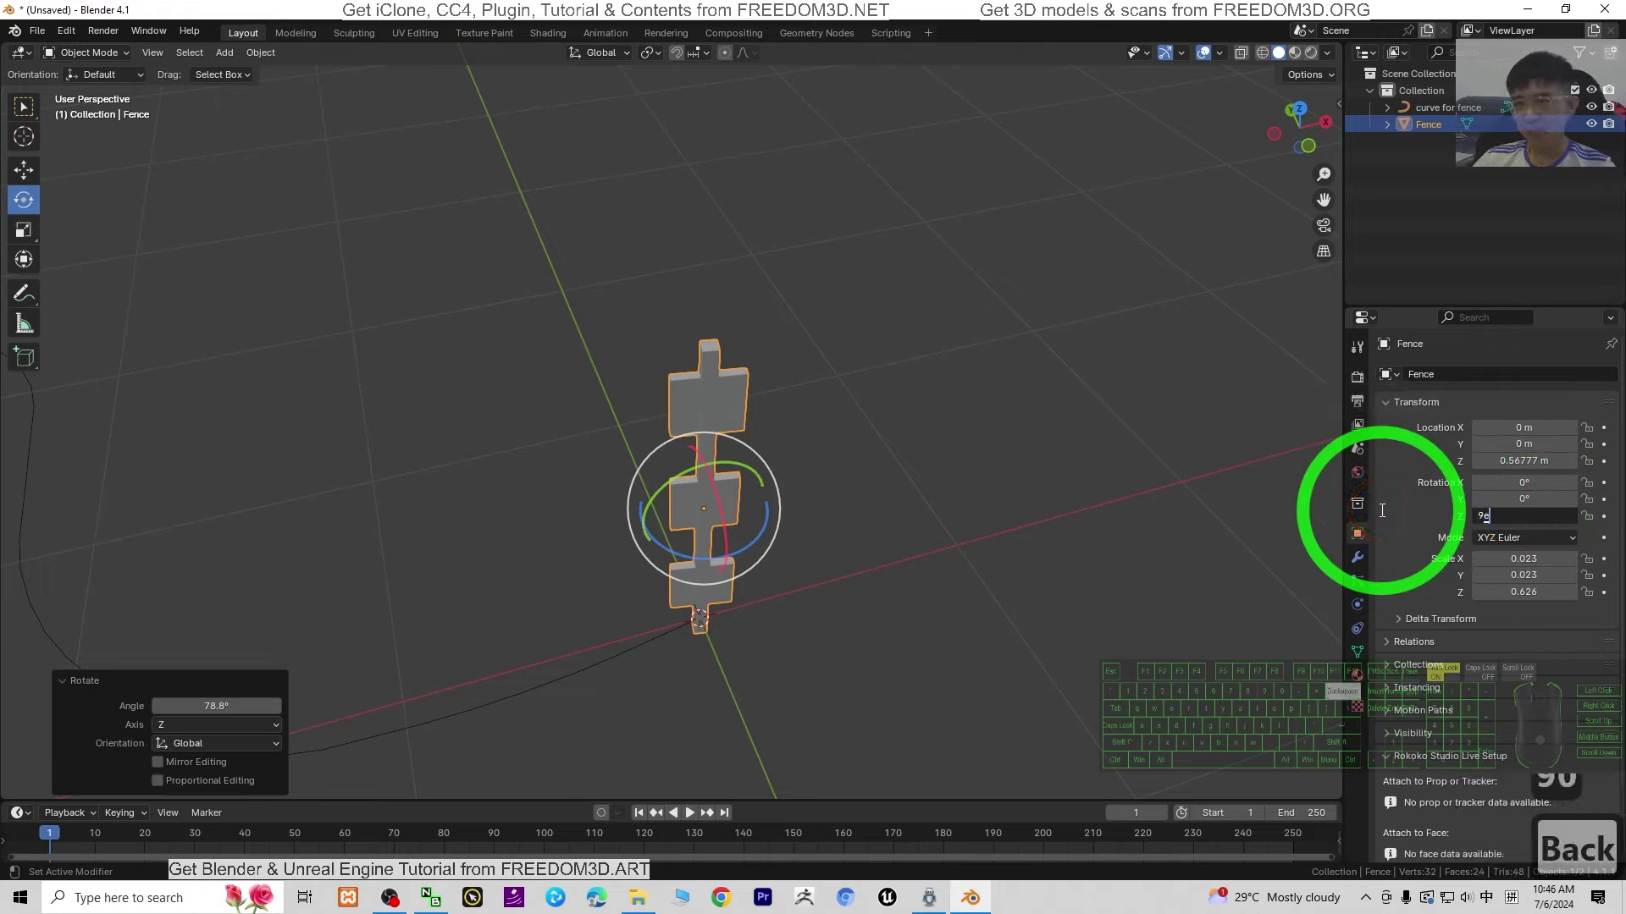
left_click(1077, 582)
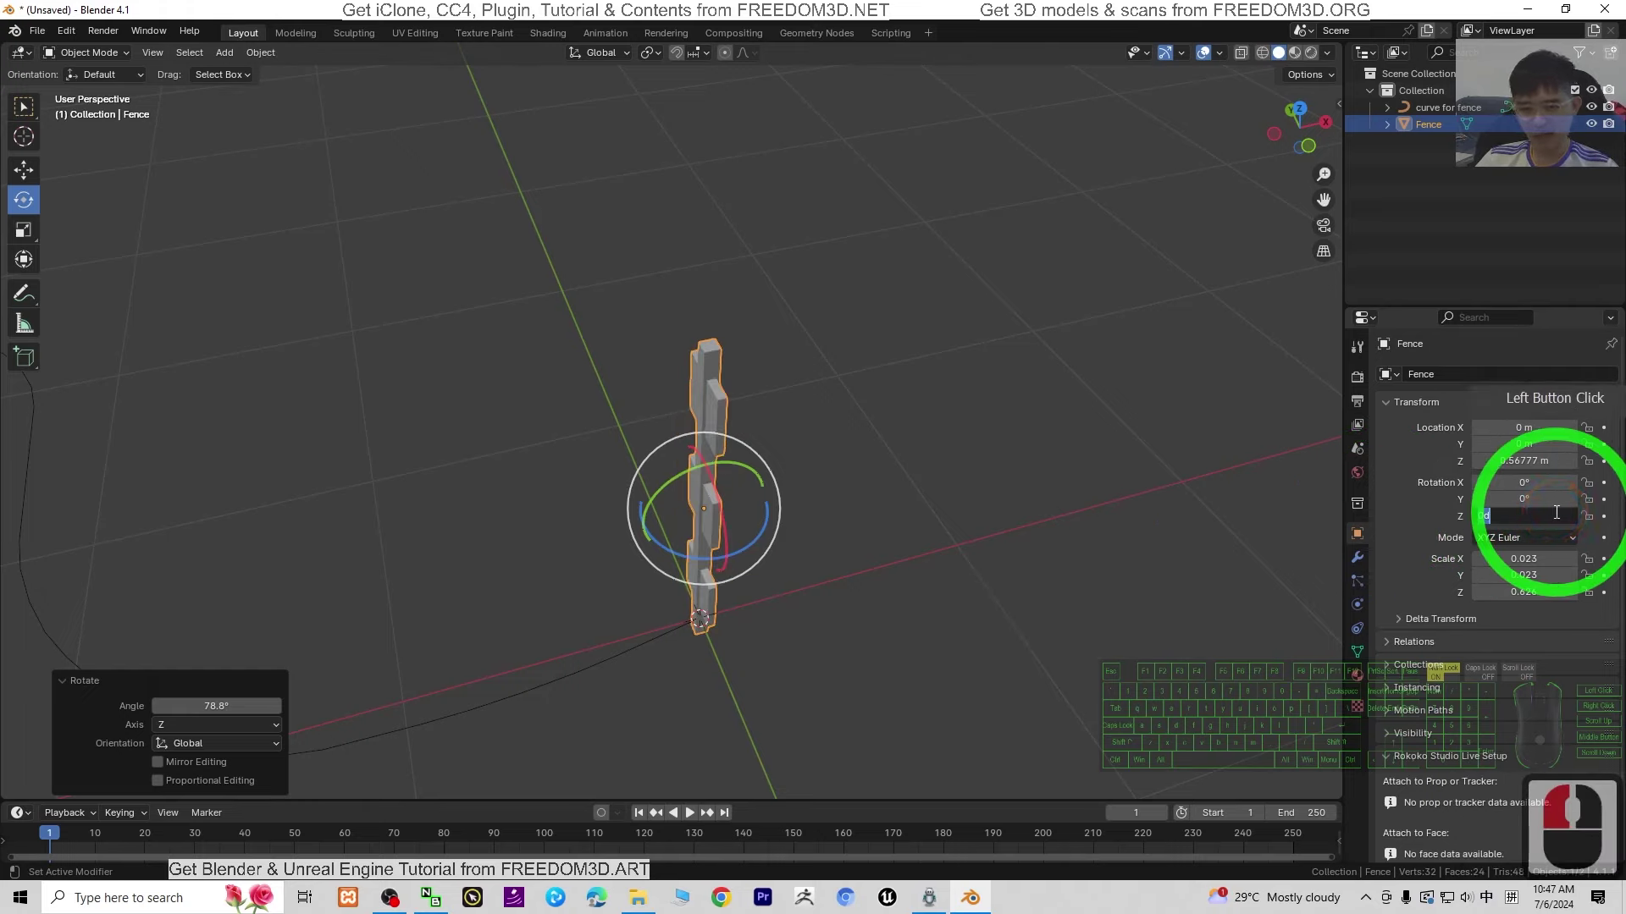
key("Return")
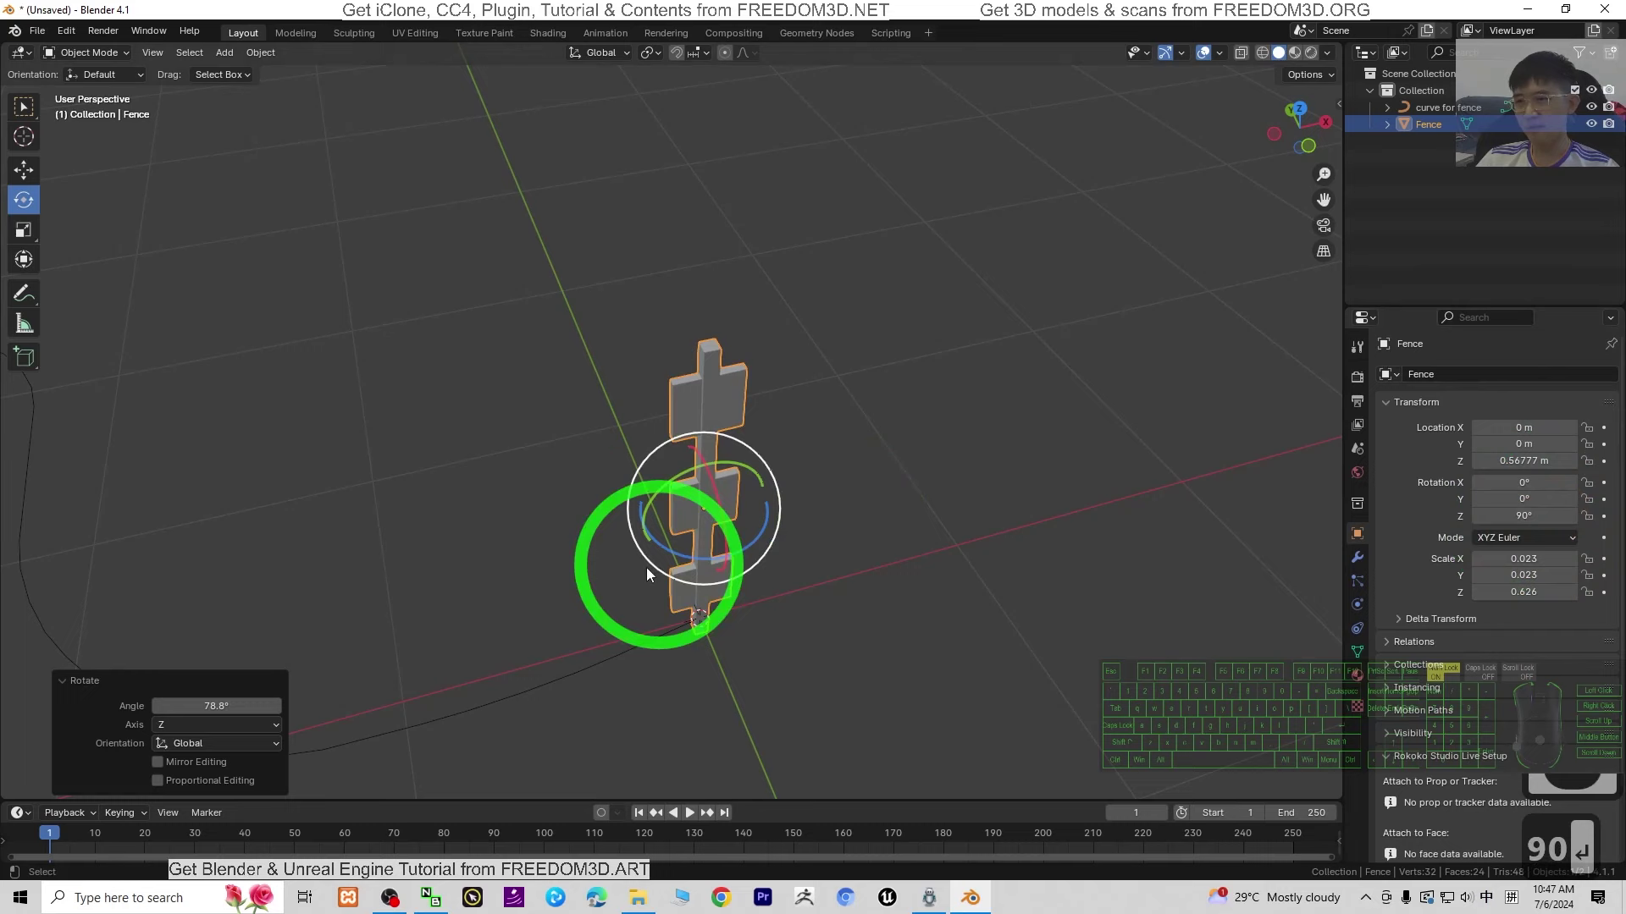
Apply all transforms to the Fence, then click the curve and reselect Fence in the Outliner
key("ctrl+a")
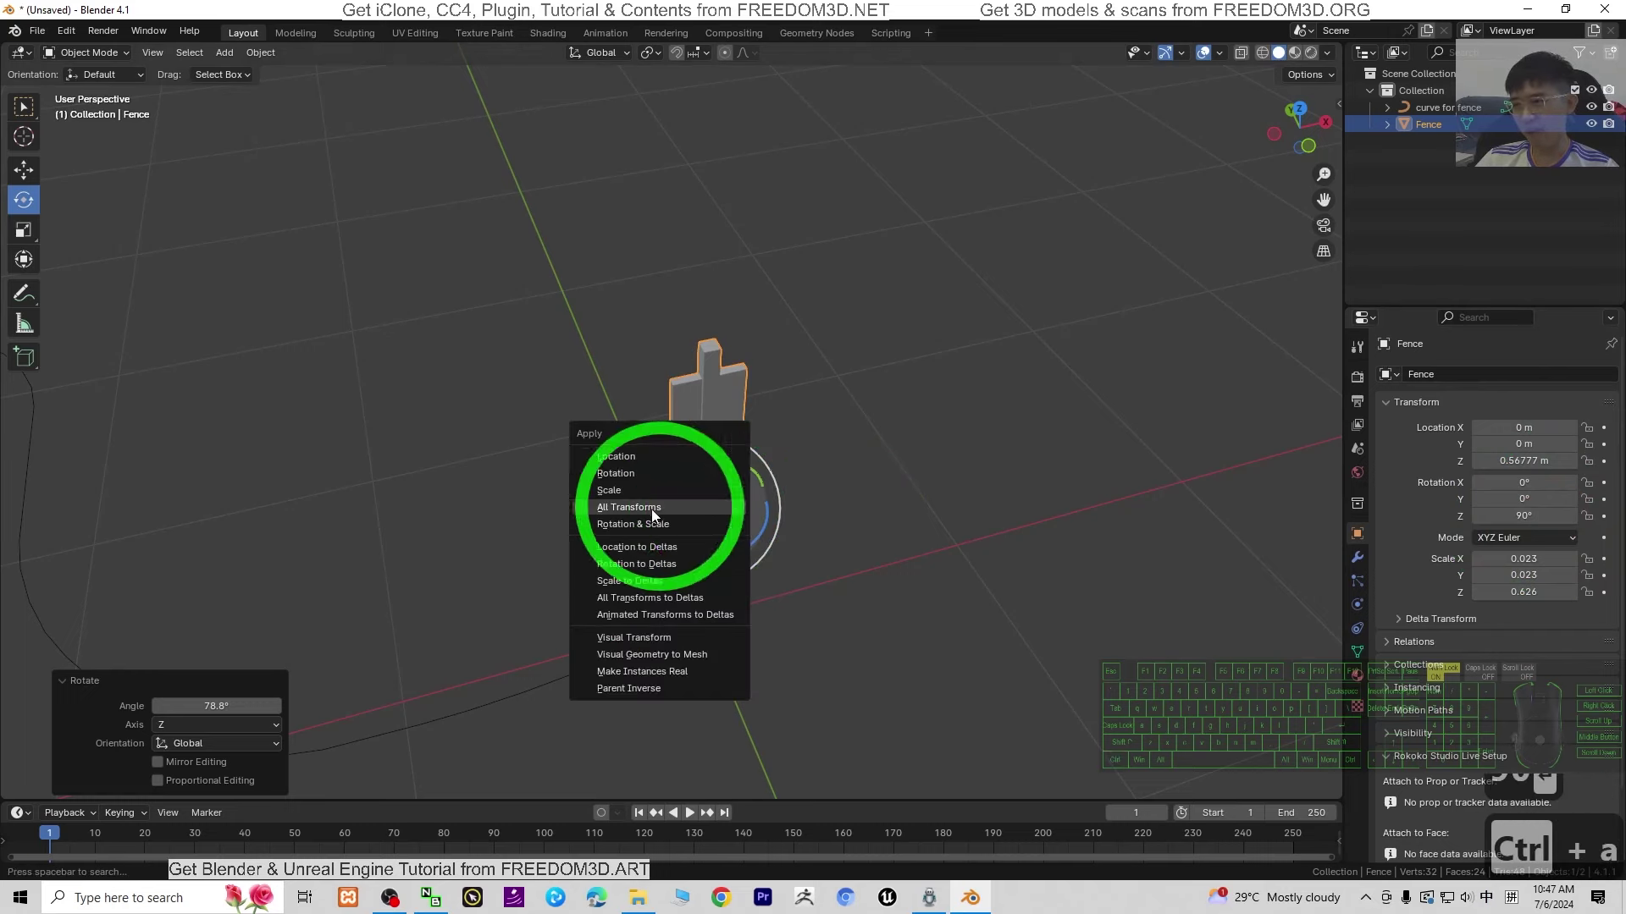
left_click(686, 507)
scroll(886, 485, "down", 15)
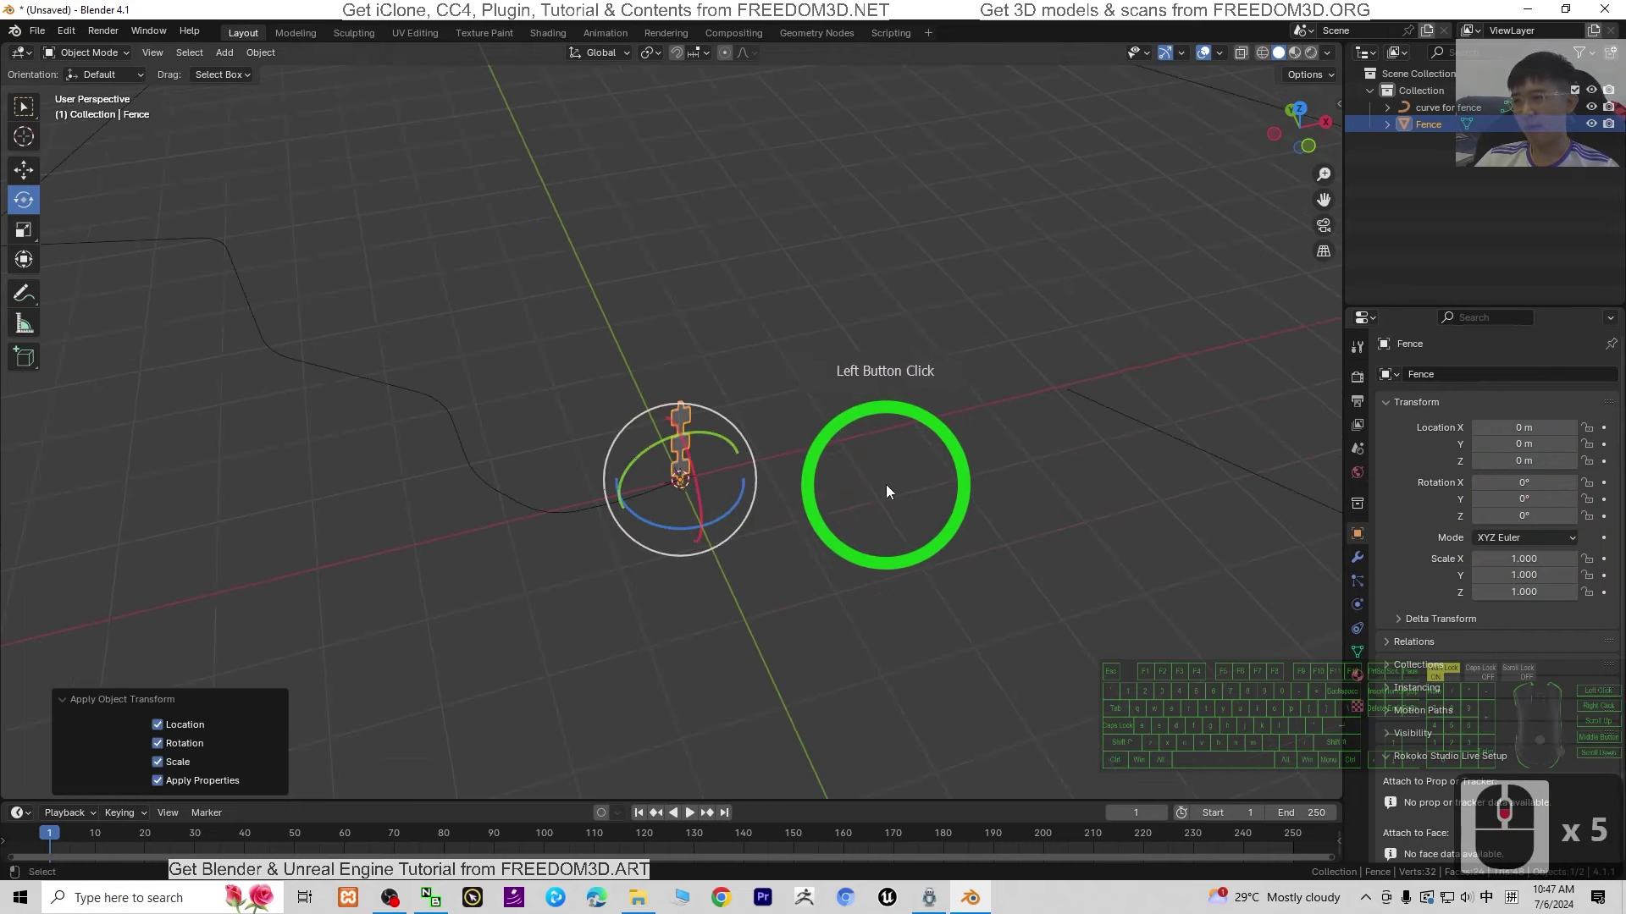
middle_click_drag(859, 421, 881, 535, "shift")
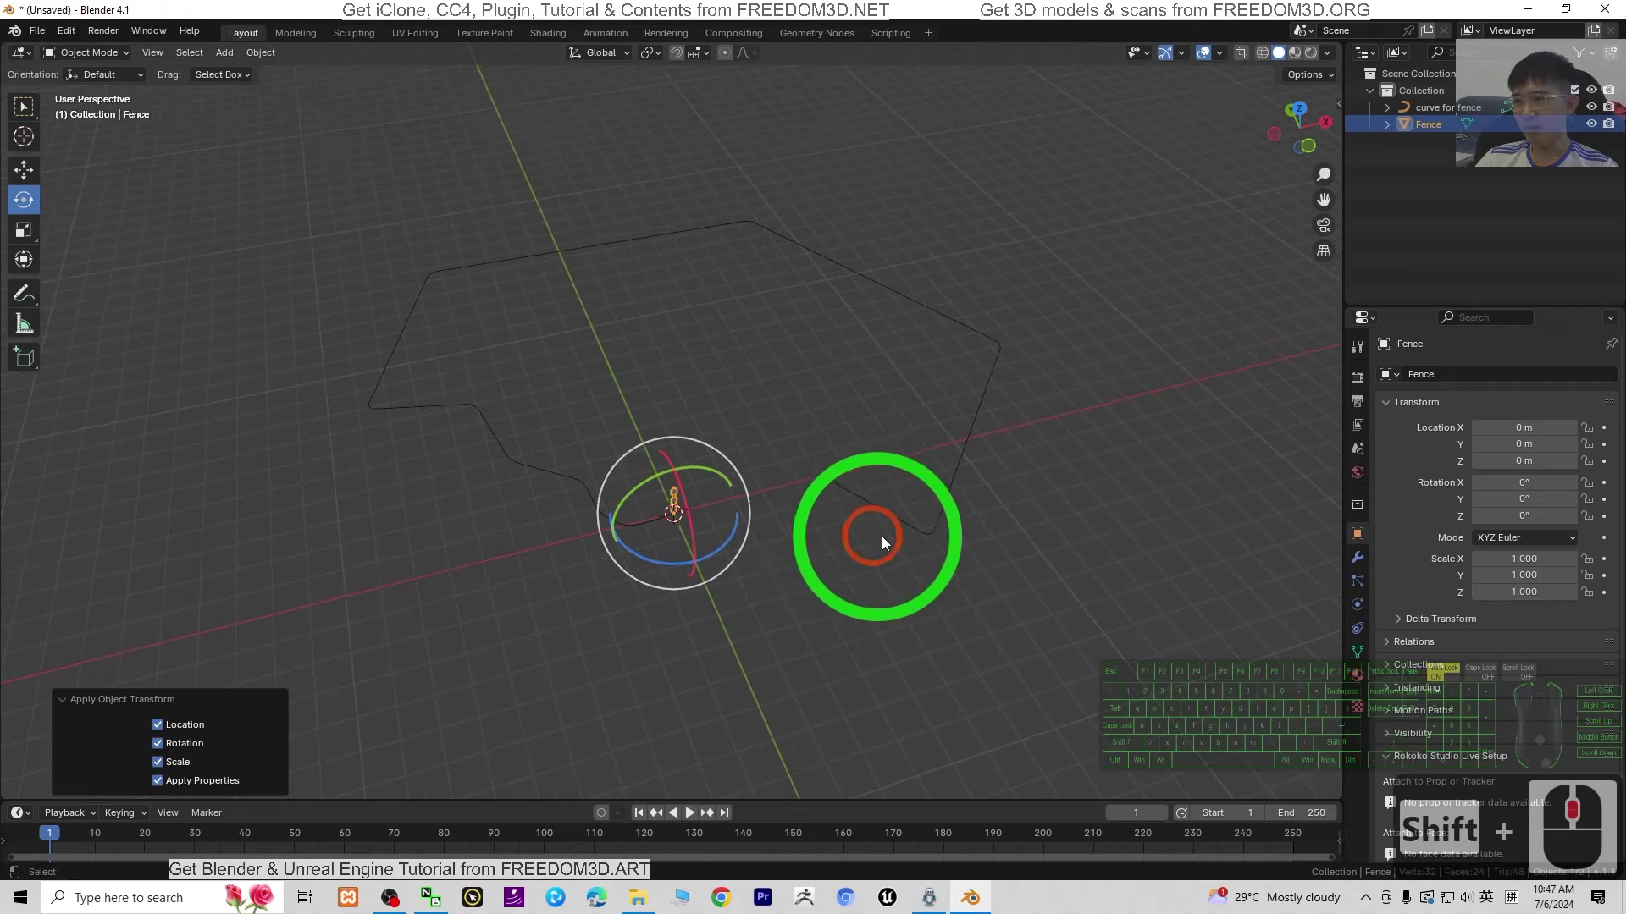
left_click(914, 496)
left_click(1440, 123)
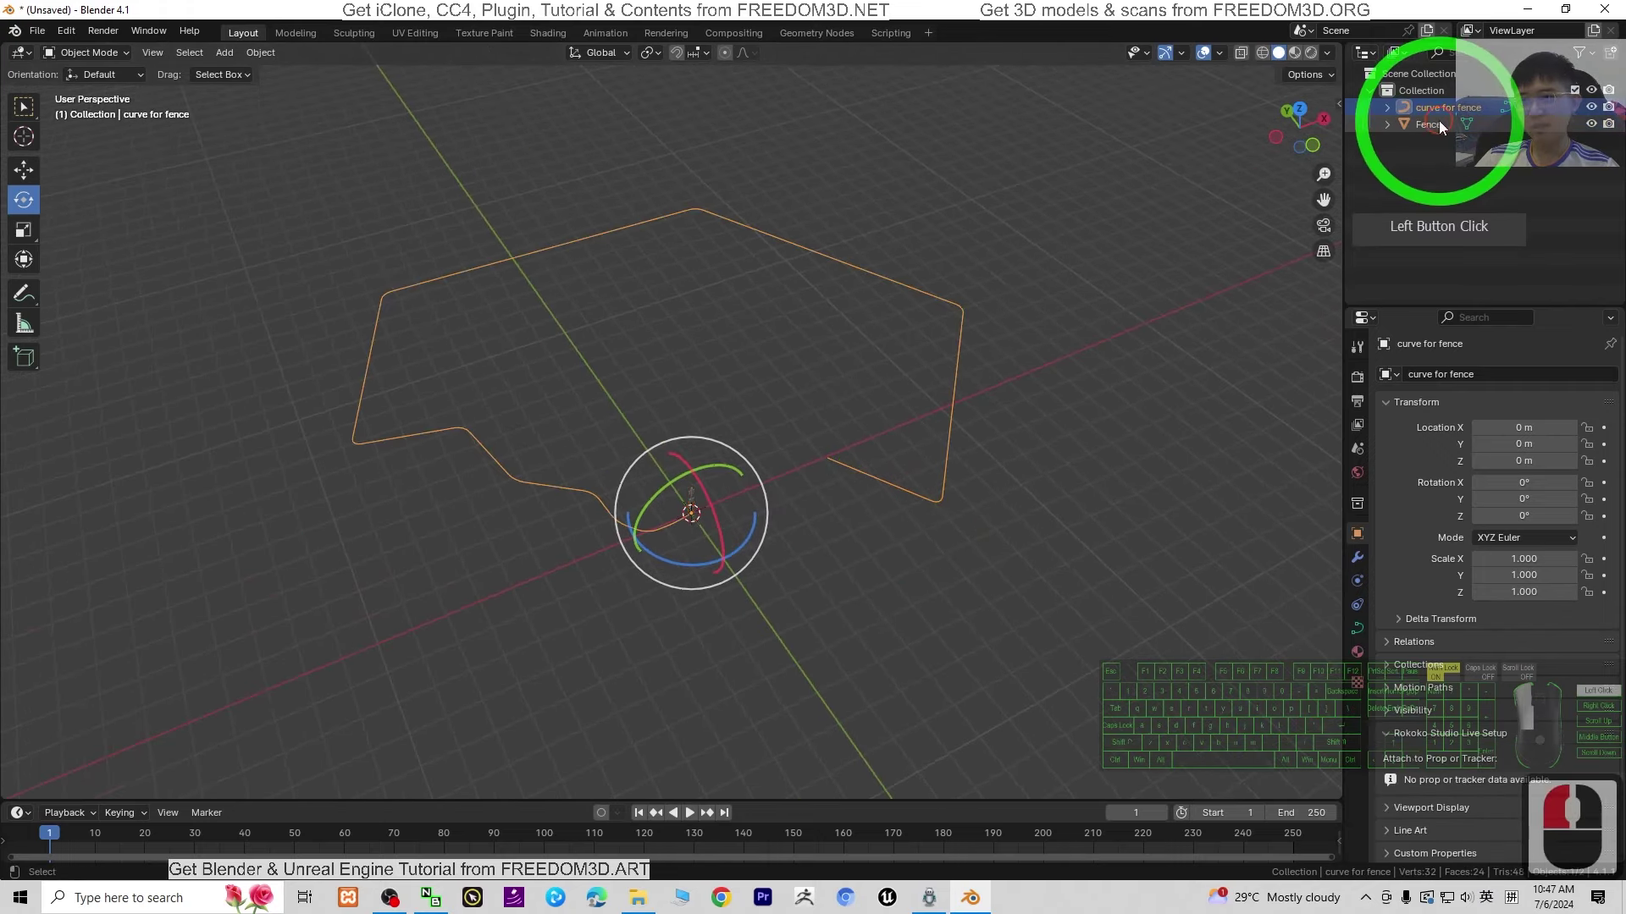
scroll(889, 694, "up", 6)
Add an Array modifier to the Fence in the Modifiers tab
scroll(818, 665, "up", 3)
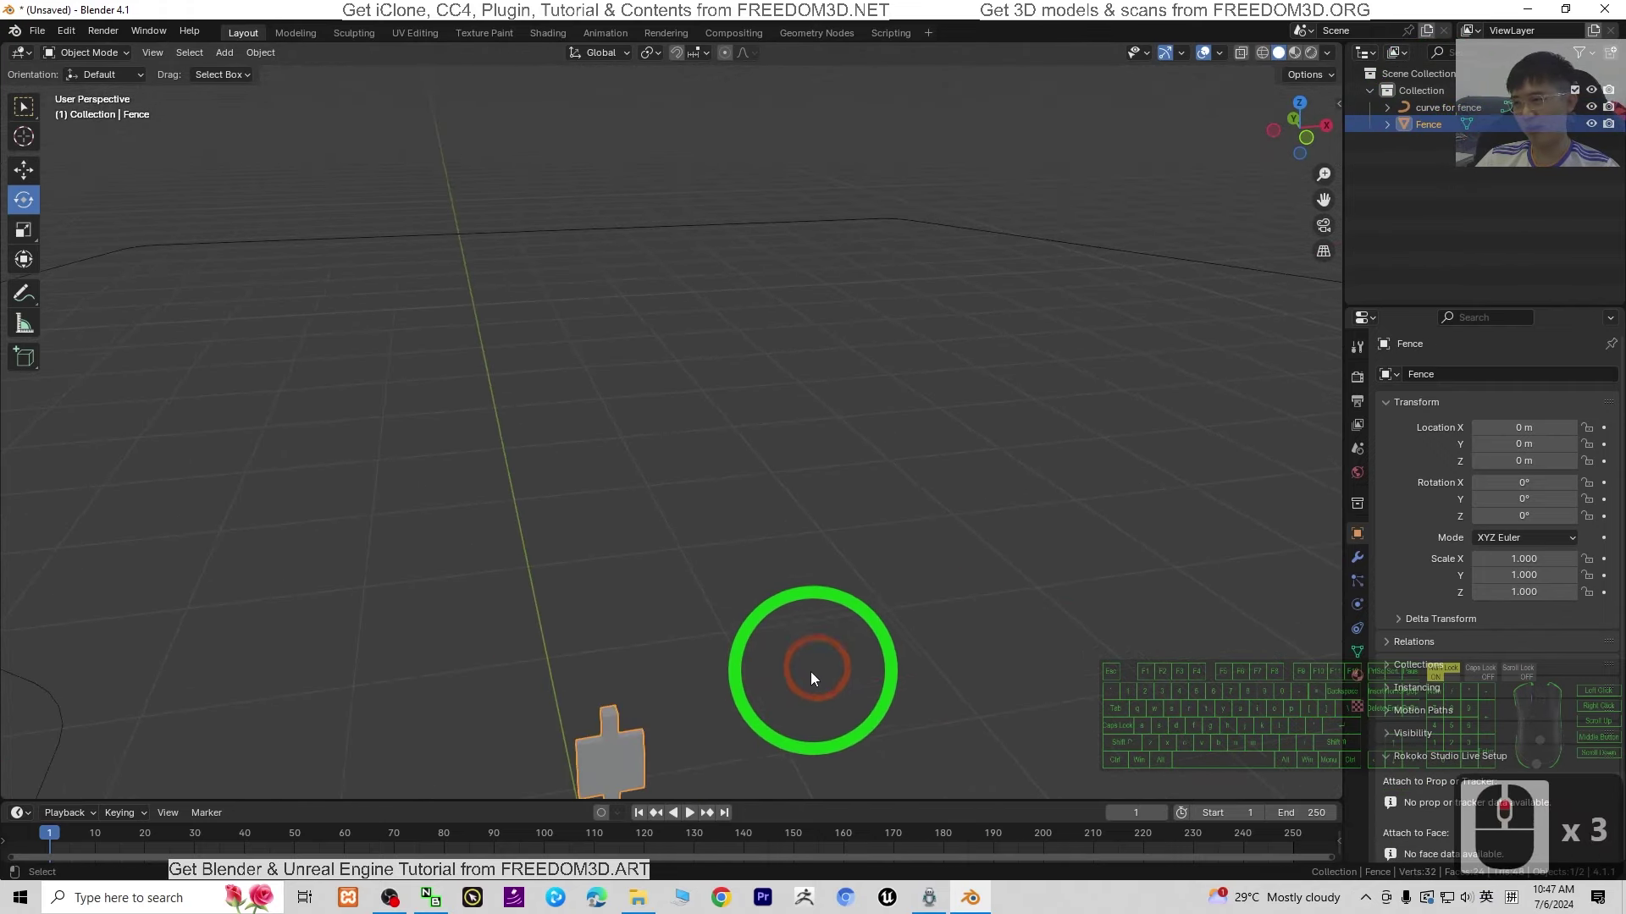
middle_click_drag(828, 646, 943, 556, "shift")
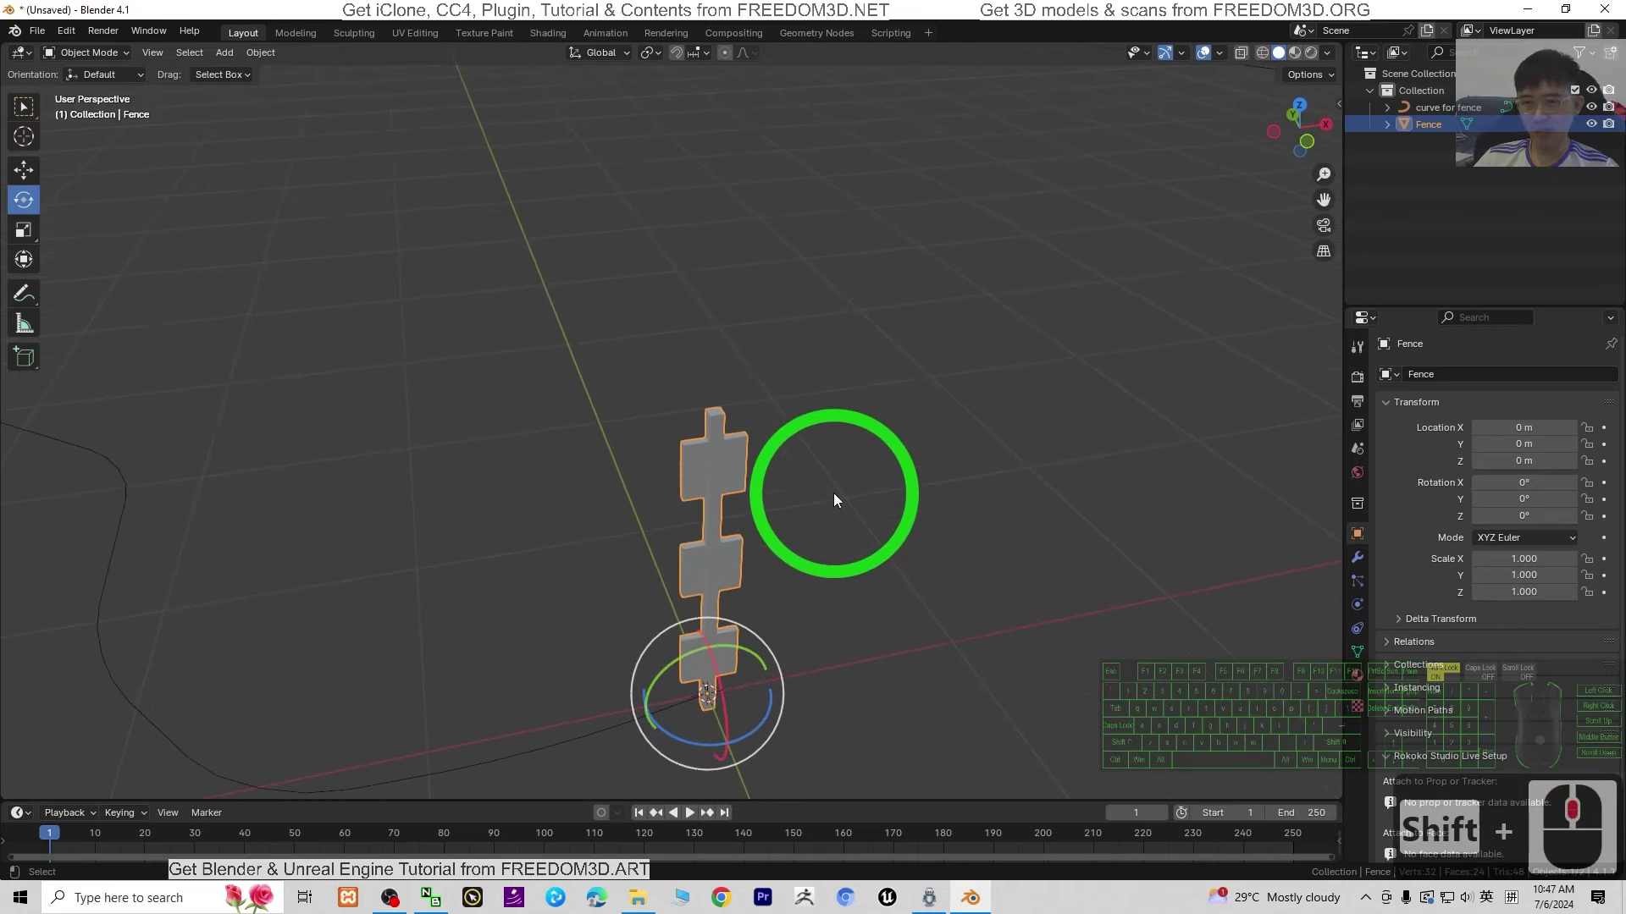
left_click(1357, 560)
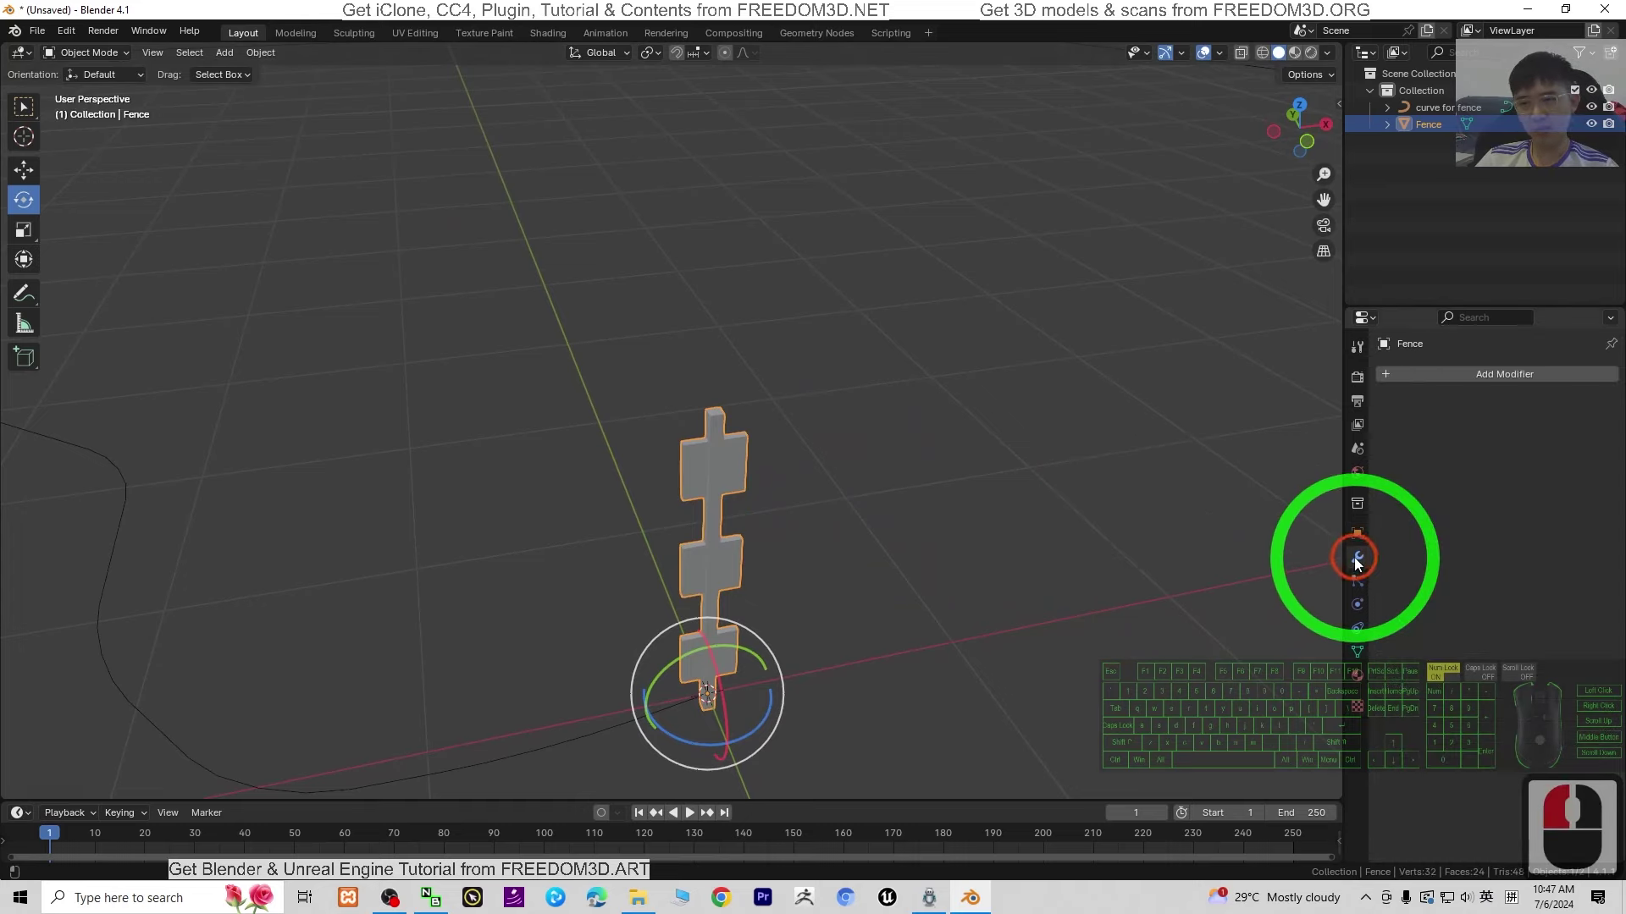
left_click(1393, 374)
left_click(1323, 376)
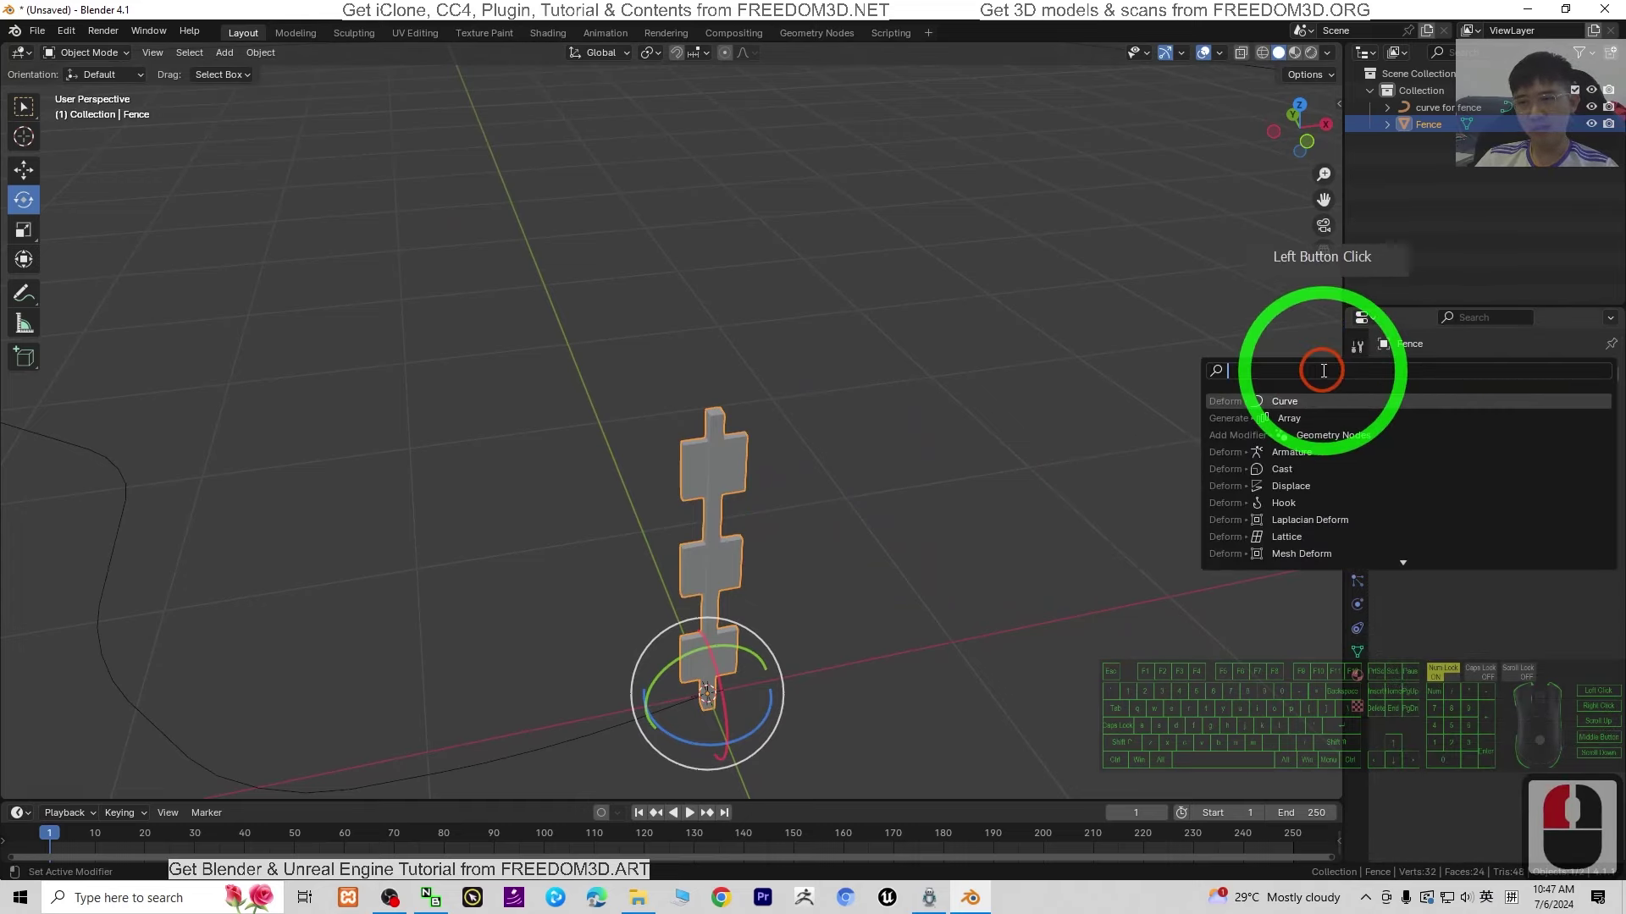
type("array")
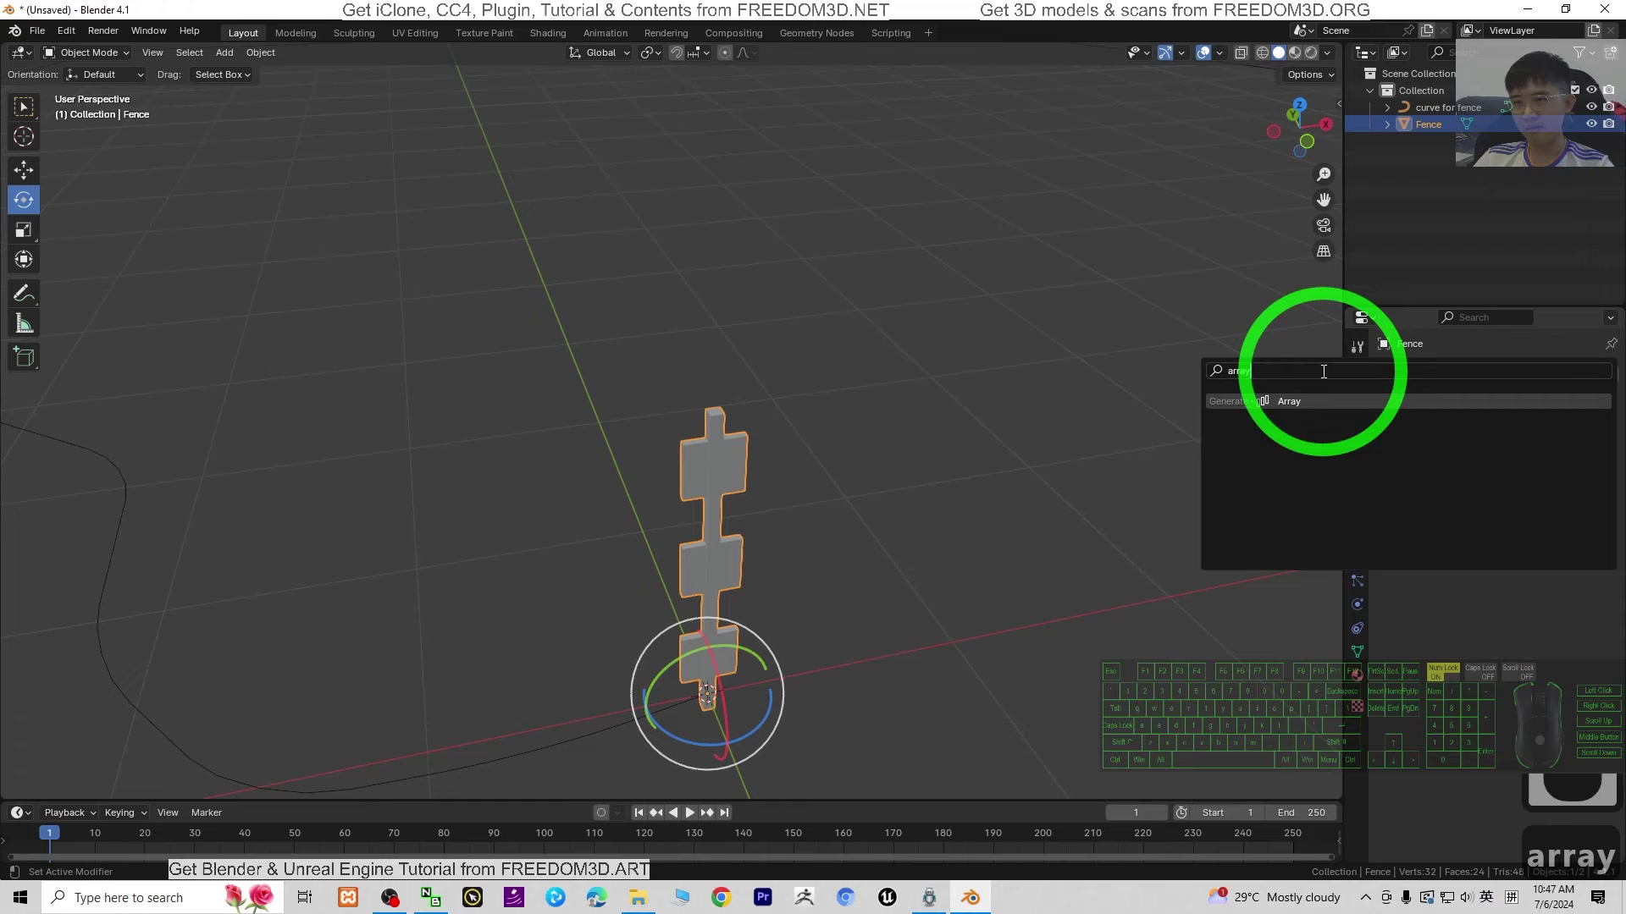
left_click(1295, 400)
left_click(794, 487)
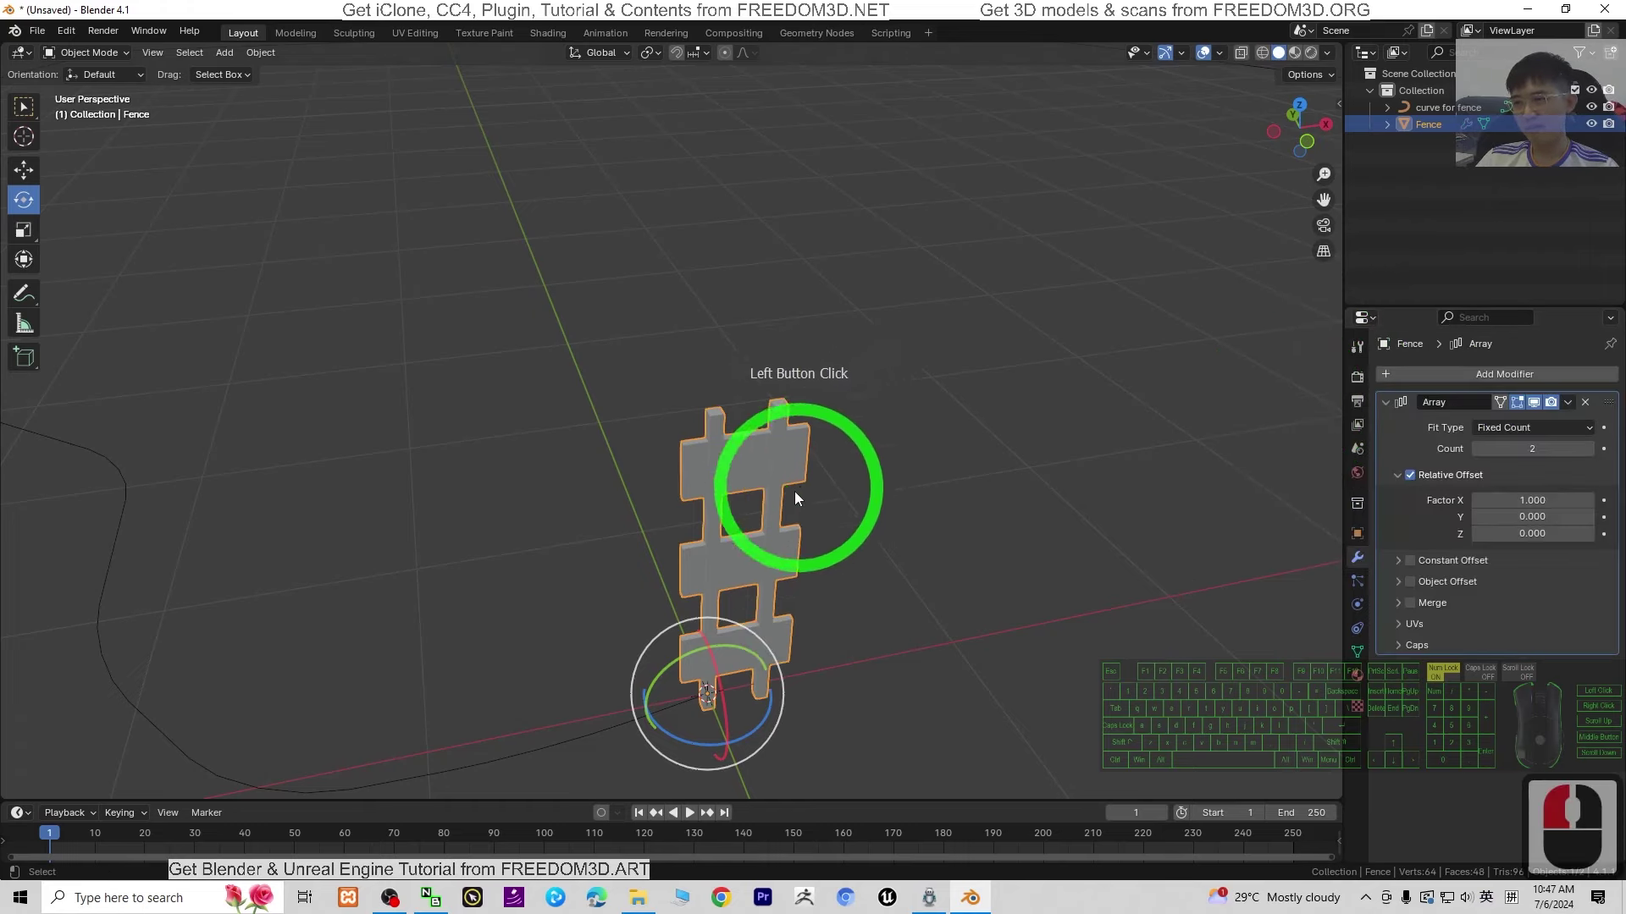
scroll(794, 491, "down", 2)
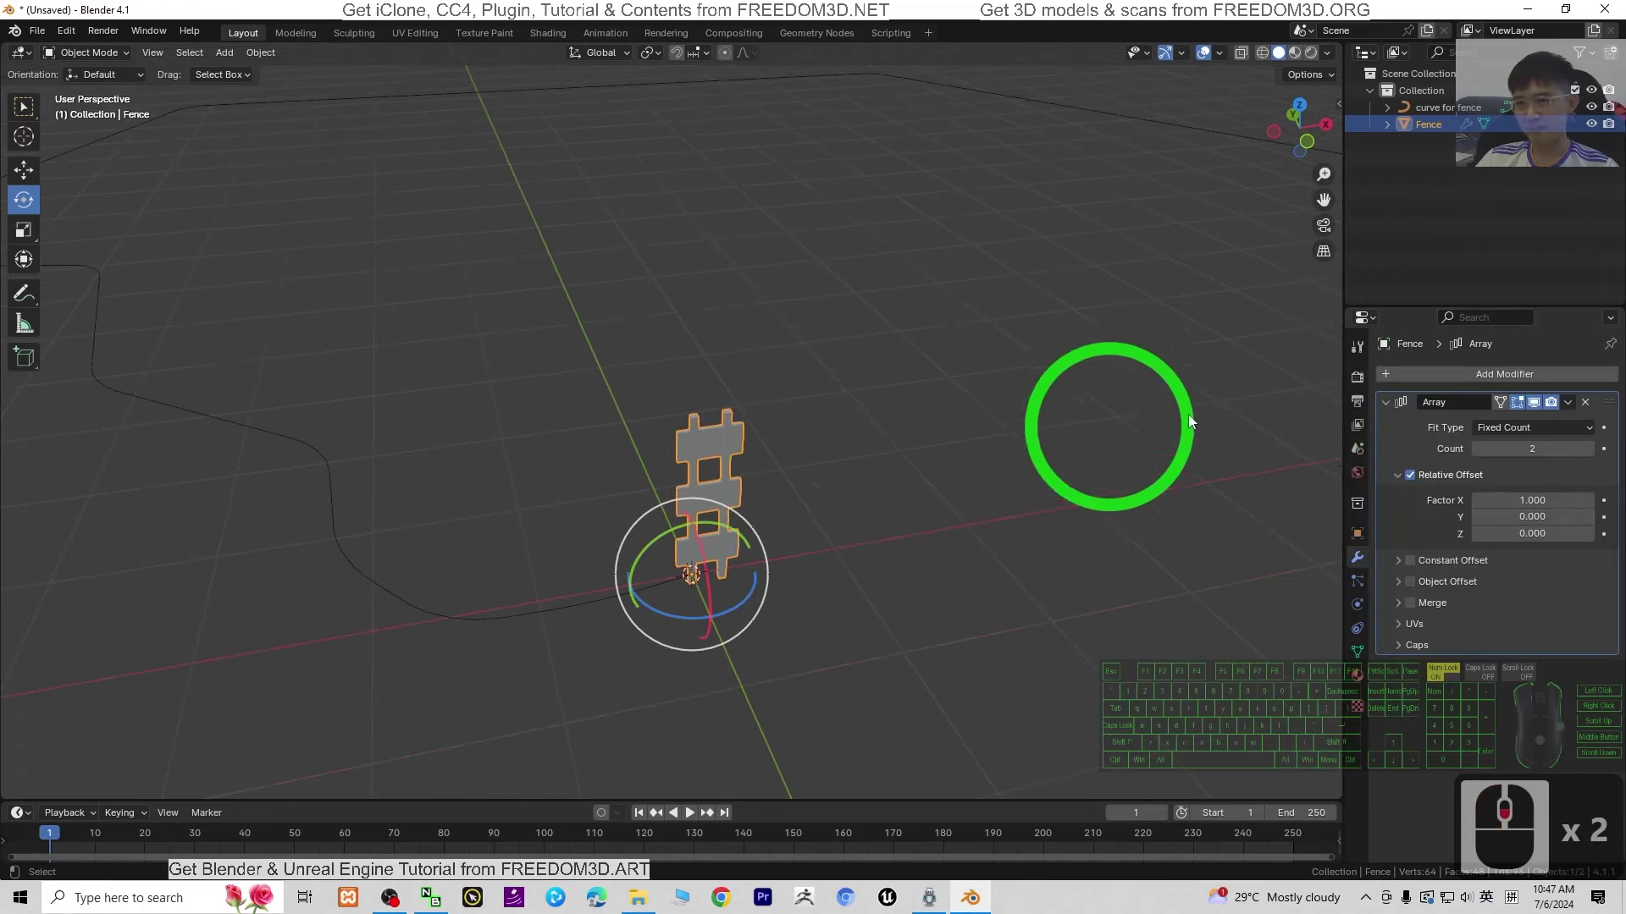
Add a Curve modifier below the Array and start picking its curve object
left_click(1459, 373)
left_click(1455, 371)
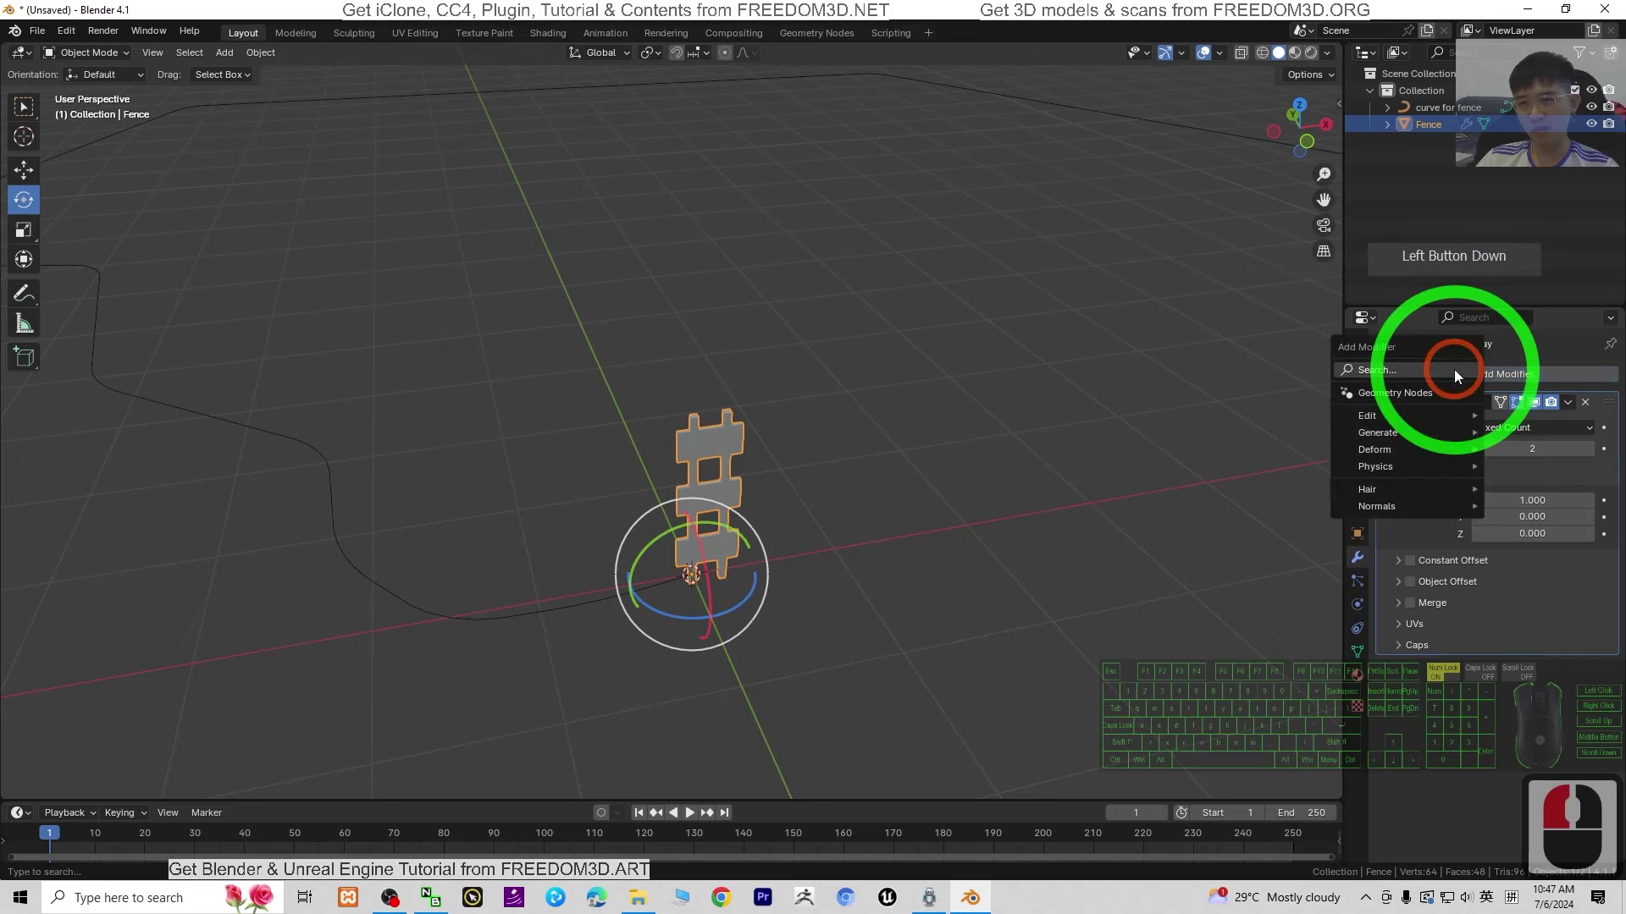
left_click(1365, 374)
type("cu")
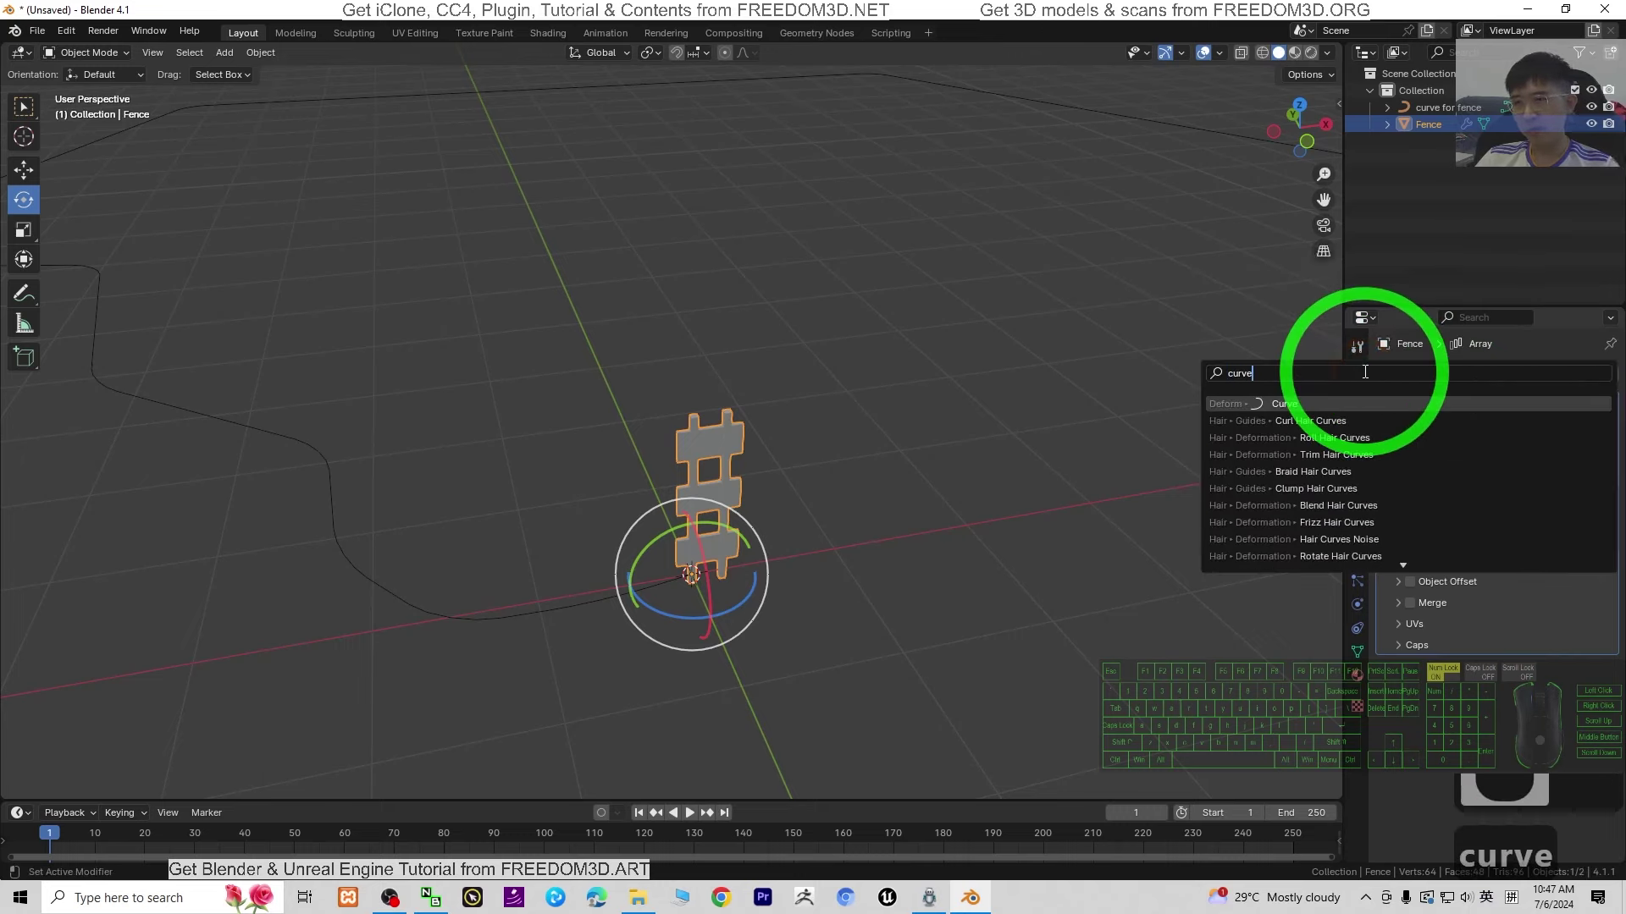
type("rve")
left_click(1299, 405)
left_click(1501, 703)
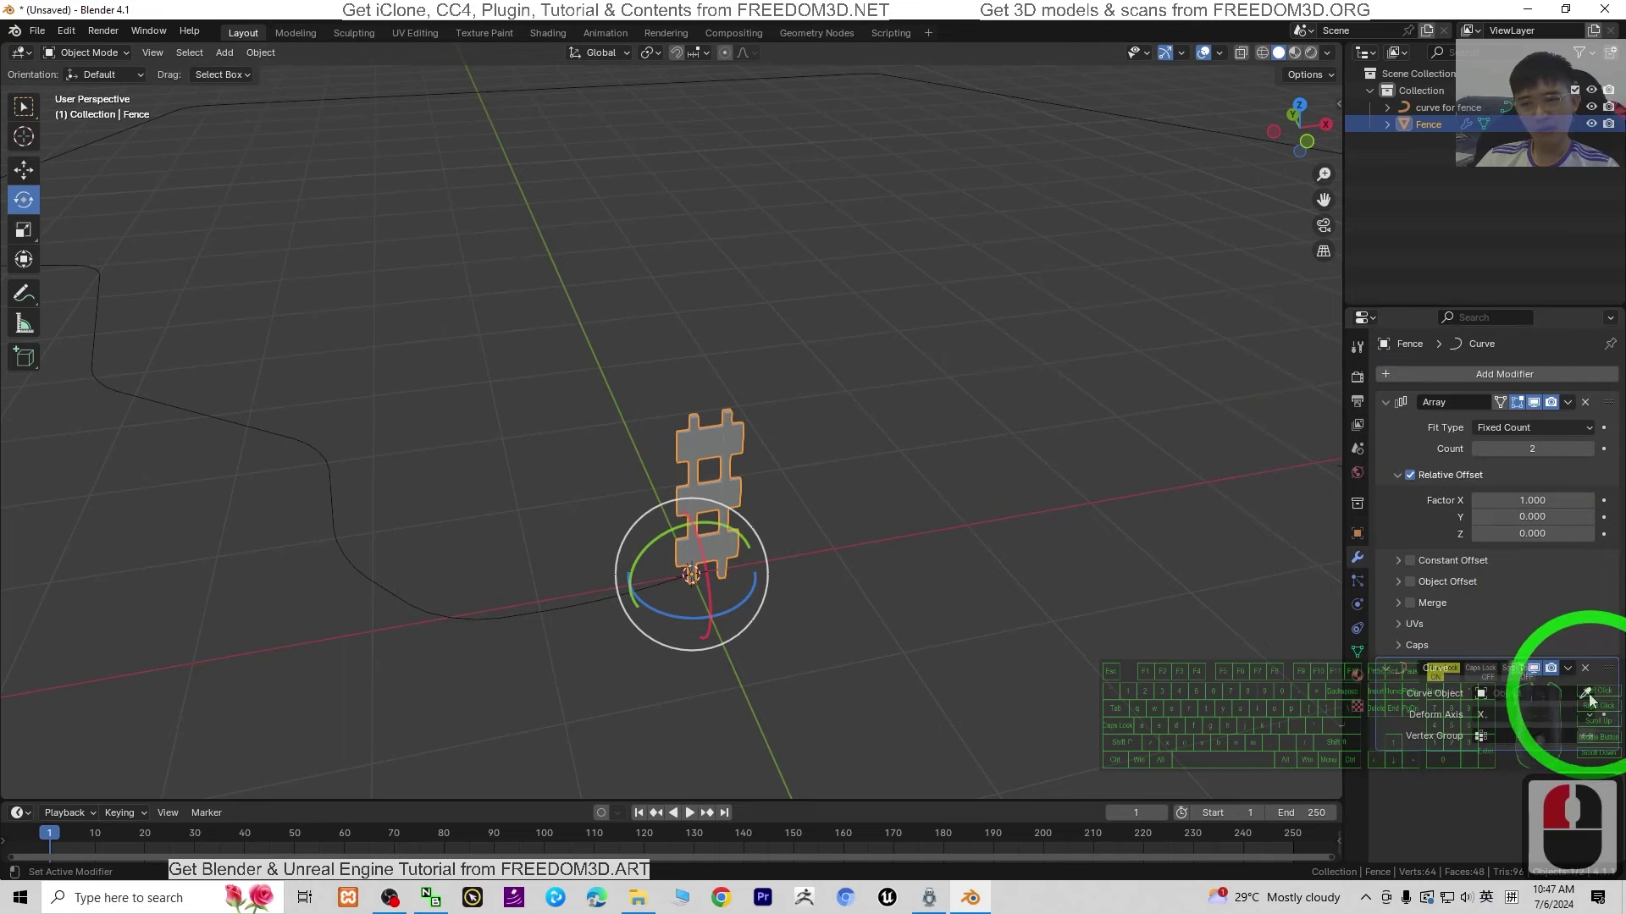
Point the Curve modifier at curve for fence and raise the Array count to 316
left_click(435, 617)
scroll(1480, 522, "down", 2)
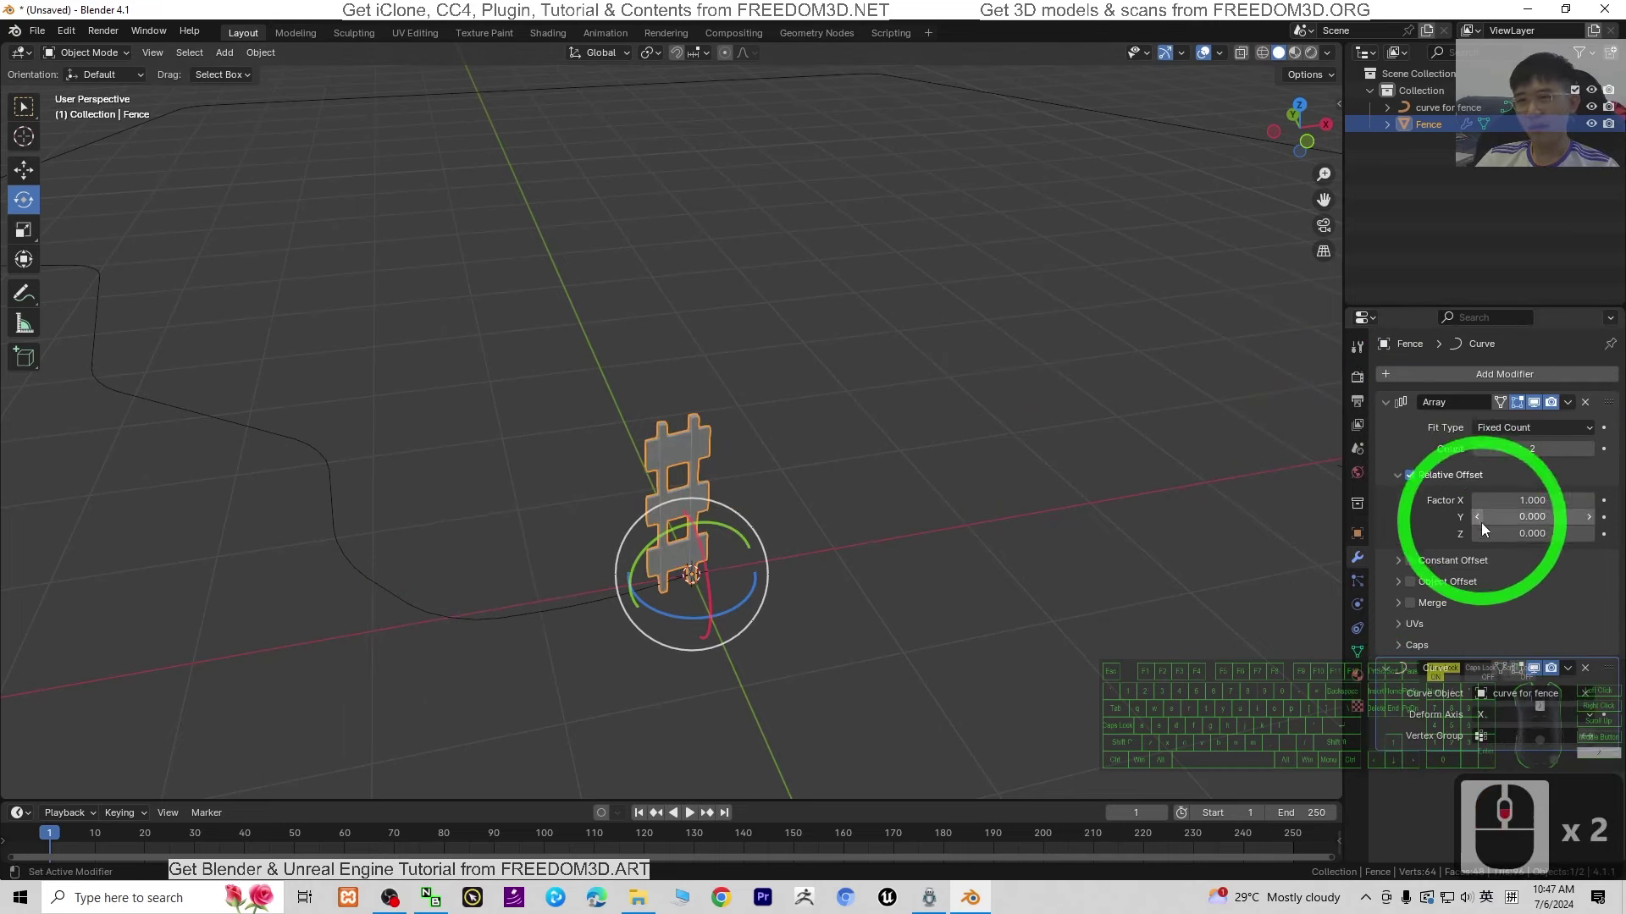
left_click_drag(1518, 450, 465, 454)
scroll(728, 513, "down", 4)
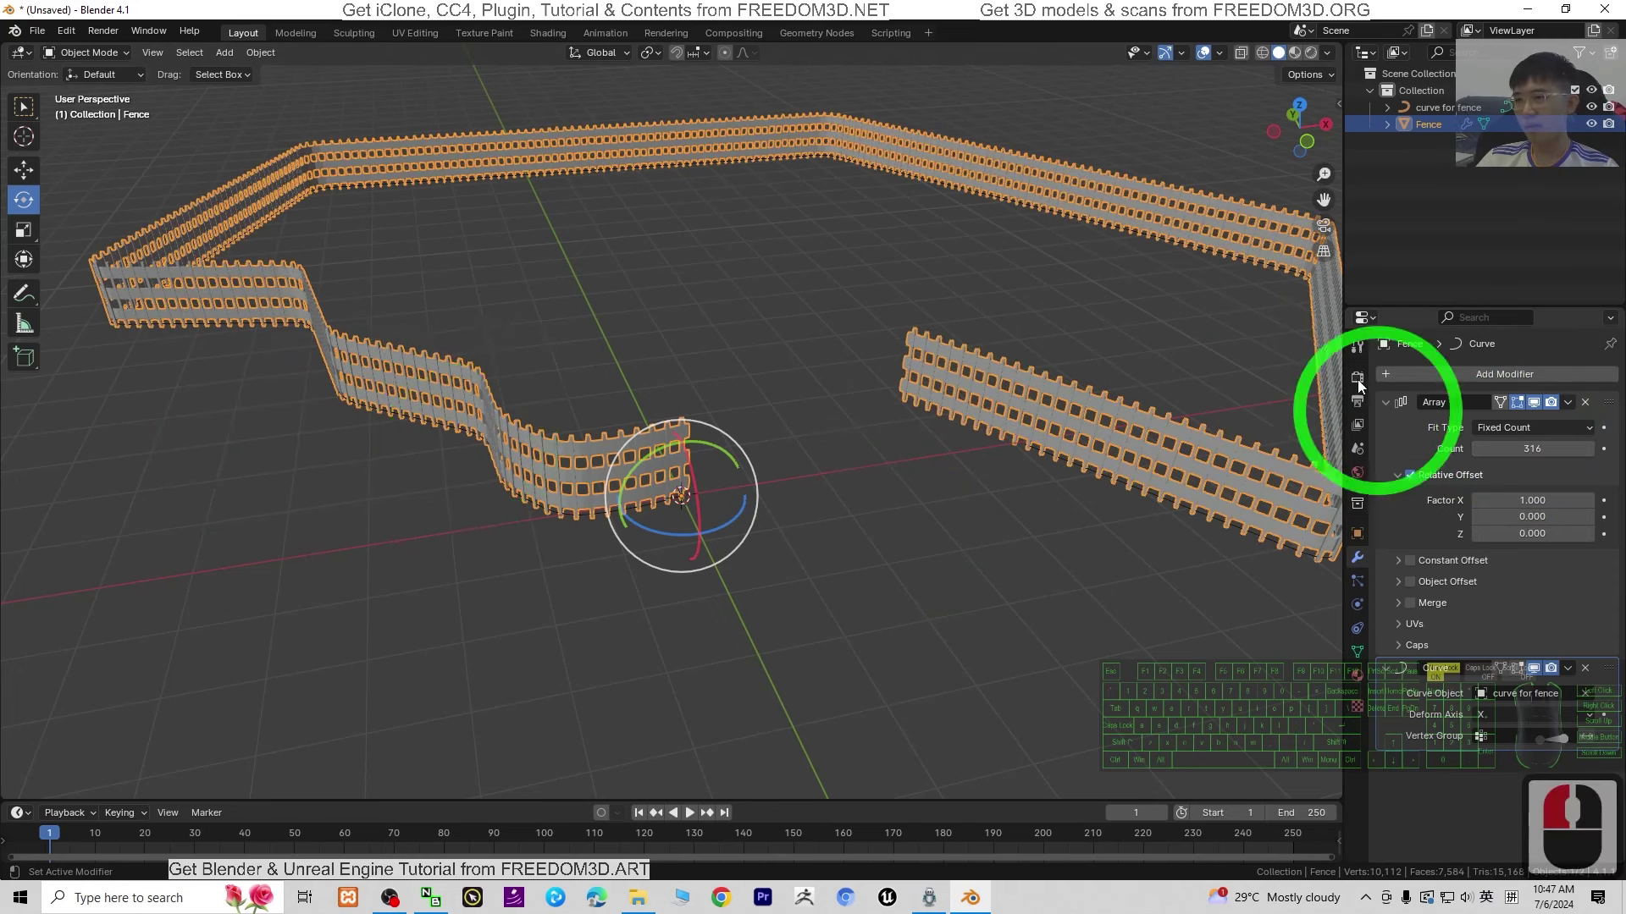
scroll(733, 379, "up", 4)
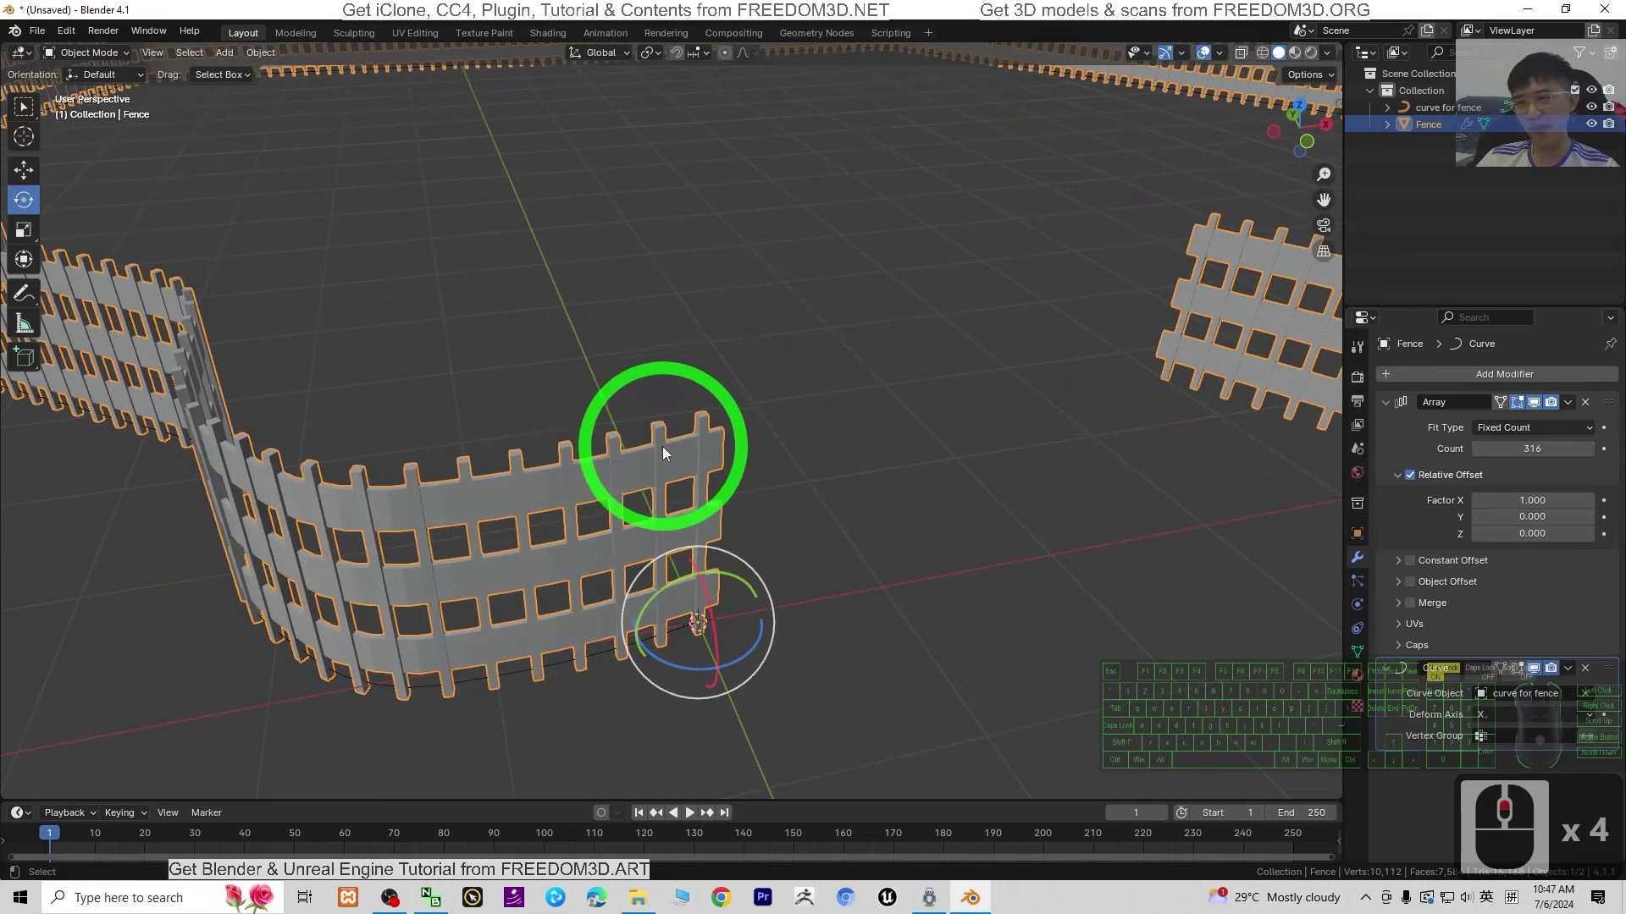
scroll(653, 457, "up", 2)
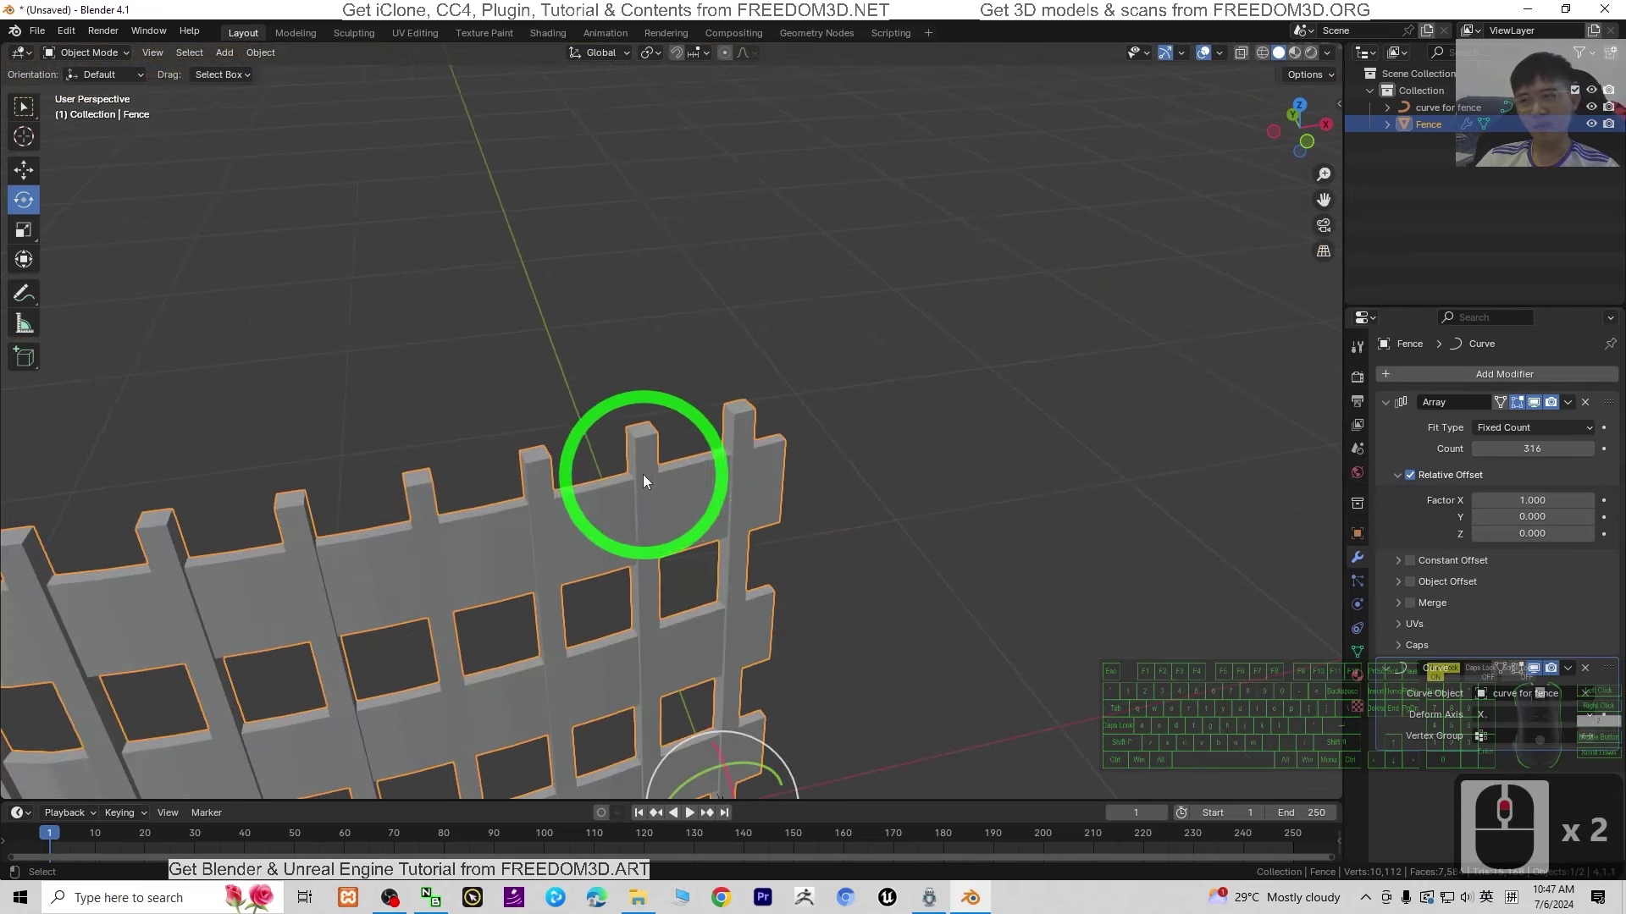
scroll(646, 476, "down", 2)
scroll(650, 483, "up", 1)
scroll(592, 547, "down", 2)
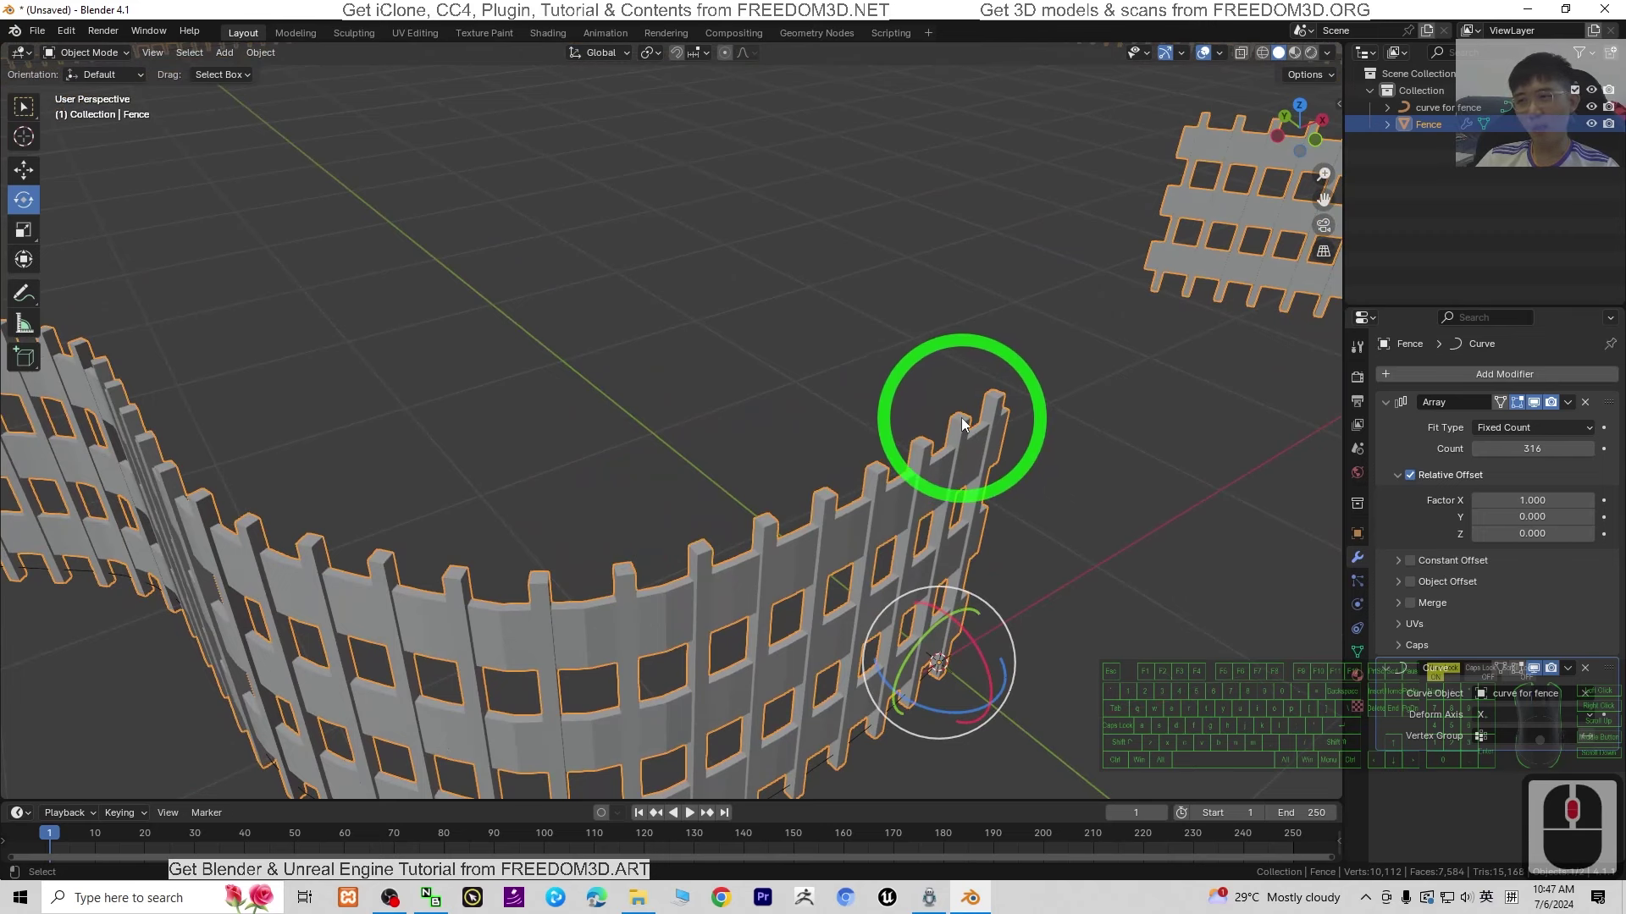
Orbit to view the fence's end and copy the Fence object
middle_click_drag(932, 502, 573, 364)
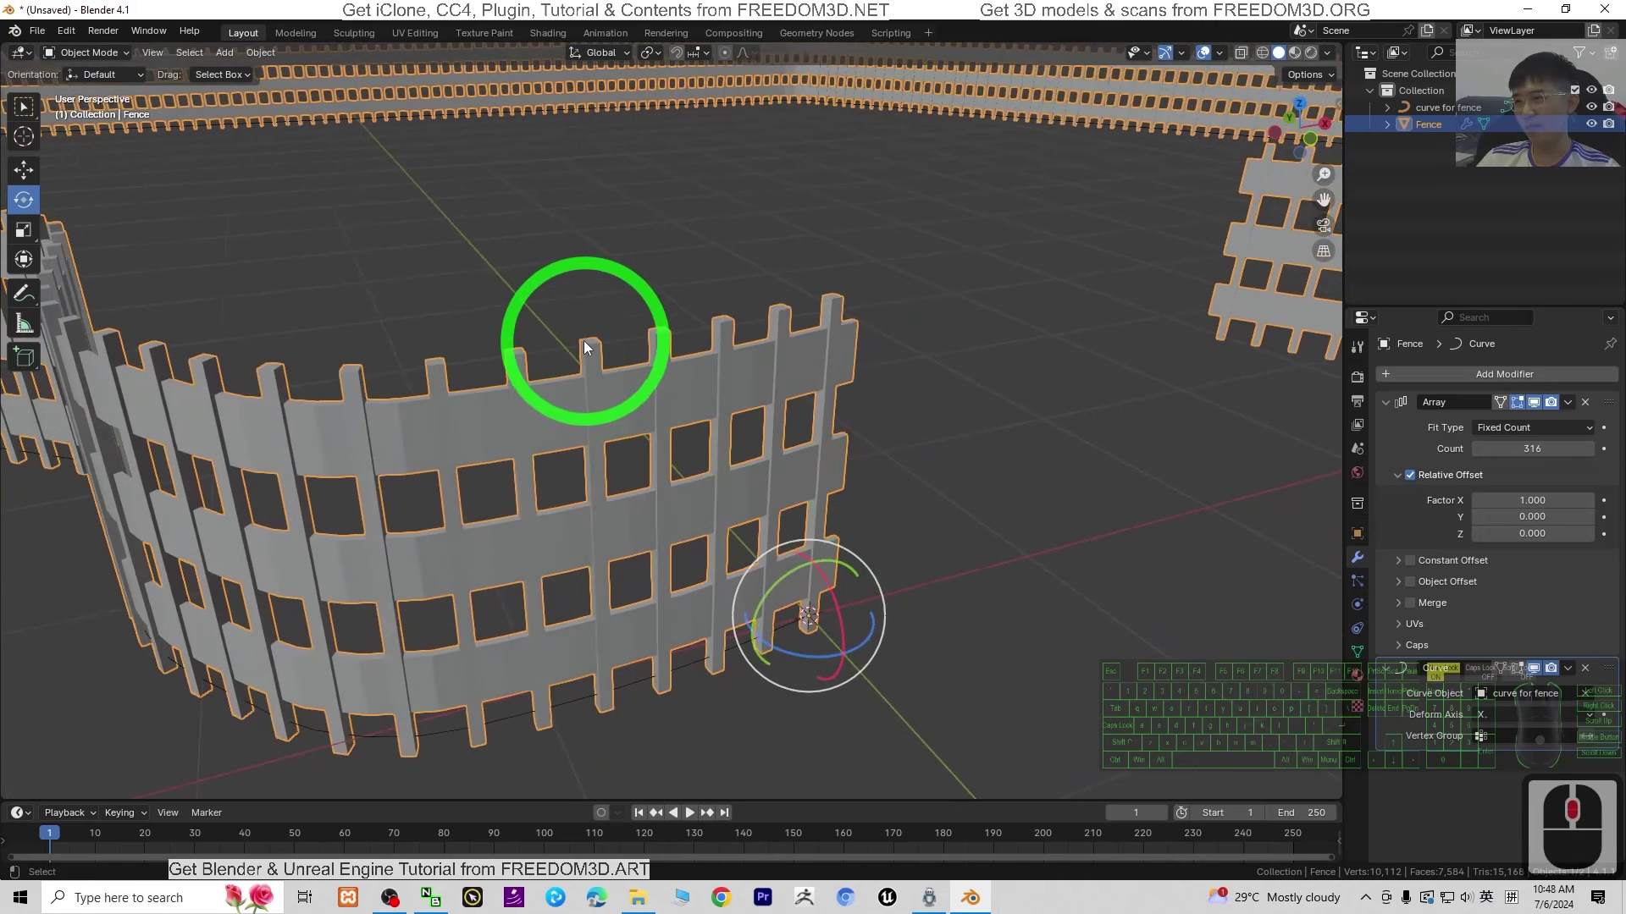
key("ctrl+c")
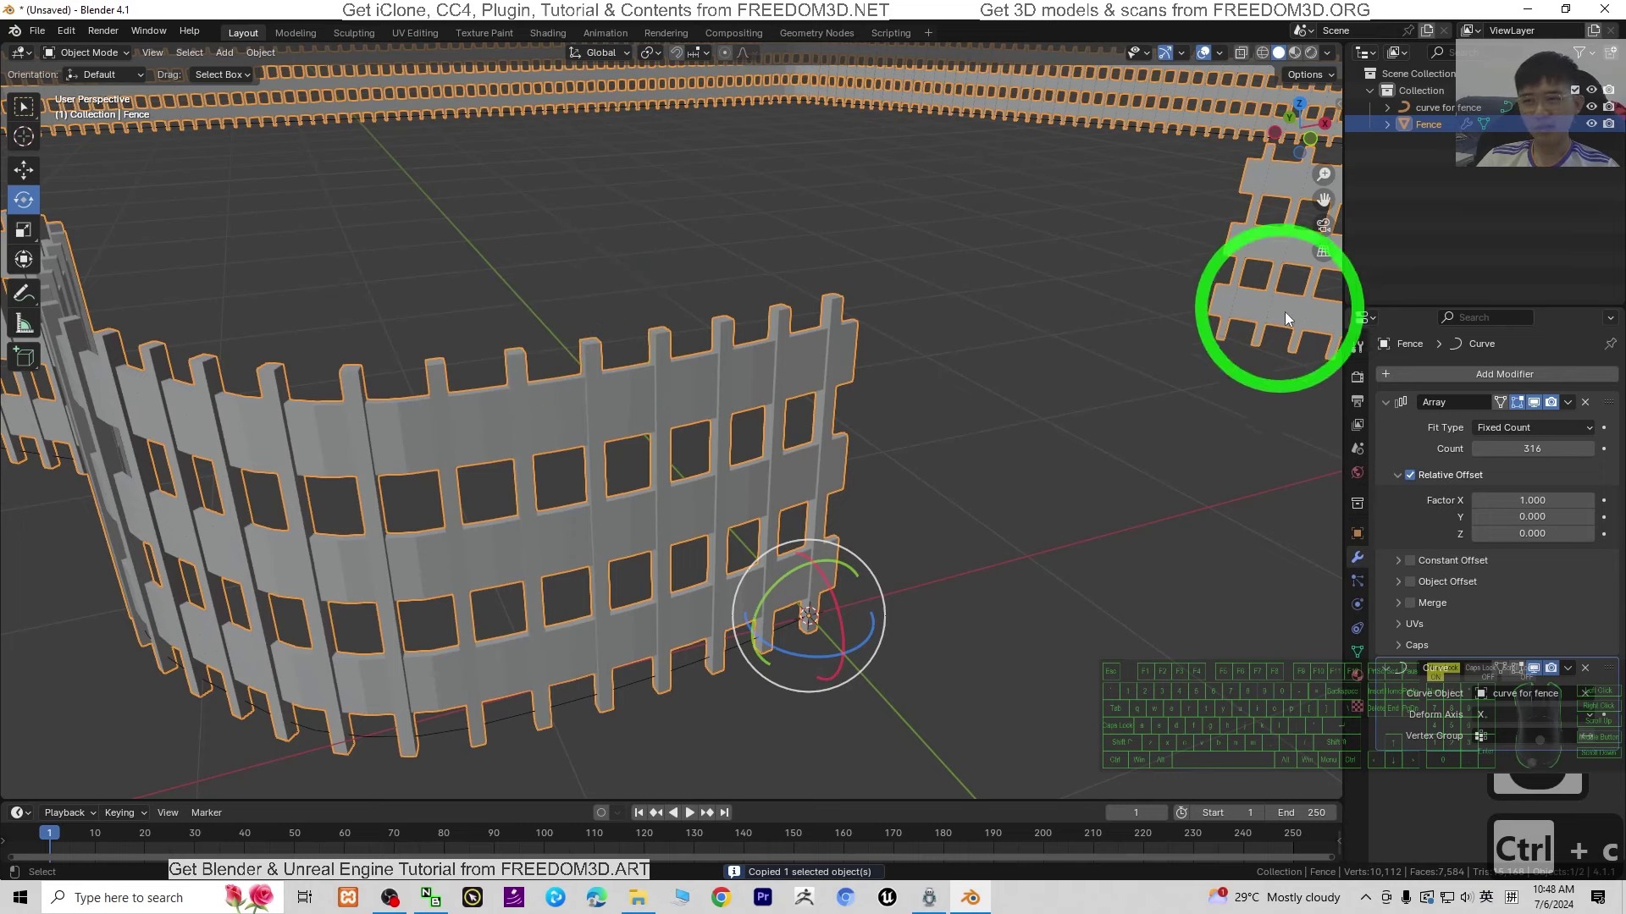
scroll(1127, 399, "down", 3)
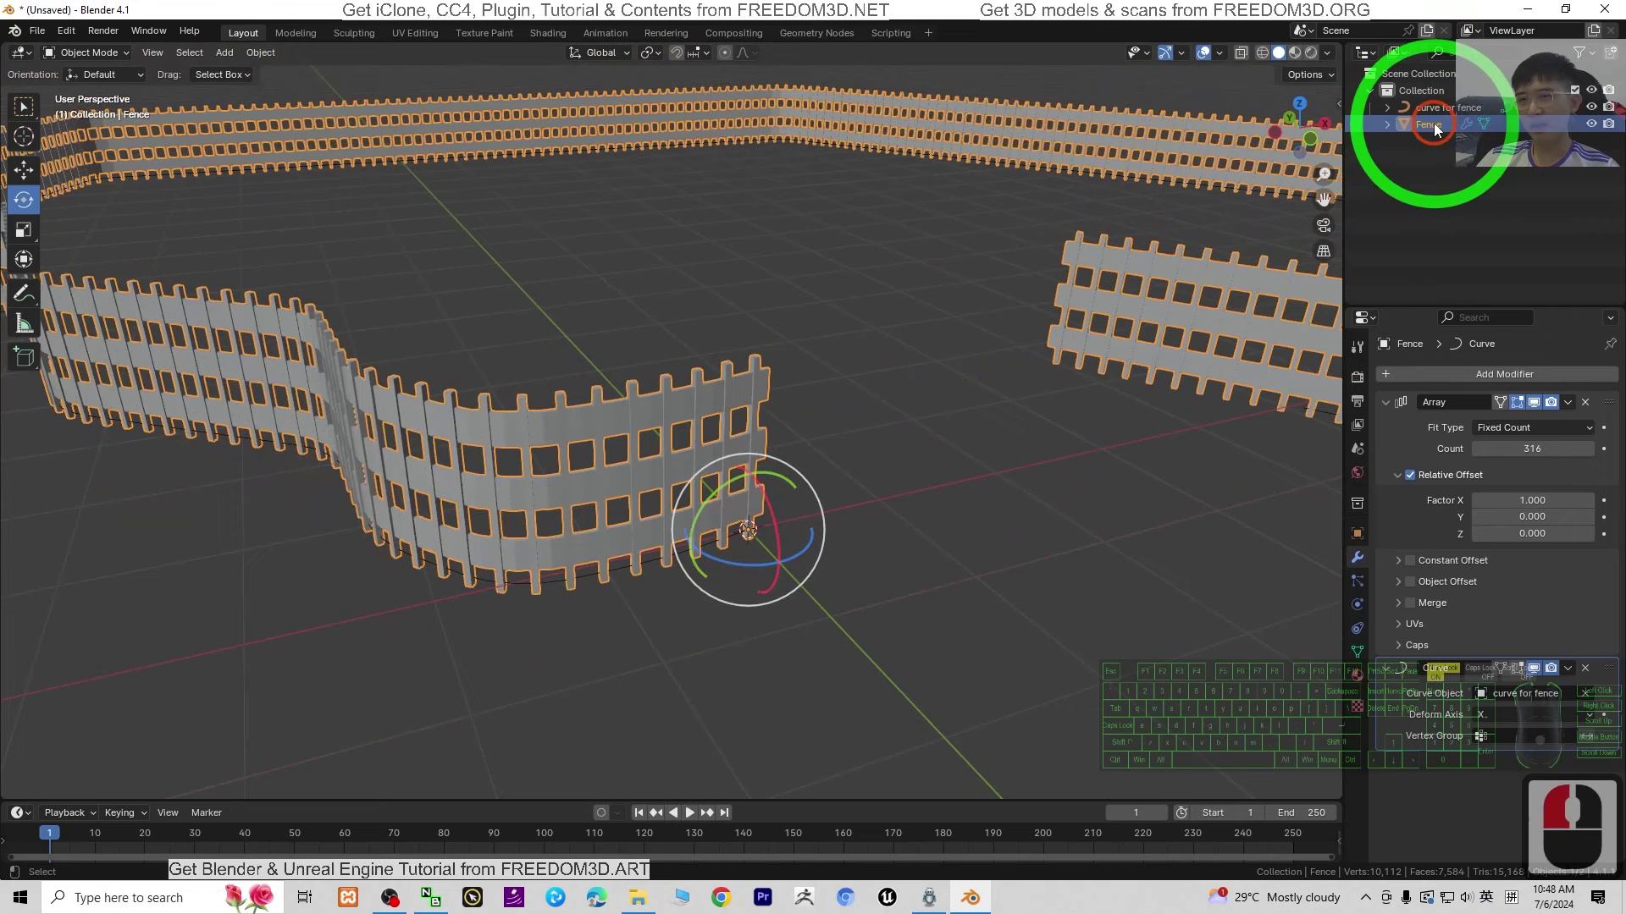
Enter Edit Mode on the Fence and frame the top of the end post
left_click(89, 53)
left_click(88, 90)
scroll(931, 372, "up", 6)
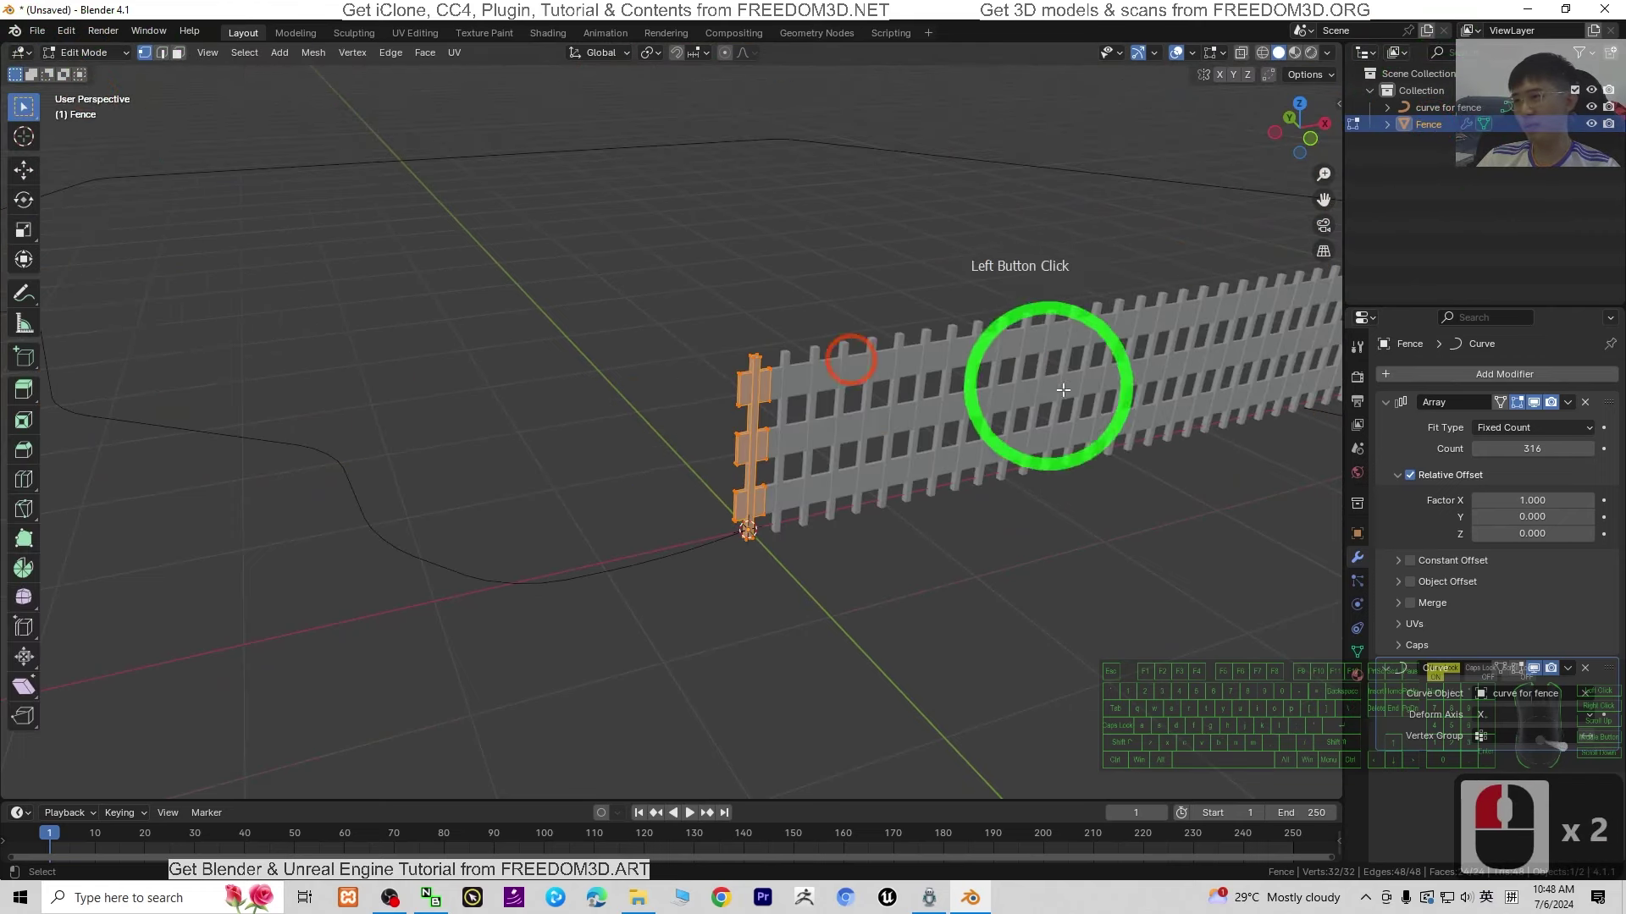
scroll(1075, 373, "down", 2)
middle_click_drag(1005, 454, 821, 508, "shift")
middle_click_drag(745, 453, 719, 447)
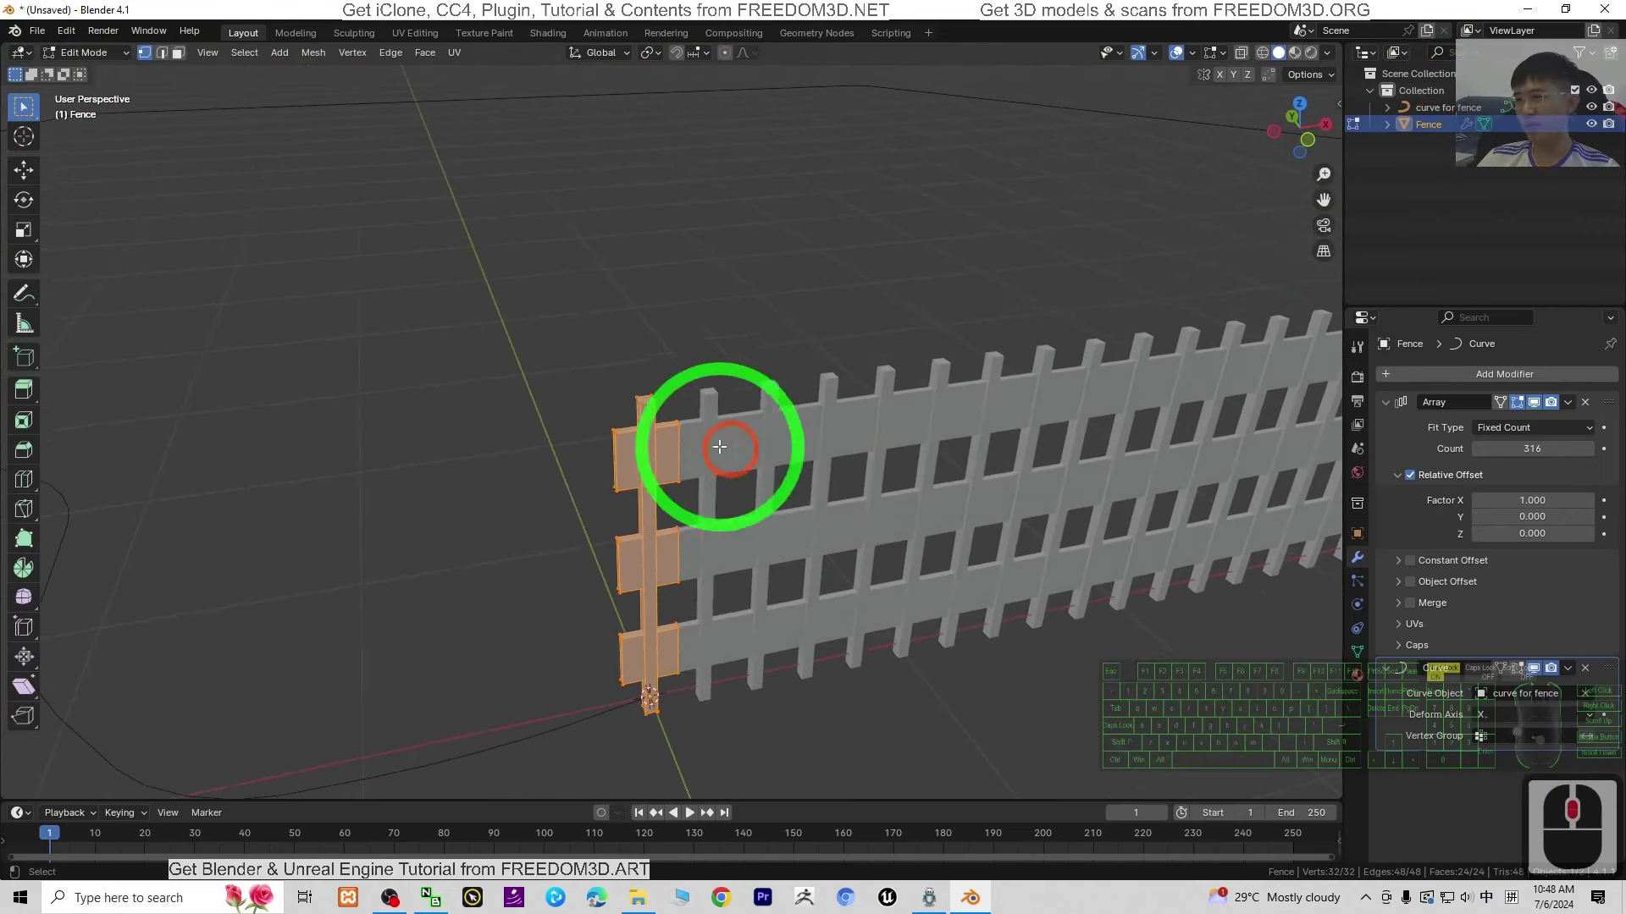
scroll(694, 432, "up", 4)
middle_click_drag(575, 387, 648, 422, "shift")
middle_click_drag(892, 548, 846, 508, "shift")
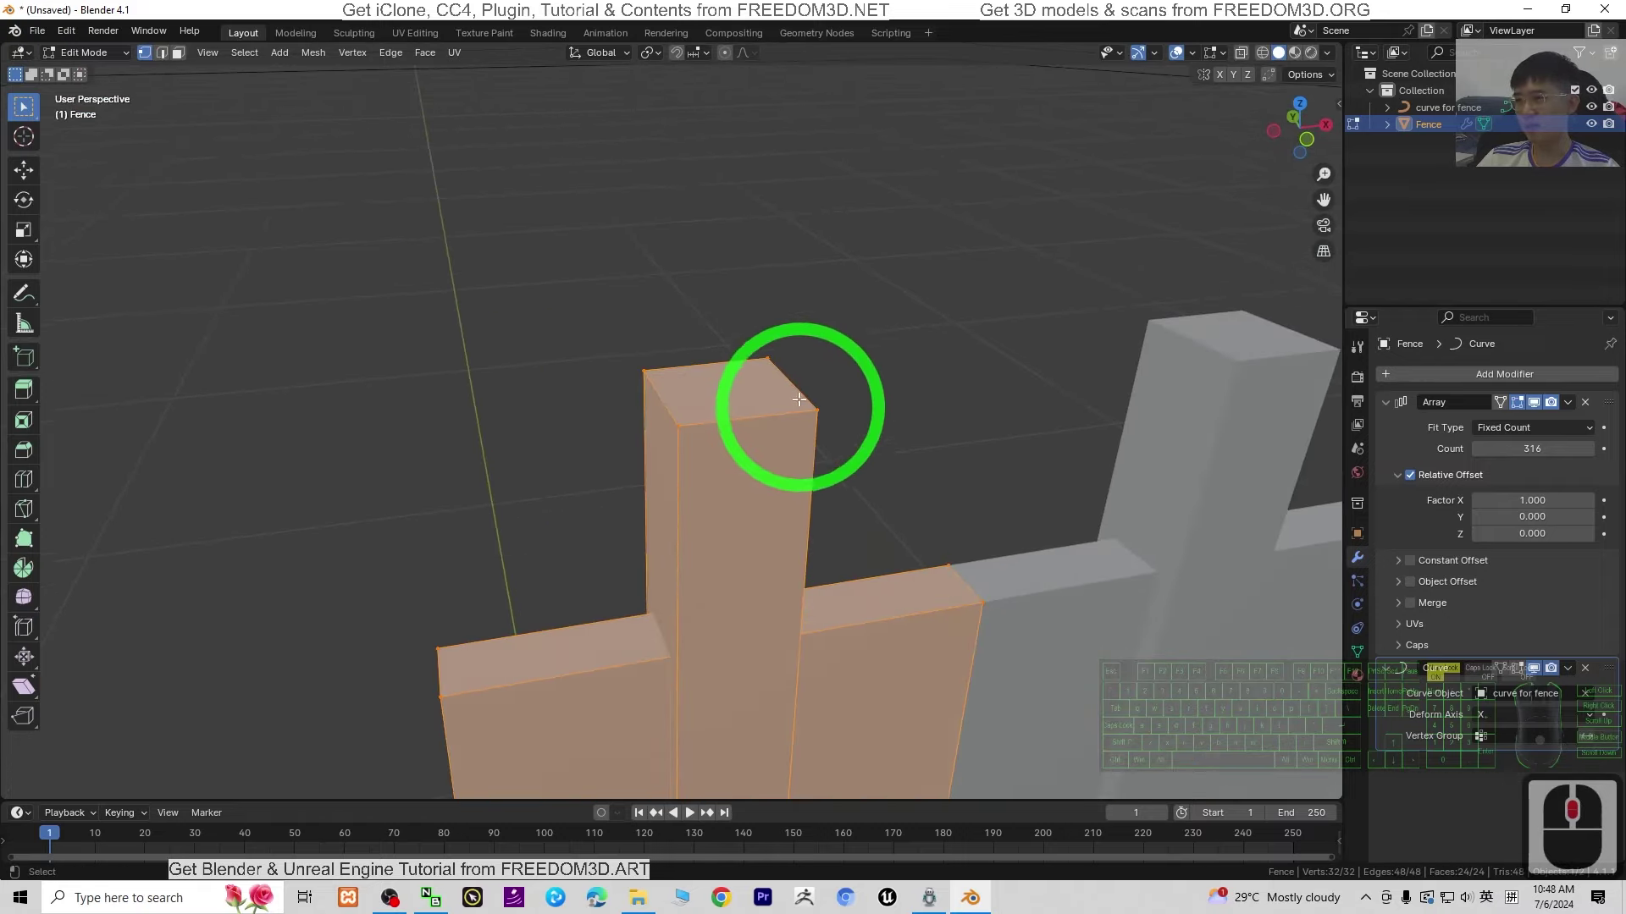
Select the end post's two top edges, trying and undoing a narrowing scale
left_click(161, 53)
left_click(664, 397)
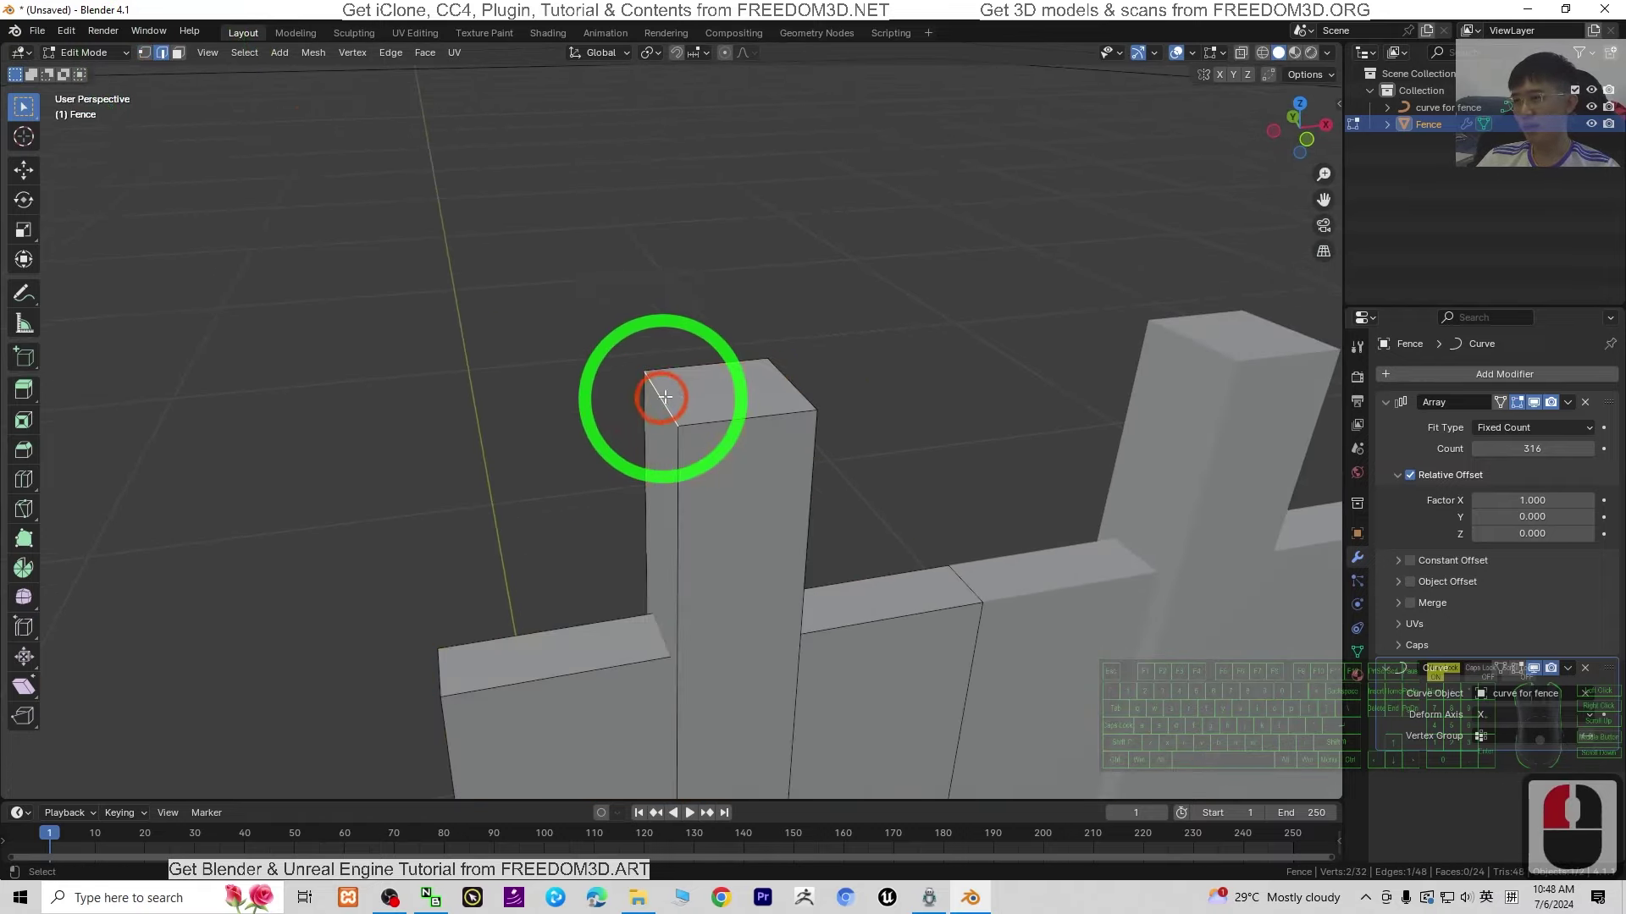
left_click(792, 382, "shift")
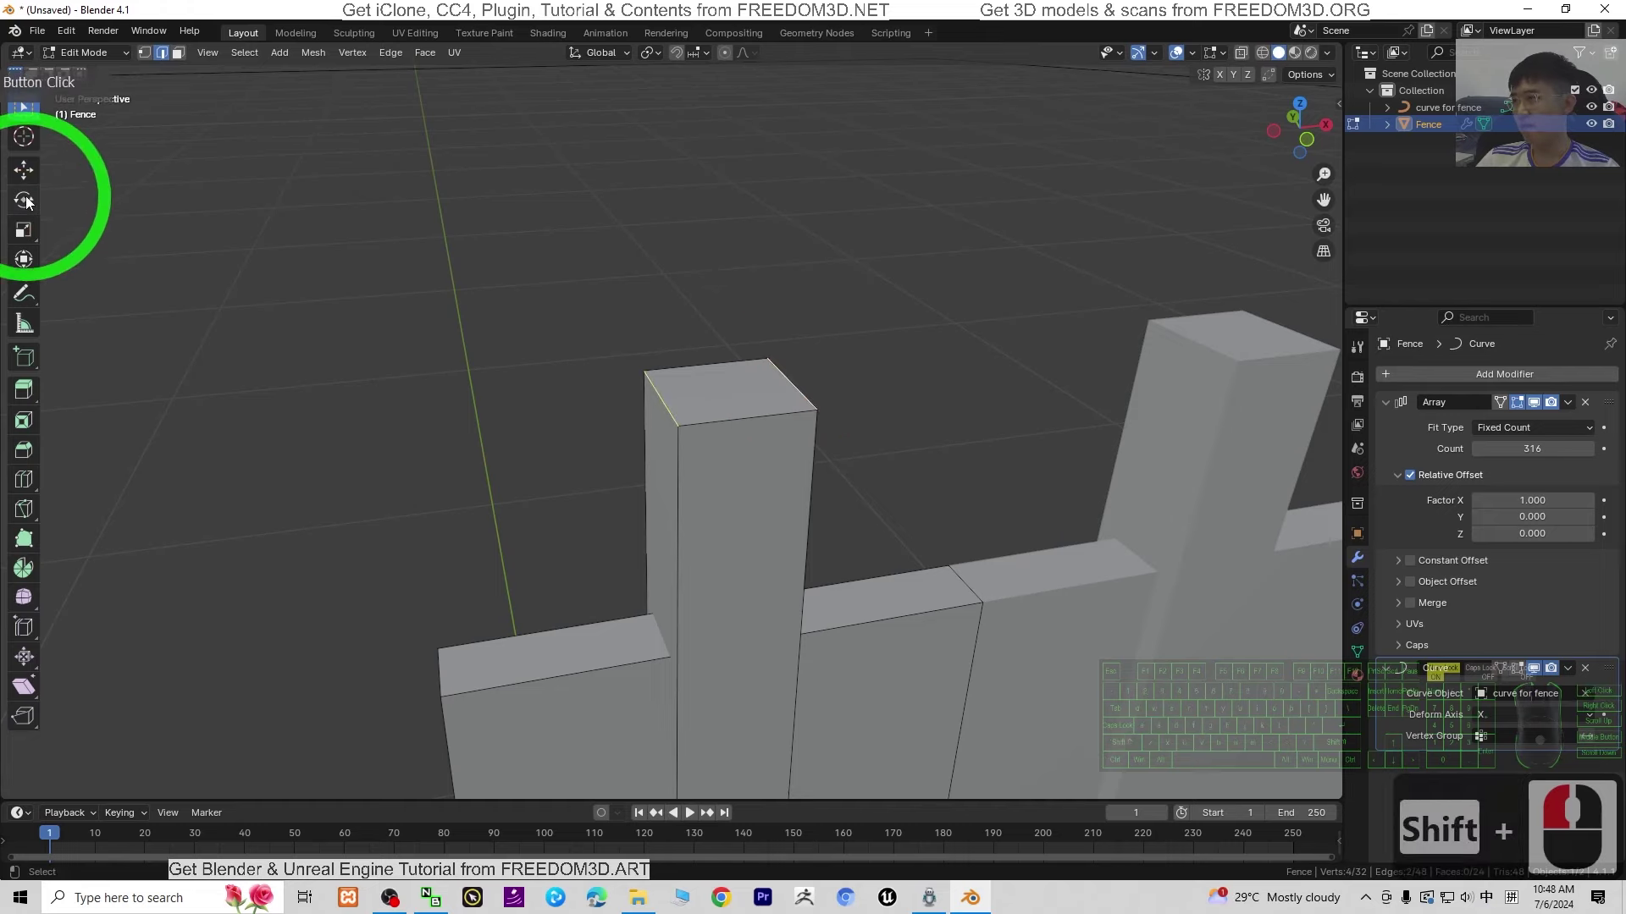
left_click(25, 230)
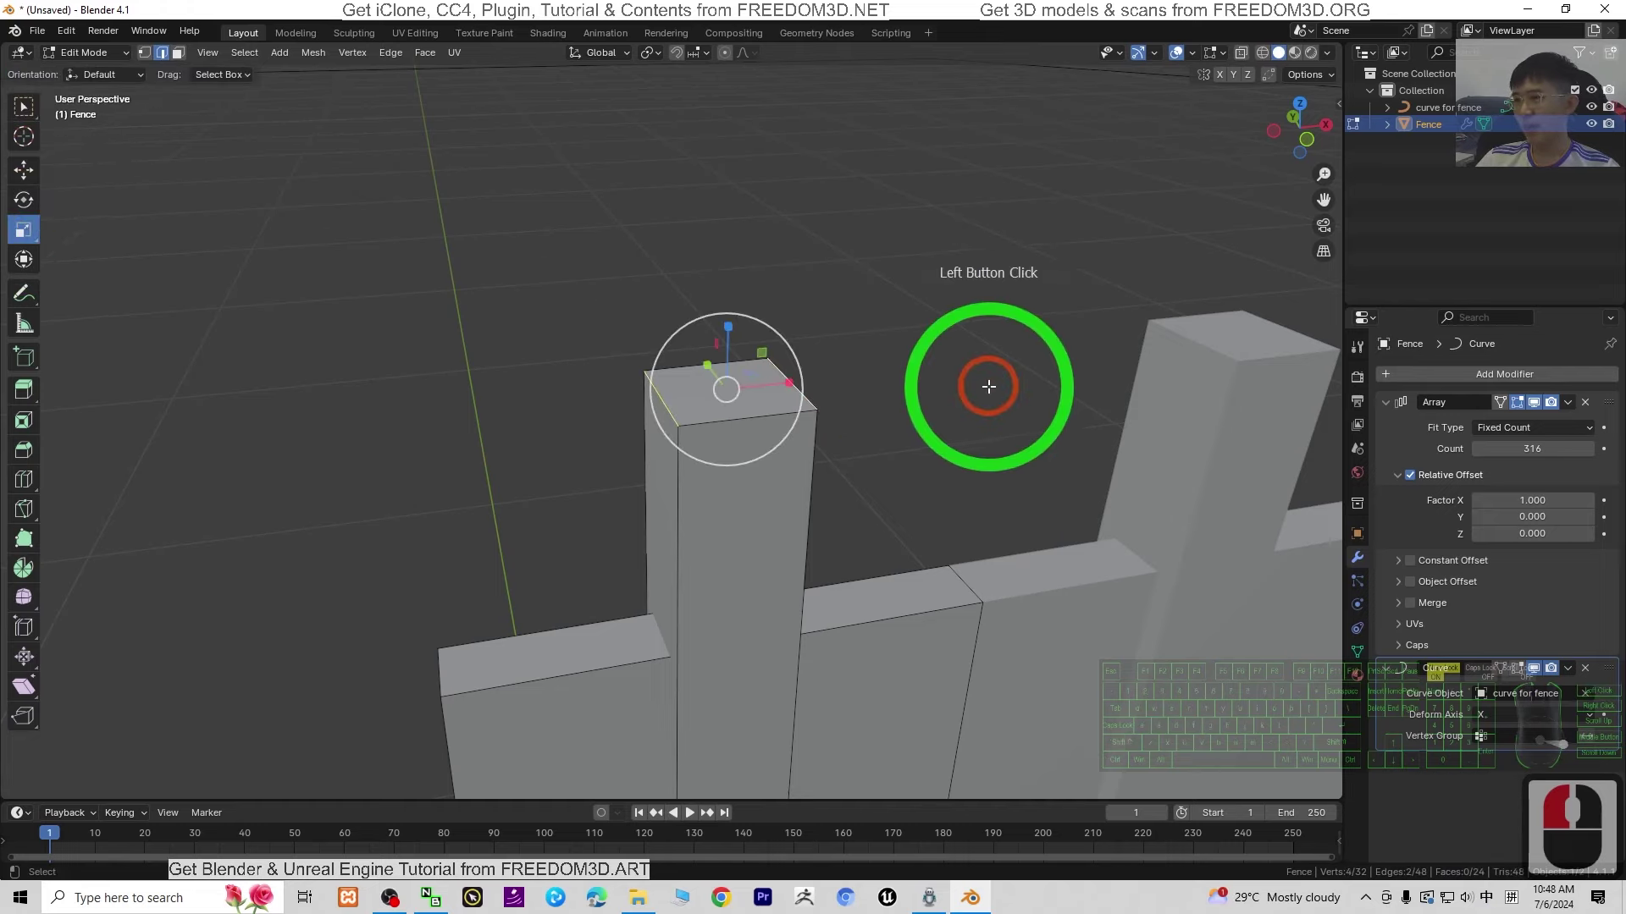
left_click_drag(790, 383, 763, 386)
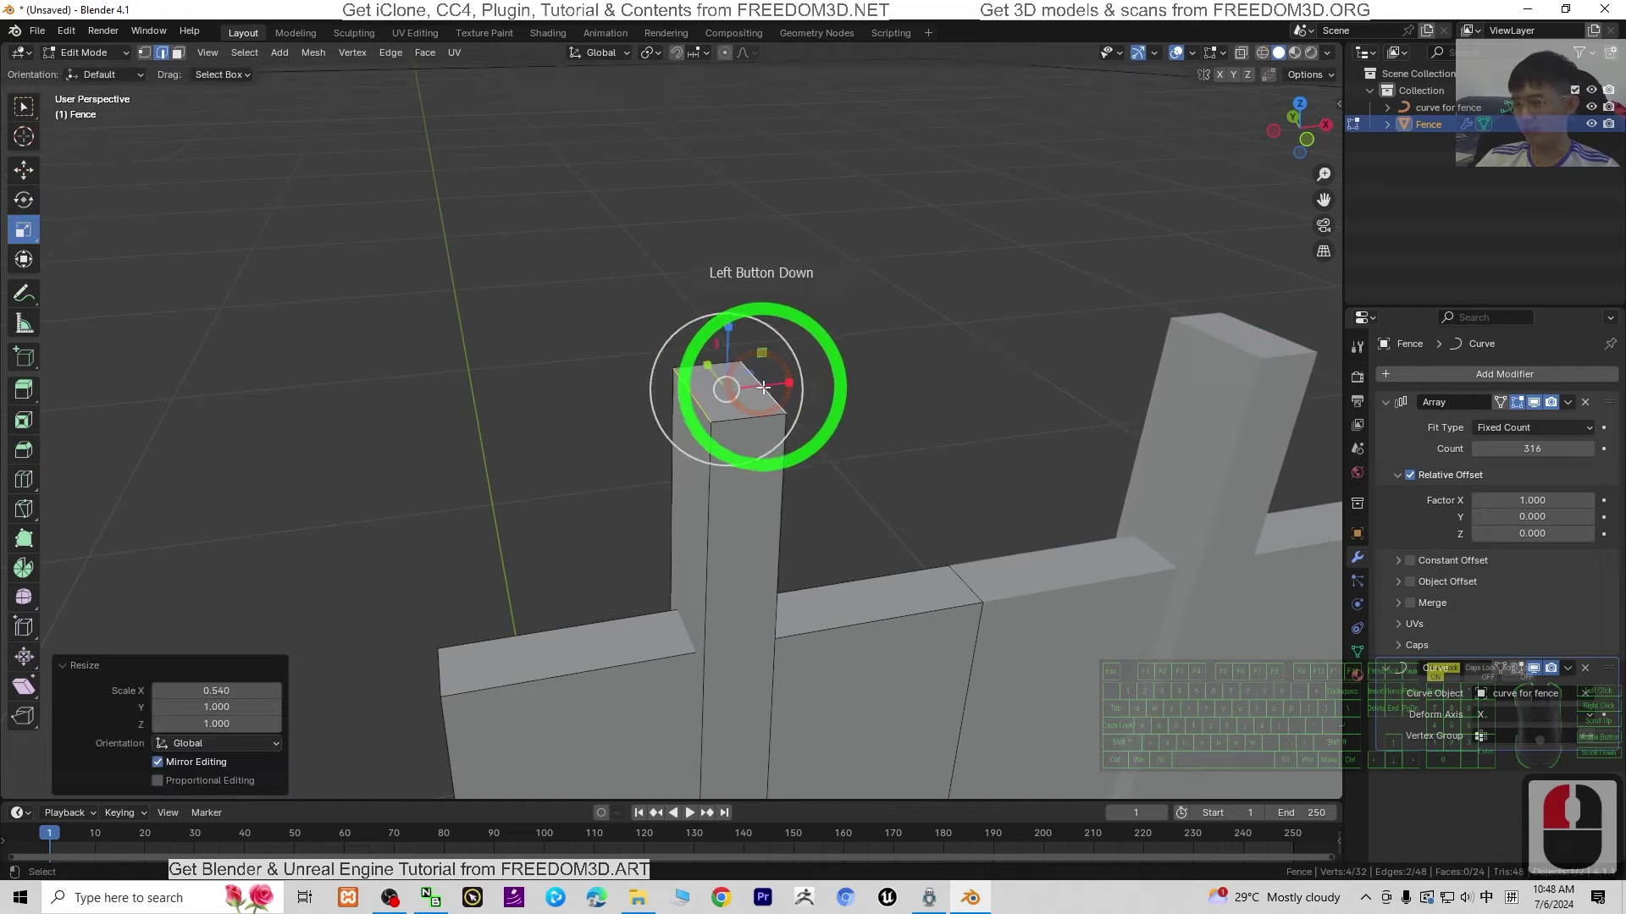
key("ctrl+z")
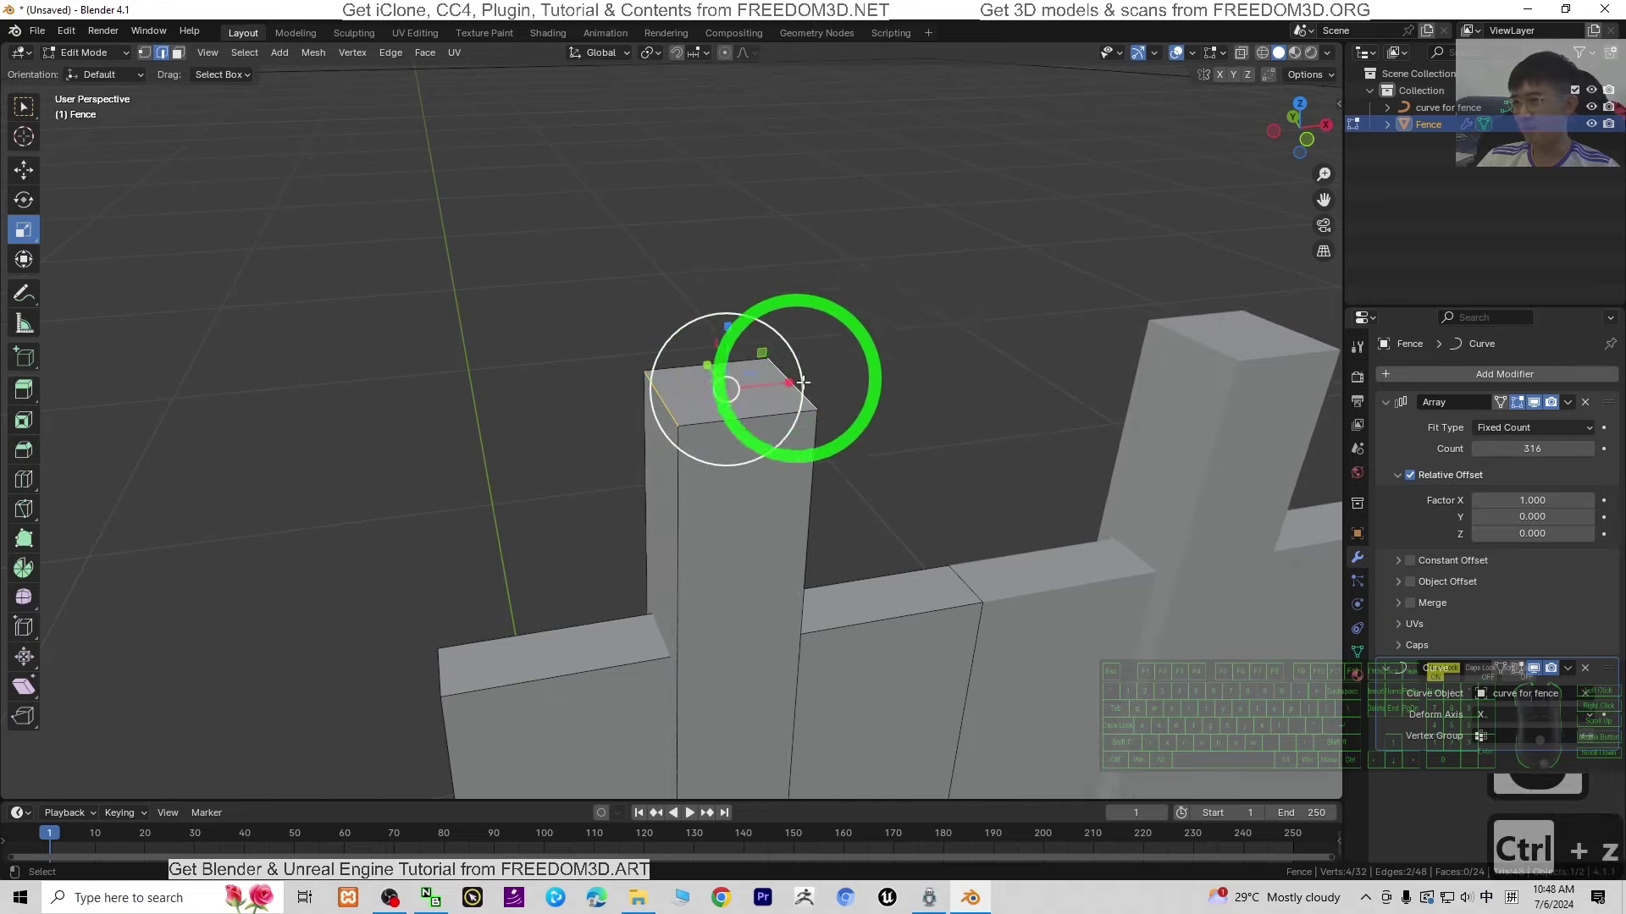
left_click(745, 390)
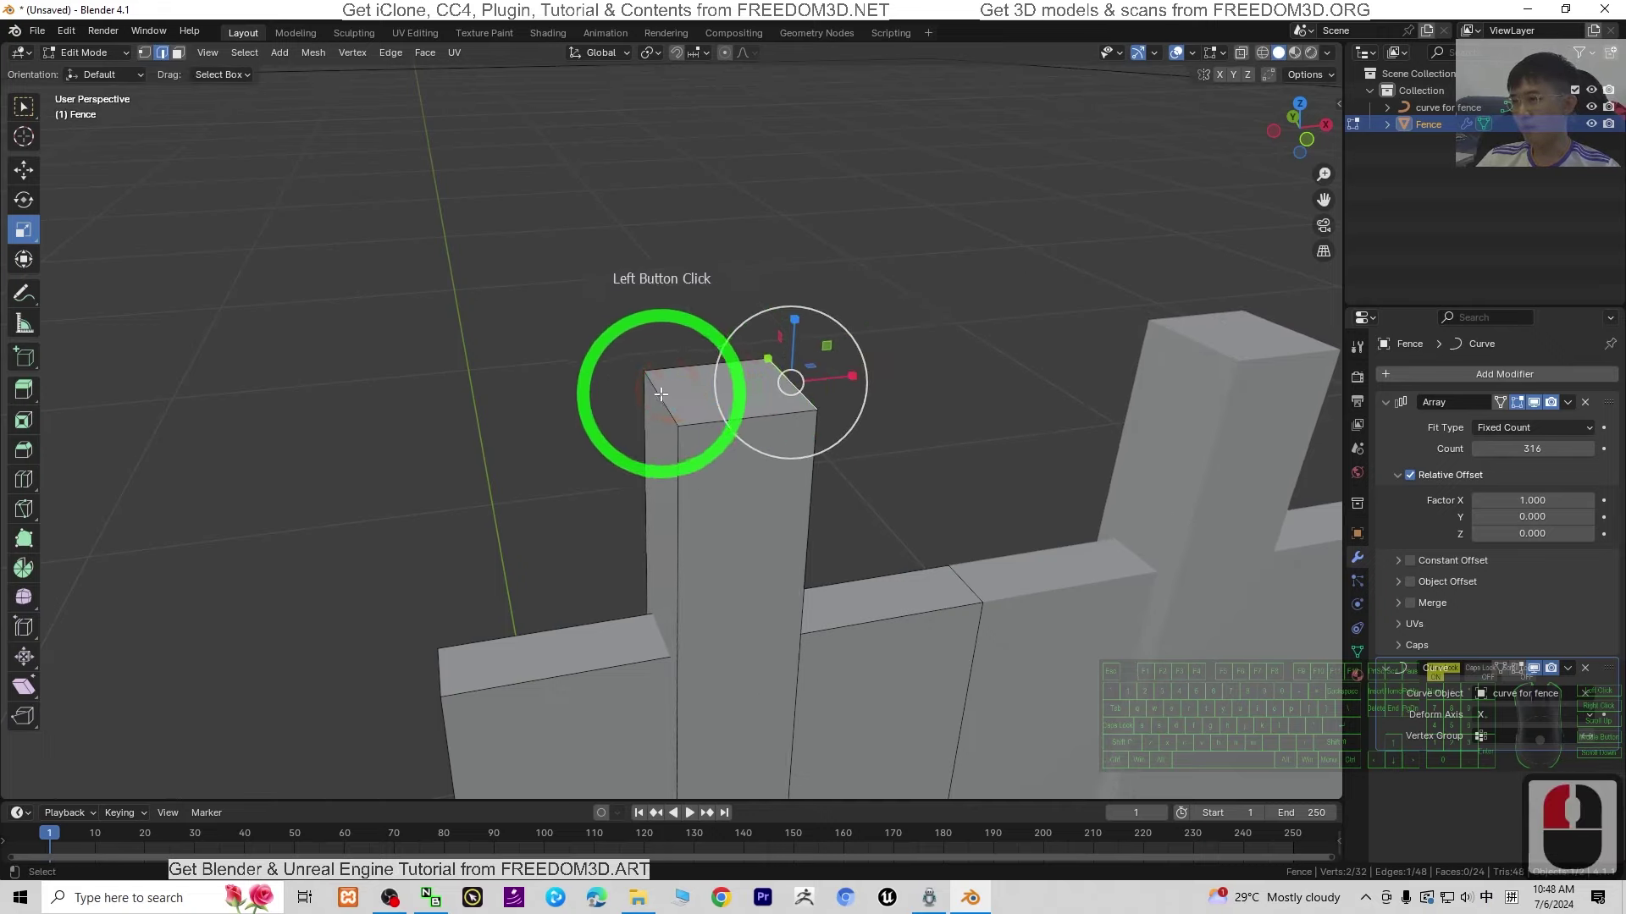
left_click(787, 383, "shift")
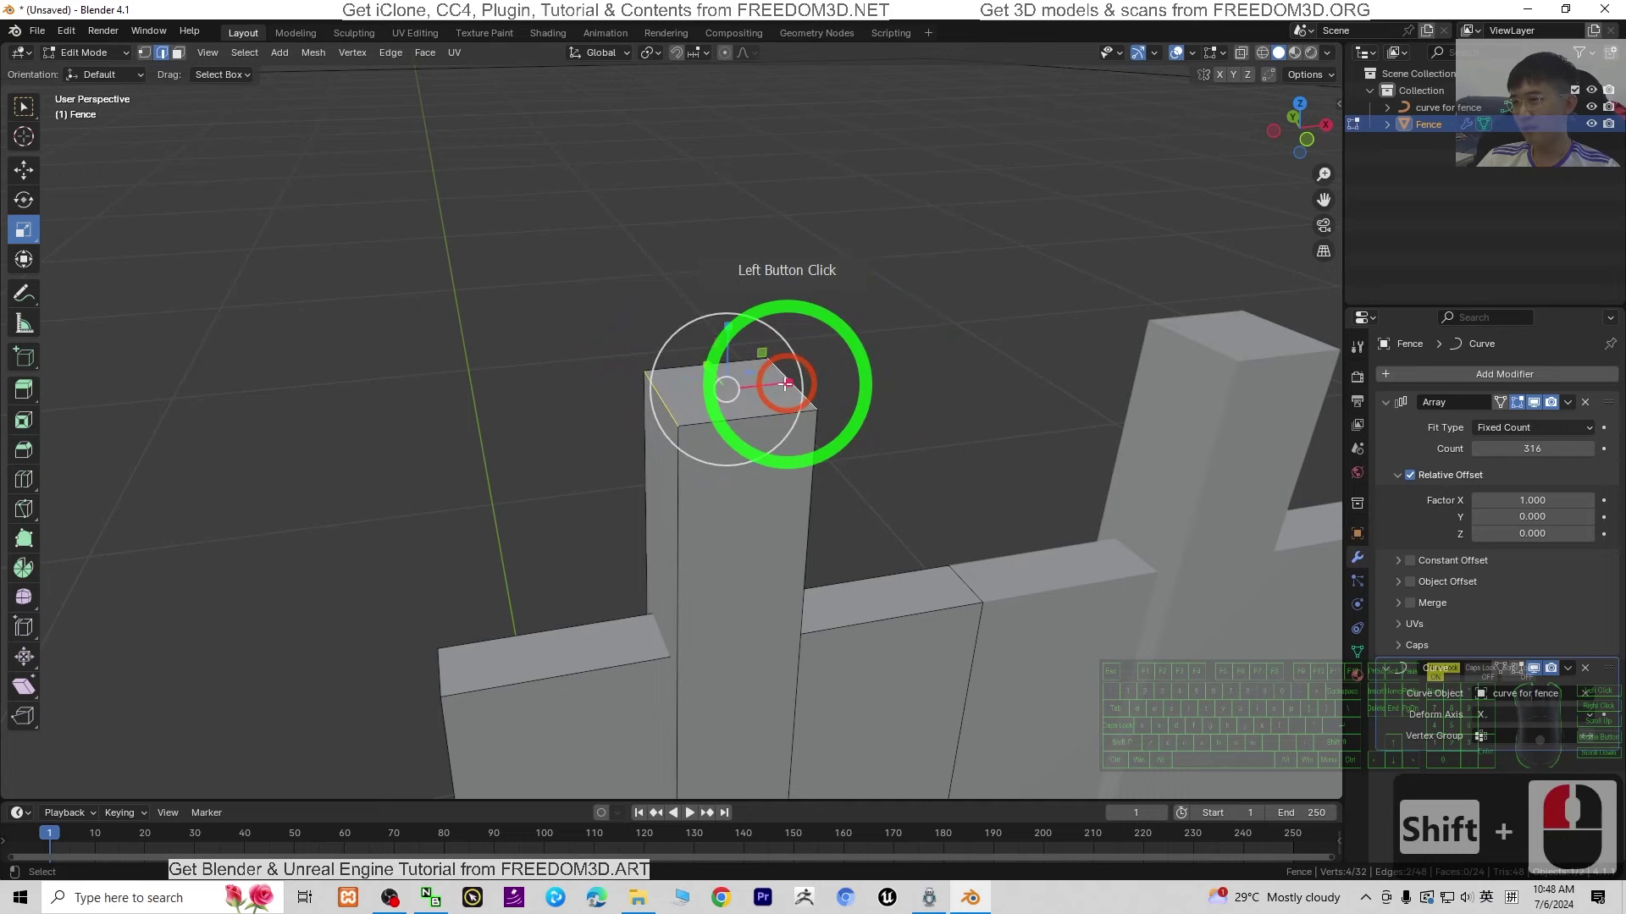
Extrude the post's top face about 0.018 m and squeeze it to 0.020 along X
left_click(177, 53)
left_click(669, 349)
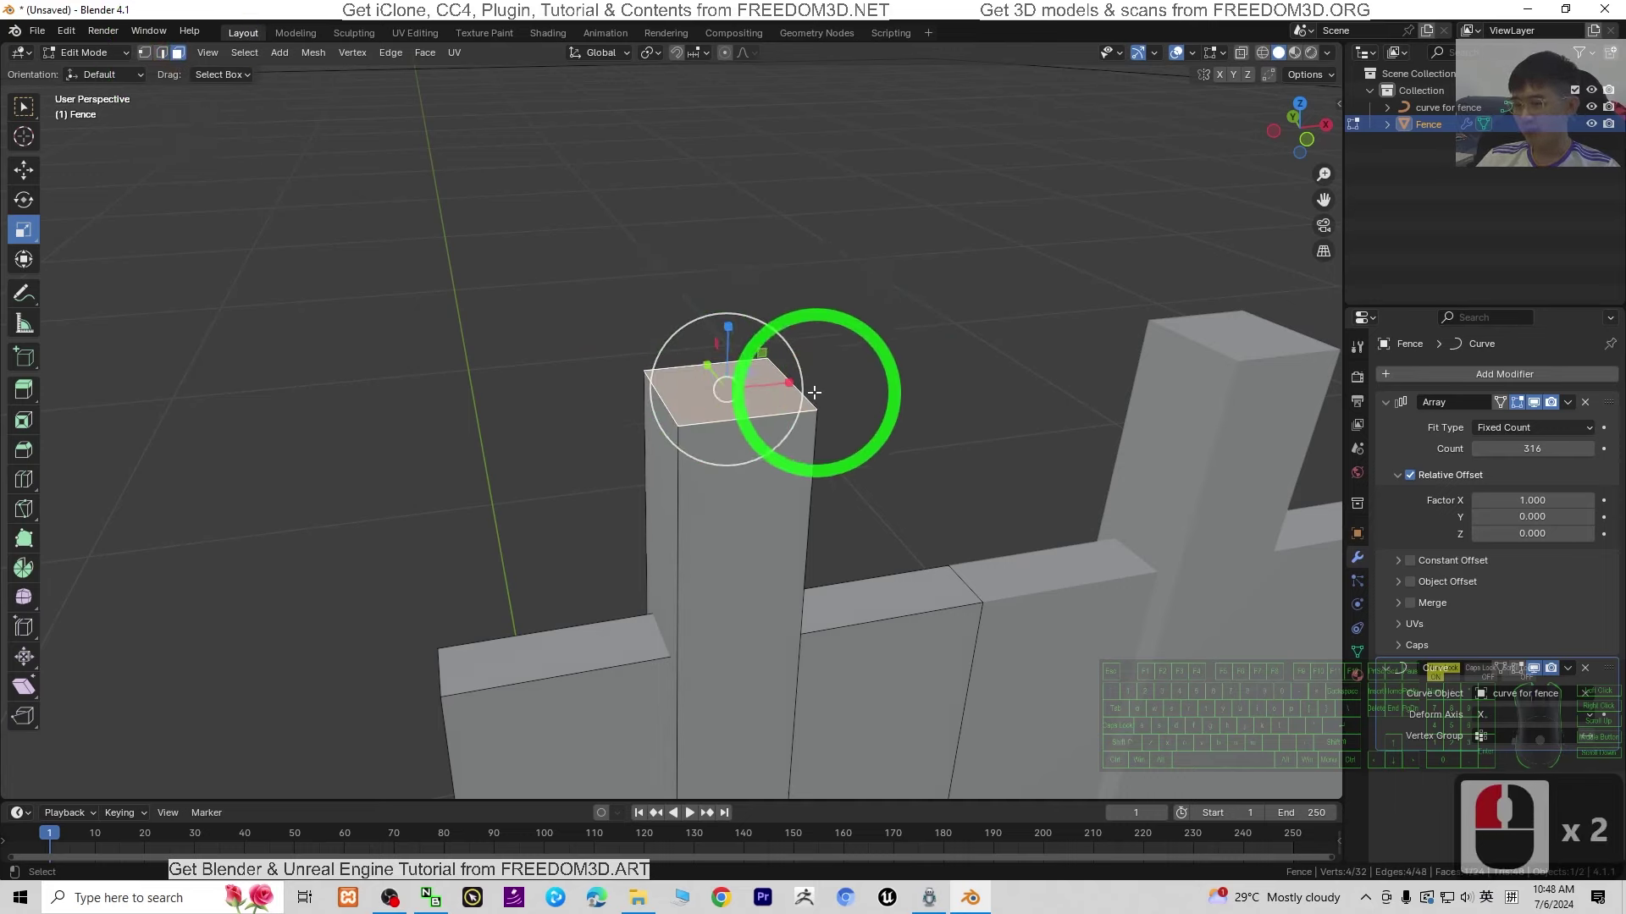
key("e")
left_click(806, 344)
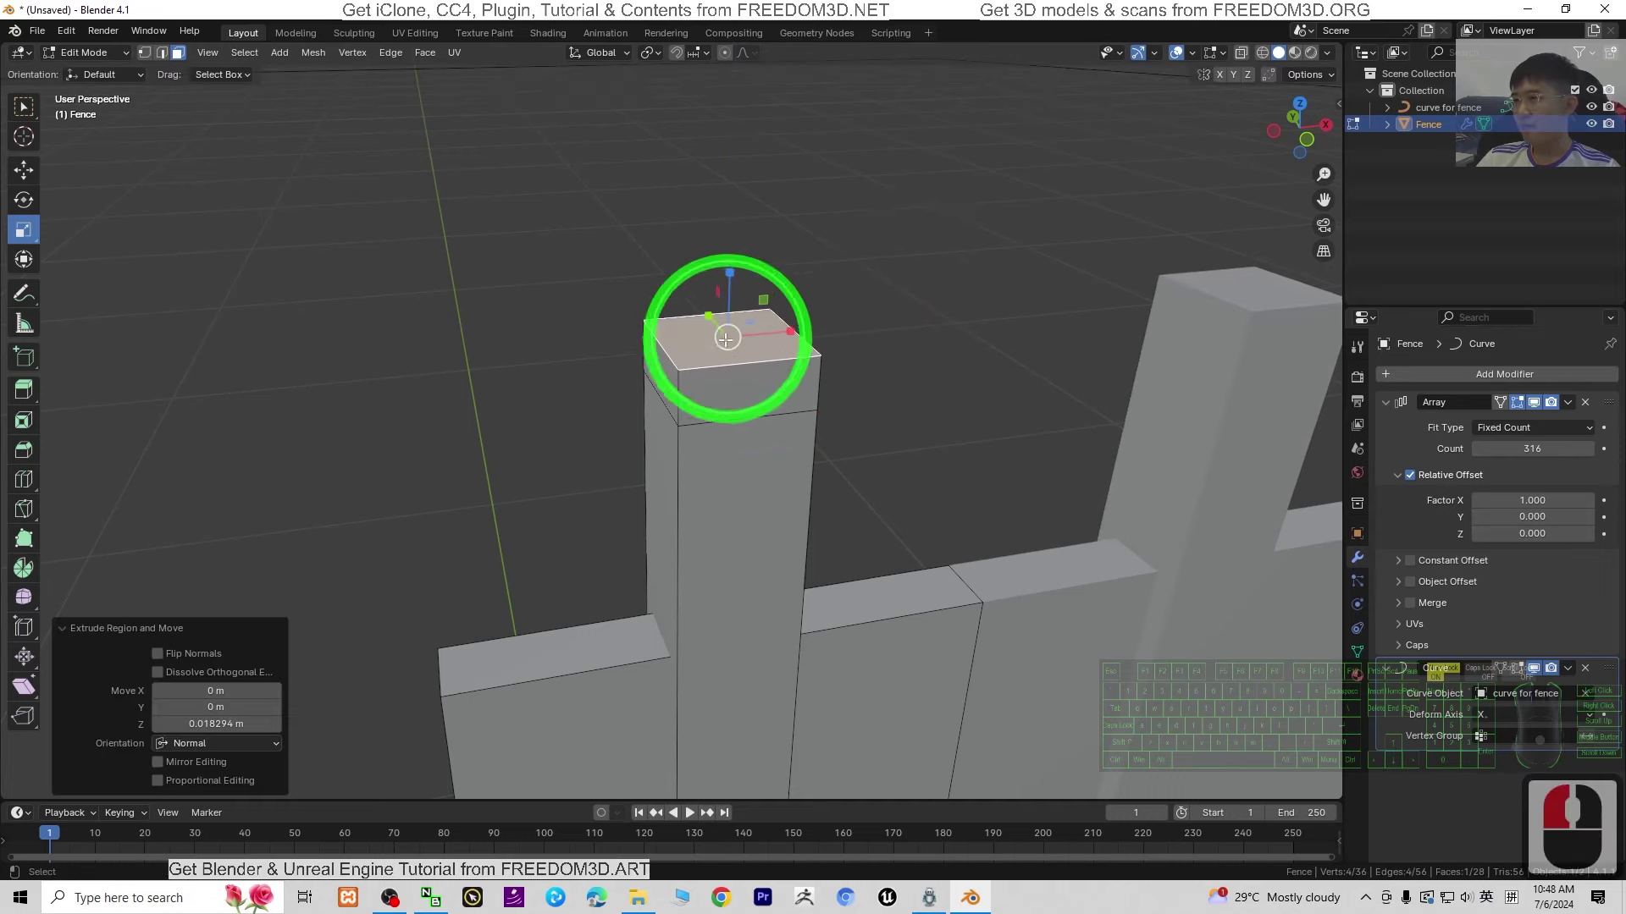
left_click_drag(791, 332, 726, 333)
scroll(925, 435, "down", 4)
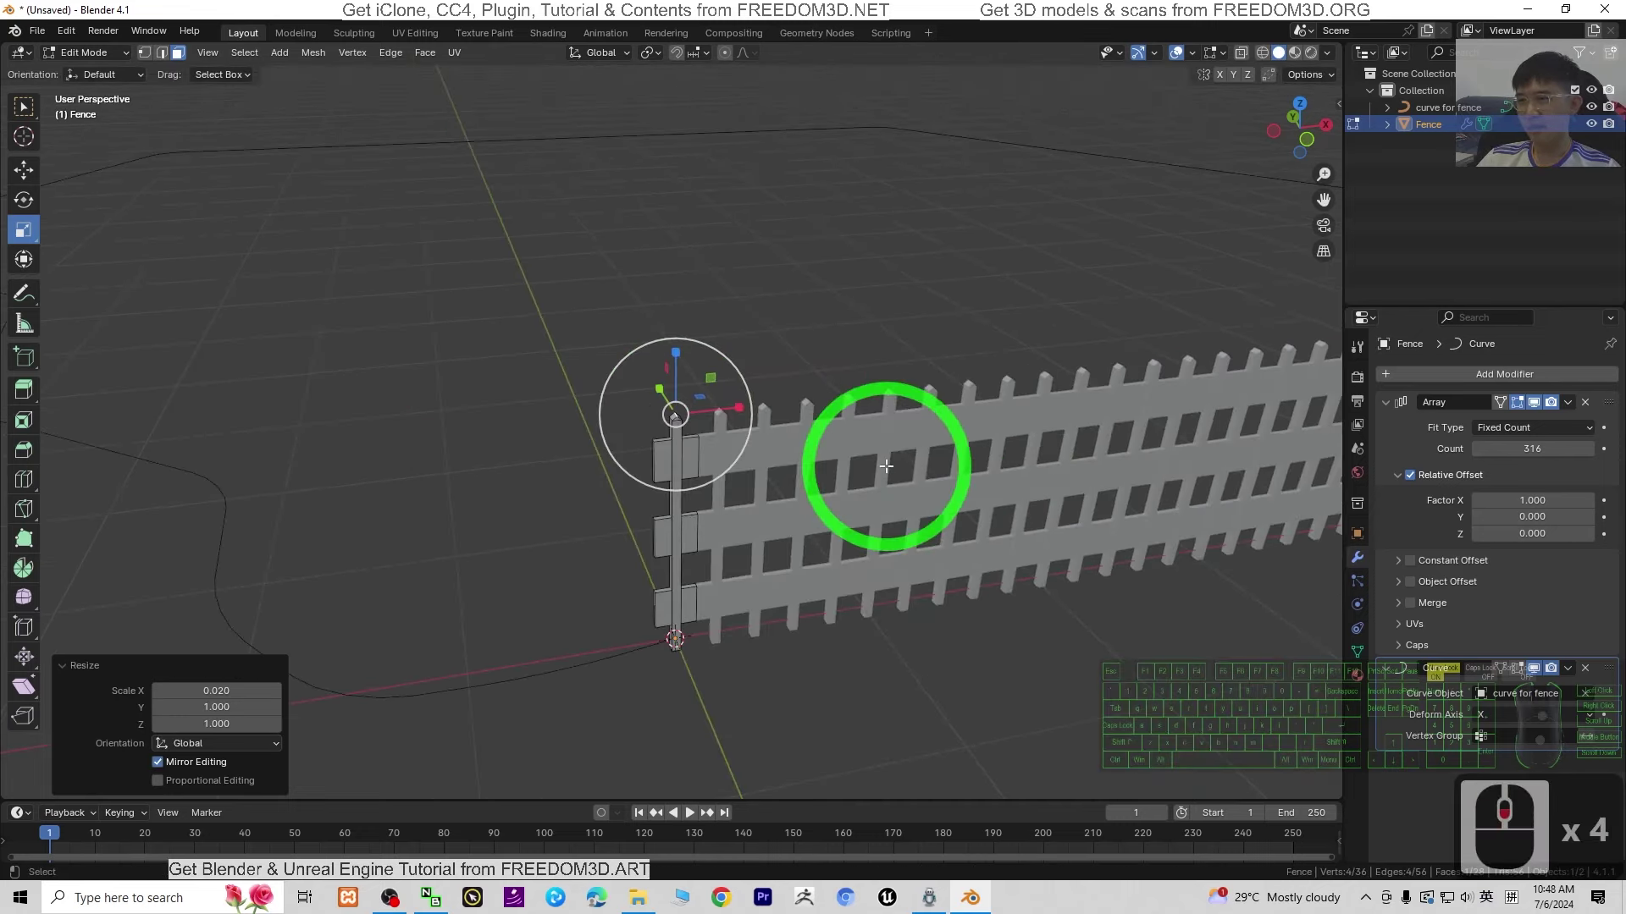
Add the end post's left edge to the selection and scale it to 1.983 along X
scroll(886, 466, "up", 5)
scroll(914, 517, "down", 4)
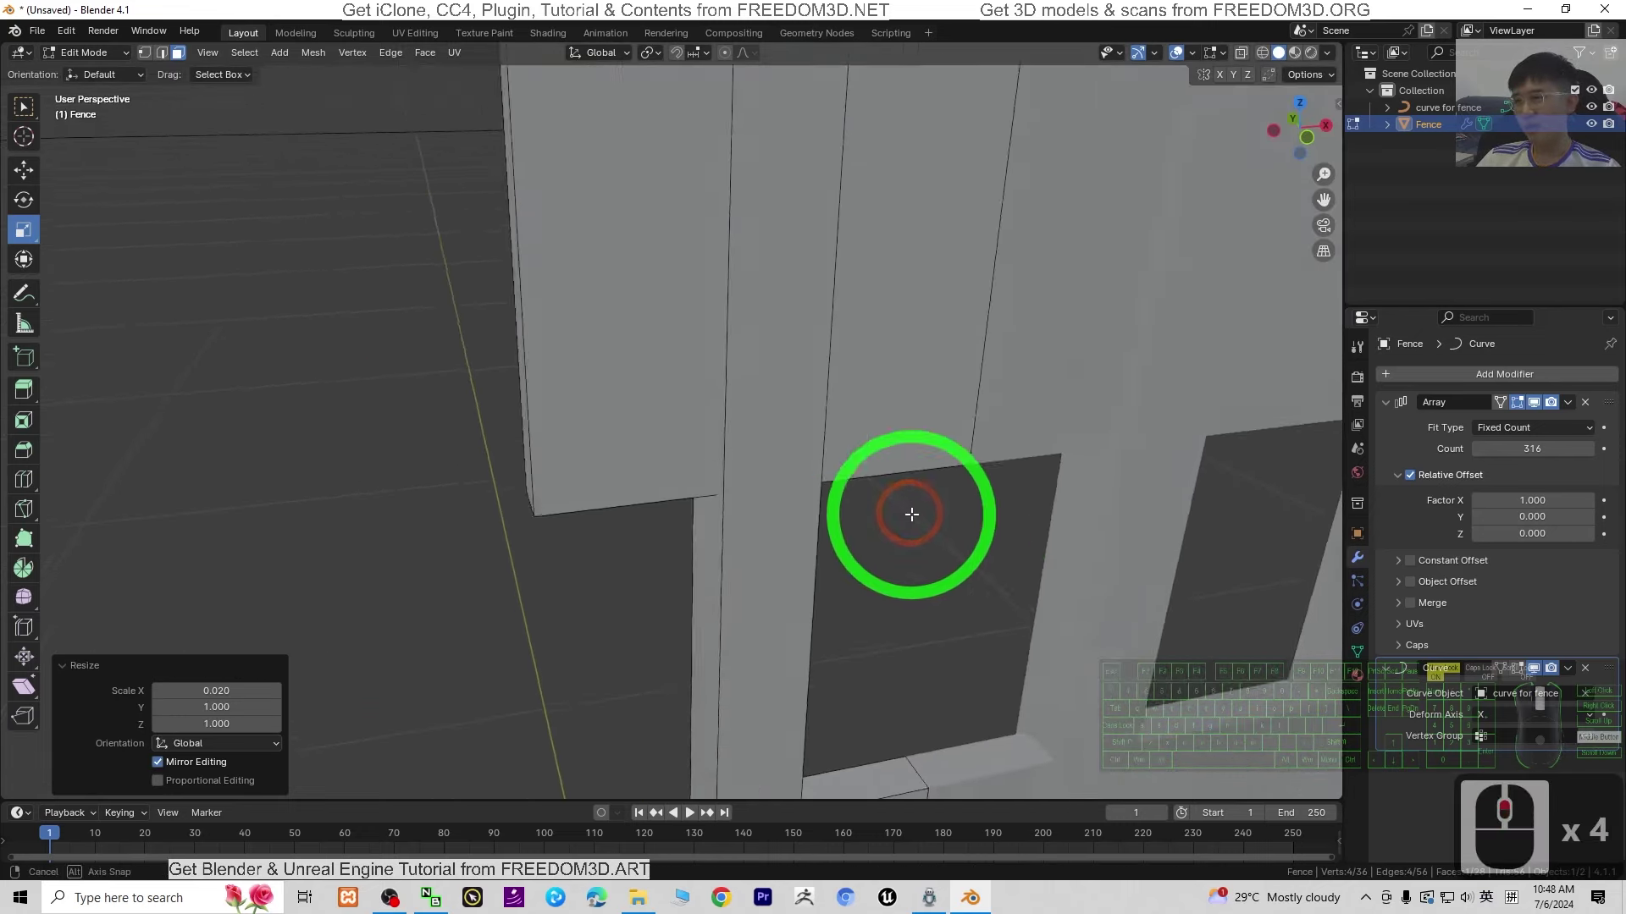
middle_click_drag(1006, 567, 1086, 453)
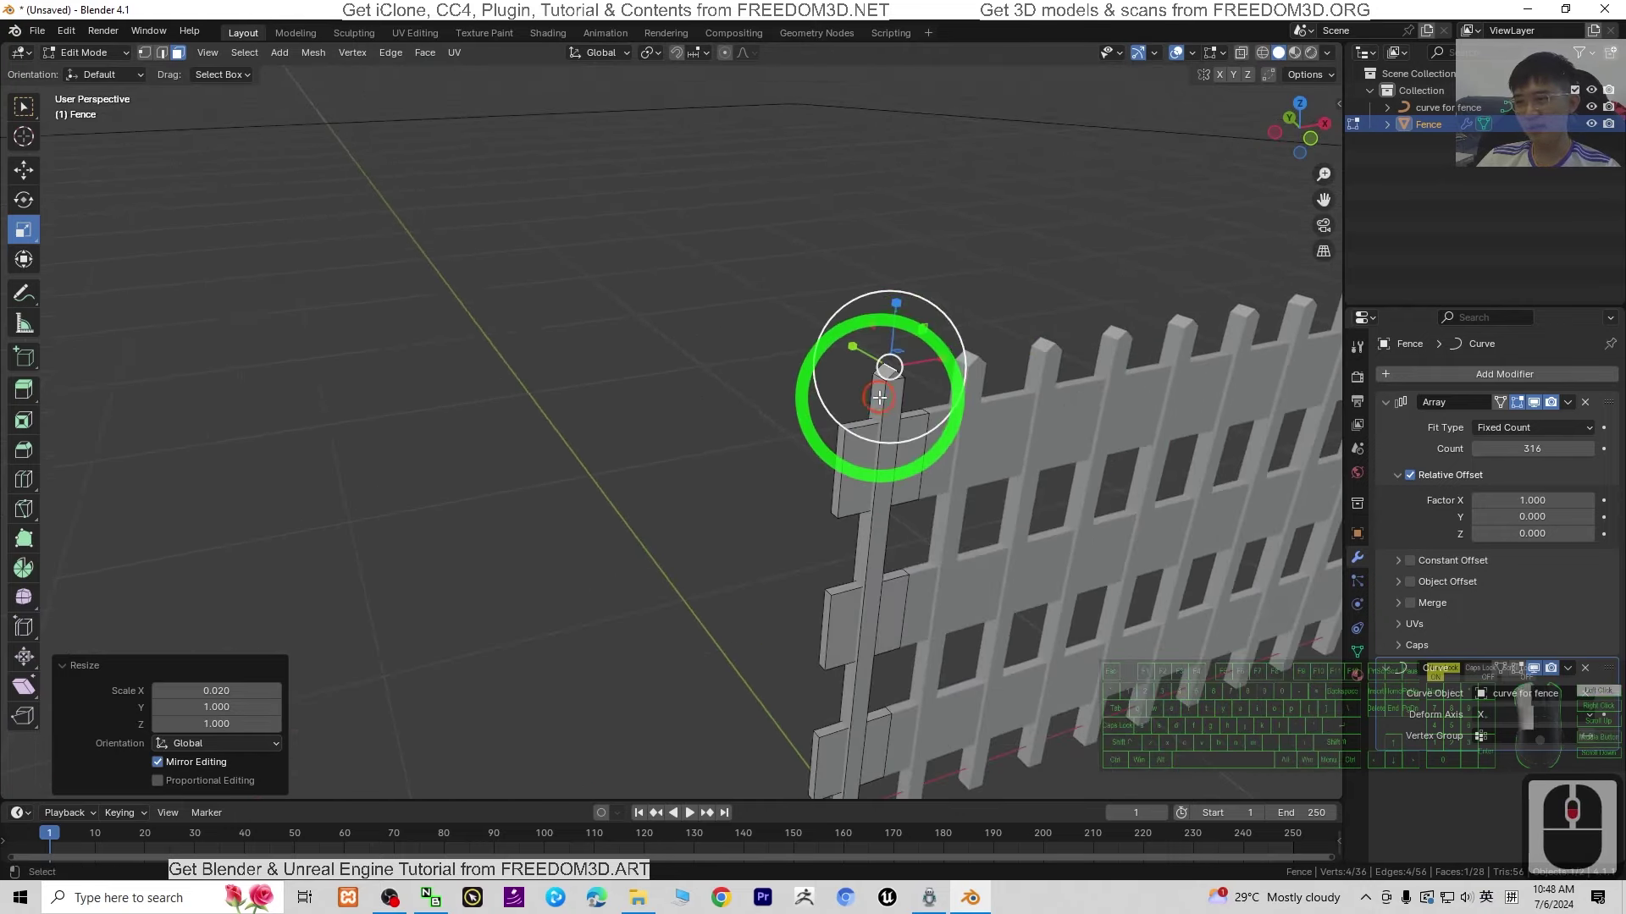
middle_click_drag(880, 398, 963, 469)
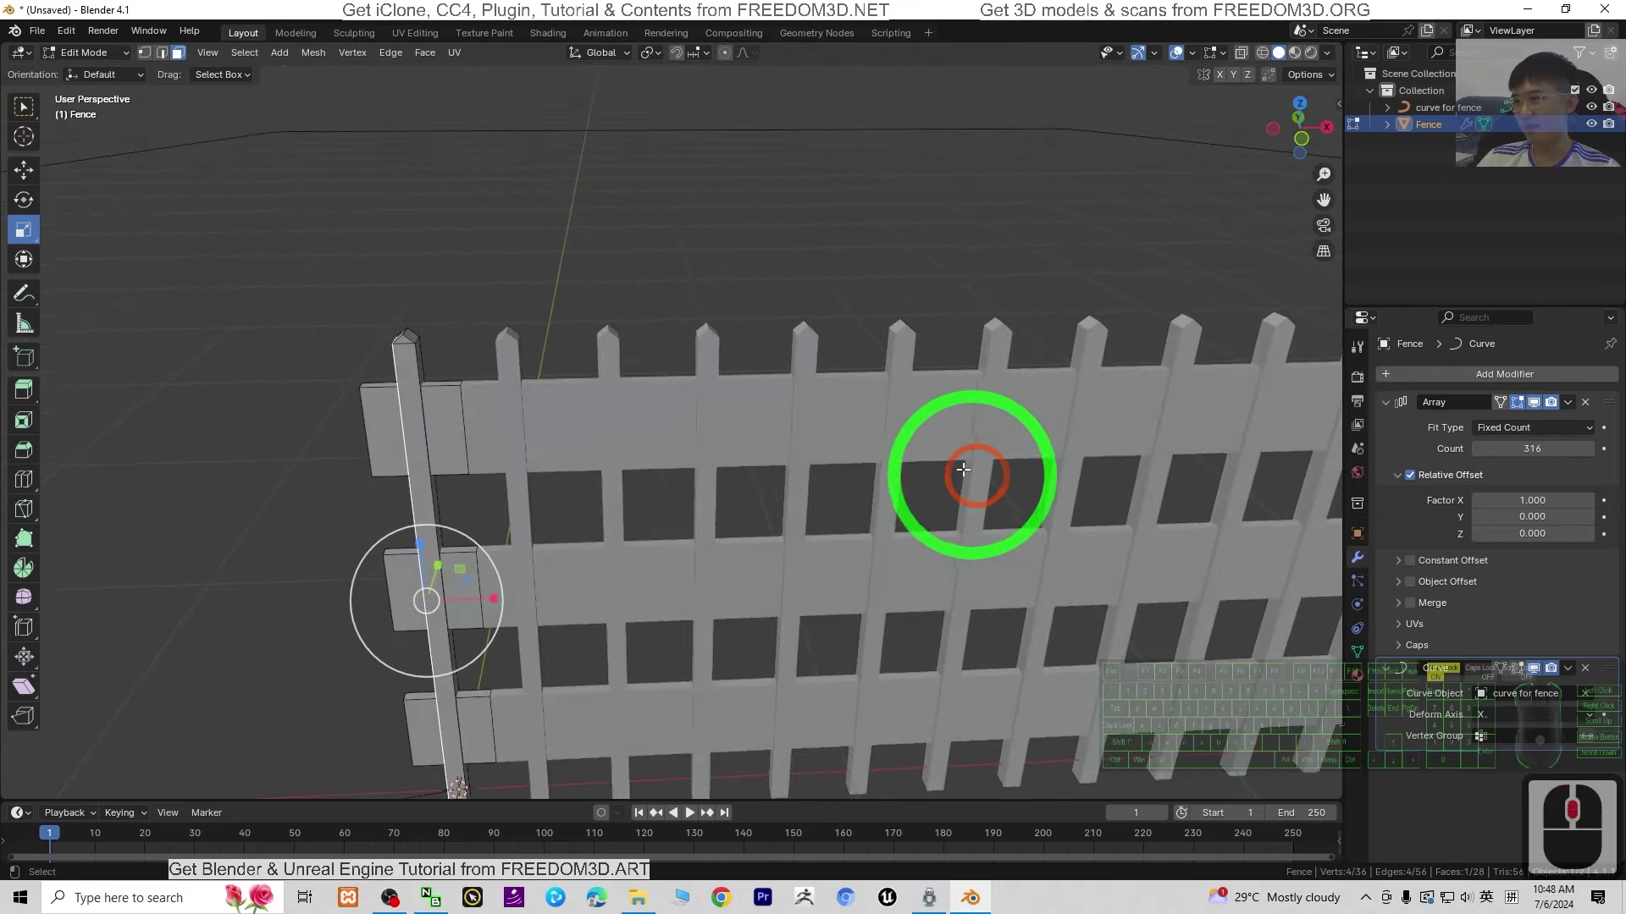
left_click(420, 353, "shift")
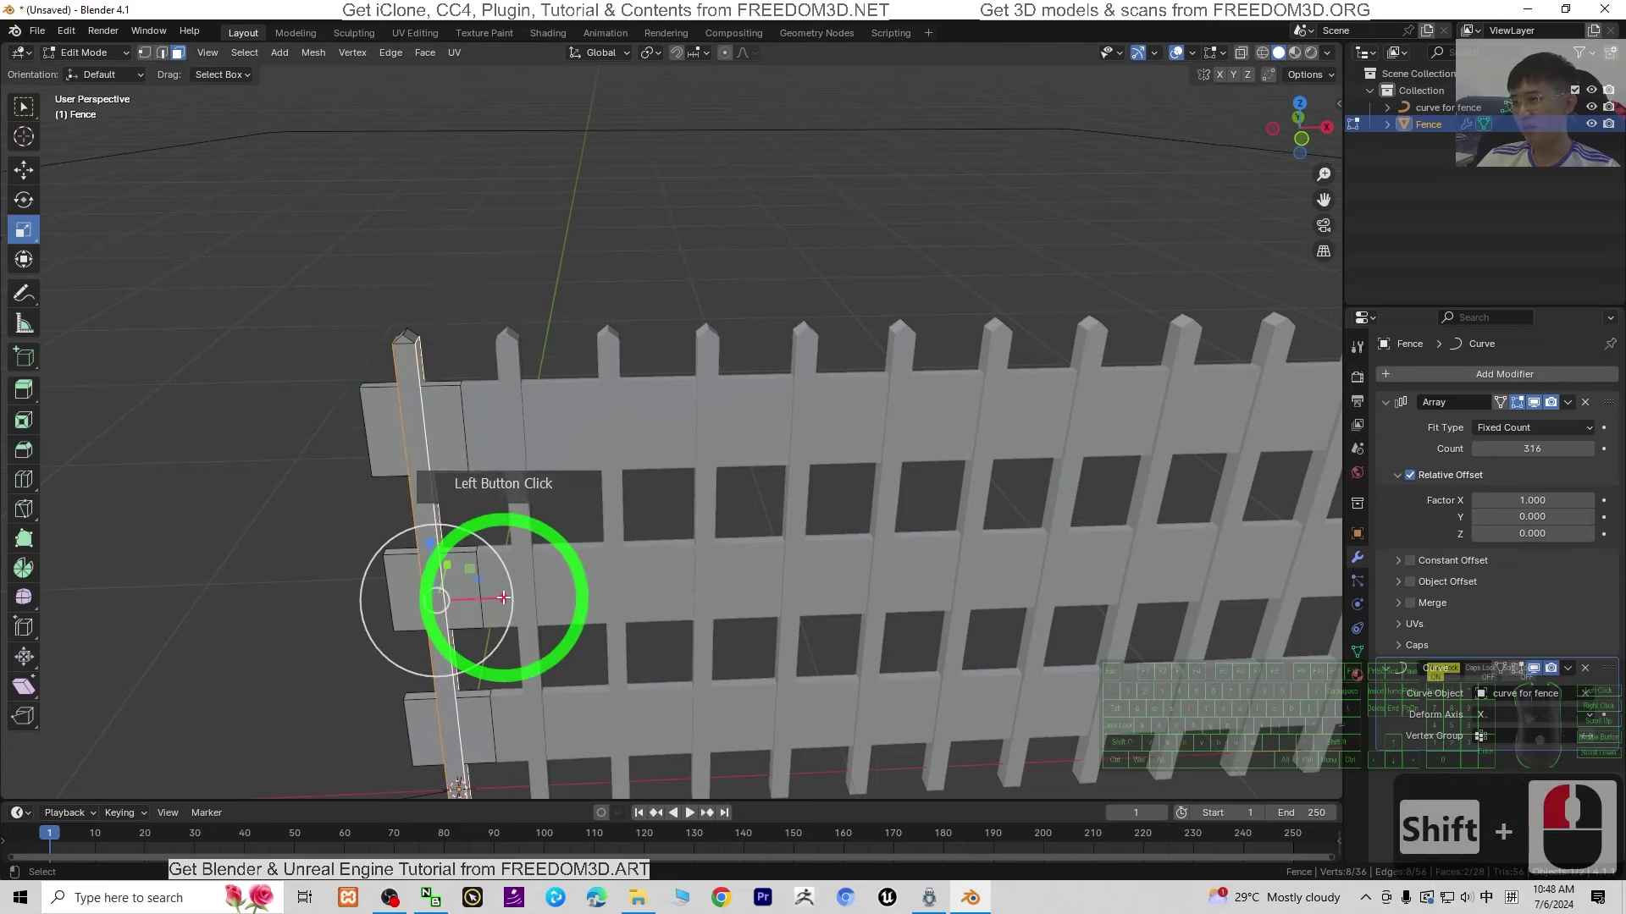
left_click_drag(465, 581, 573, 594, "shift")
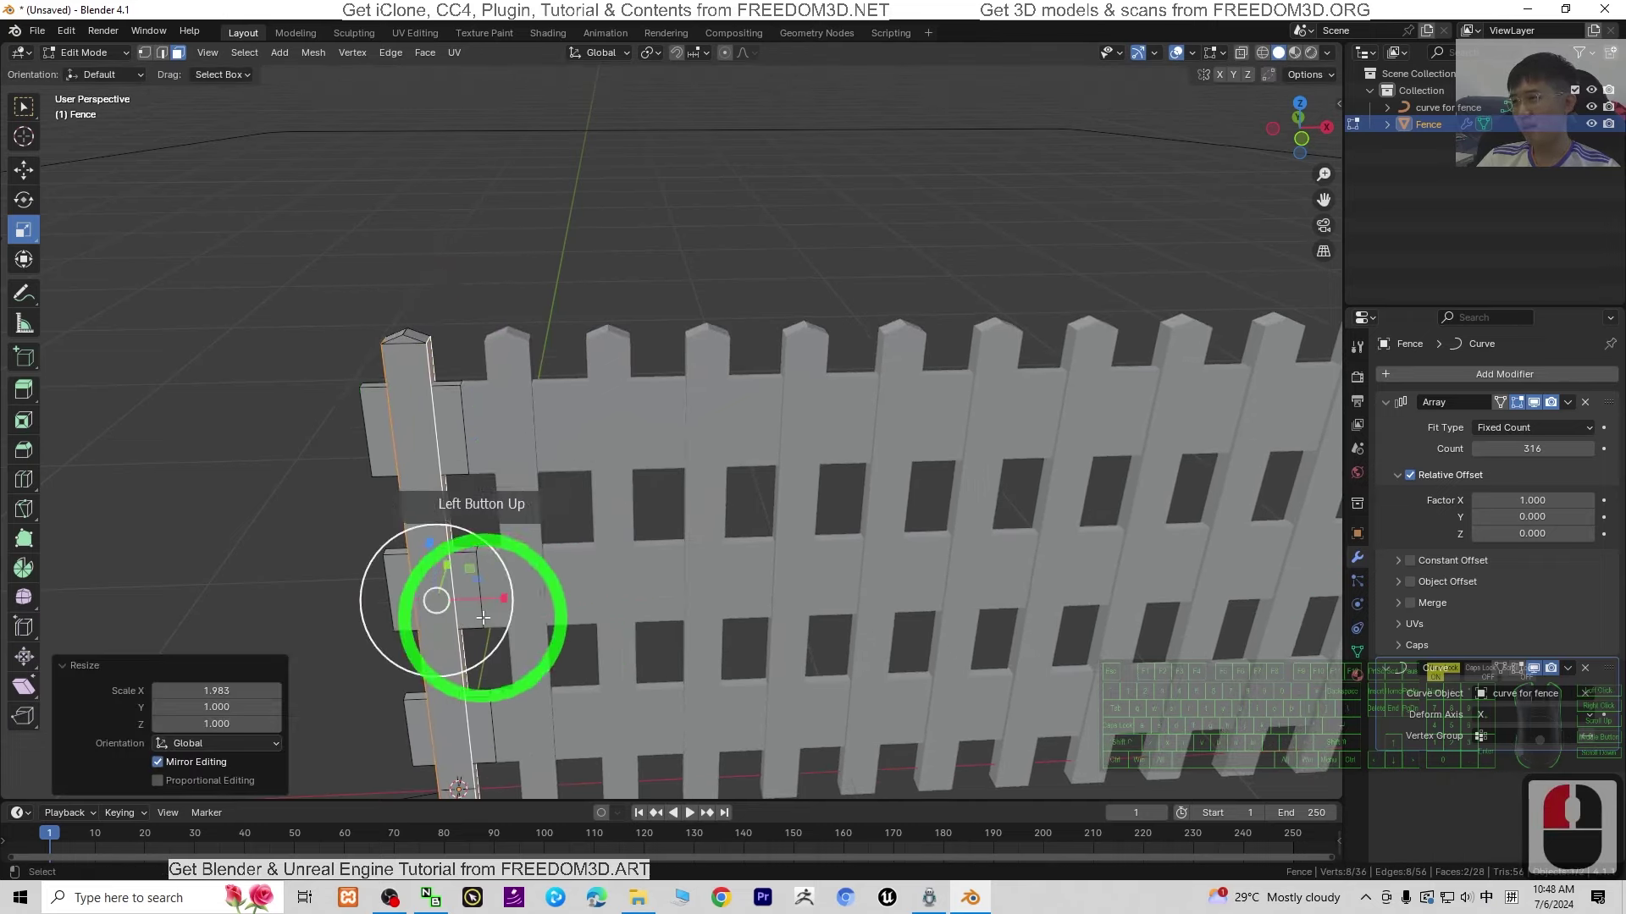
middle_click_drag(479, 612, 574, 622)
Select the end post's front face plus its top face, viewing from a lower angle
left_click(760, 519)
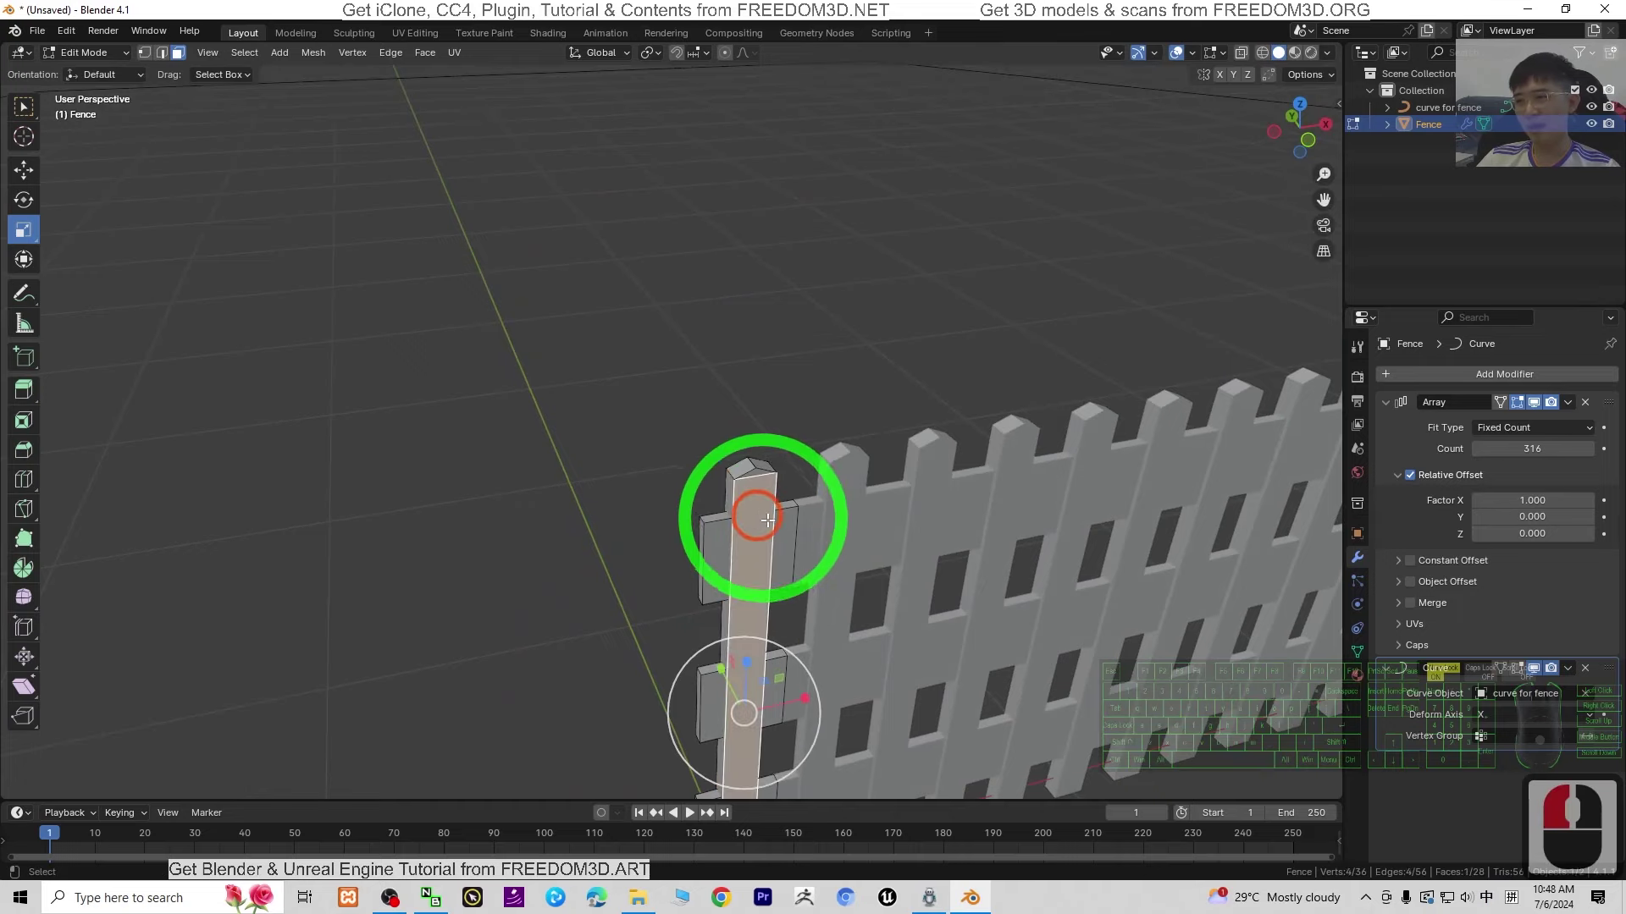
middle_click_drag(996, 592, 1022, 589)
scroll(1084, 522, "up", 2)
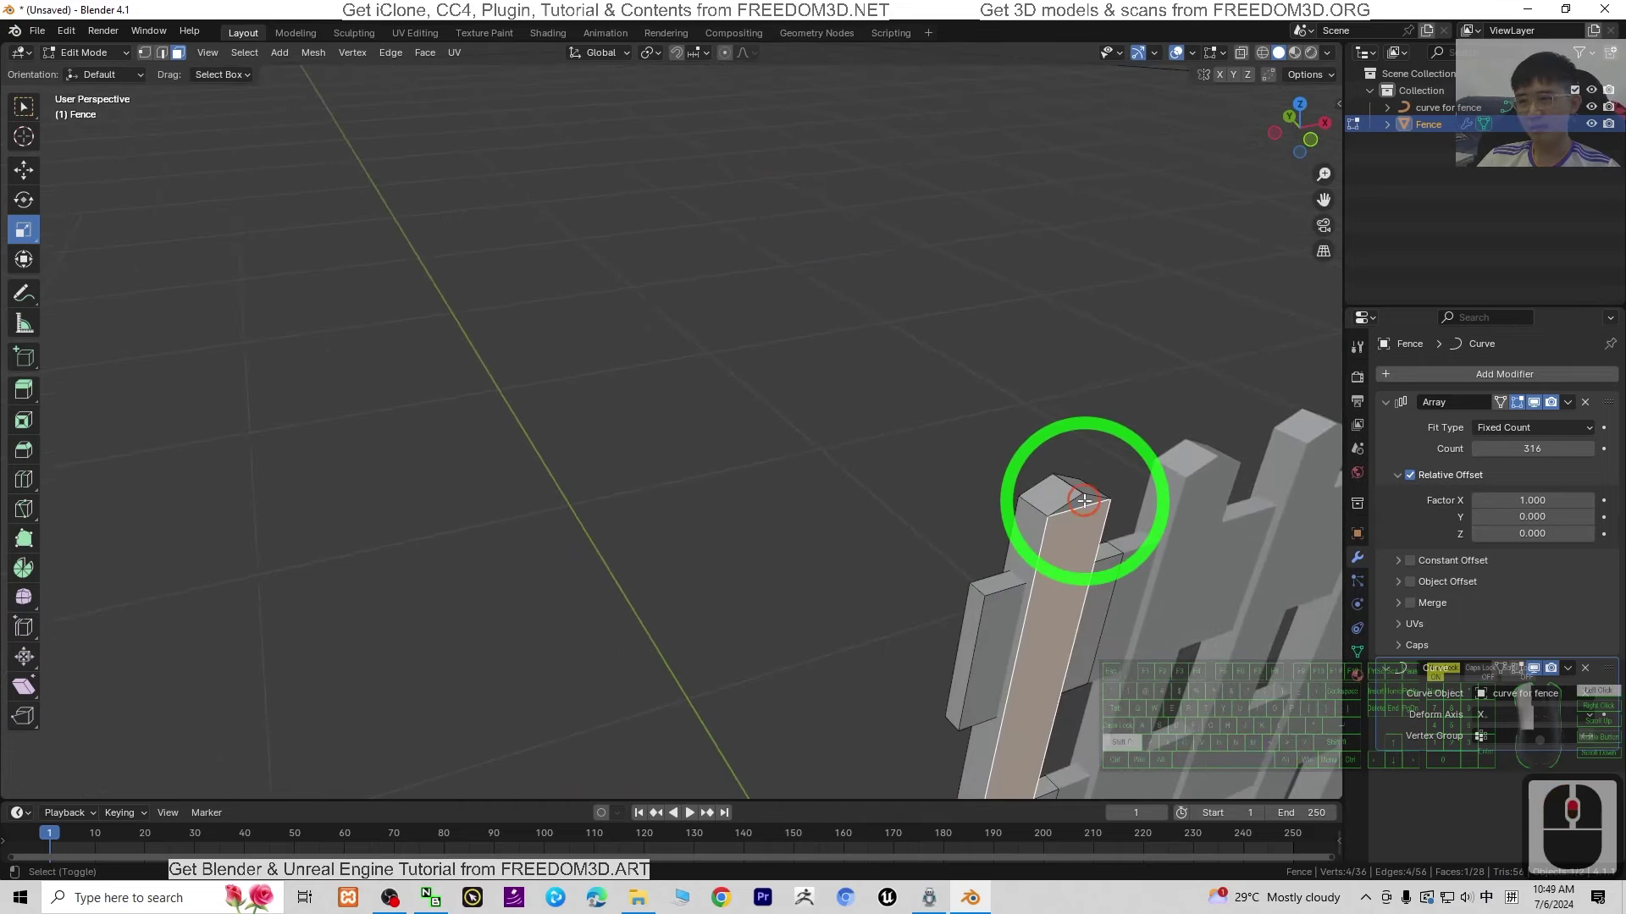
left_click(1084, 502, "shift")
scroll(1151, 575, "down", 4)
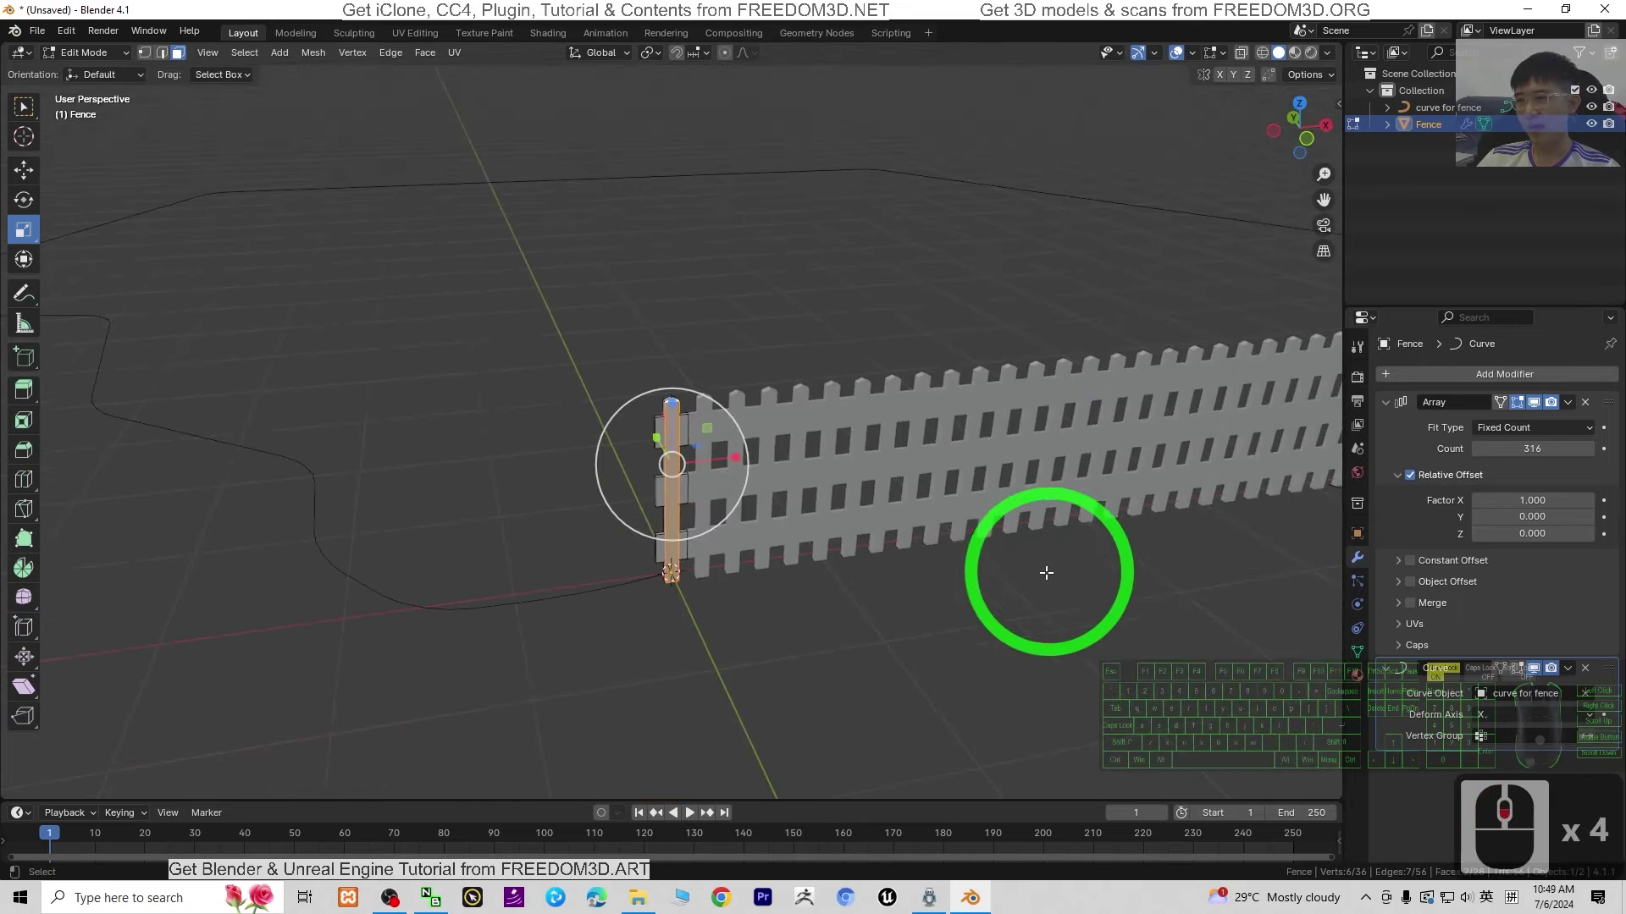
middle_click_drag(1047, 573, 920, 517)
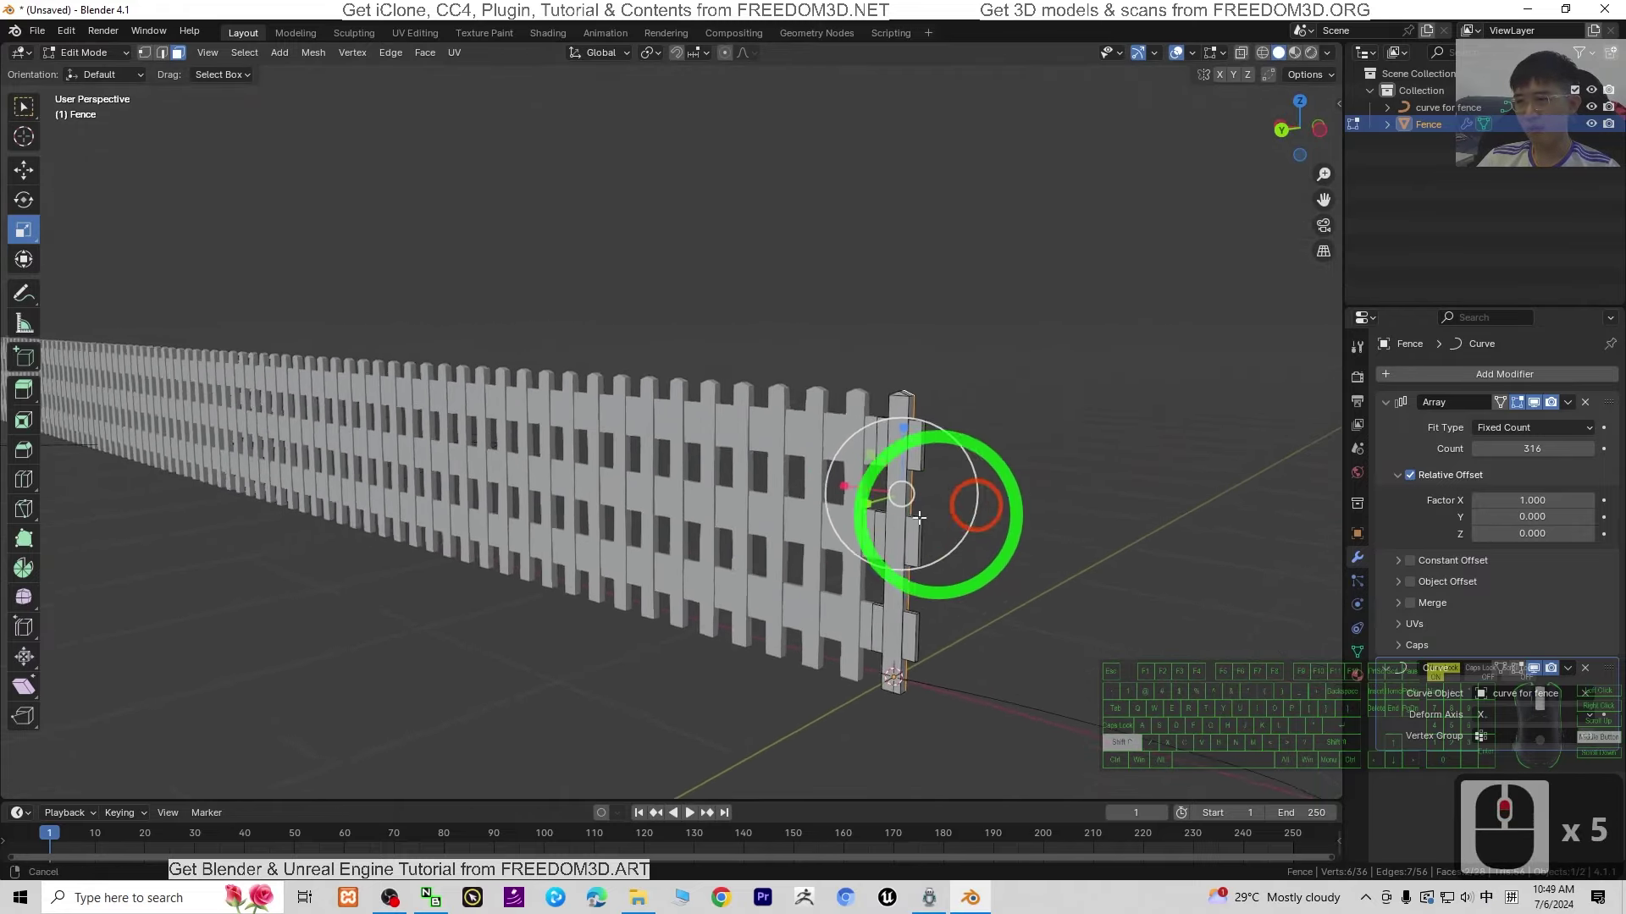
scroll(931, 516, "up", 3)
Select the end post's front and top faces and stretch them 1.873 along Y
left_click(859, 455)
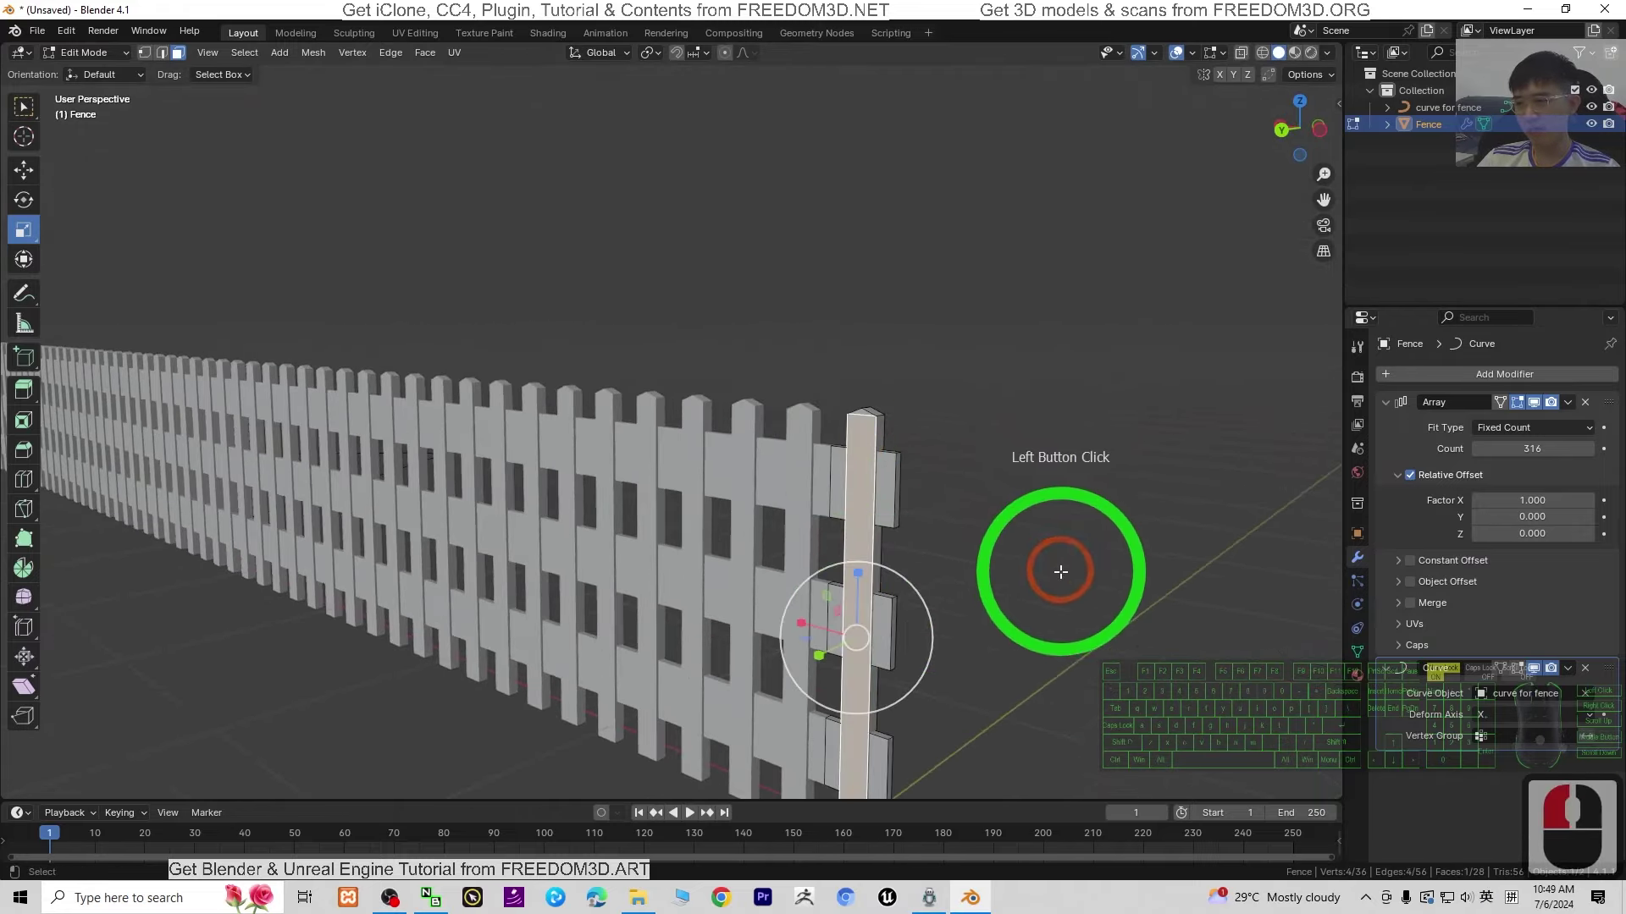
middle_click_drag(1061, 572, 1055, 435)
left_click(1041, 425, "shift")
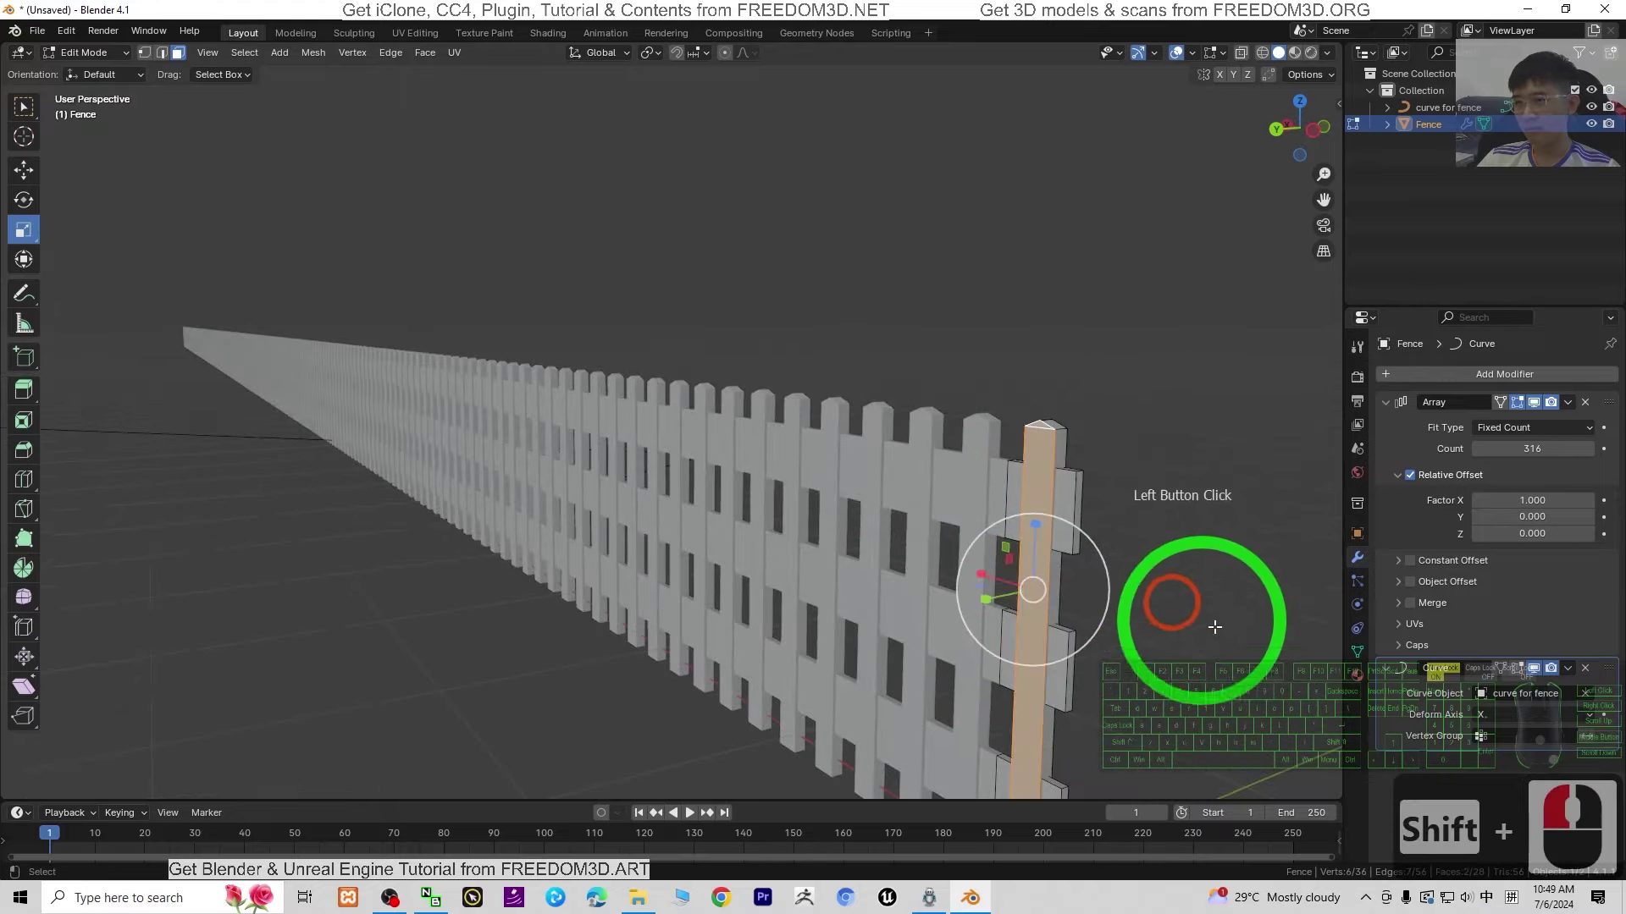
middle_click_drag(1215, 625, 1043, 650)
scroll(1129, 658, "down", 10)
scroll(1121, 592, "up", 6)
middle_click_drag(1215, 679, 1001, 553, "shift")
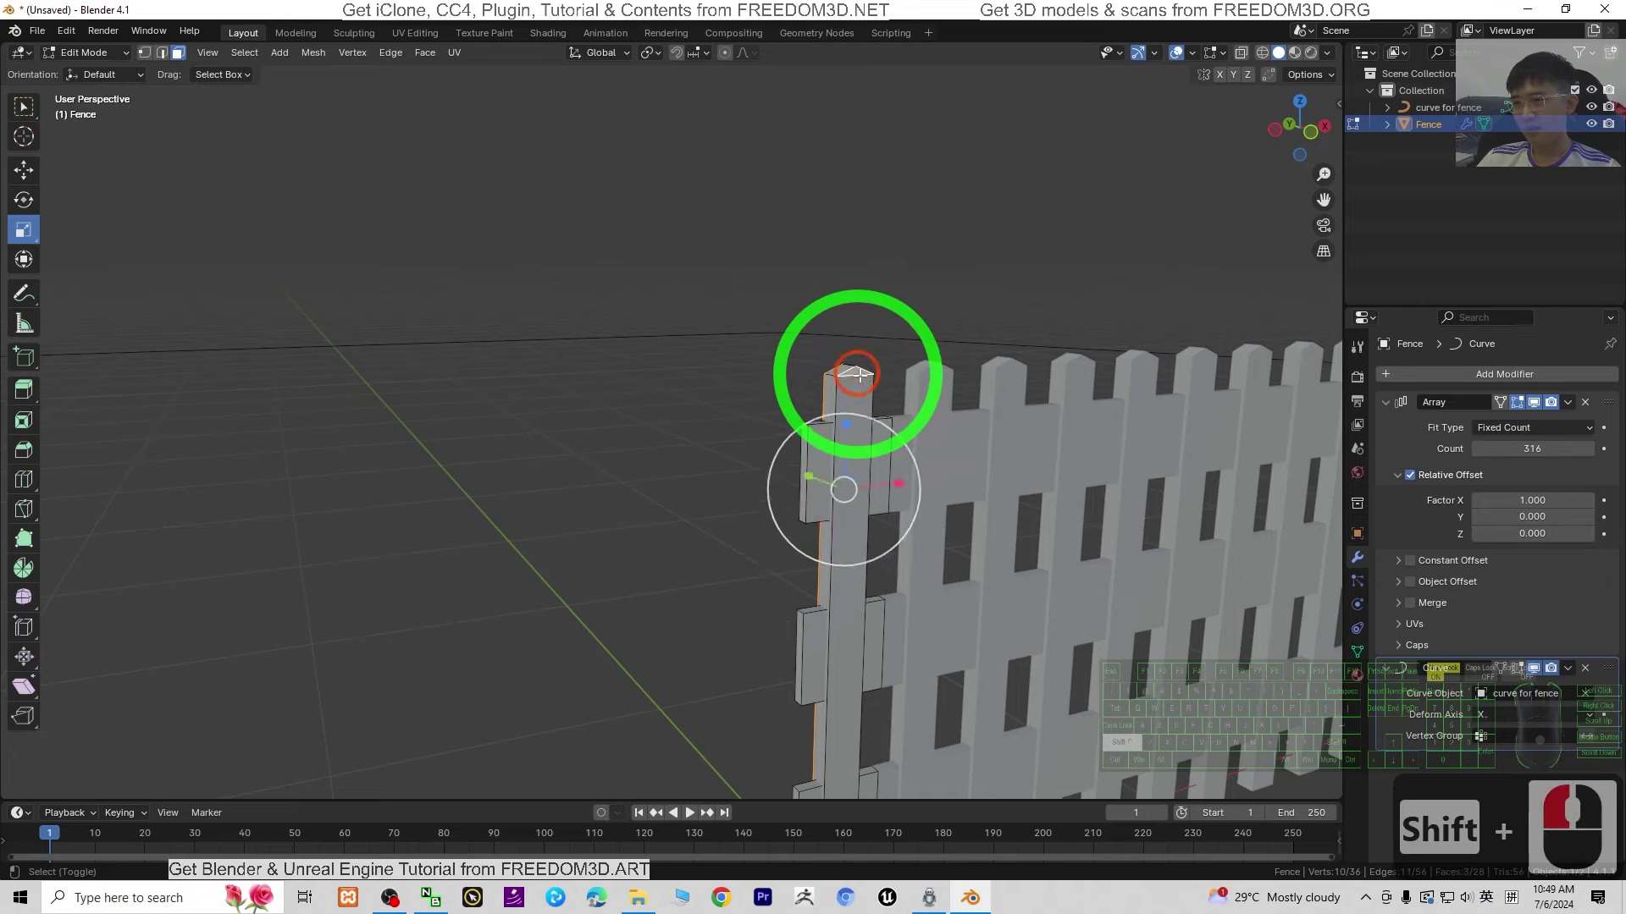
left_click(835, 543, "shift")
left_click_drag(811, 550, 777, 535)
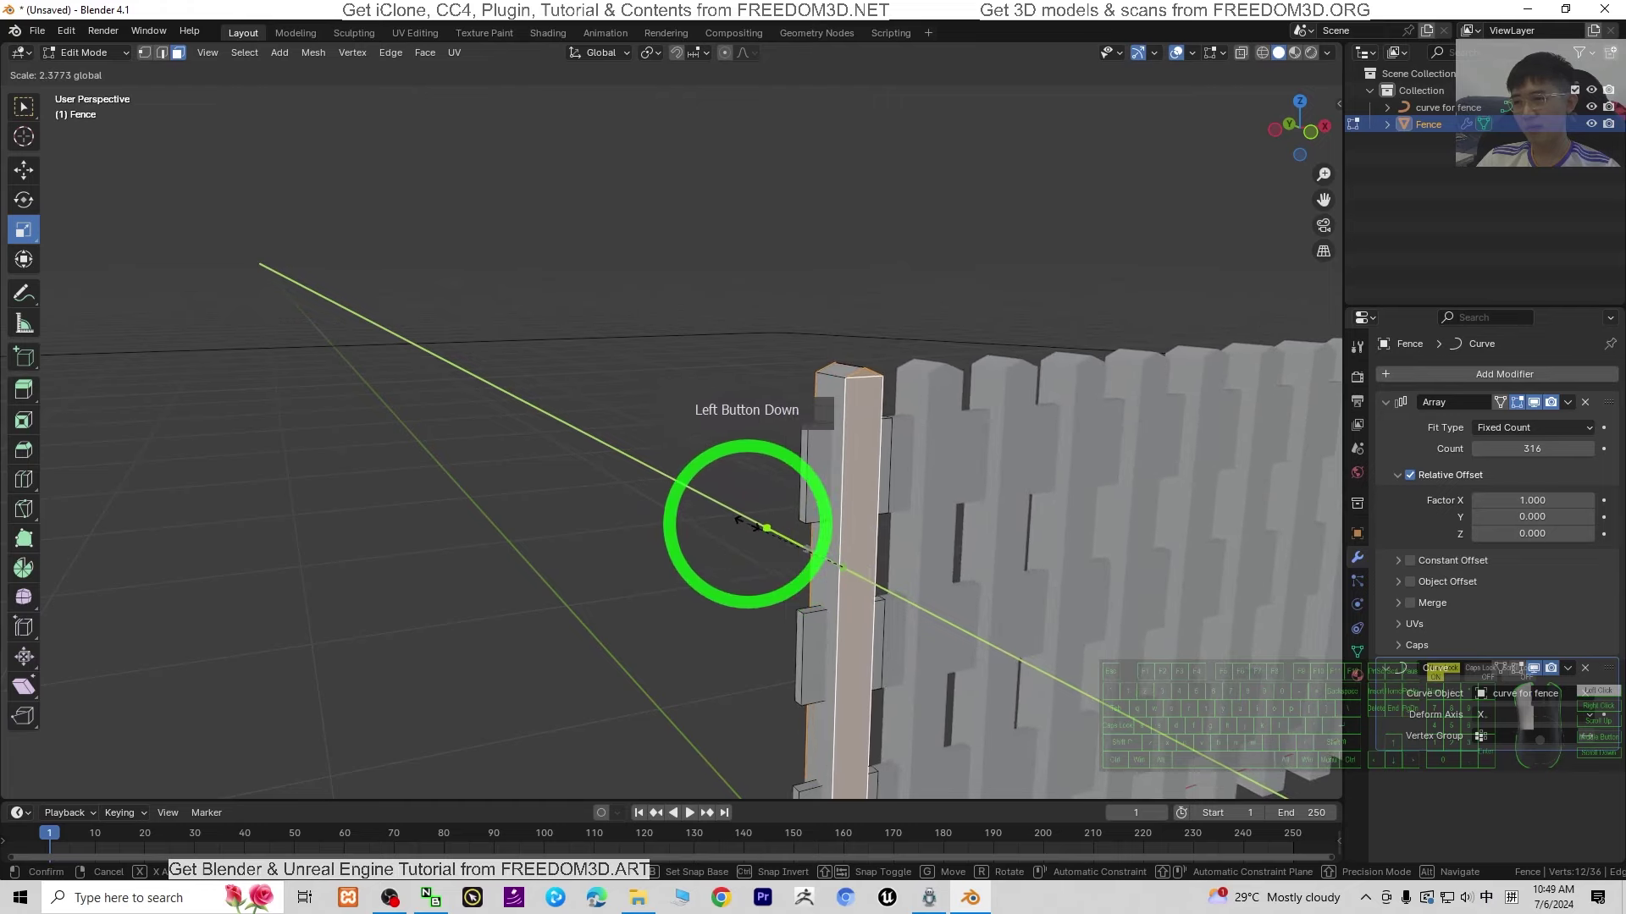
left_click_drag(768, 534, 768, 533)
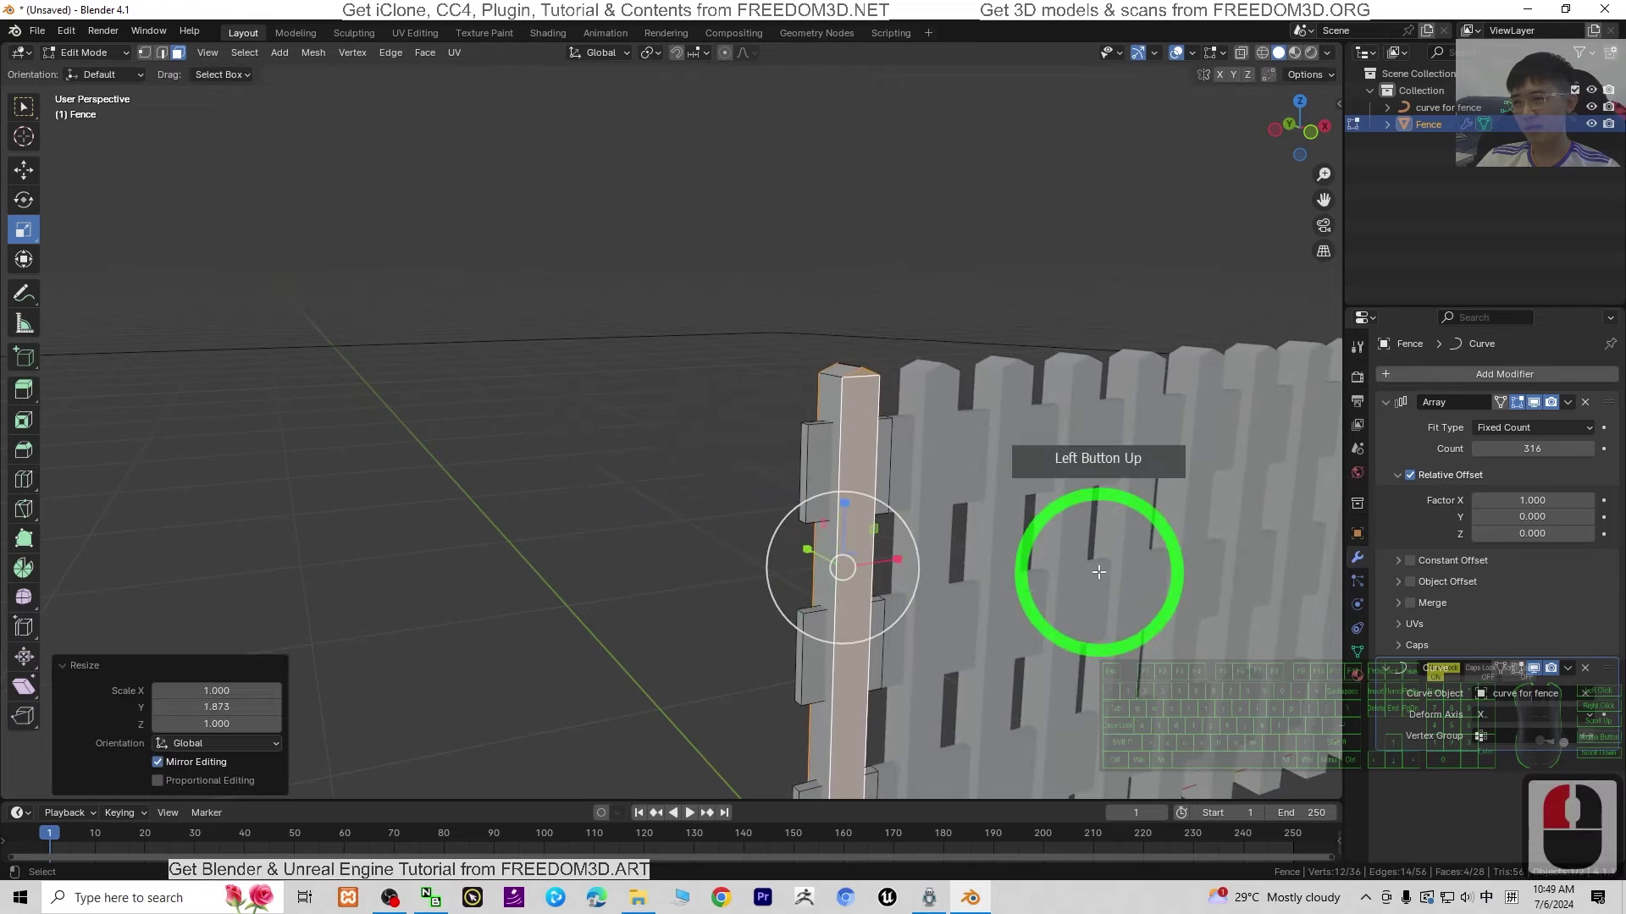
Raise the post's peaked roof face about 0.03 m along Z, then view the fence side-on
middle_click_drag(1096, 569, 1020, 594)
scroll(765, 425, "up", 5)
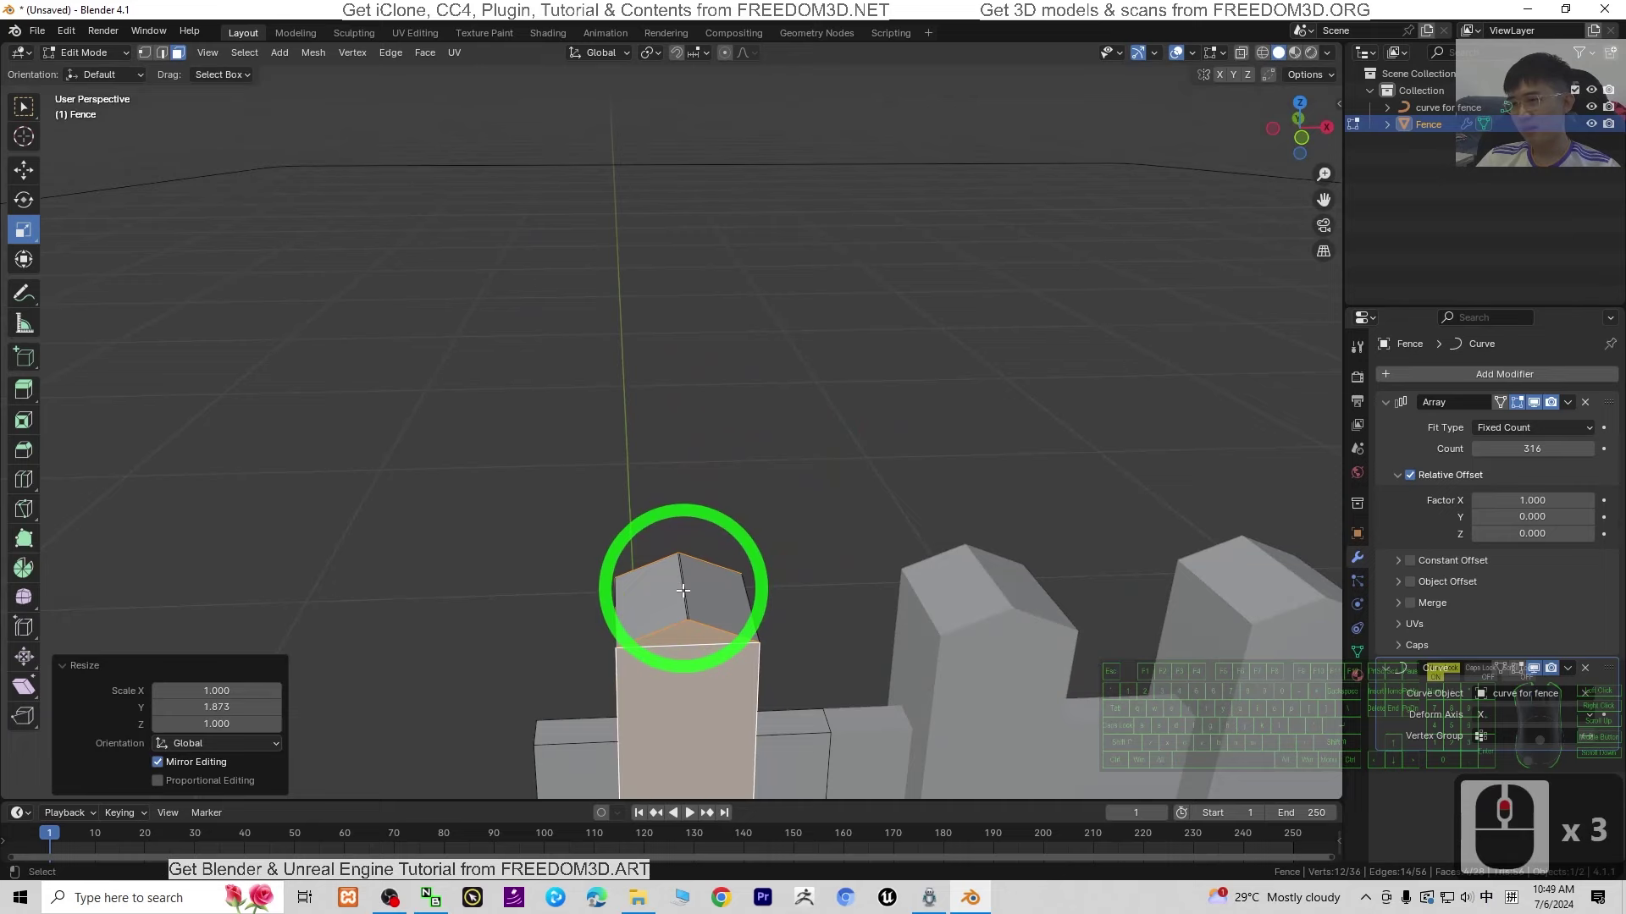
scroll(839, 581, "up", 2)
scroll(887, 644, "down", 1)
middle_click_drag(890, 646, 894, 560, "shift")
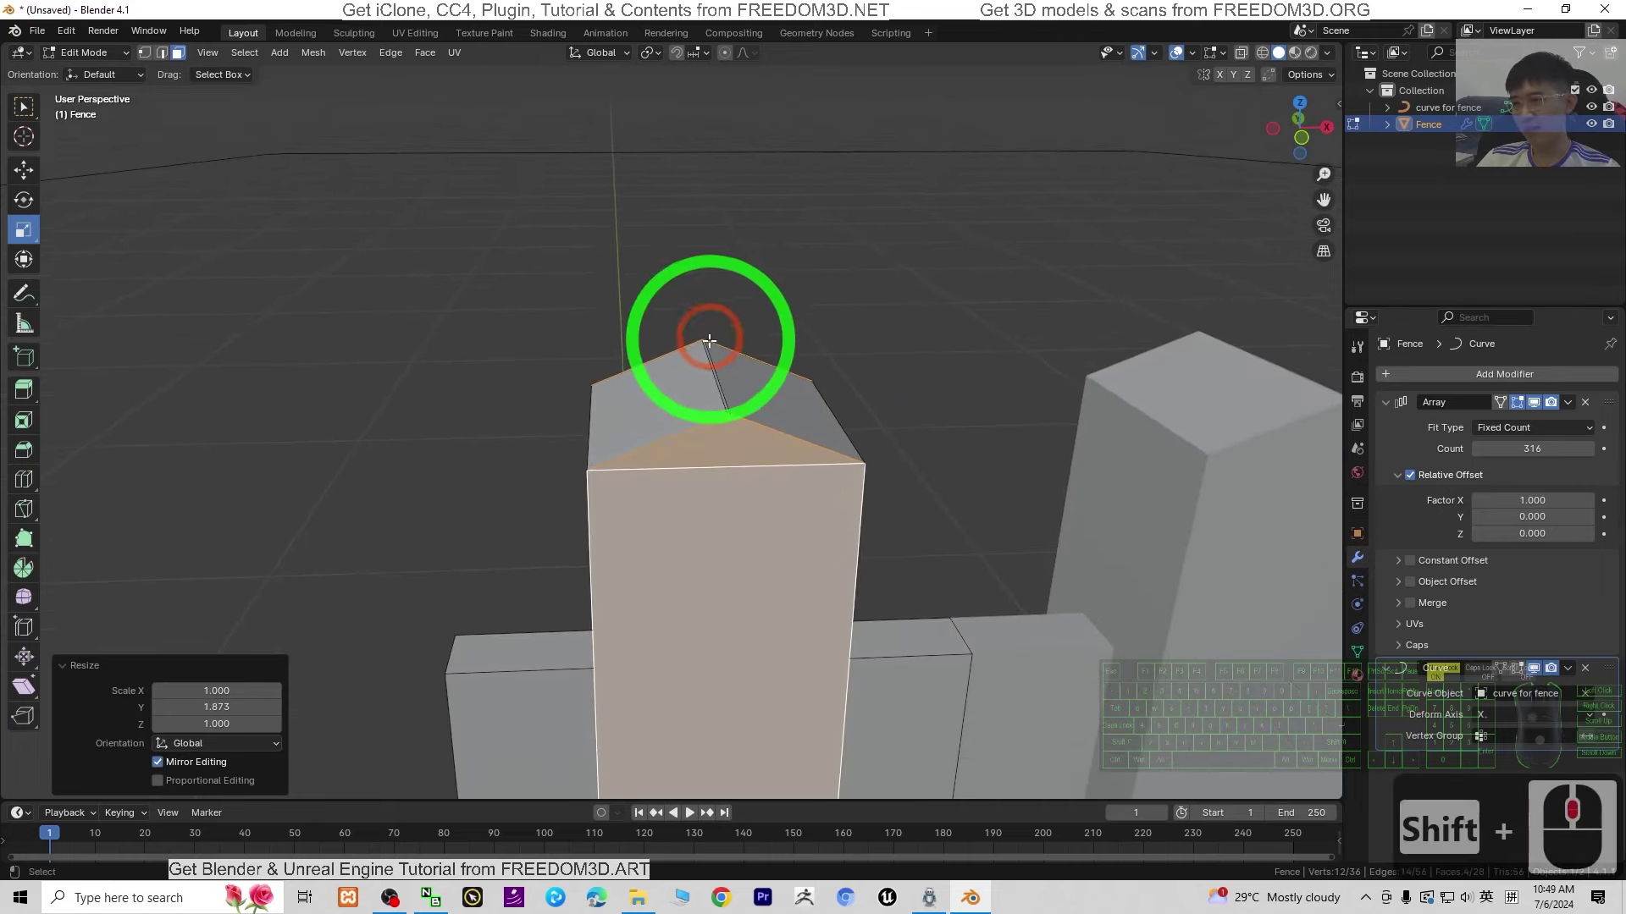
left_click(714, 360)
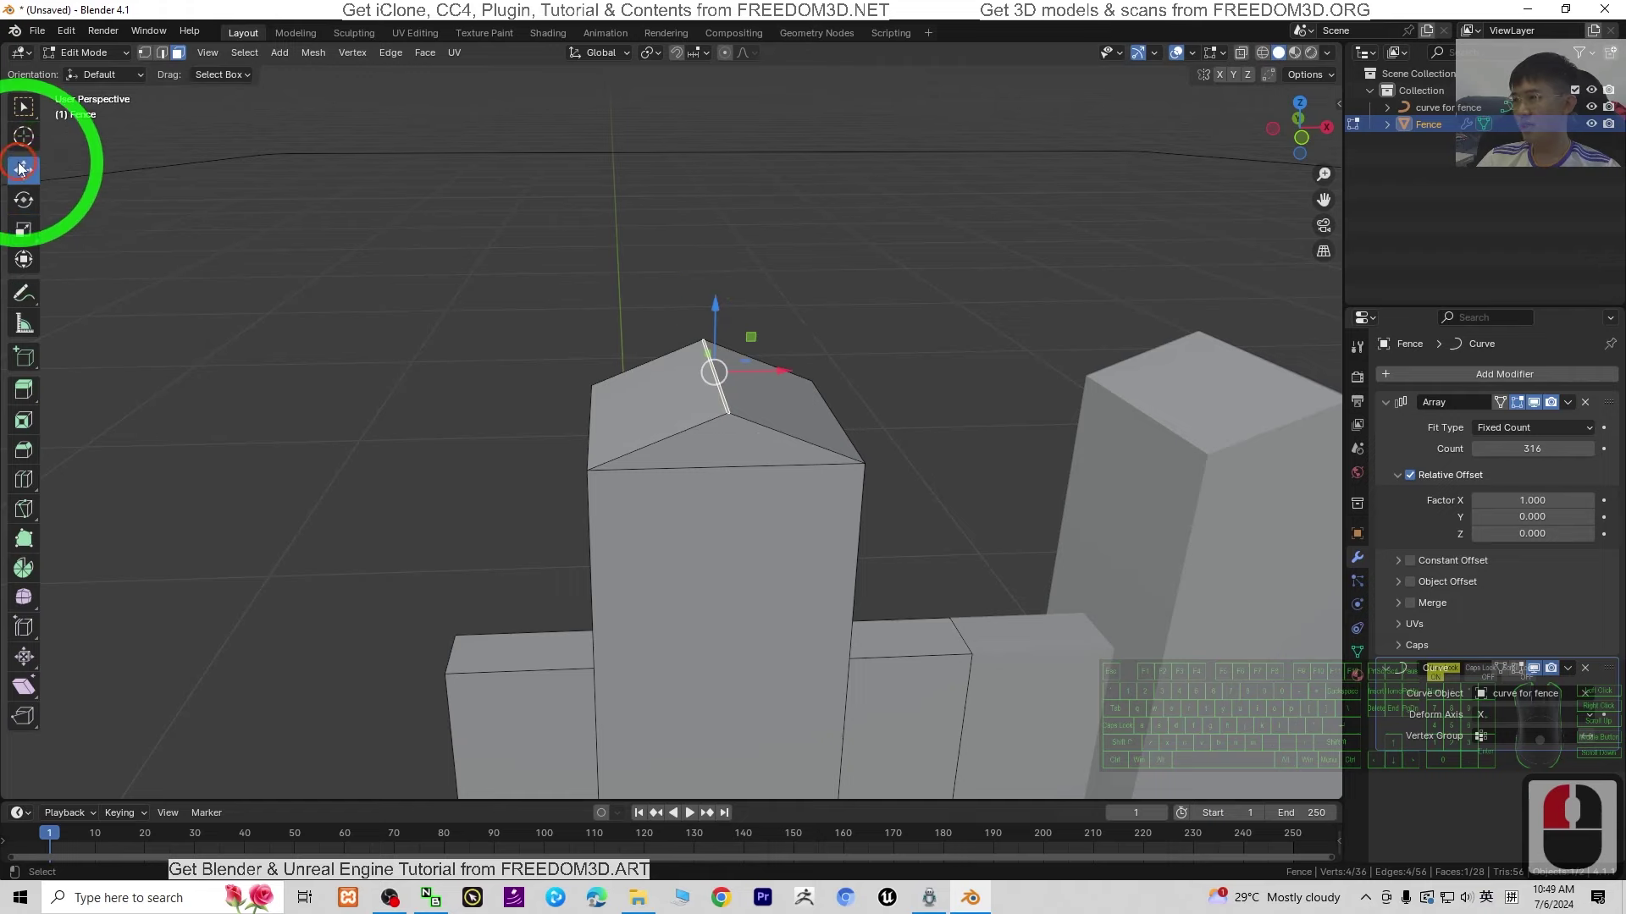
left_click_drag(717, 303, 716, 221)
scroll(1034, 381, "down", 8)
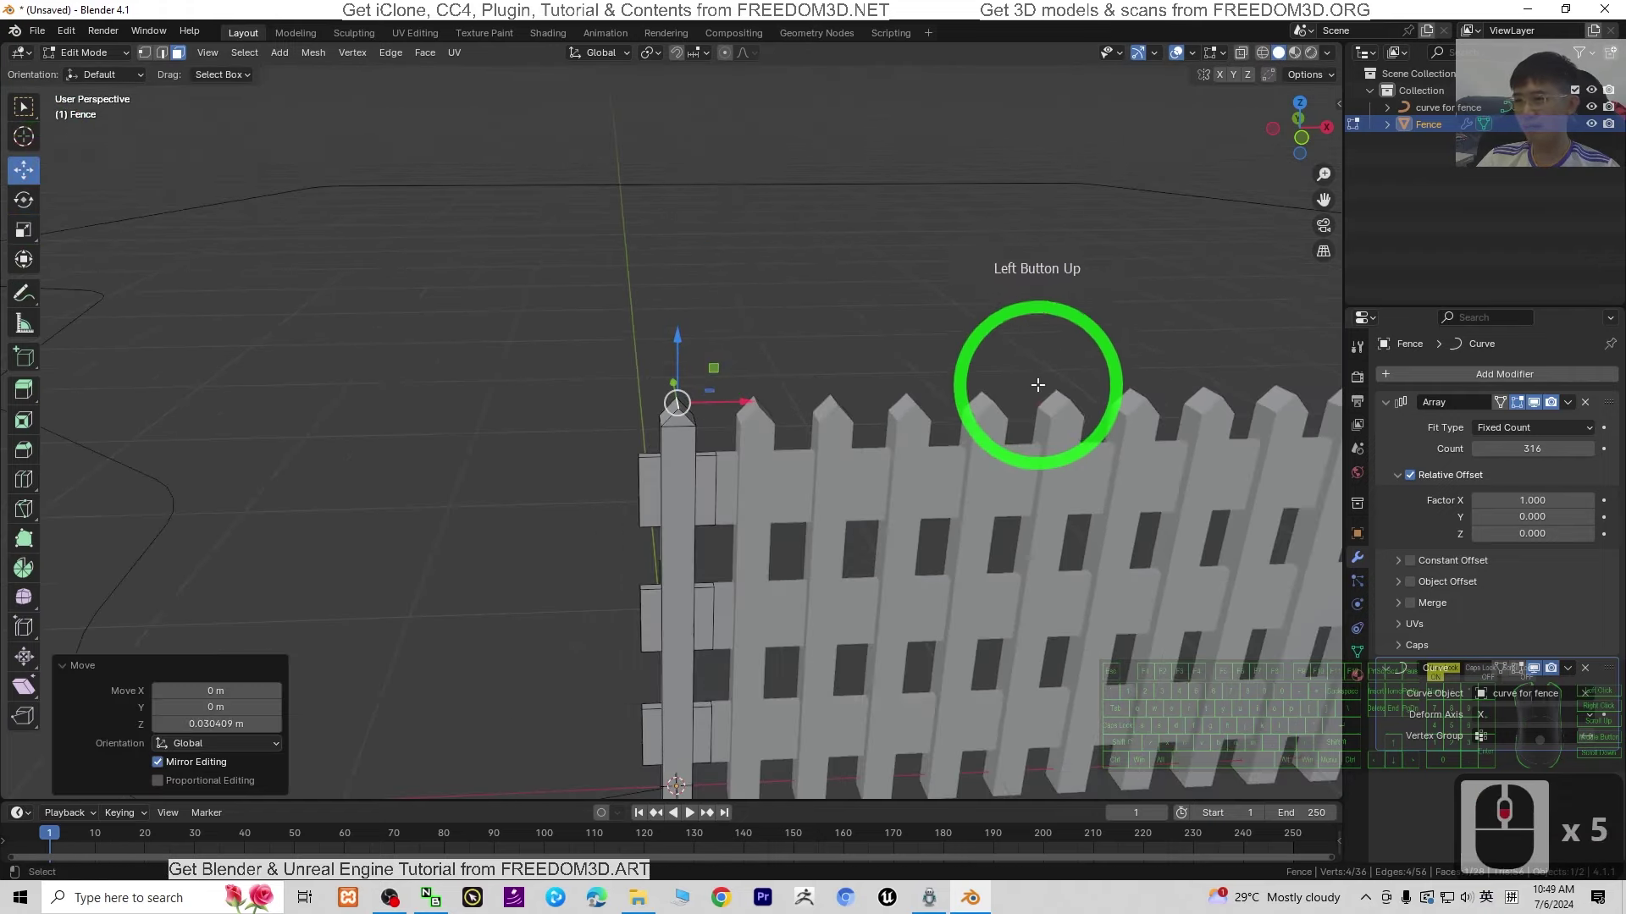
middle_click_drag(986, 576, 933, 570)
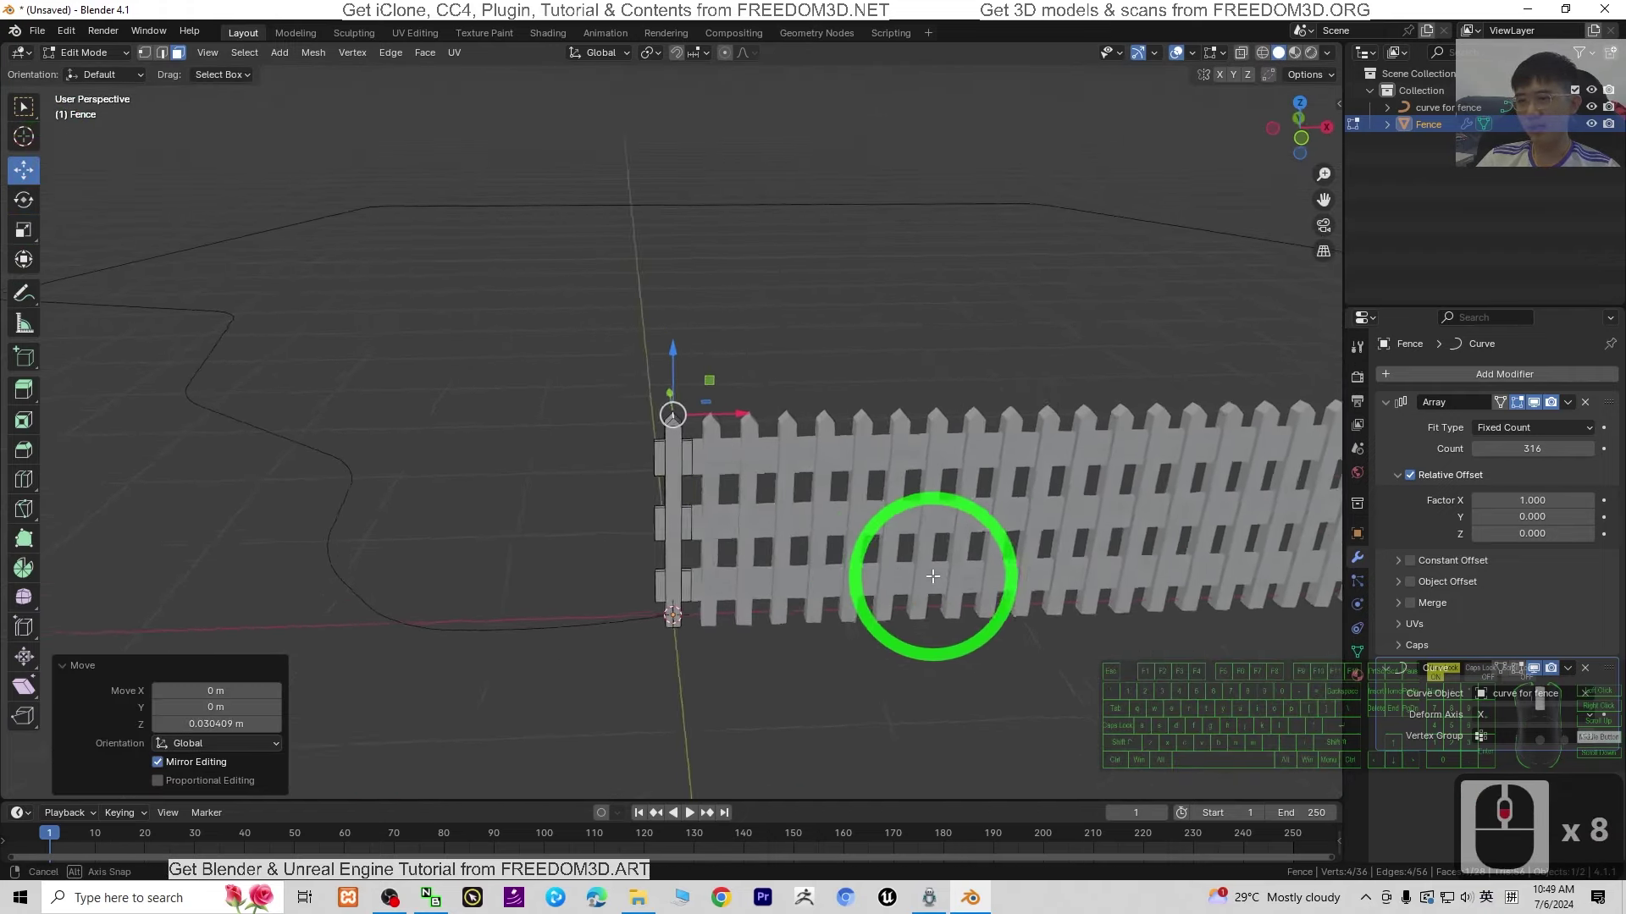
scroll(948, 573, "up", 2)
scroll(950, 576, "up", 2)
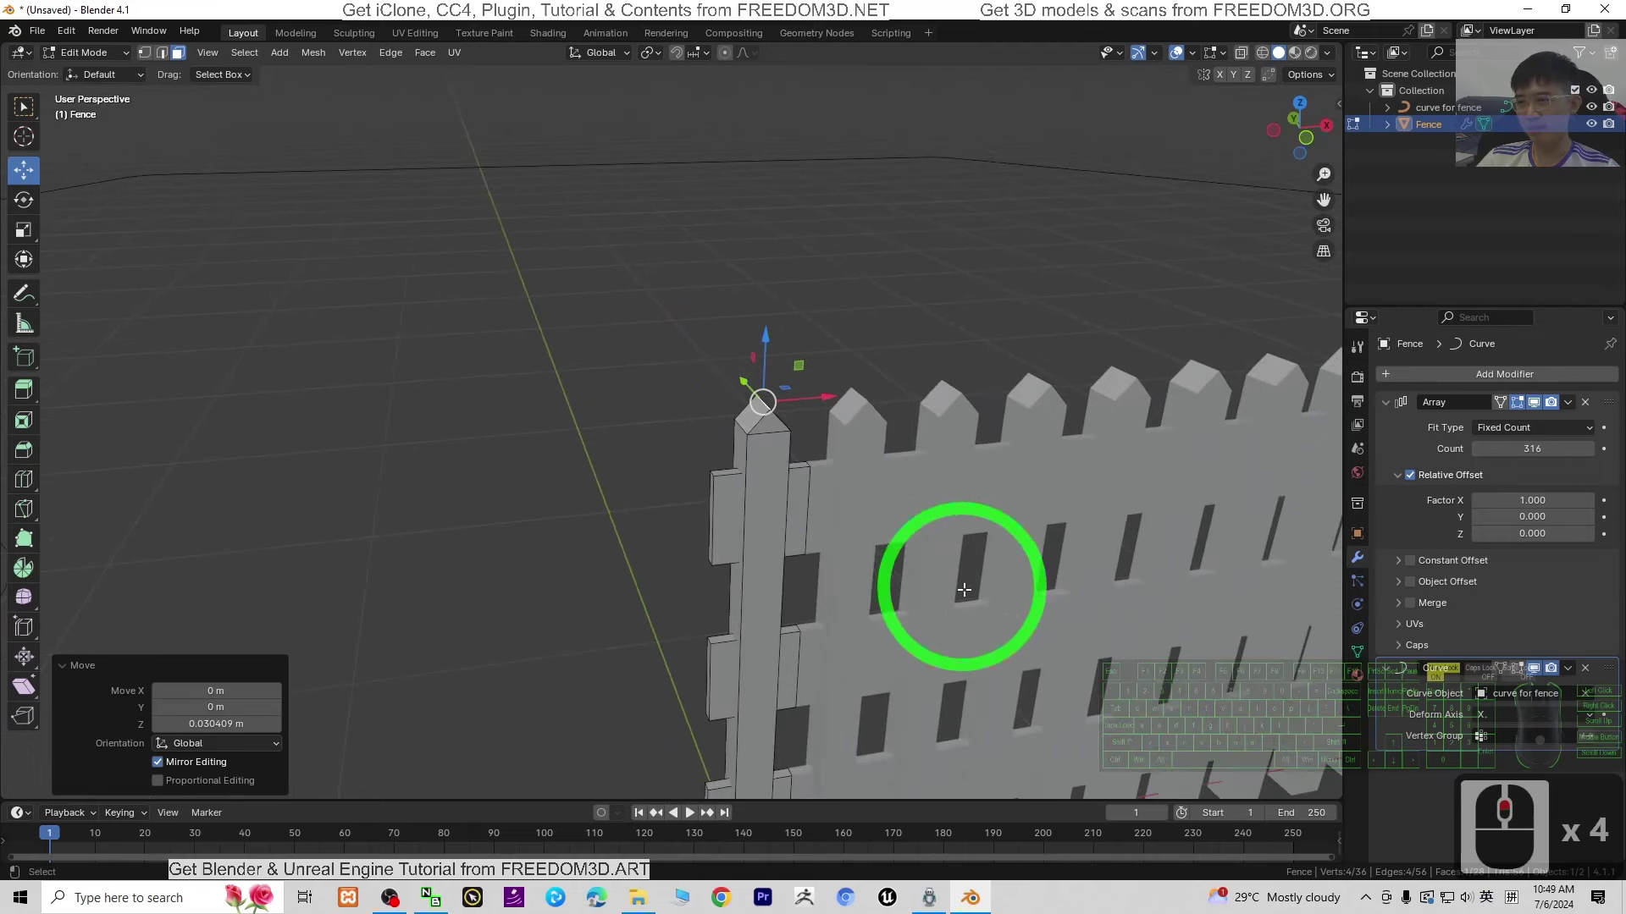
scroll(964, 590, "down", 4)
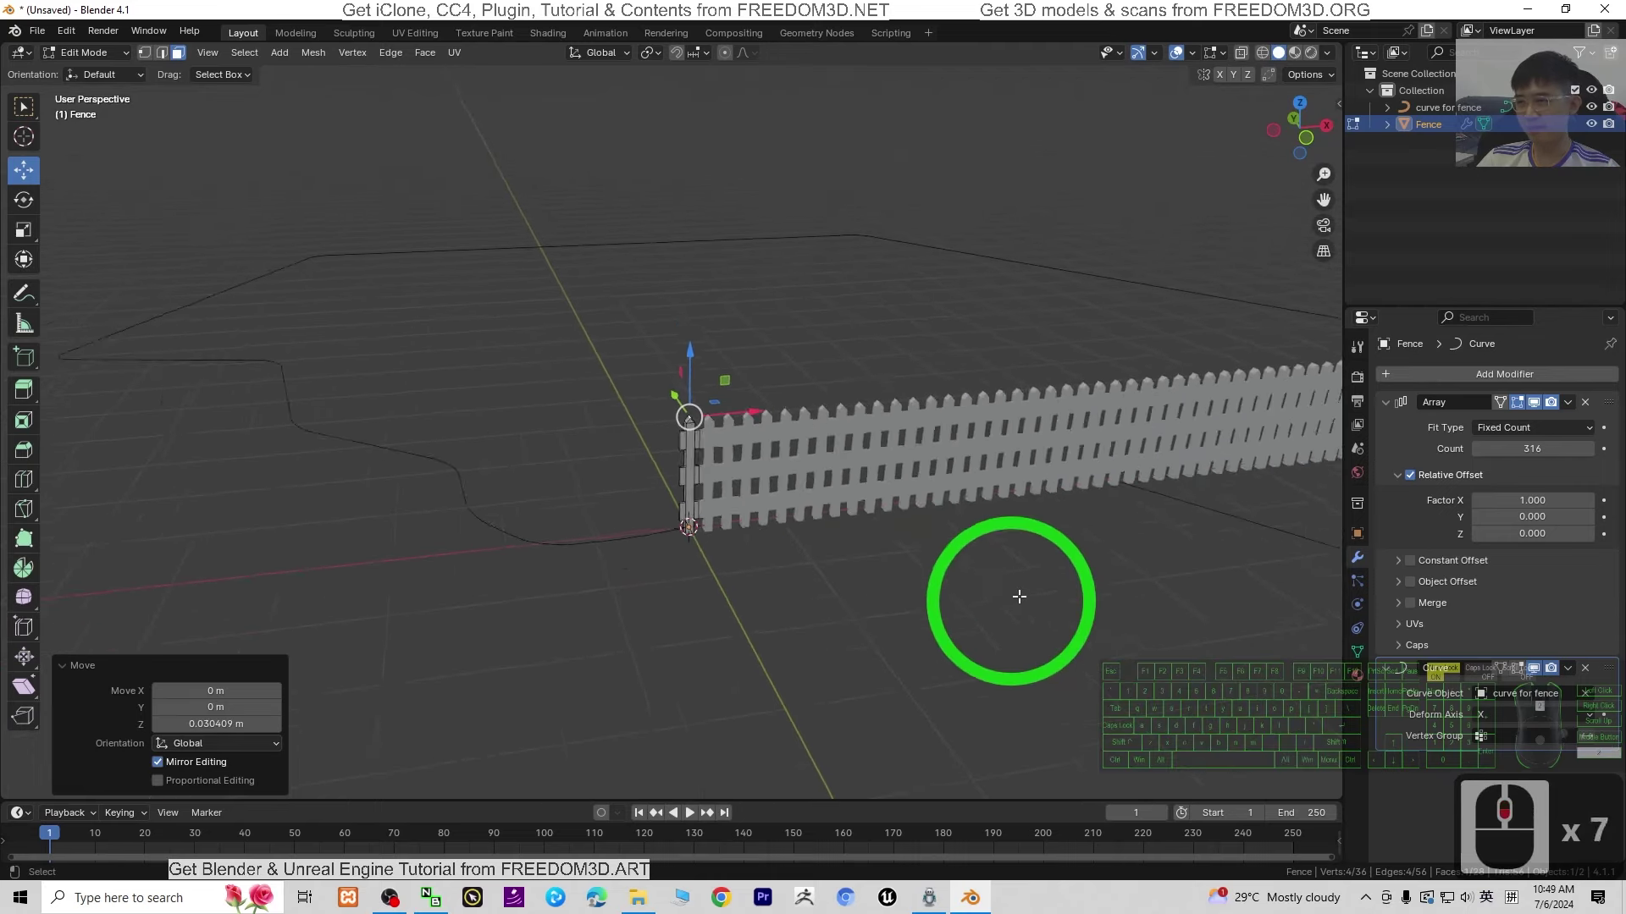
Return the fence to Object Mode, check the curved array, then select 'curve for fence'
left_click(93, 53)
left_click(91, 73)
scroll(677, 542, "up", 5)
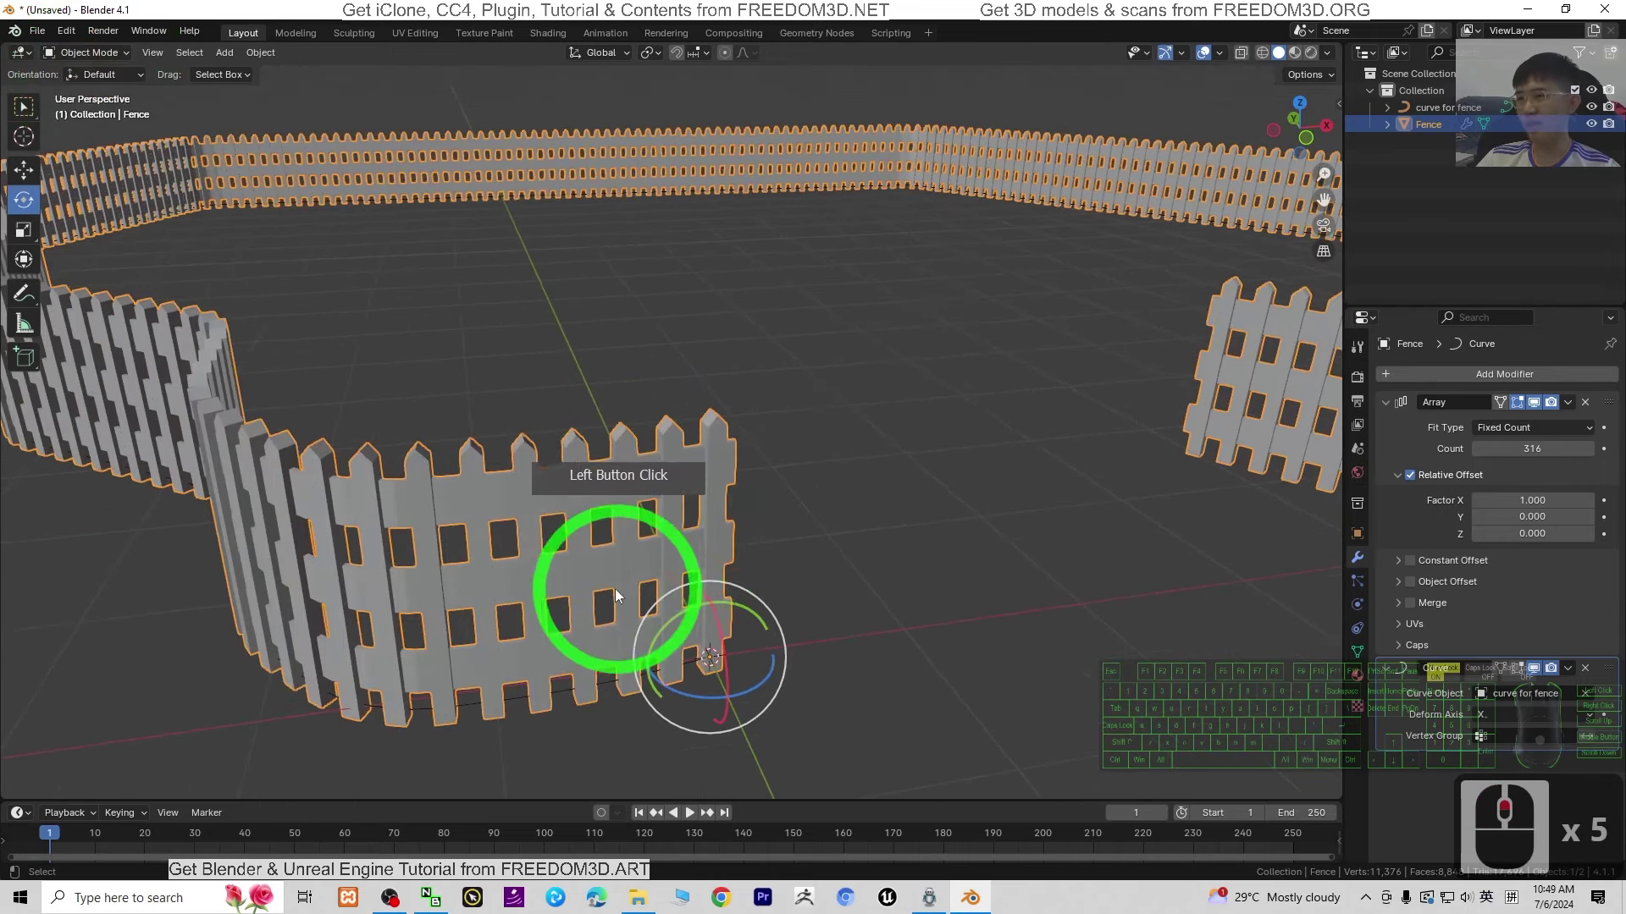
scroll(592, 584, "down", 2)
middle_click_drag(490, 579, 693, 606)
scroll(703, 601, "down", 4)
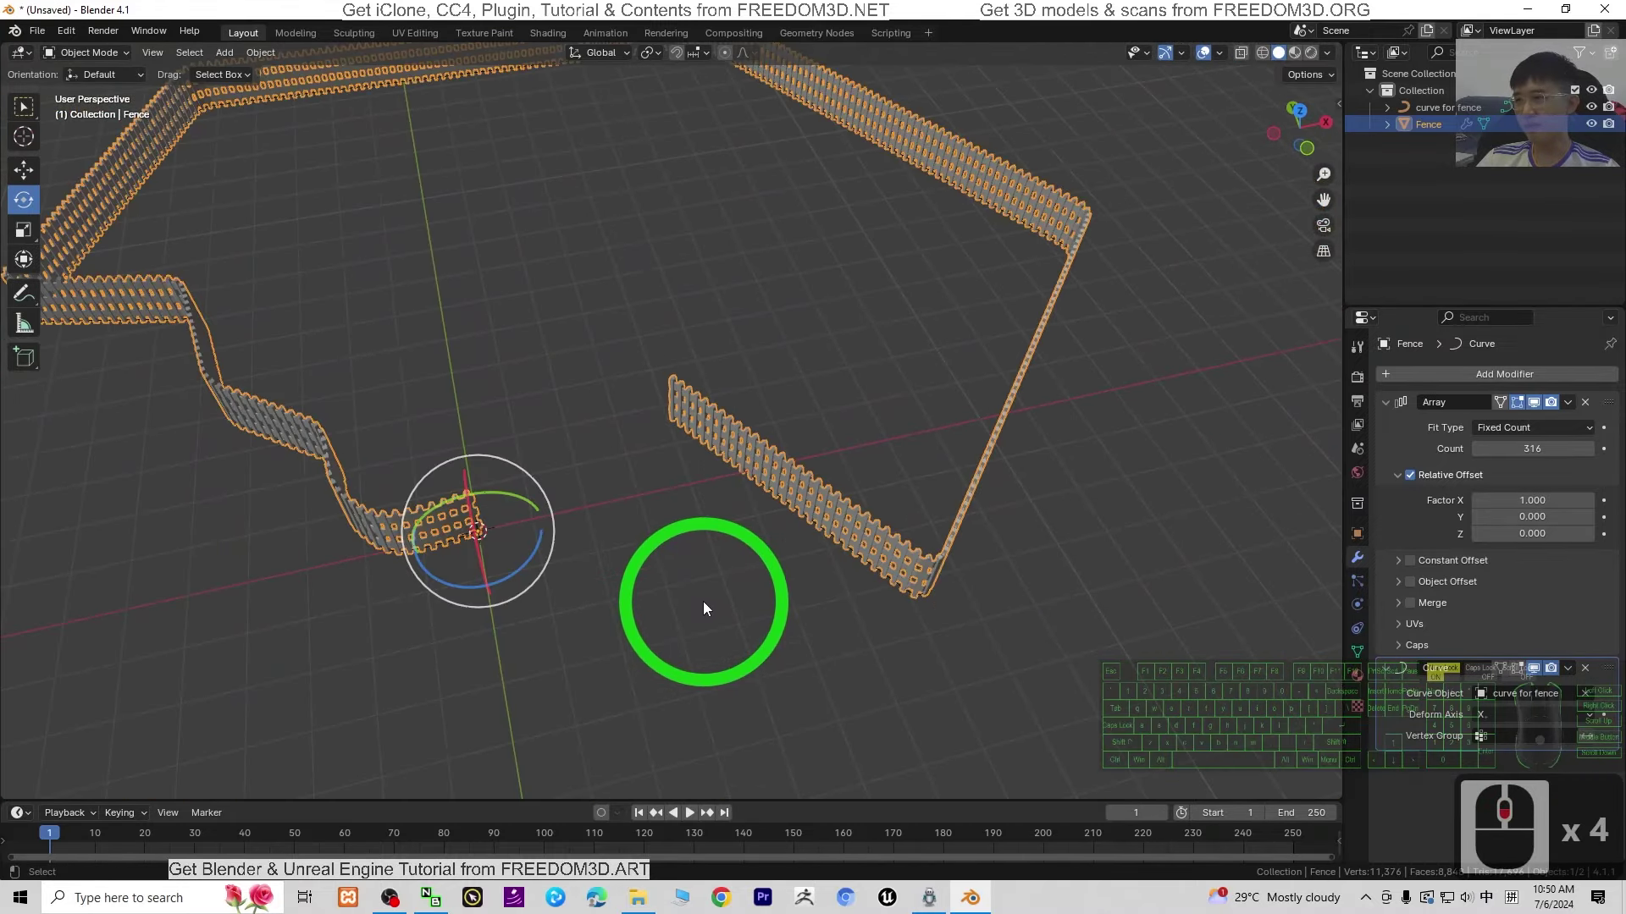
left_click(1437, 110)
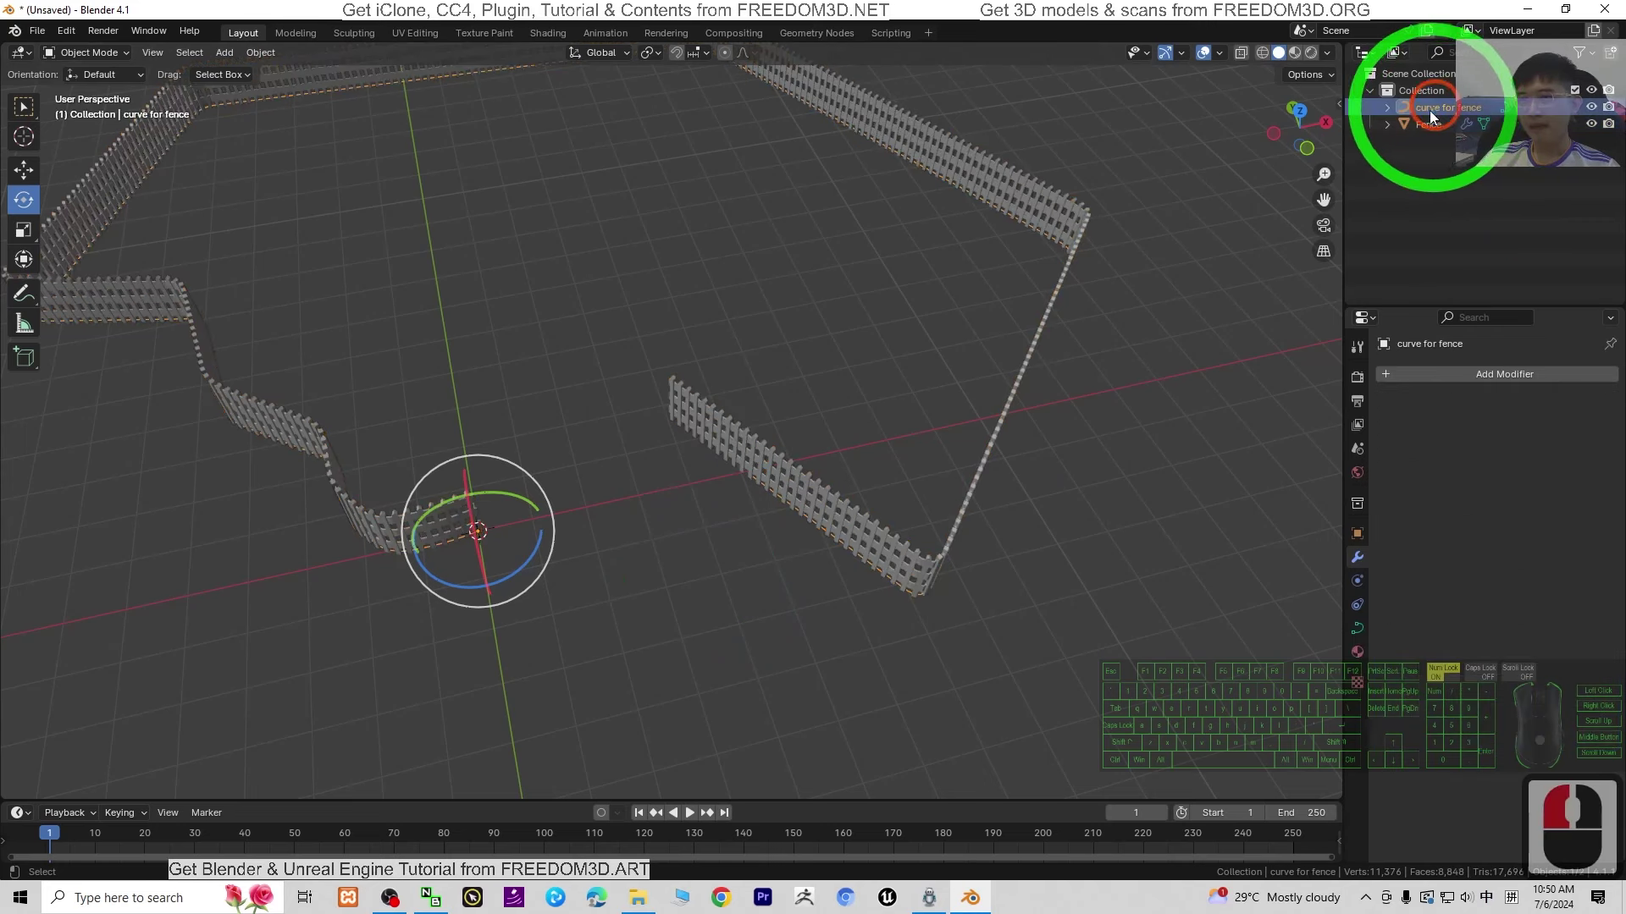
Enter Edit Mode on the curve and move its end point at the gap along X and Y
left_click(95, 52)
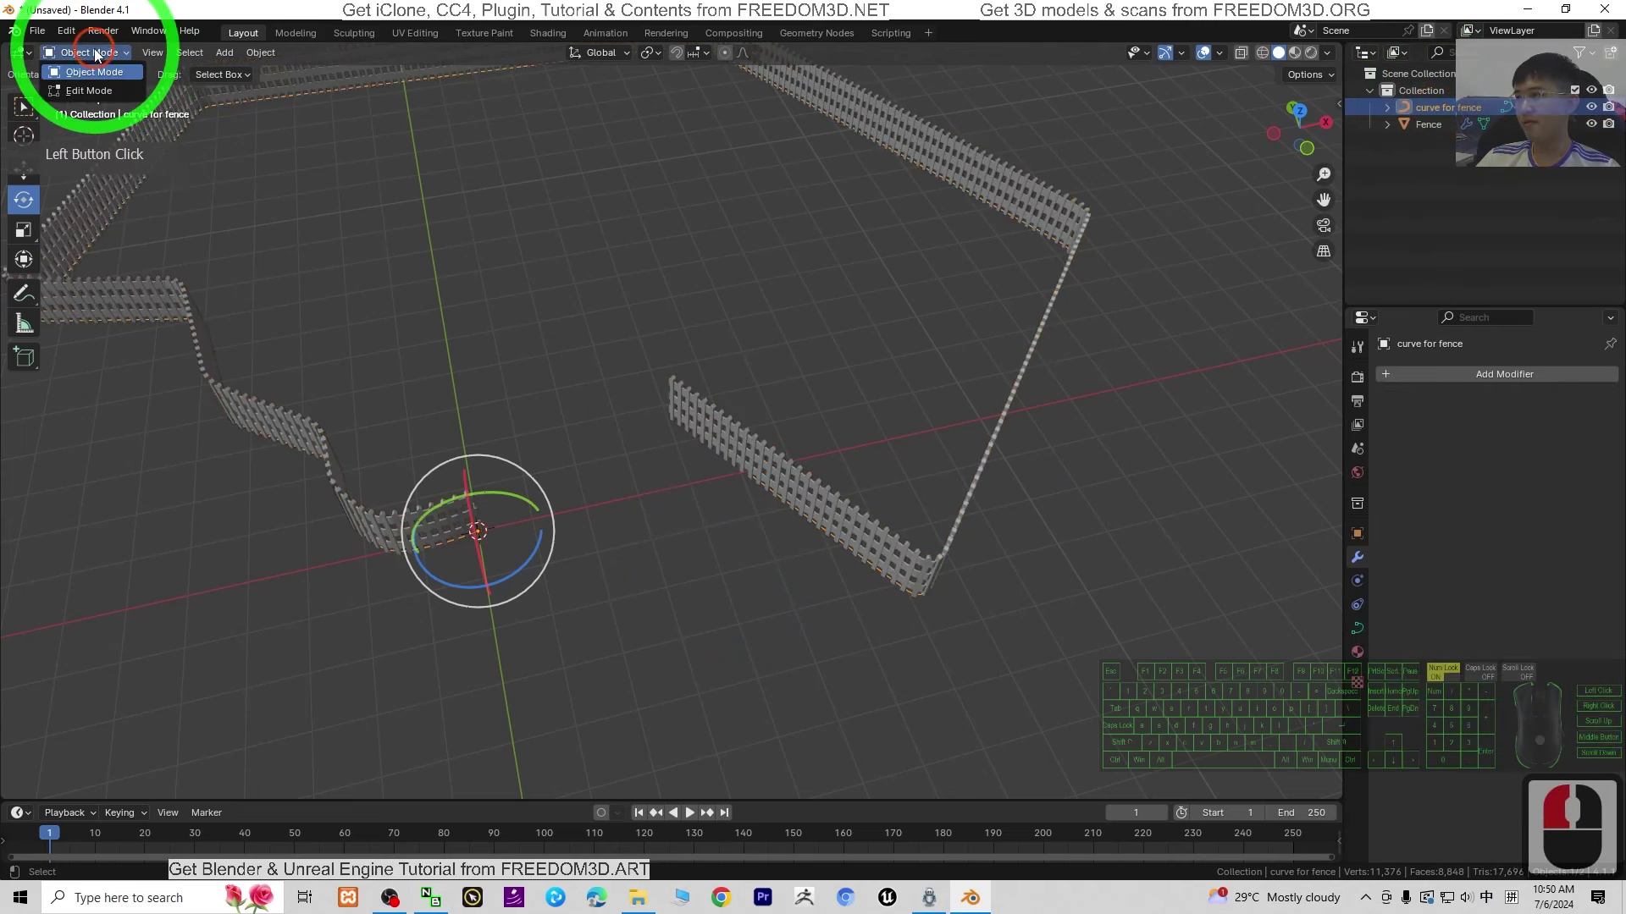
left_click(73, 91)
left_click(720, 471)
scroll(902, 622, "up", 4)
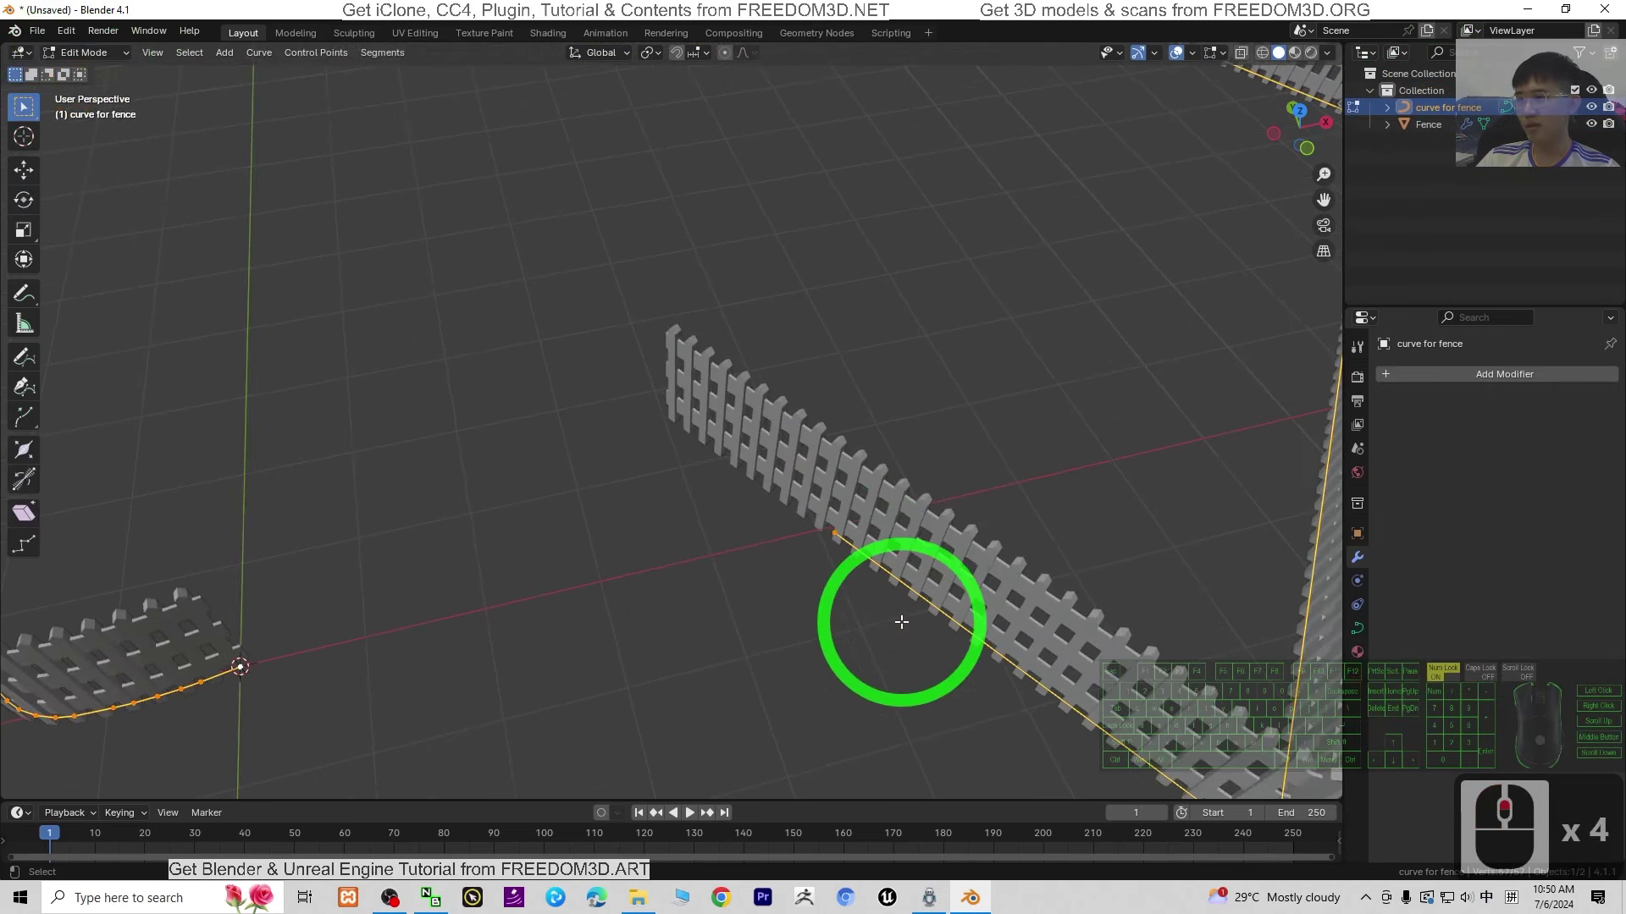
left_click(835, 532)
left_click(84, 53)
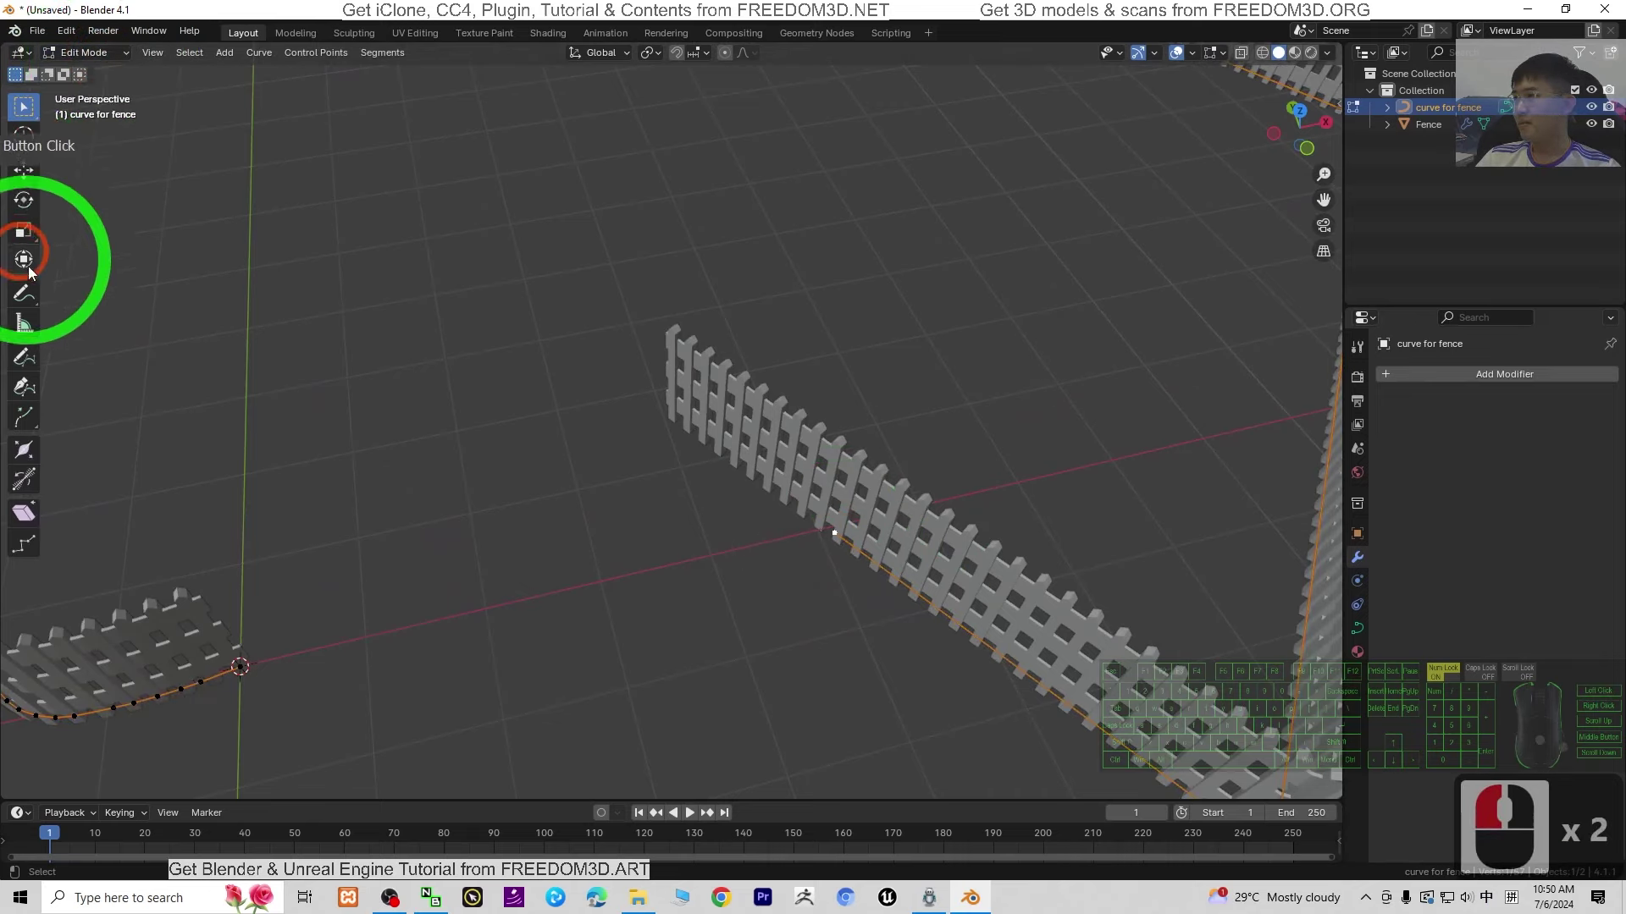
left_click(23, 169)
left_click(817, 443)
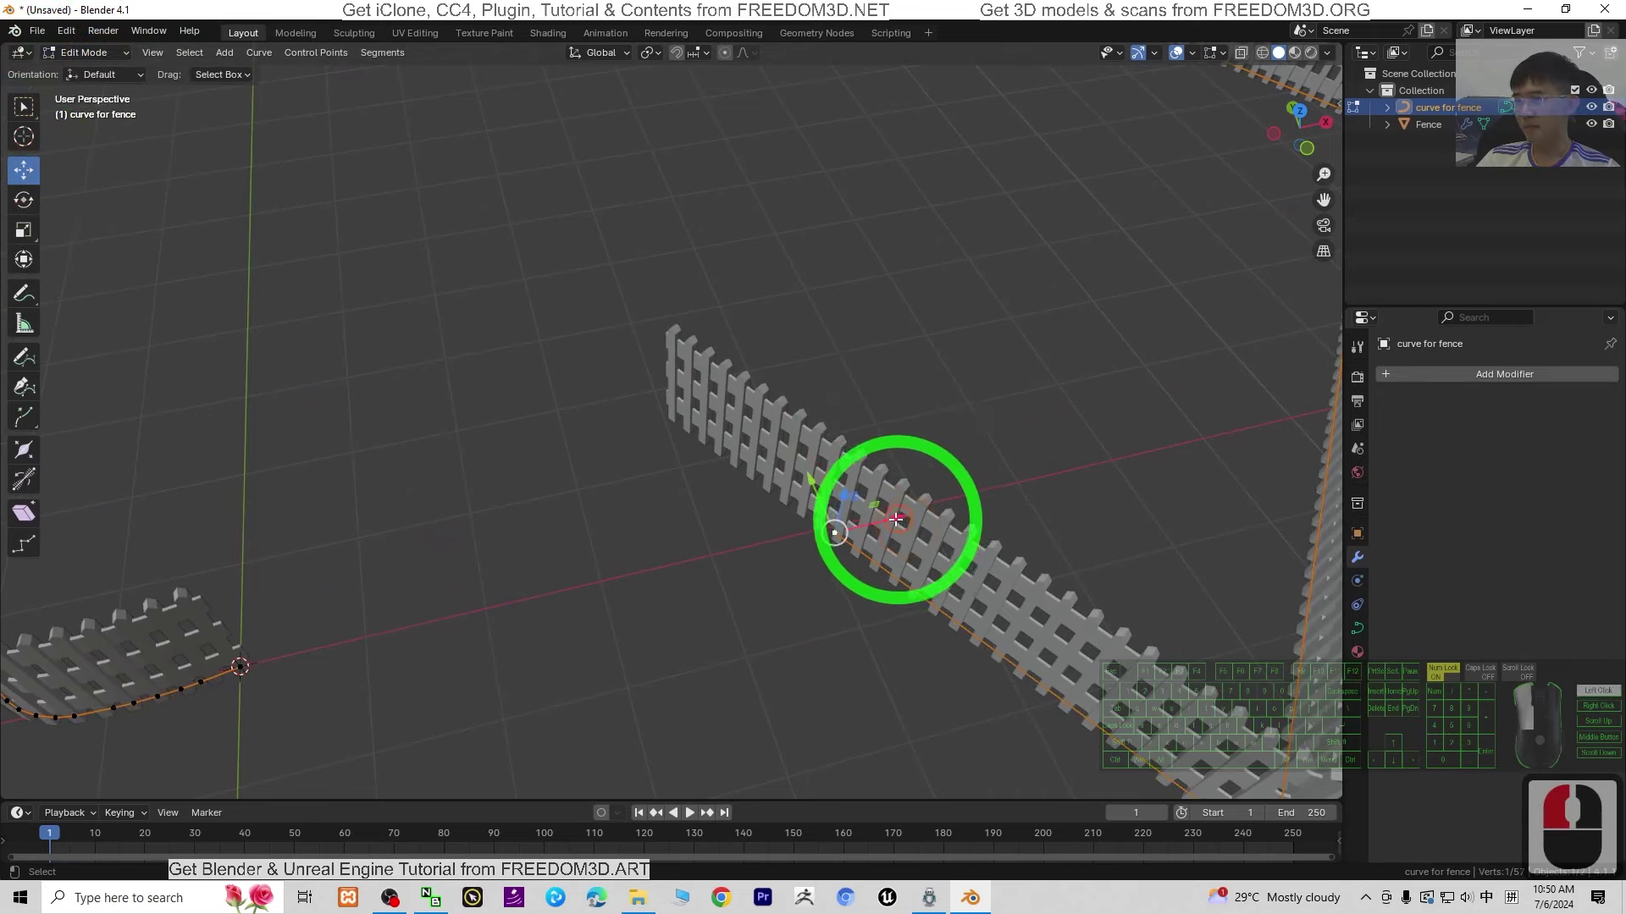
left_click_drag(896, 518, 718, 677)
scroll(943, 625, "down", 5)
middle_click_drag(1055, 624, 929, 601)
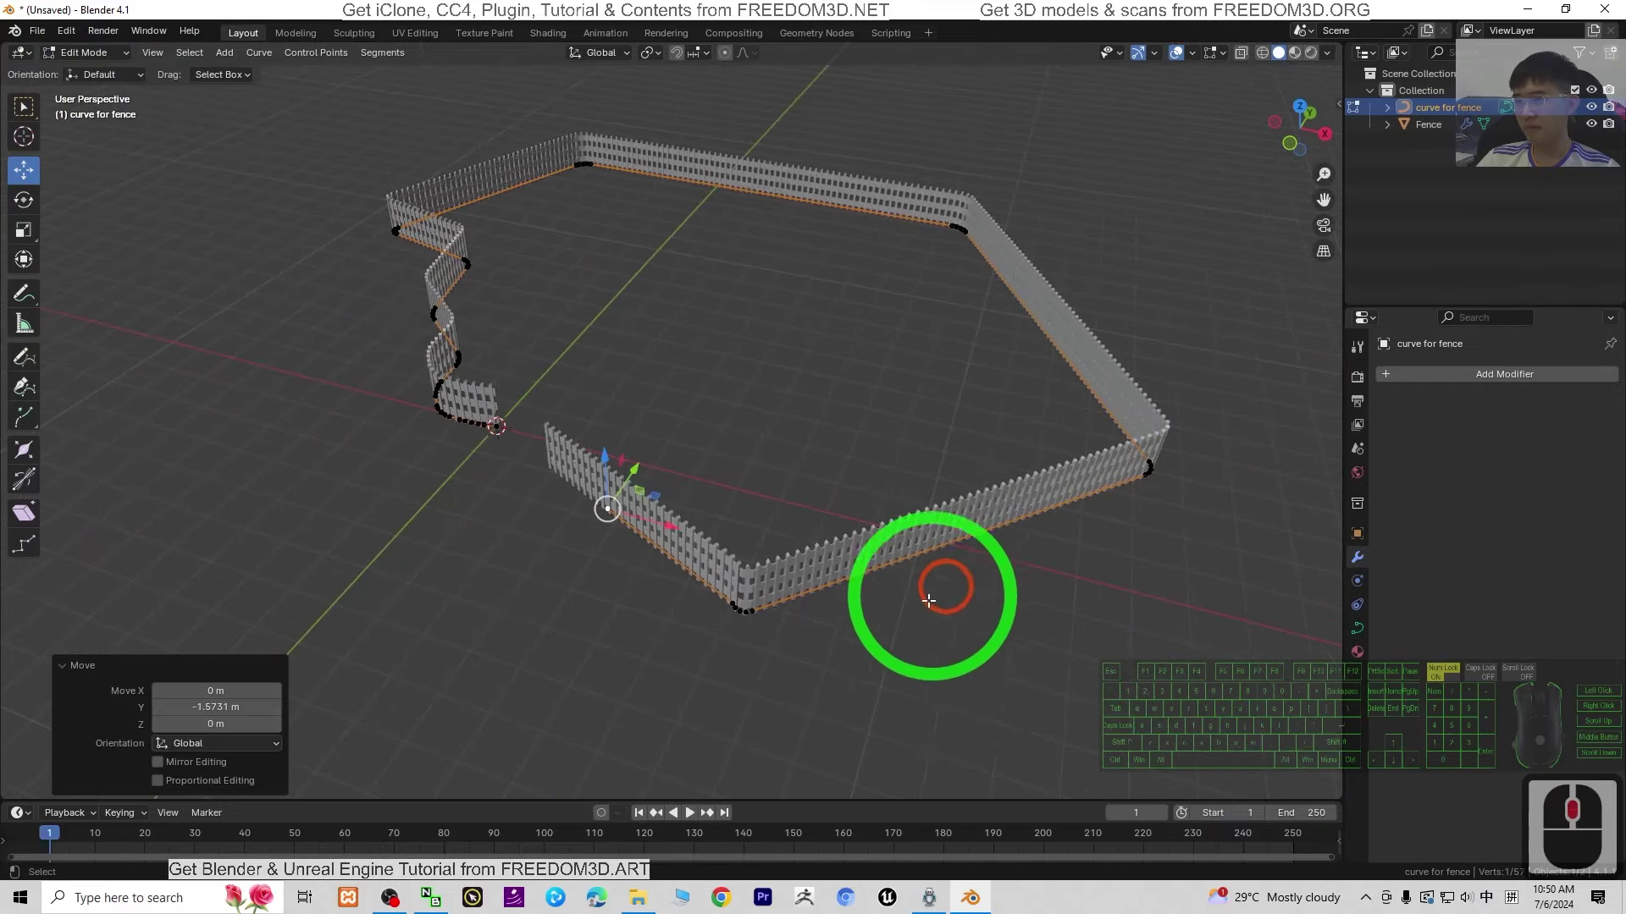
scroll(929, 711, "up", 5)
scroll(922, 700, "up", 2)
Move the fence-corner control point left along X and along Y, undoing a first bad attempt
middle_click_drag(922, 700, 860, 475, "shift")
scroll(919, 633, "up", 4)
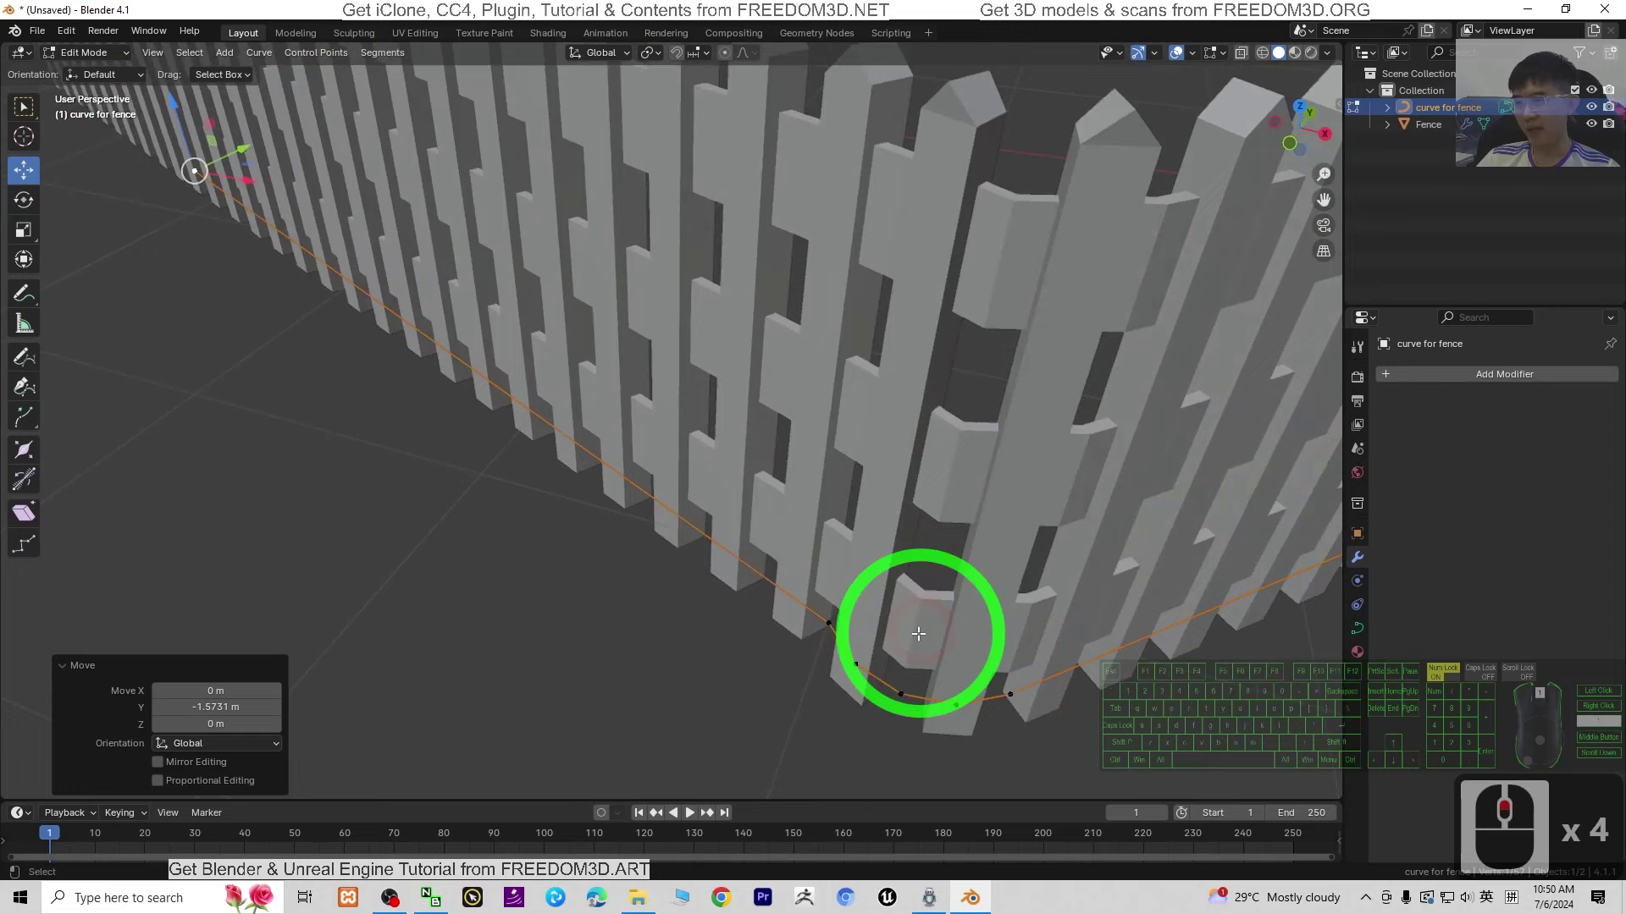
scroll(844, 610, "down", 2)
left_click(786, 576)
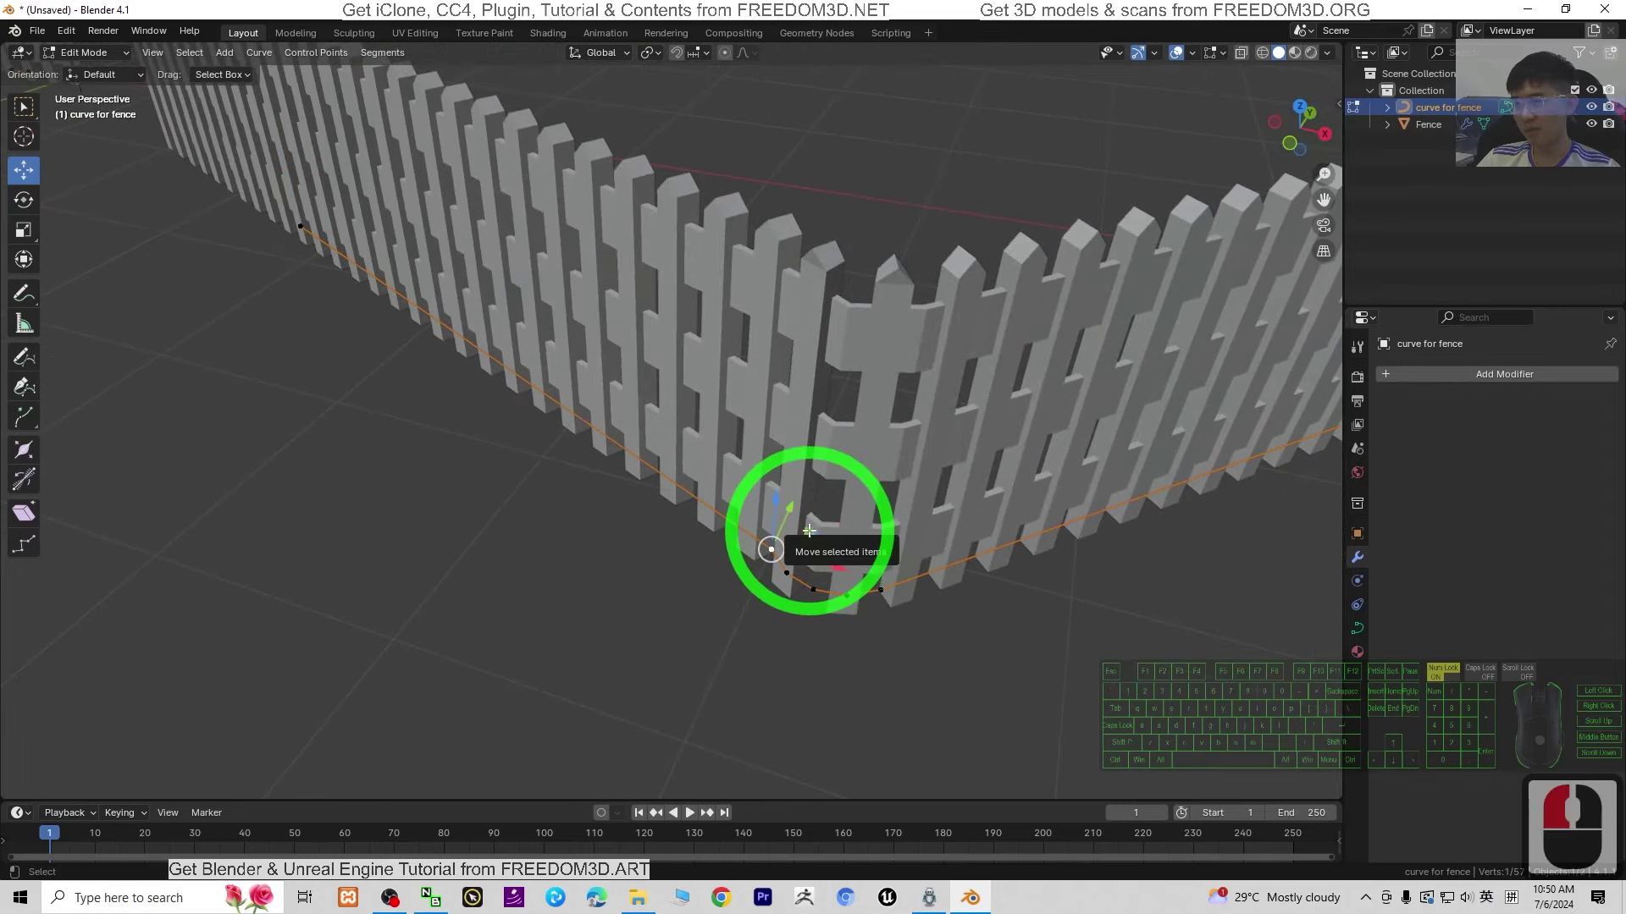
left_click_drag(808, 530, 455, 503)
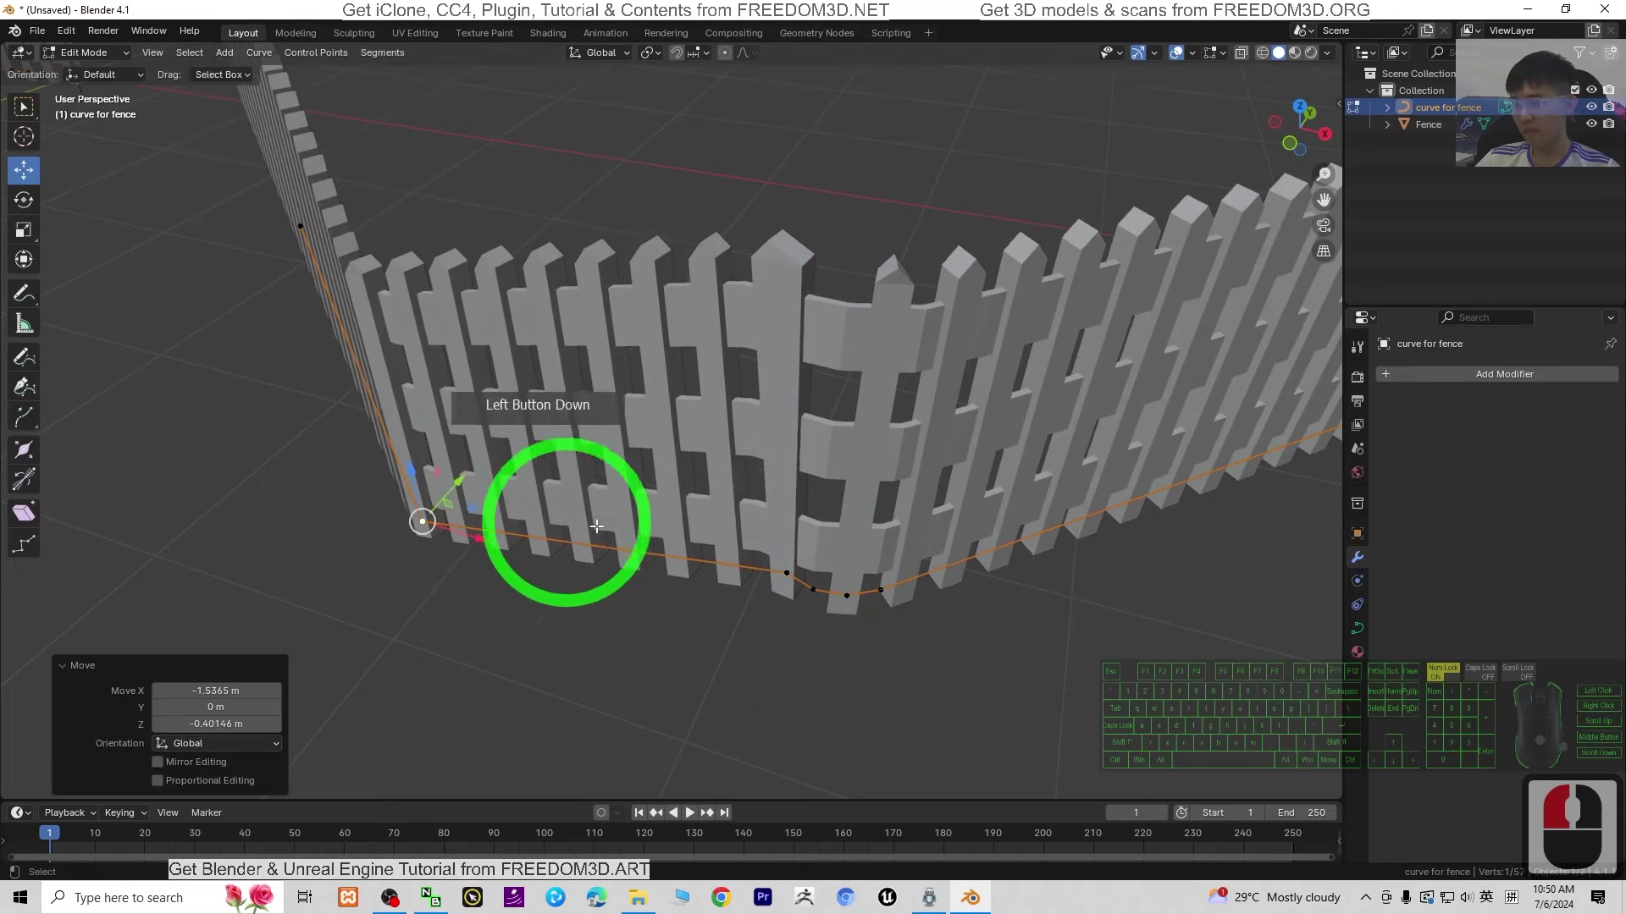
key("ctrl+z")
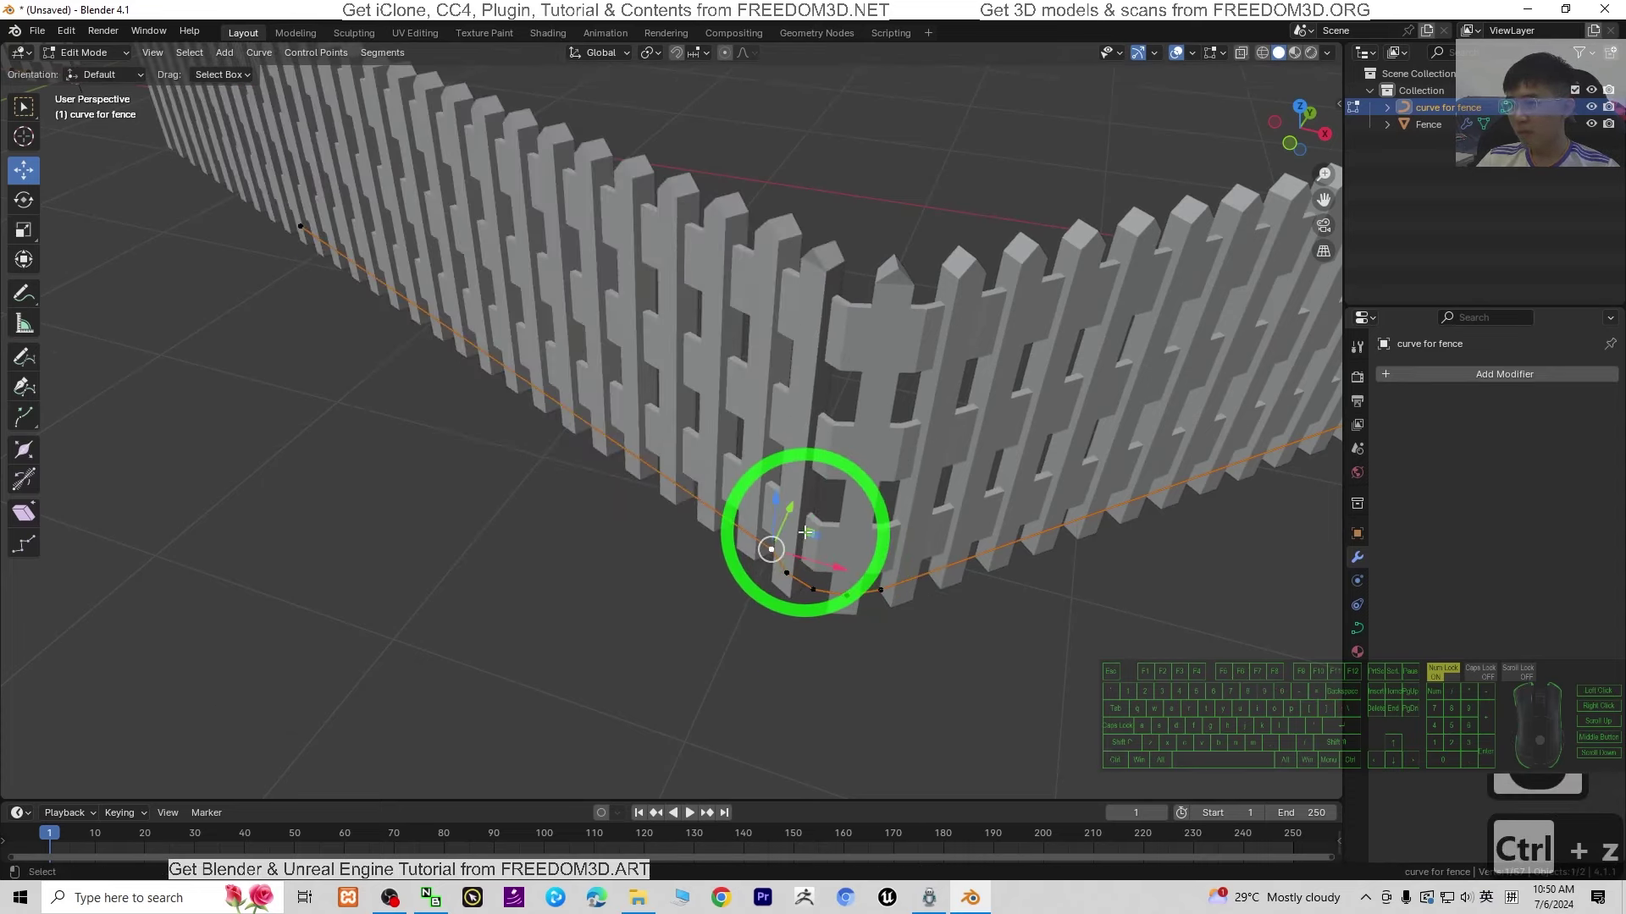
left_click_drag(839, 566, 552, 497)
left_click_drag(509, 433, 497, 446)
left_click(327, 501)
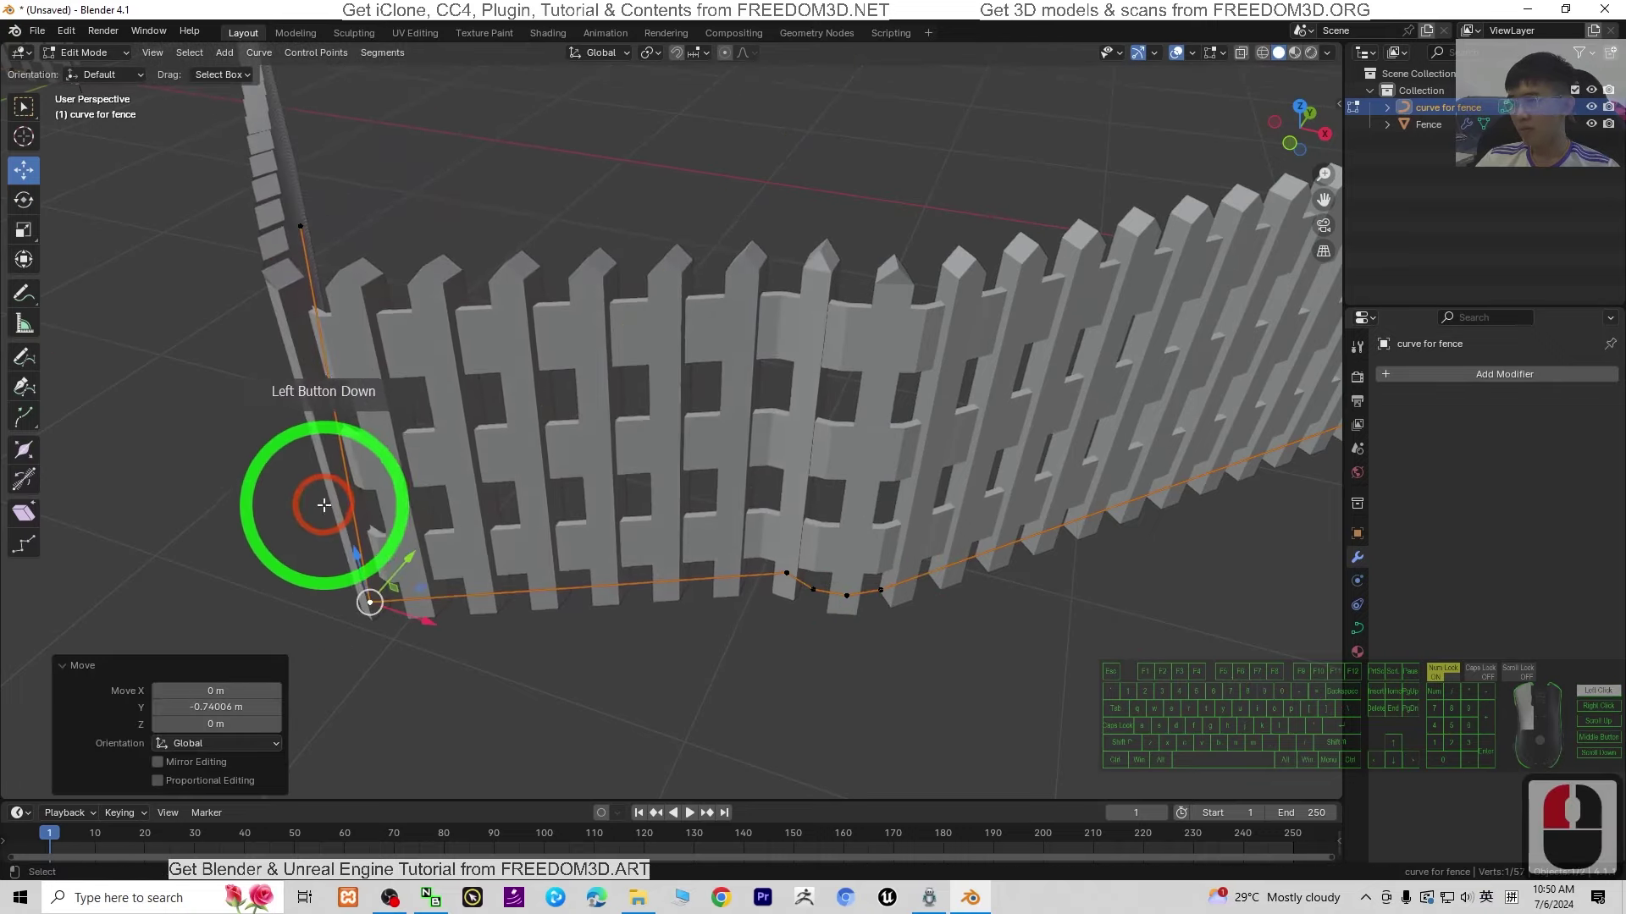
scroll(950, 475, "down", 5)
scroll(806, 573, "up", 8)
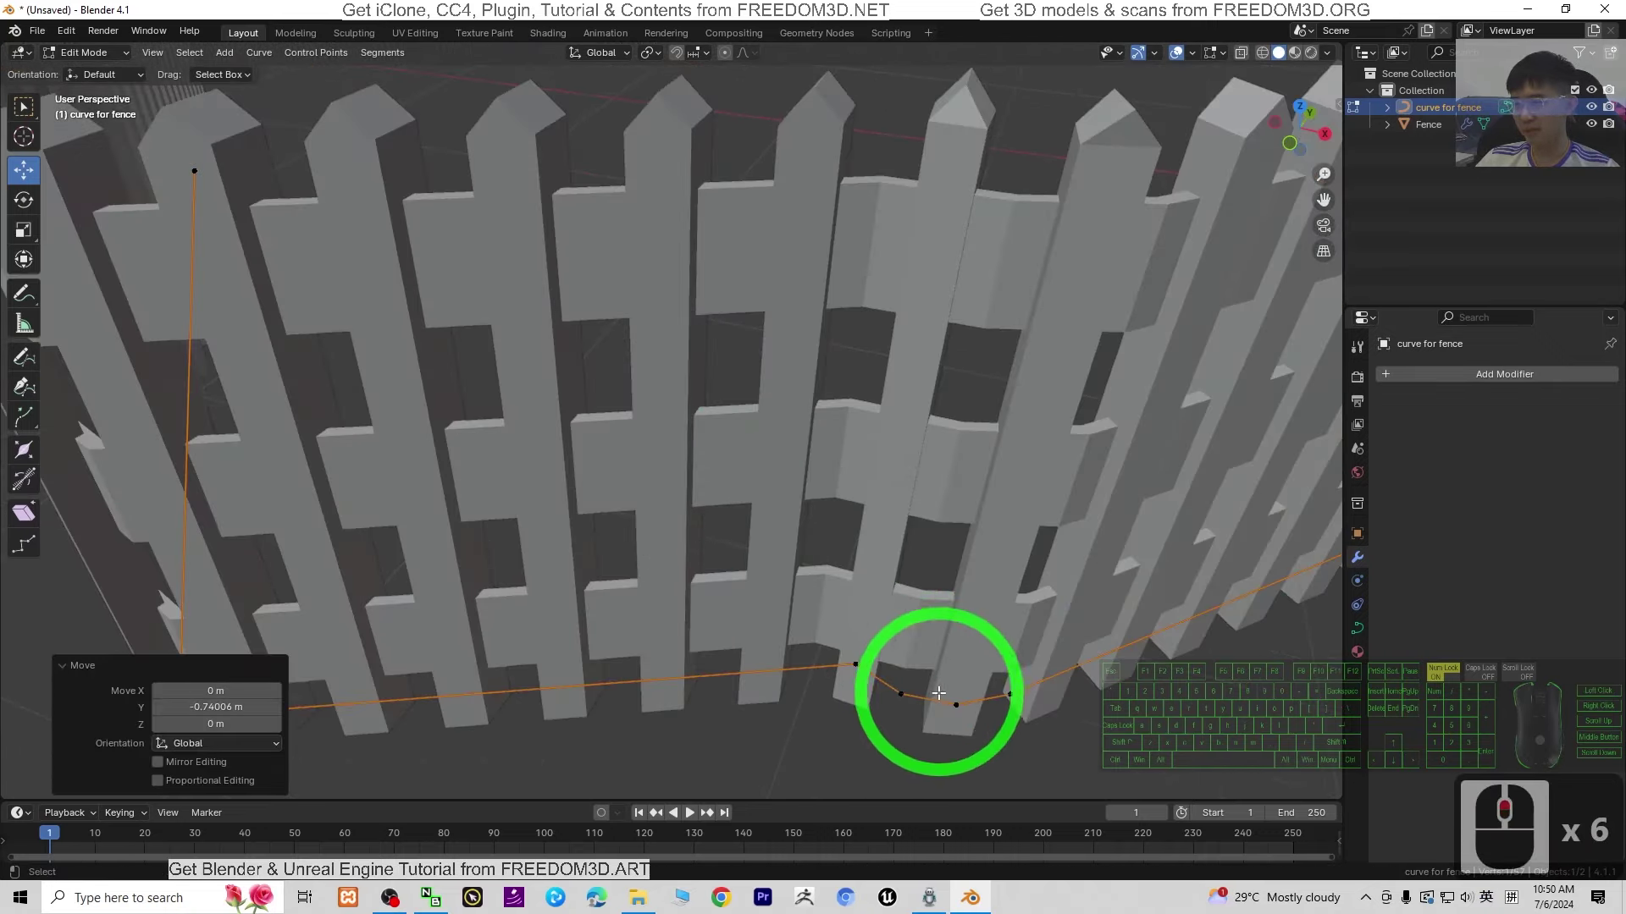
Shift another curve control point along X, then frame the wavy section and fence gap
left_click(939, 692)
scroll(951, 690, "down", 6)
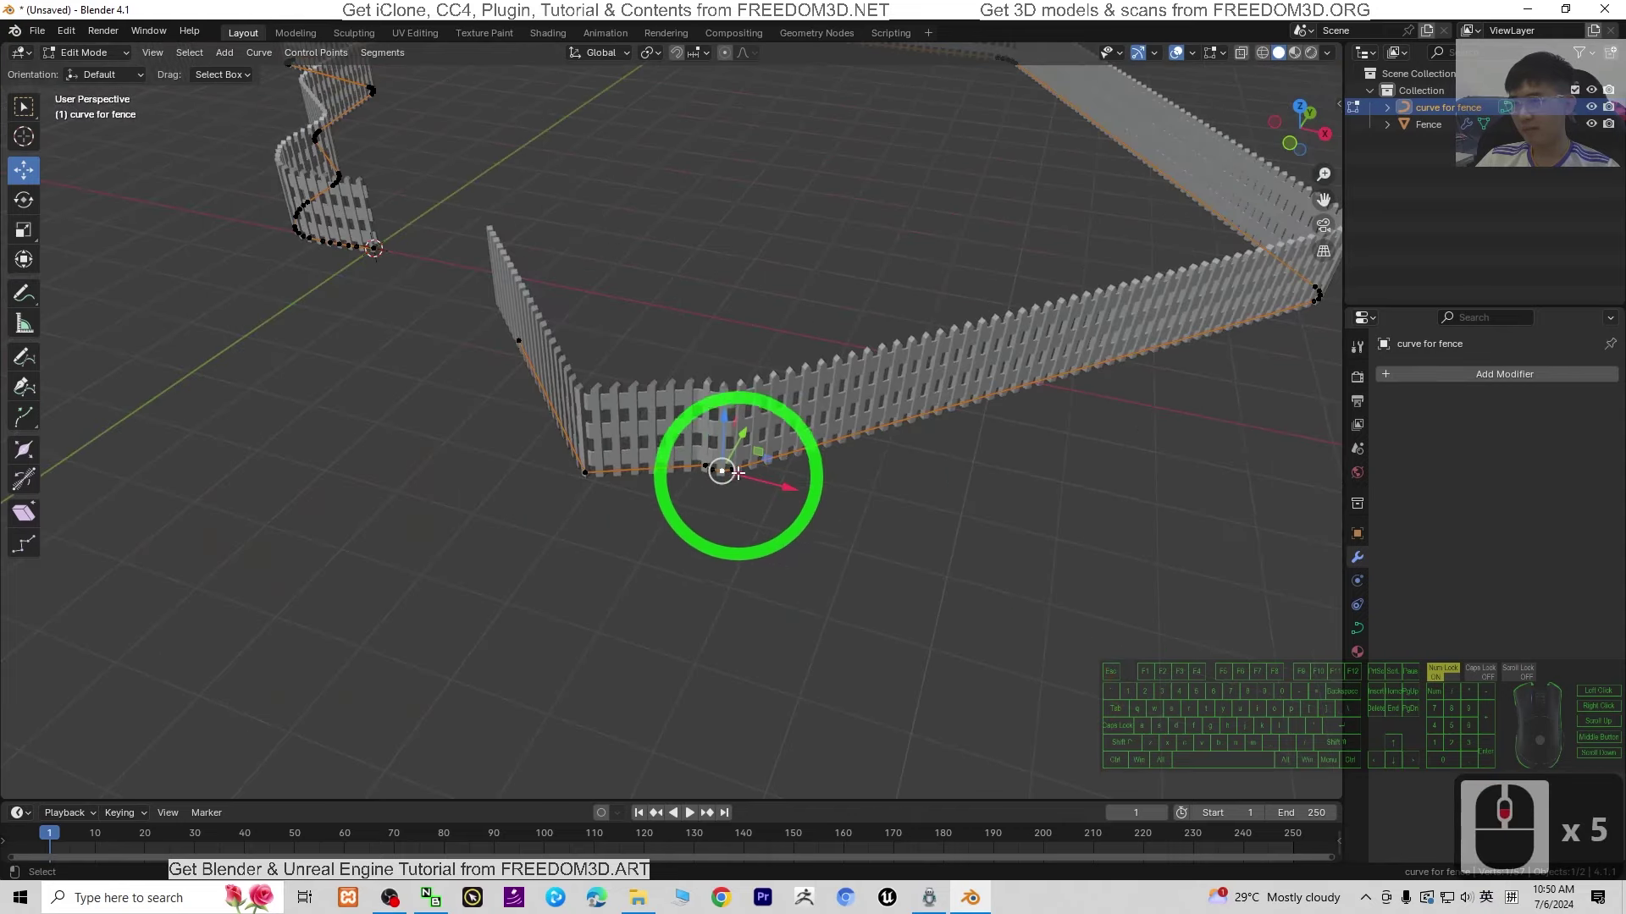
left_click_drag(787, 486, 843, 511)
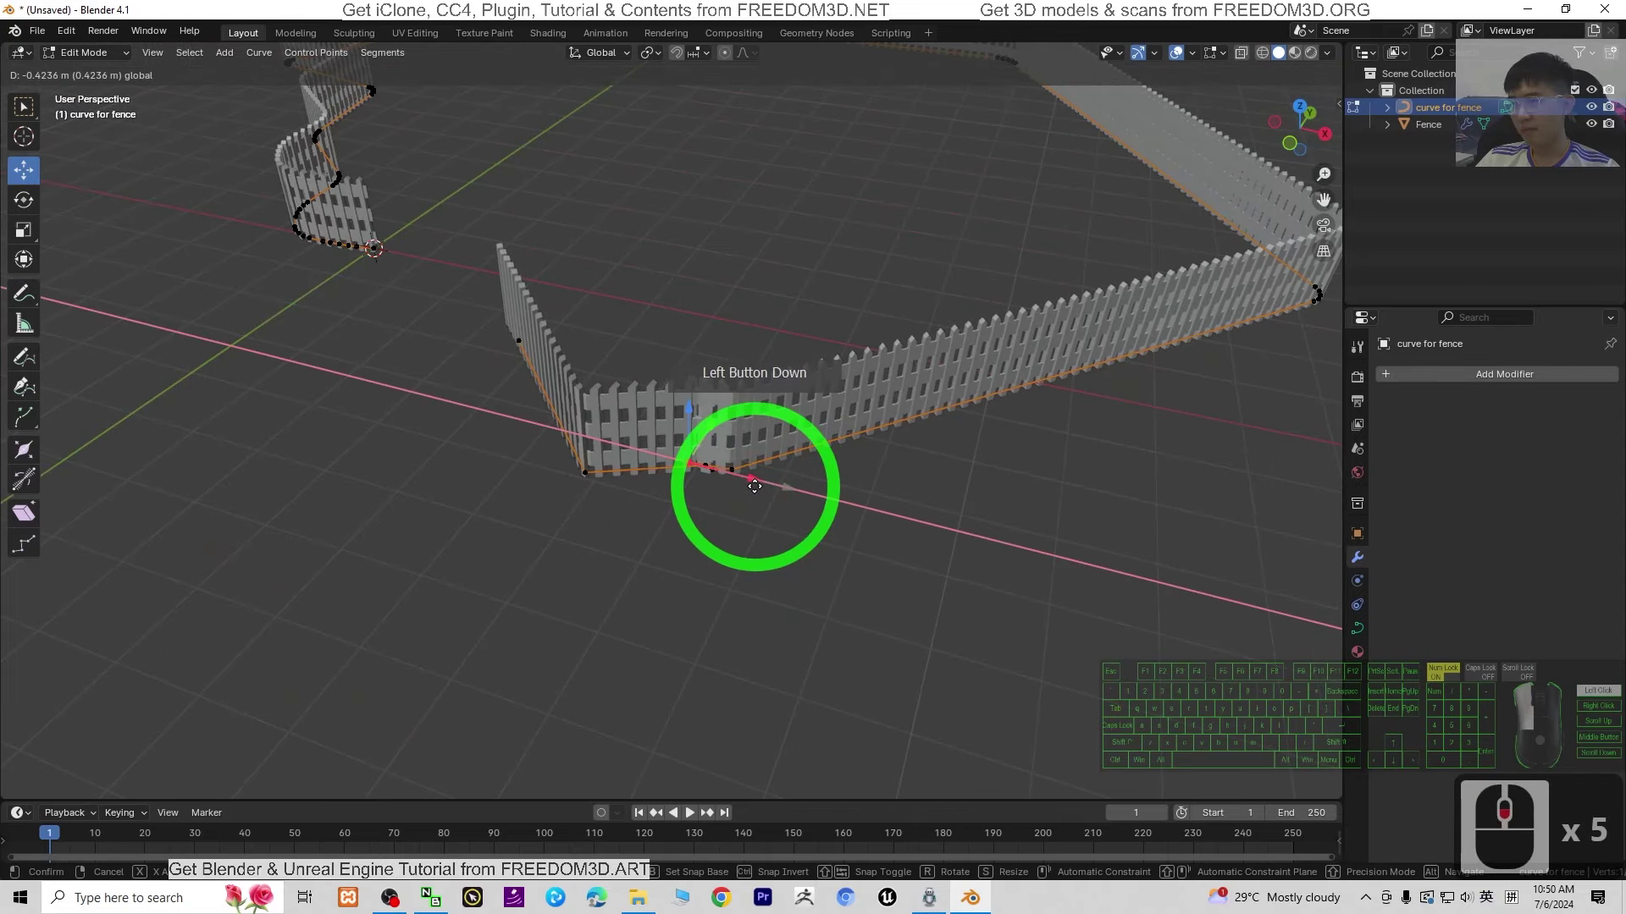
left_click_drag(754, 486, 827, 530)
scroll(855, 593, "down", 4)
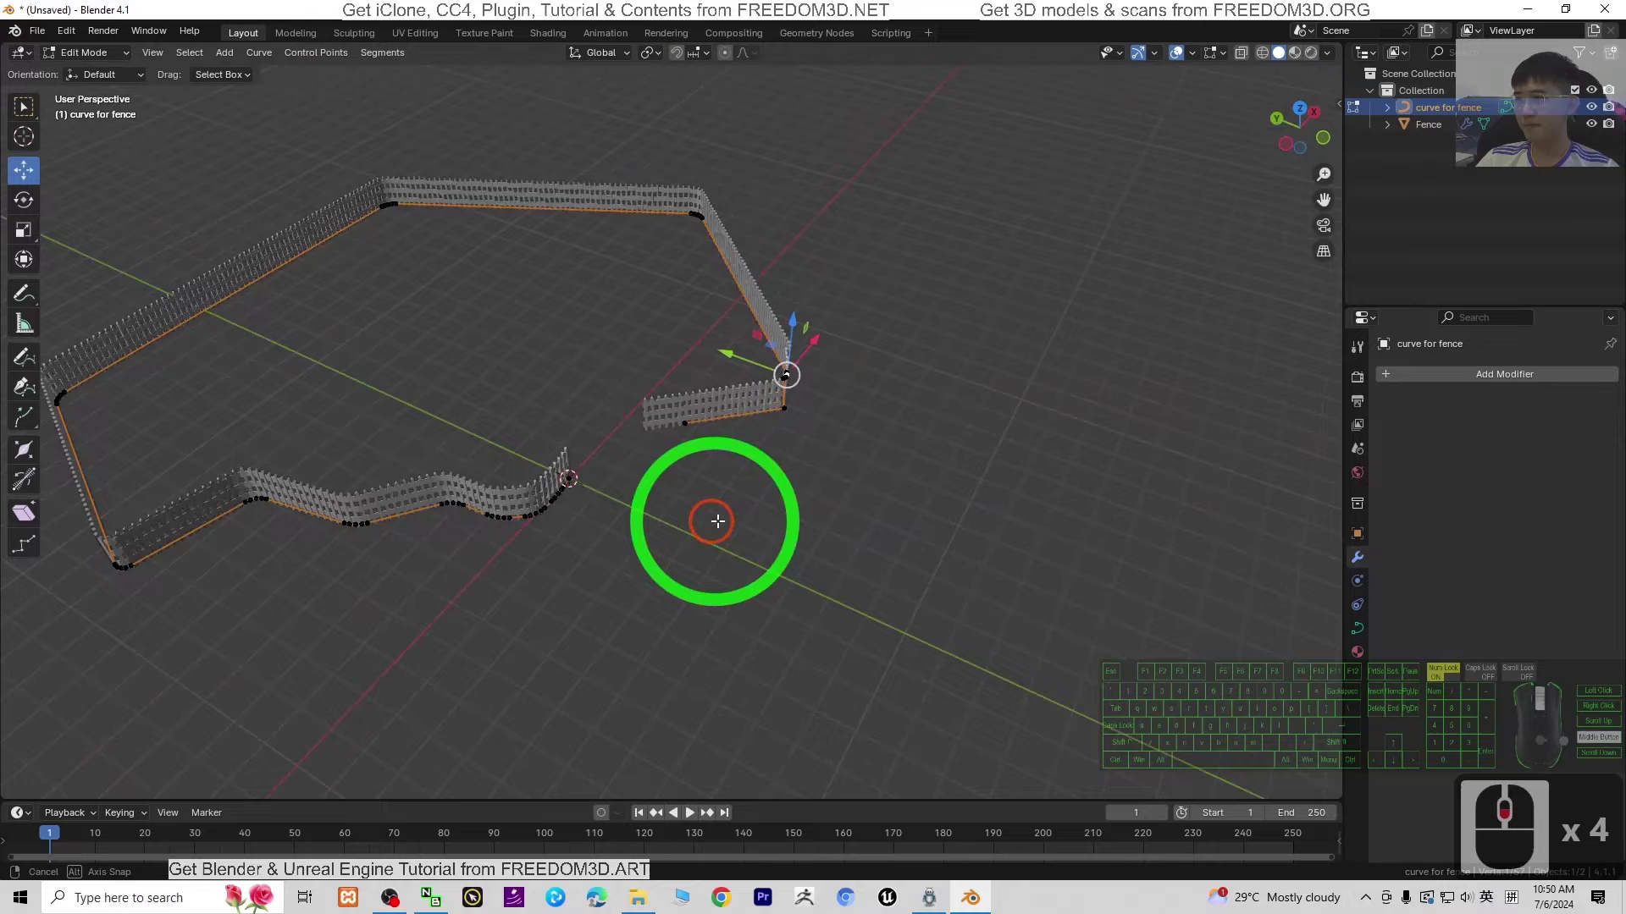
scroll(652, 512, "up", 5)
mouse_move(624, 533)
middle_mouse_down("shift")
mouse_move(922, 613)
mouse_move(917, 541)
middle_mouse_up("shift")
scroll(998, 421, "up", 3)
scroll(748, 414, "down", 2)
middle_click_drag(796, 436, 1010, 559, "shift")
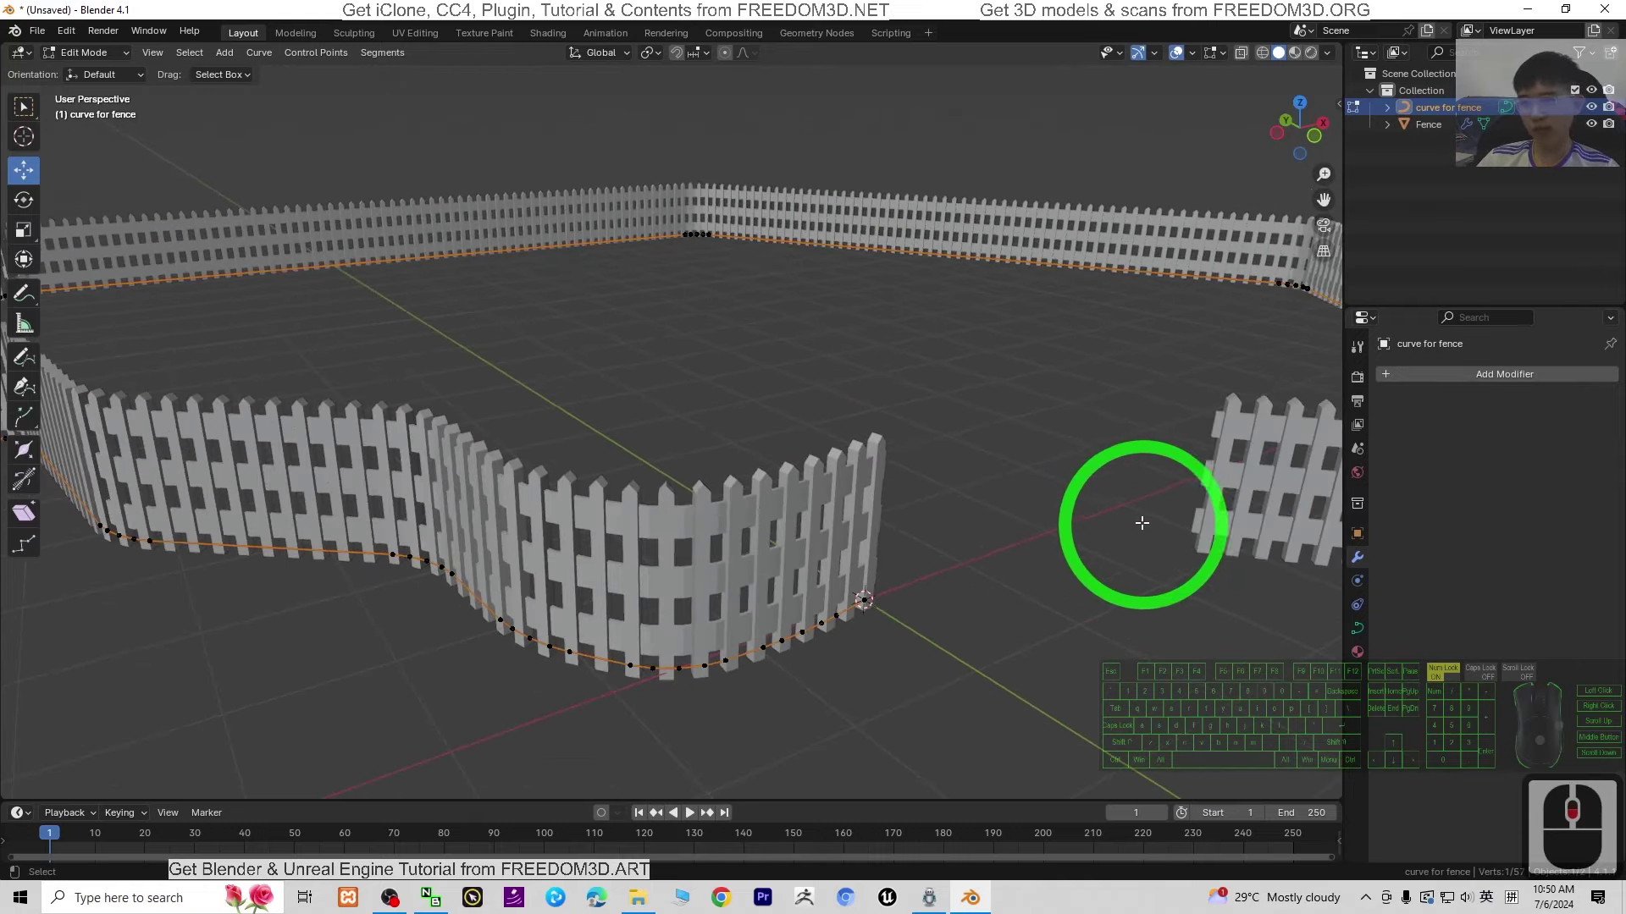
Orbit and zoom around the reshaped fence to inspect its new outline
middle_click_drag(1143, 523, 805, 610)
scroll(903, 580, "up", 2)
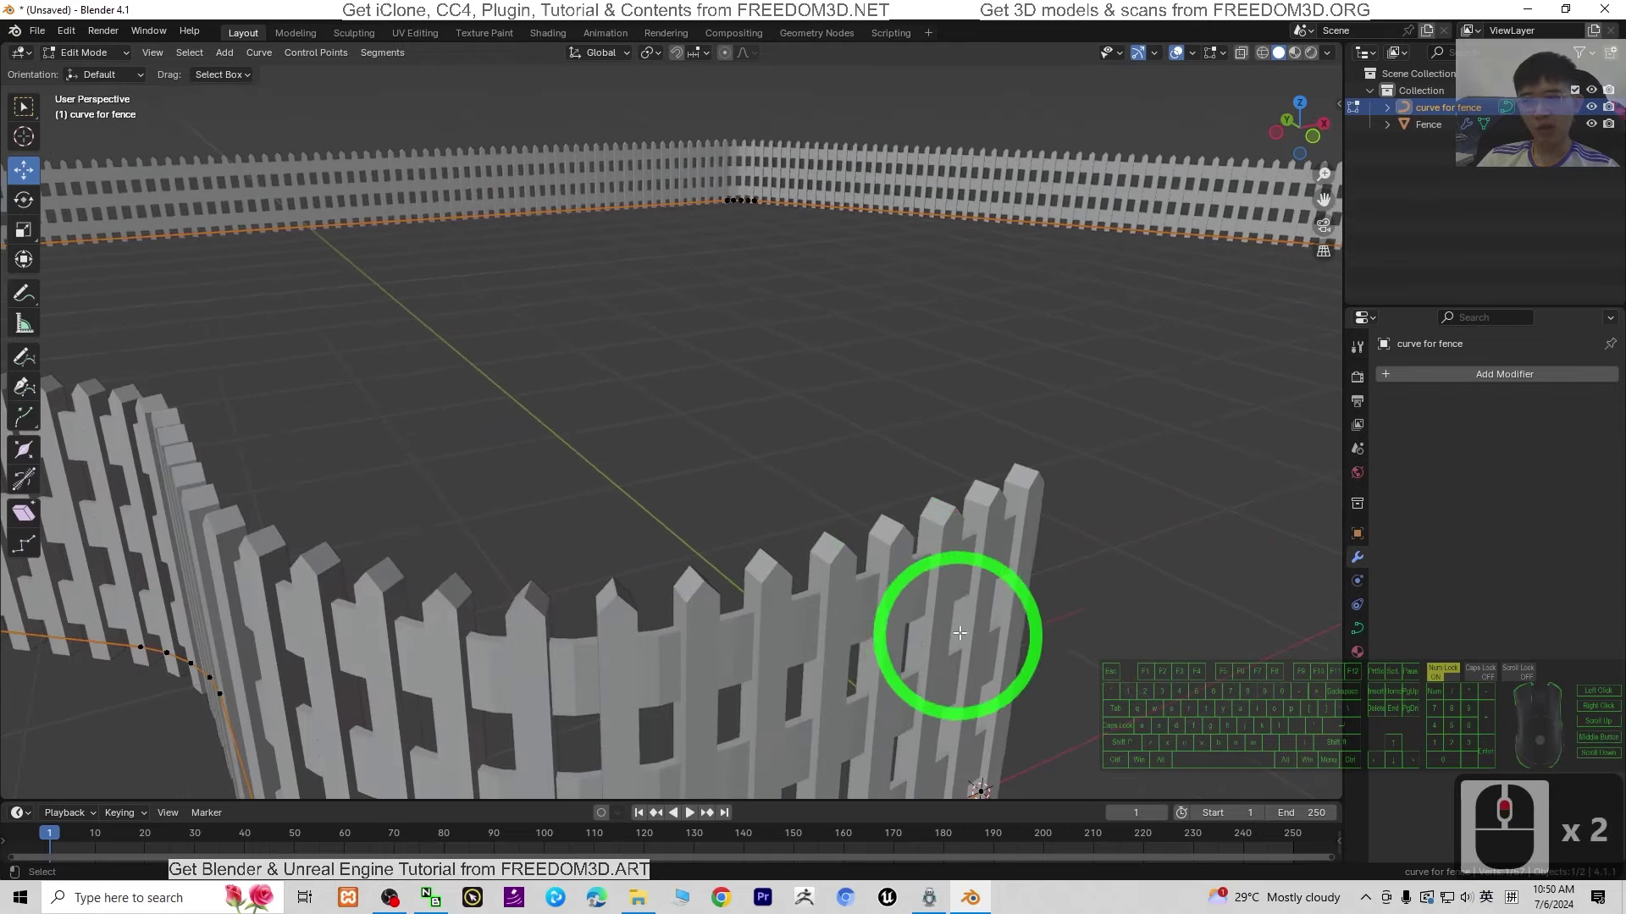
scroll(959, 632, "down", 2)
middle_click_drag(907, 580, 960, 574)
middle_click_drag(849, 684, 967, 681)
scroll(1006, 593, "up", 2)
scroll(1000, 604, "down", 1)
middle_click_drag(1026, 602, 917, 668)
scroll(997, 595, "down", 1)
scroll(992, 599, "down", 1)
scroll(986, 605, "up", 1)
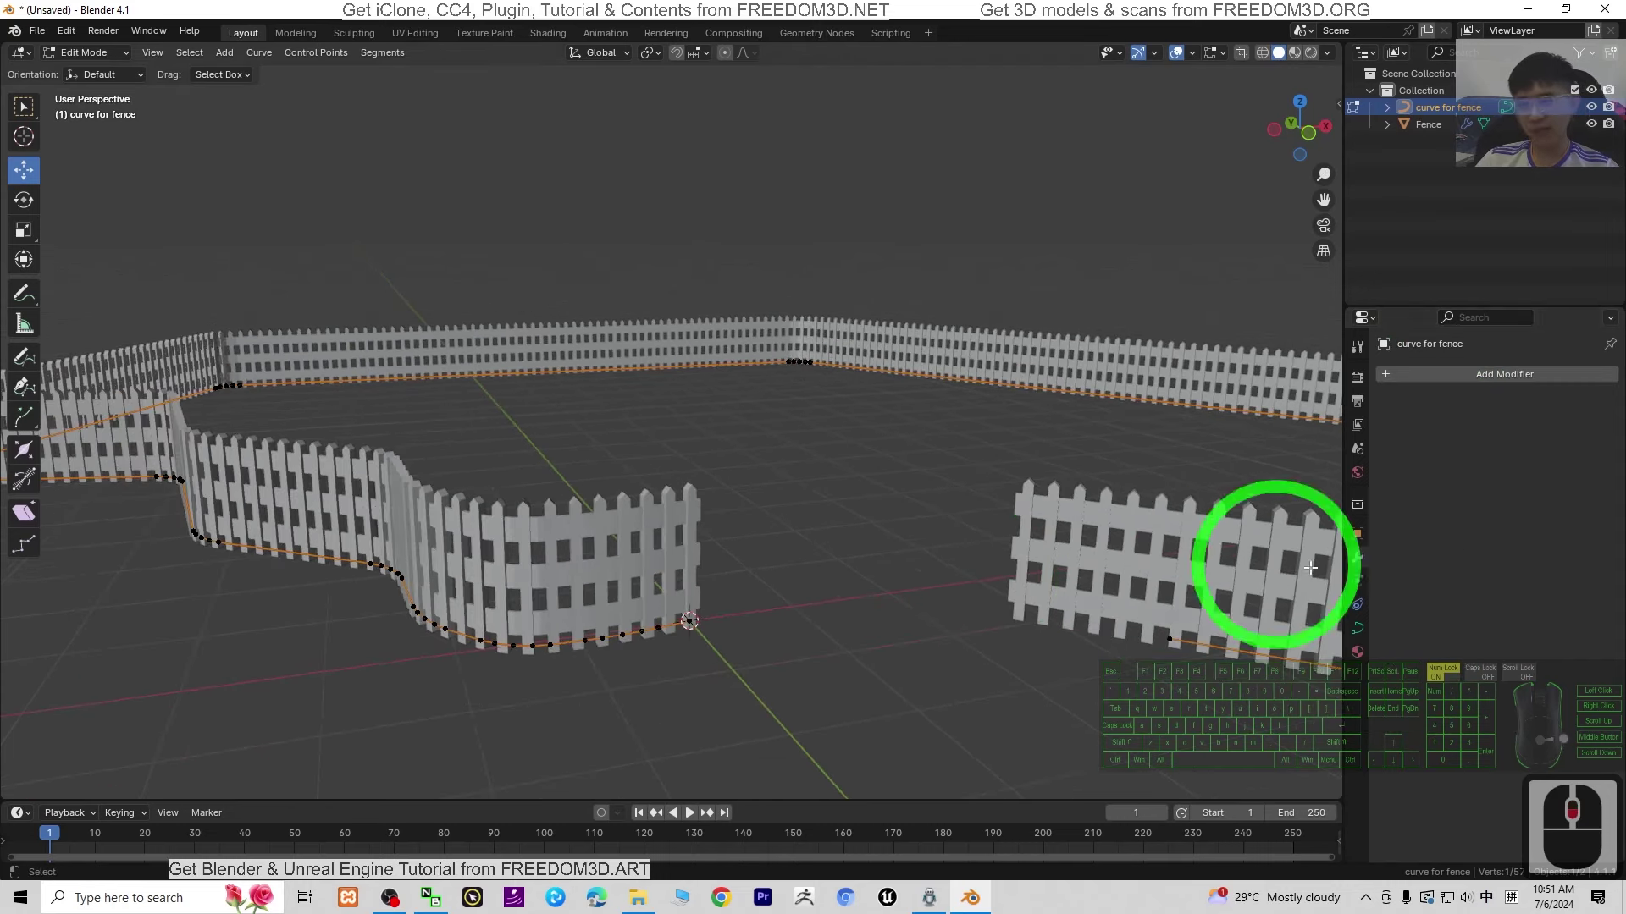
Show the Material Properties for the fence curve and frame the right fence section
left_click(1356, 650)
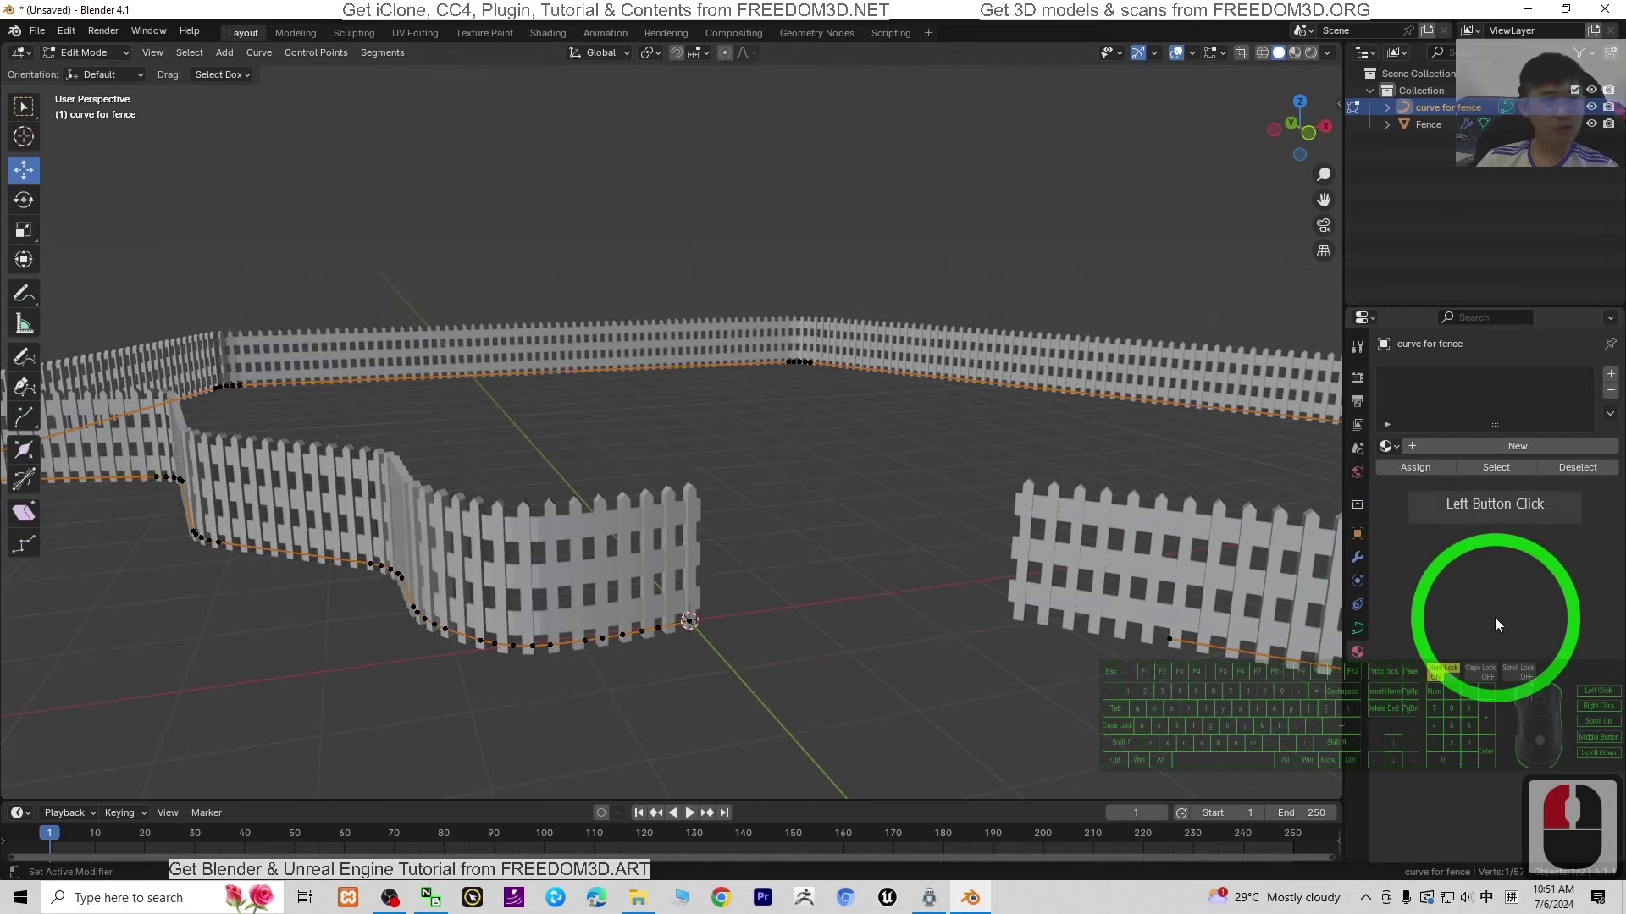
scroll(959, 555, "up", 2)
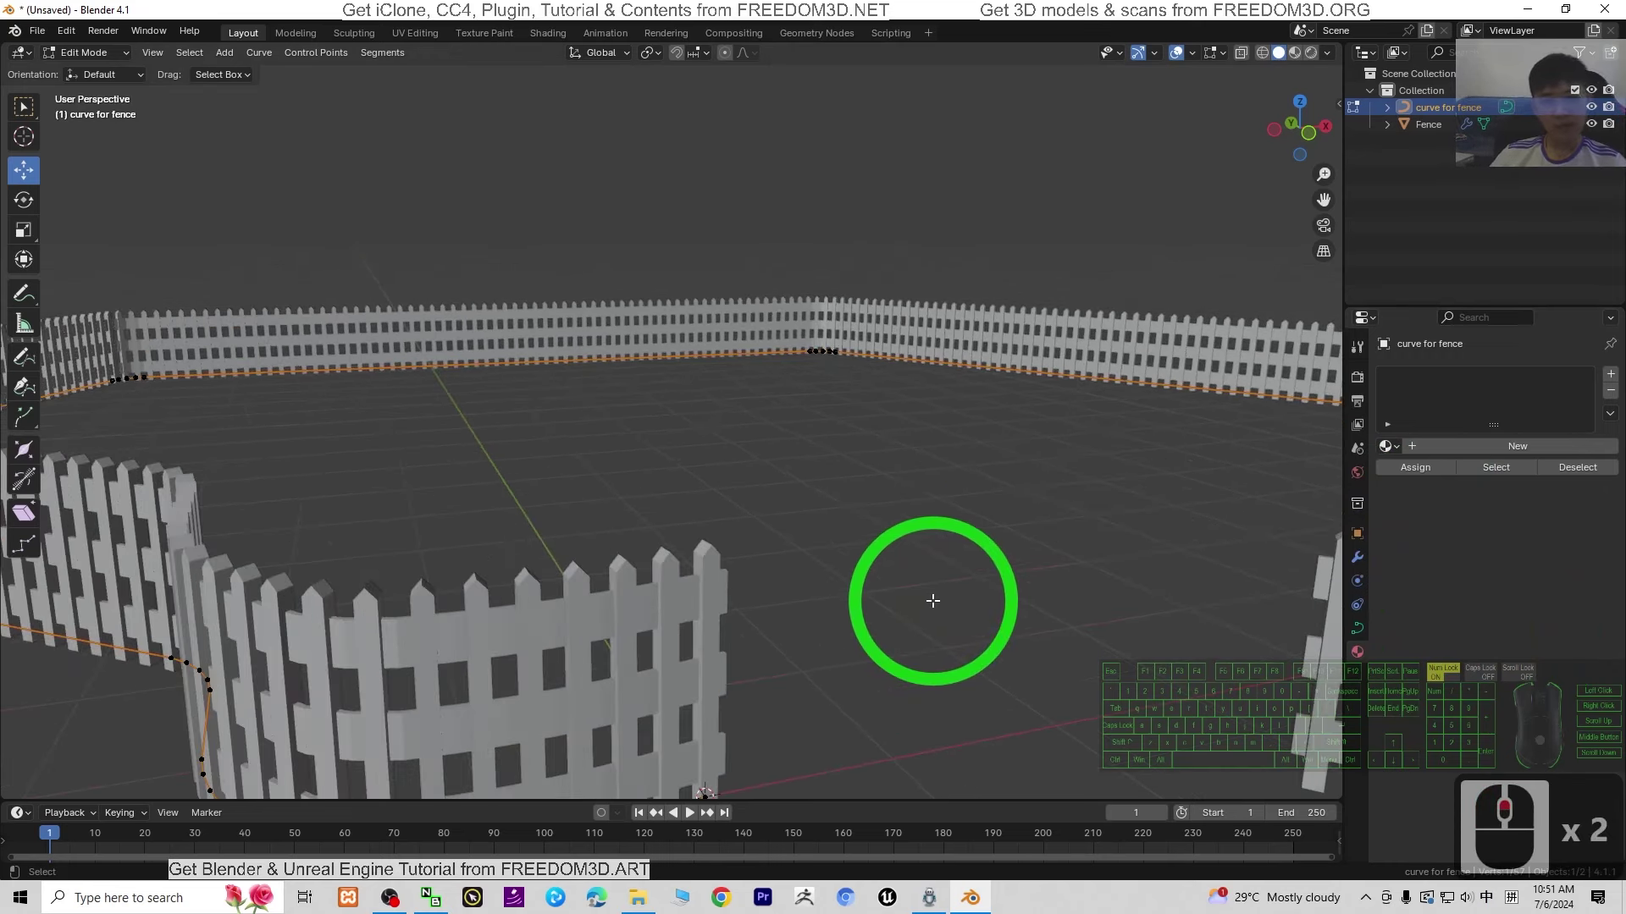
scroll(846, 633, "down", 5)
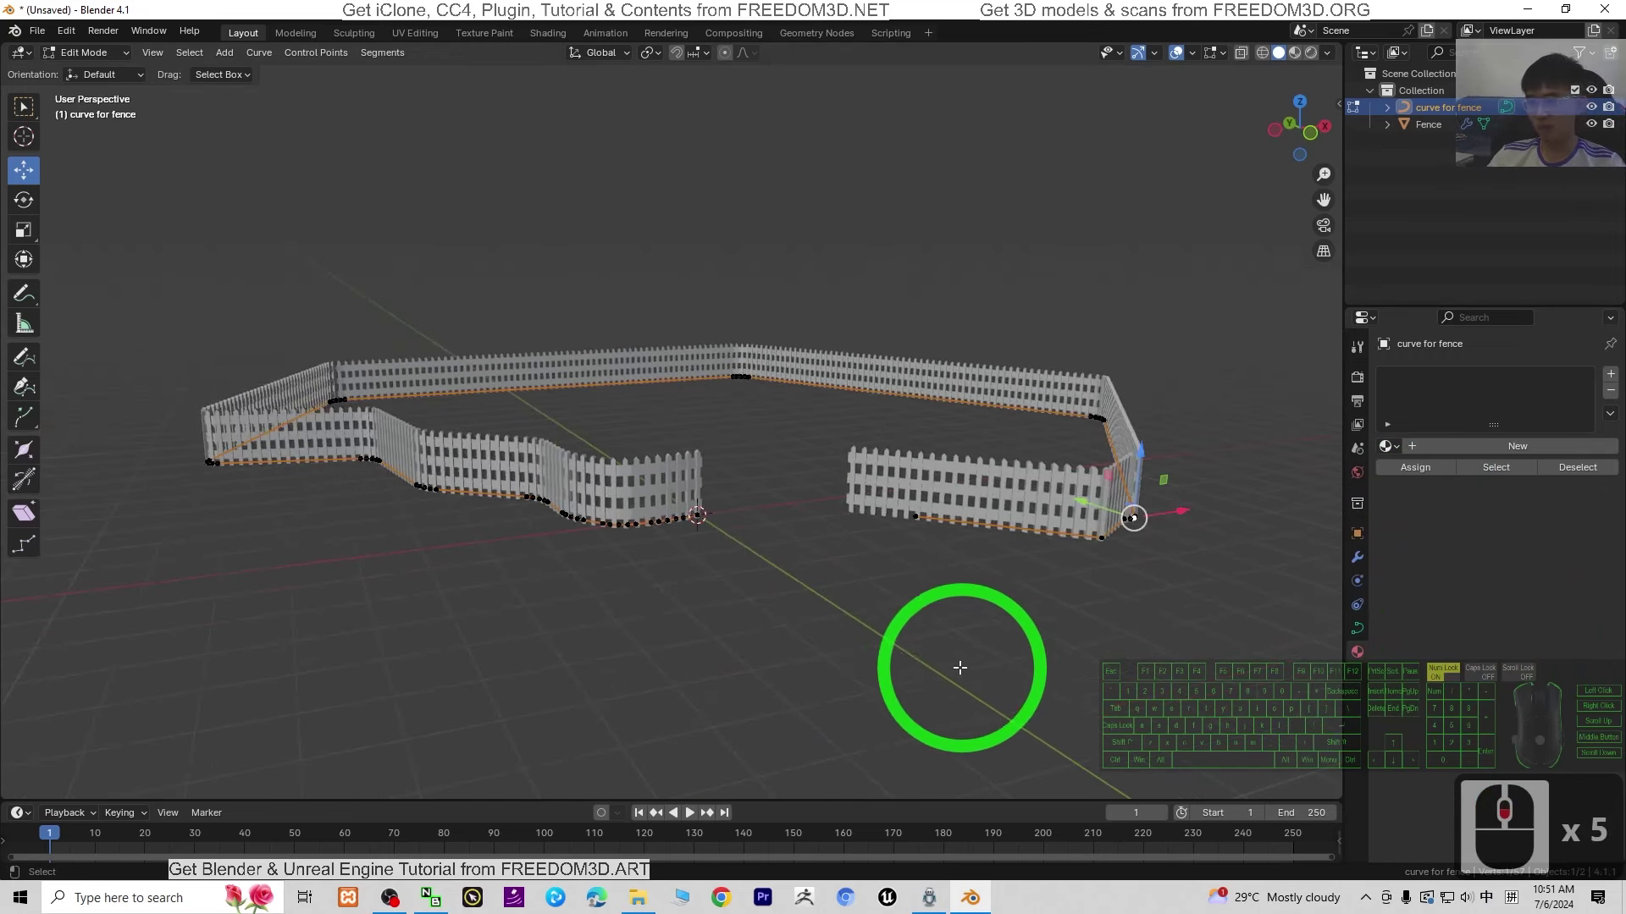
scroll(1013, 650, "up", 2)
middle_click_drag(973, 604, 917, 684, "shift")
scroll(1110, 627, "up", 1)
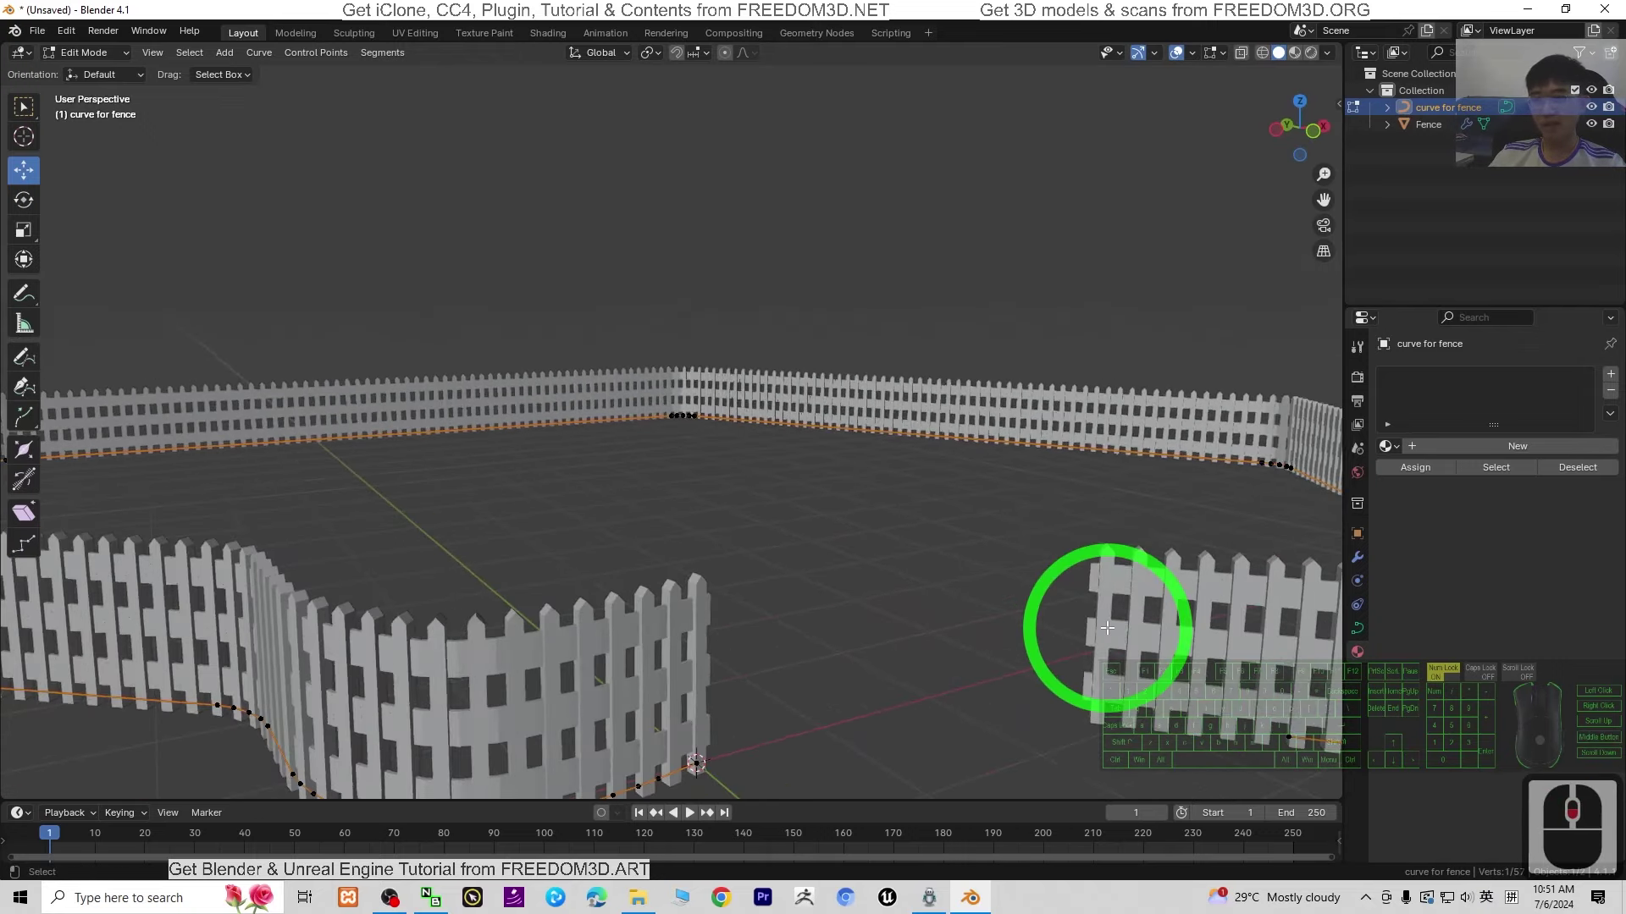
scroll(1113, 630, "down", 1)
middle_click_drag(1154, 668, 1088, 587, "shift")
scroll(1088, 587, "up", 4)
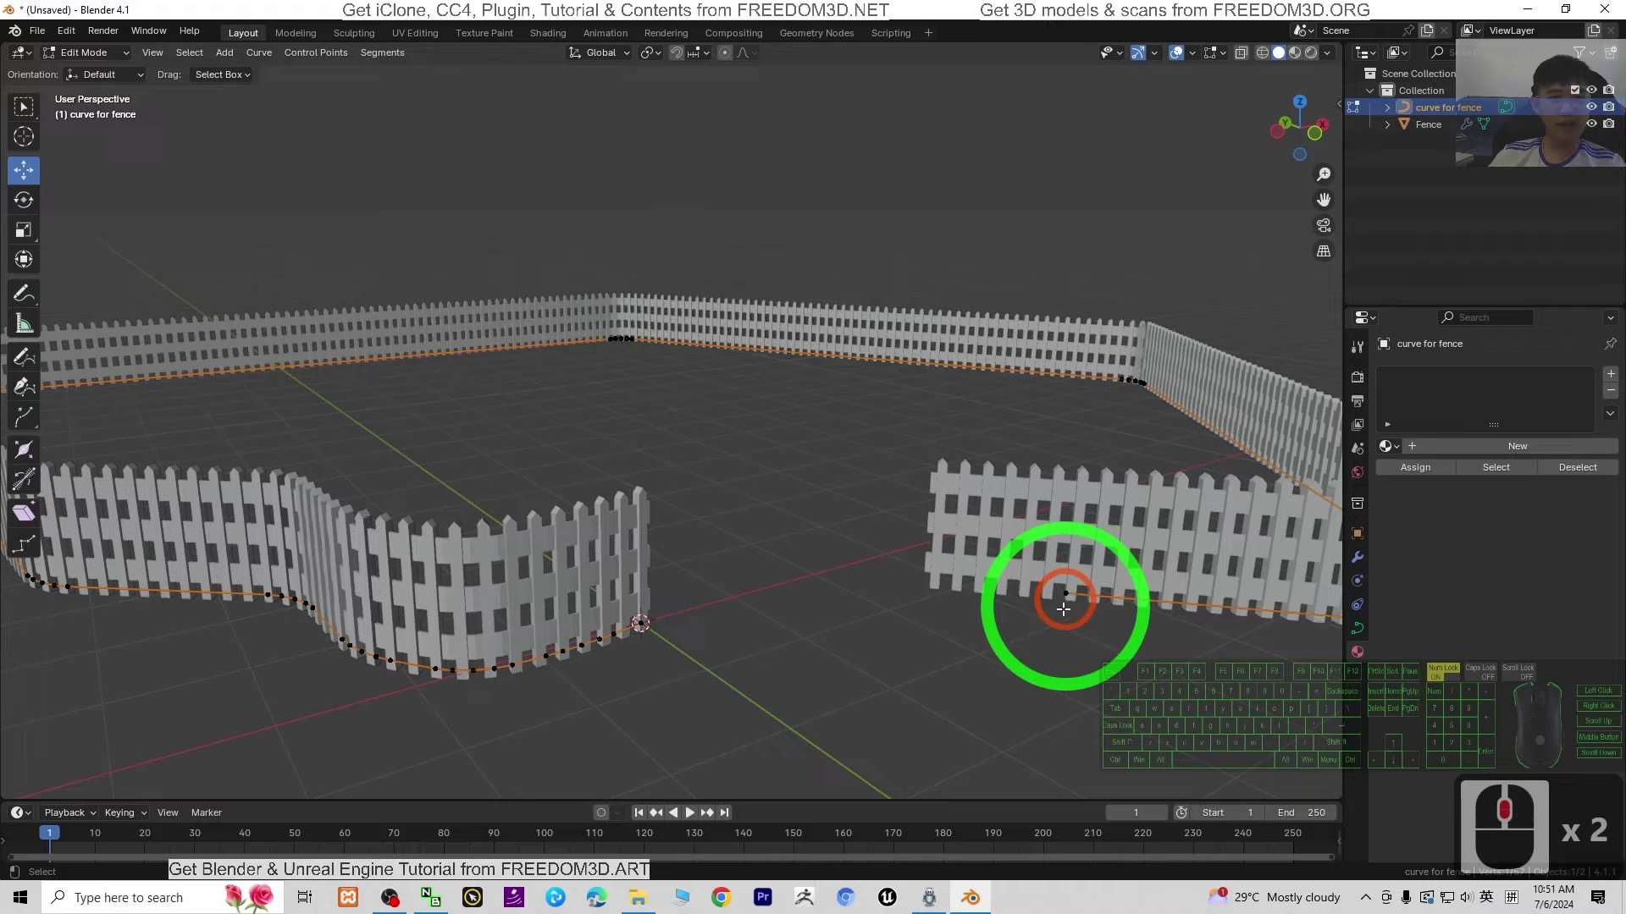
middle_click_drag(902, 659, 879, 636)
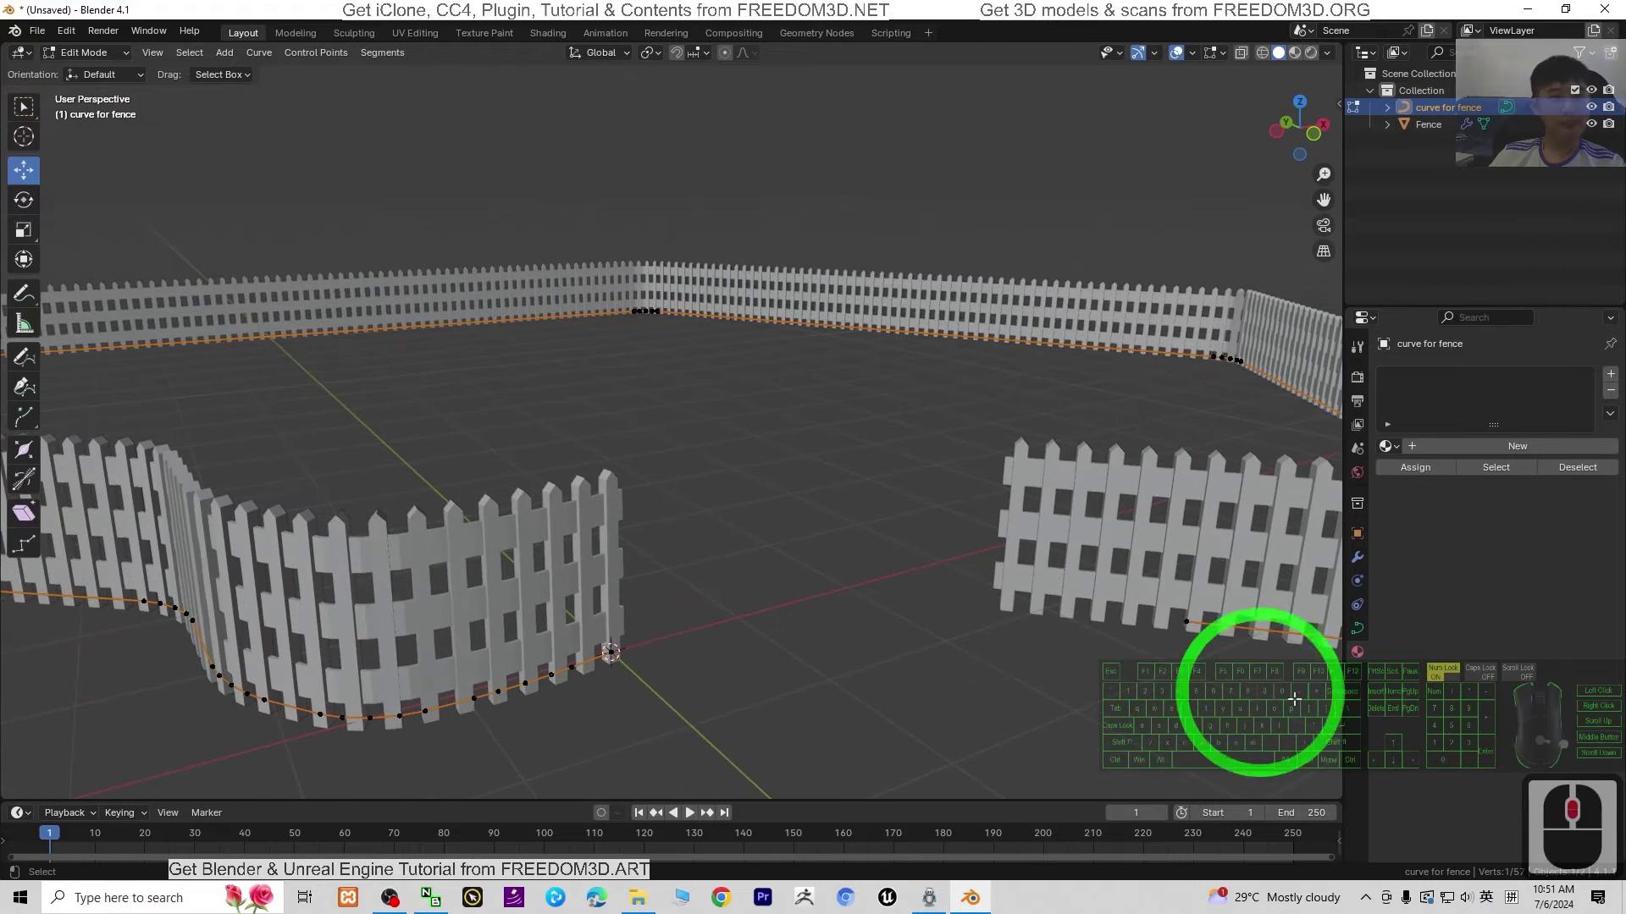